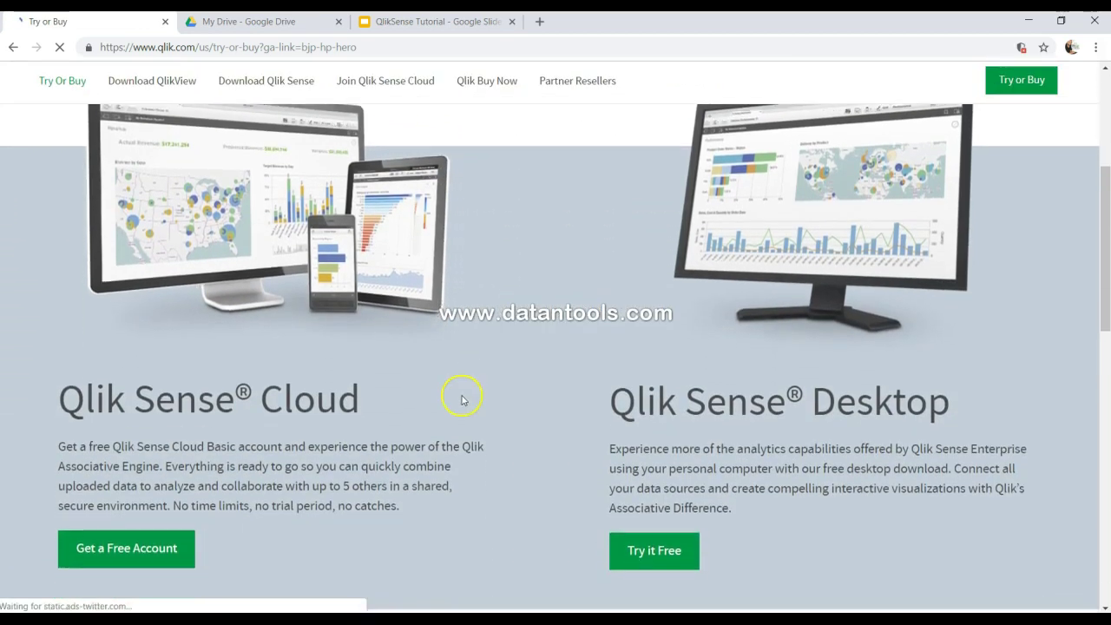
scroll(458, 396, "down", 1)
Highlight the Qlik Sense Desktop and Qlik Sense Cloud headings on the Try Or Buy page
left_click_drag(99, 307, 411, 324)
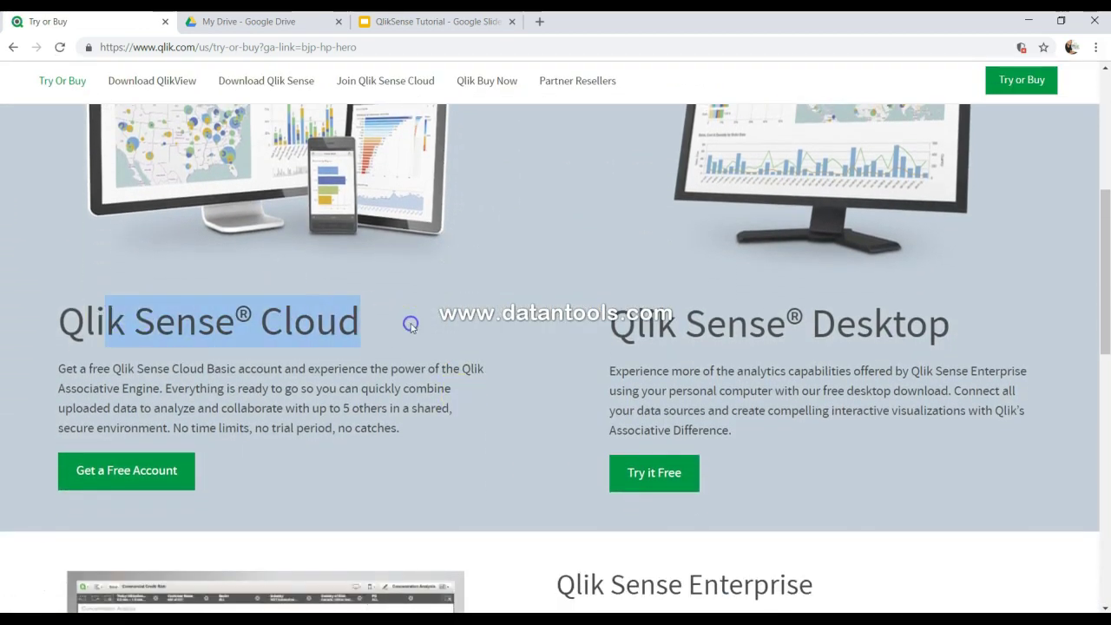
left_click_drag(636, 321, 948, 316)
left_click(943, 315)
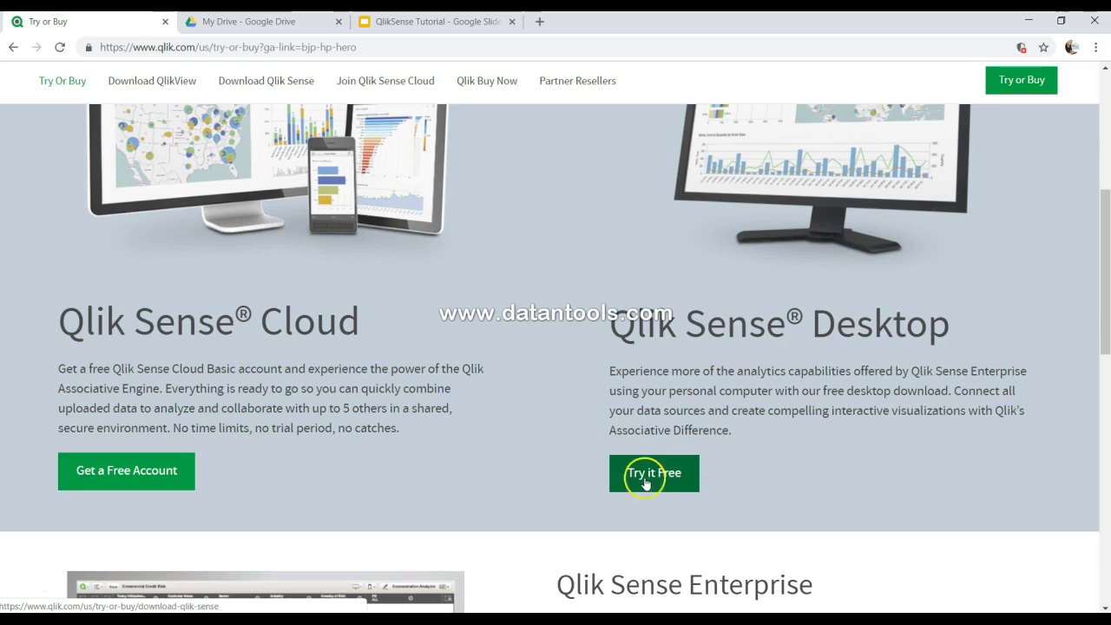
left_click_drag(134, 321, 371, 318)
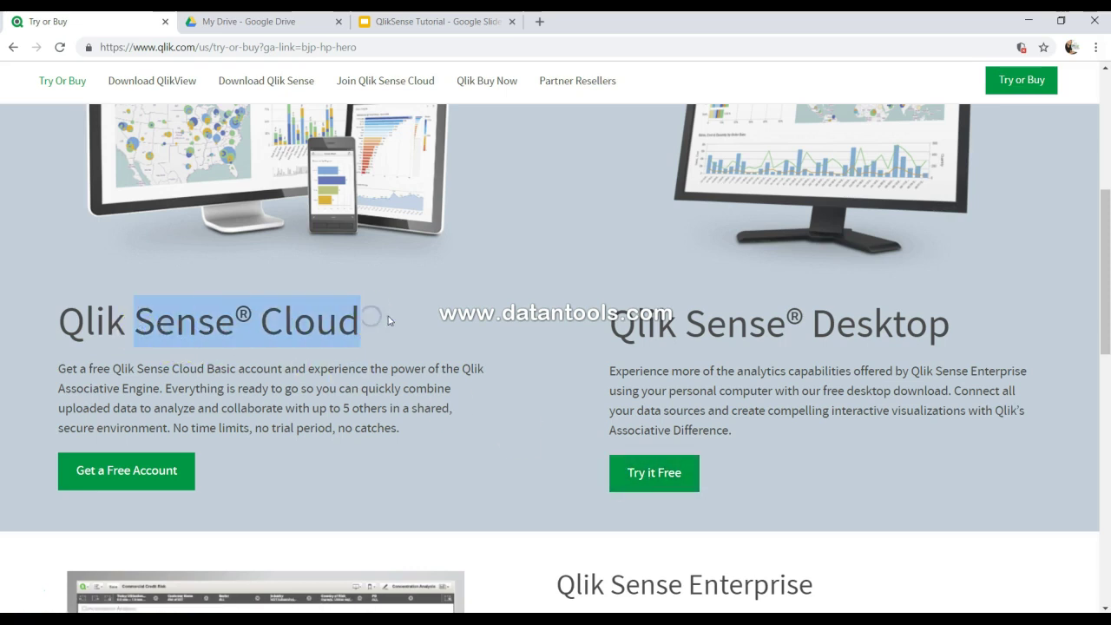
left_click(267, 340)
Start signing up for a free Qlik Sense Cloud account
scroll(267, 340, "up", 1)
scroll(267, 341, "down", 2)
left_click(139, 456)
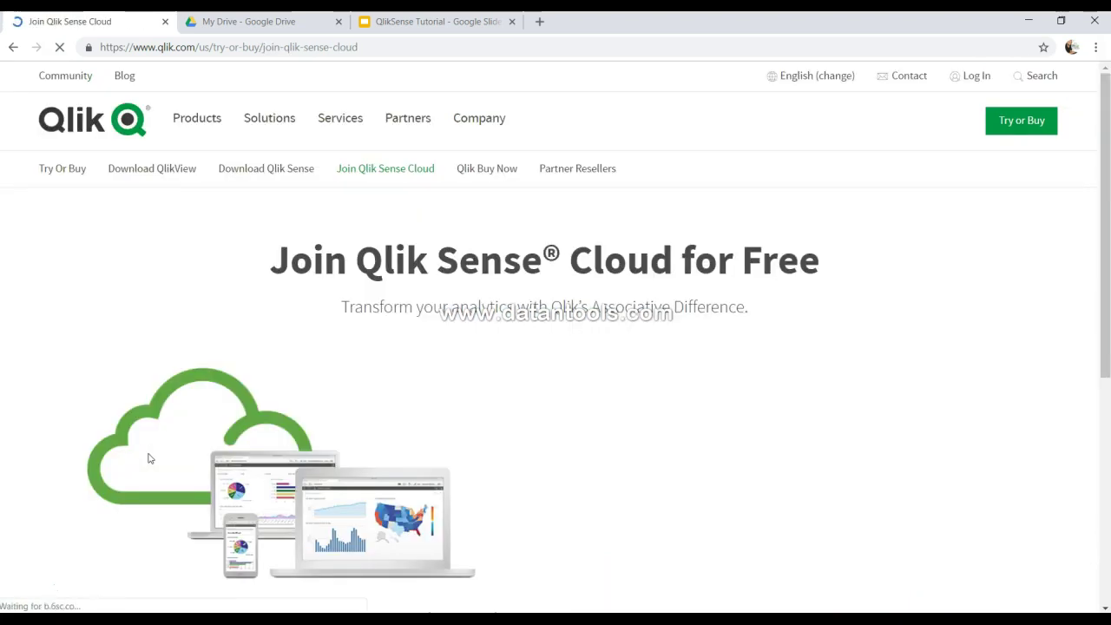
scroll(148, 455, "down", 3)
scroll(148, 457, "down", 3)
scroll(149, 459, "up", 3)
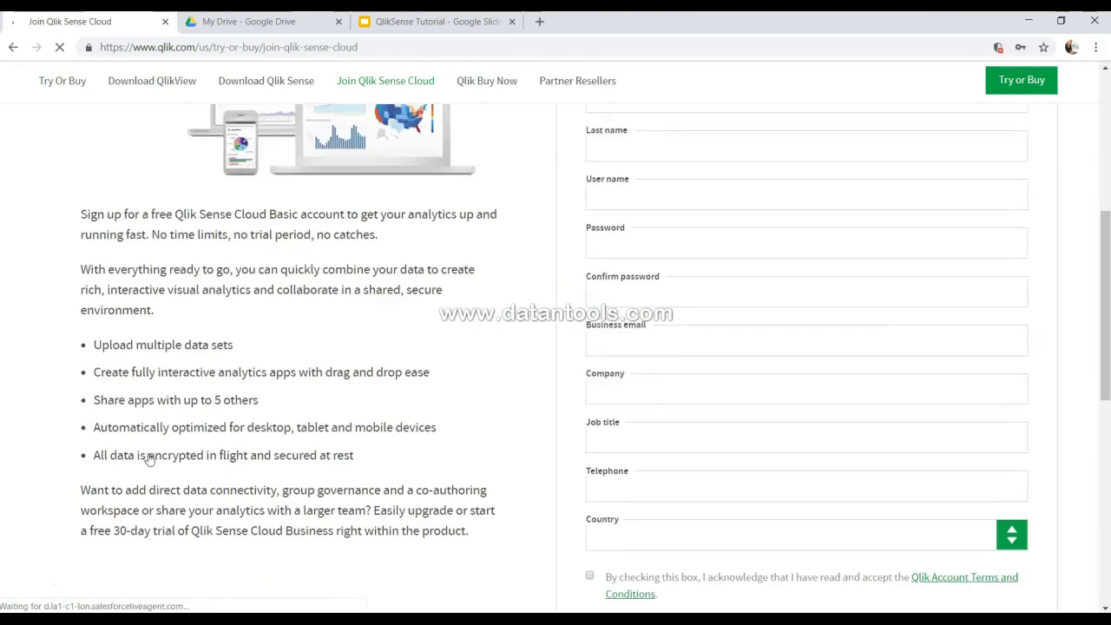
scroll(639, 414, "down", 2)
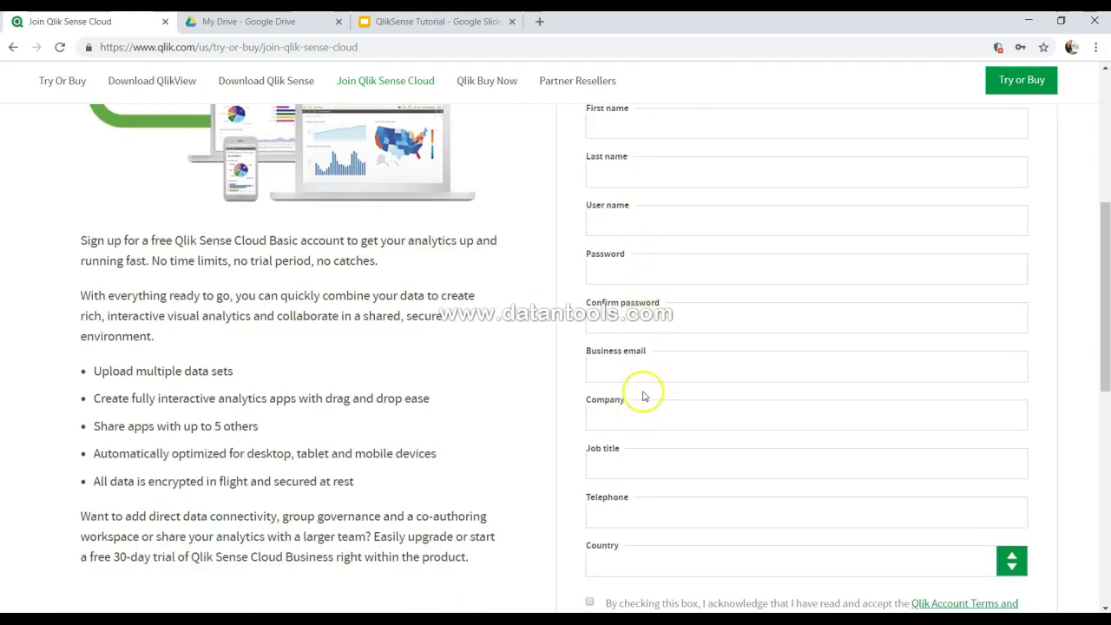
scroll(642, 390, "down", 3)
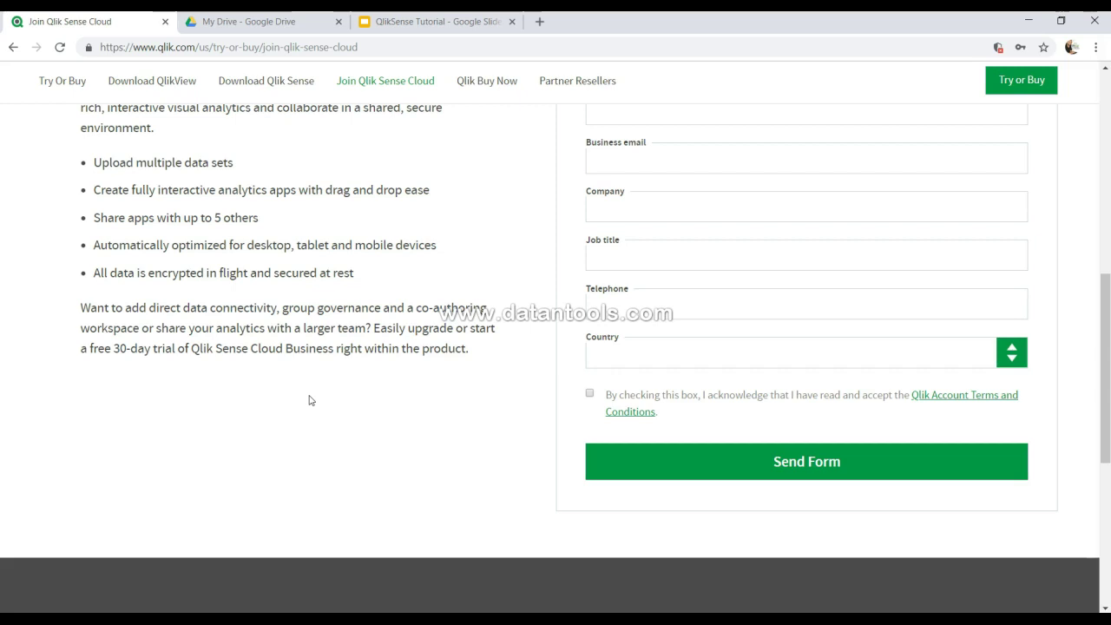
scroll(310, 399, "up", 4)
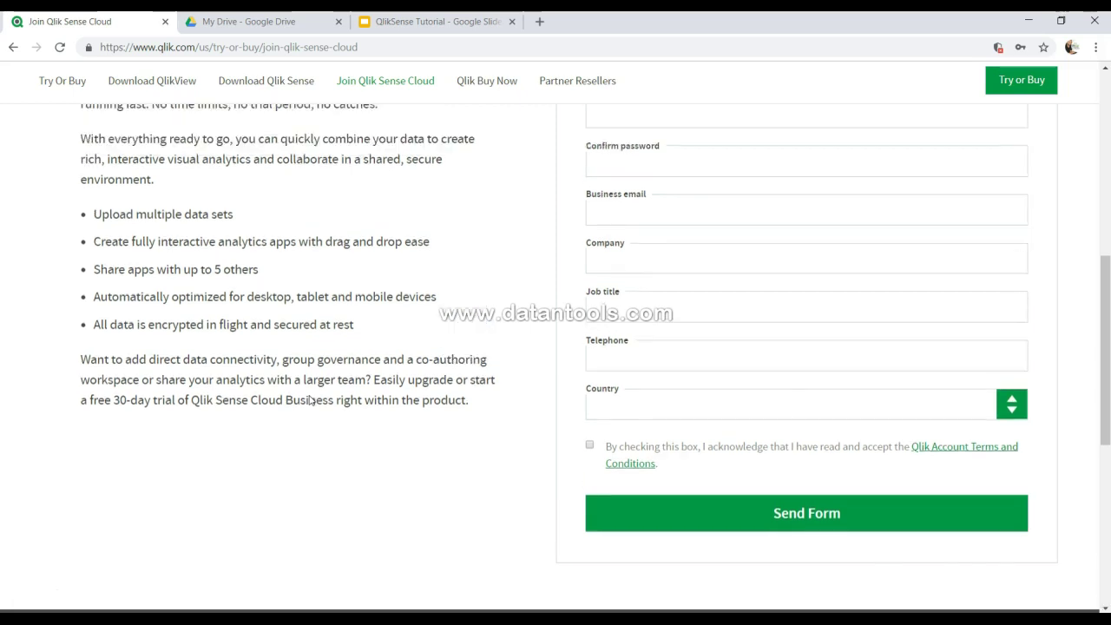
scroll(310, 395, "up", 3)
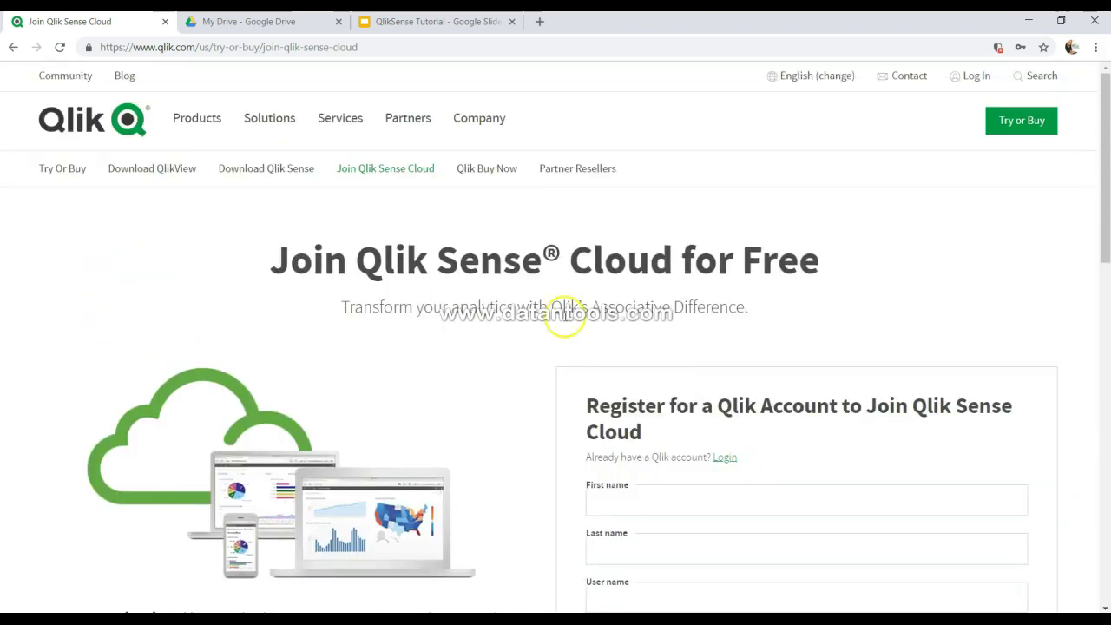
mouse_move(969, 85)
left_click(12, 48)
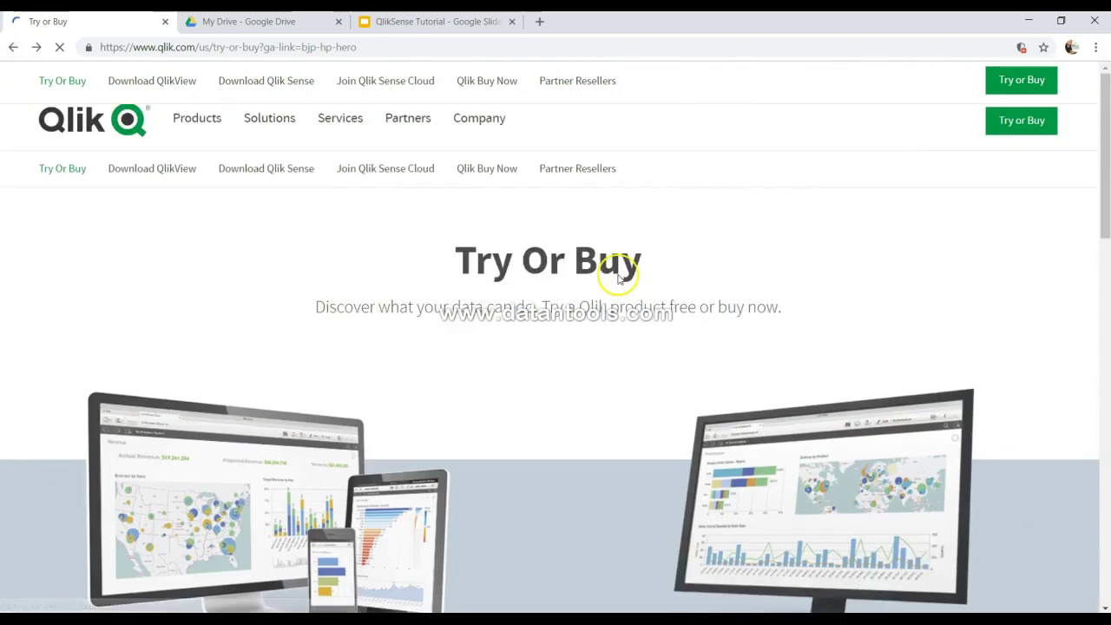
mouse_move(974, 79)
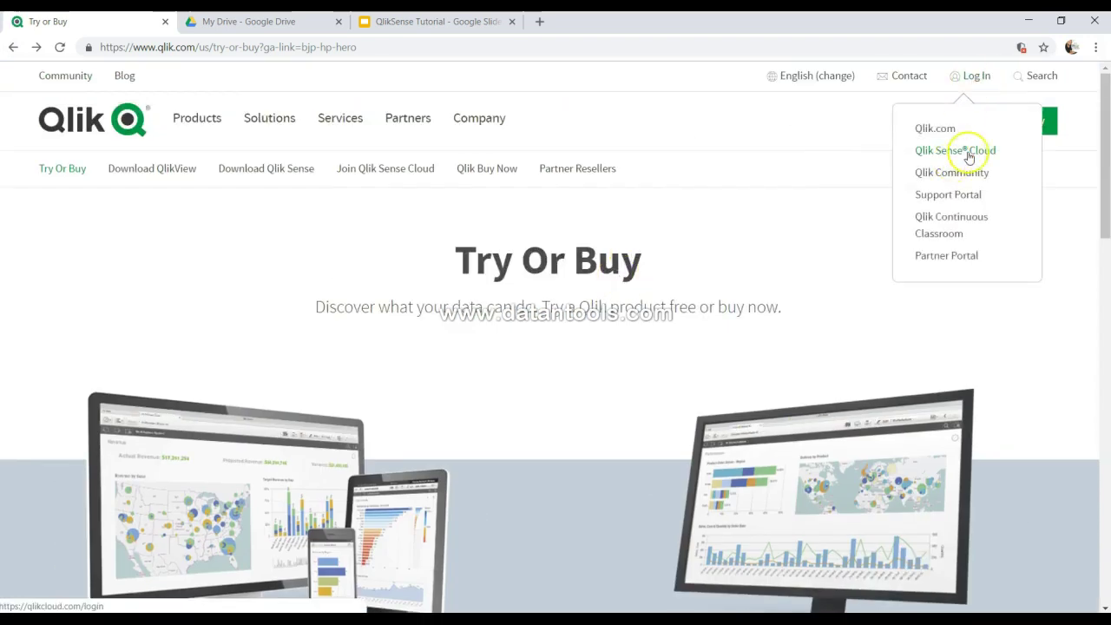
mouse_move(769, 76)
left_click(778, 47)
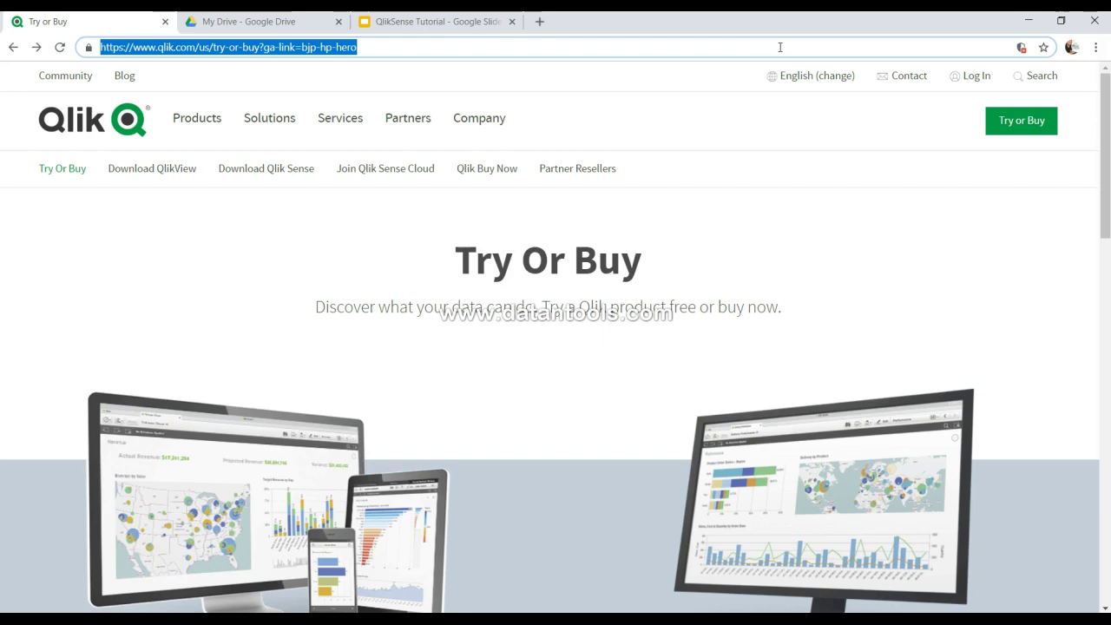
Load qlikcloud.com and log in with the account credentials to reach the empty My work Hub
type("qlik")
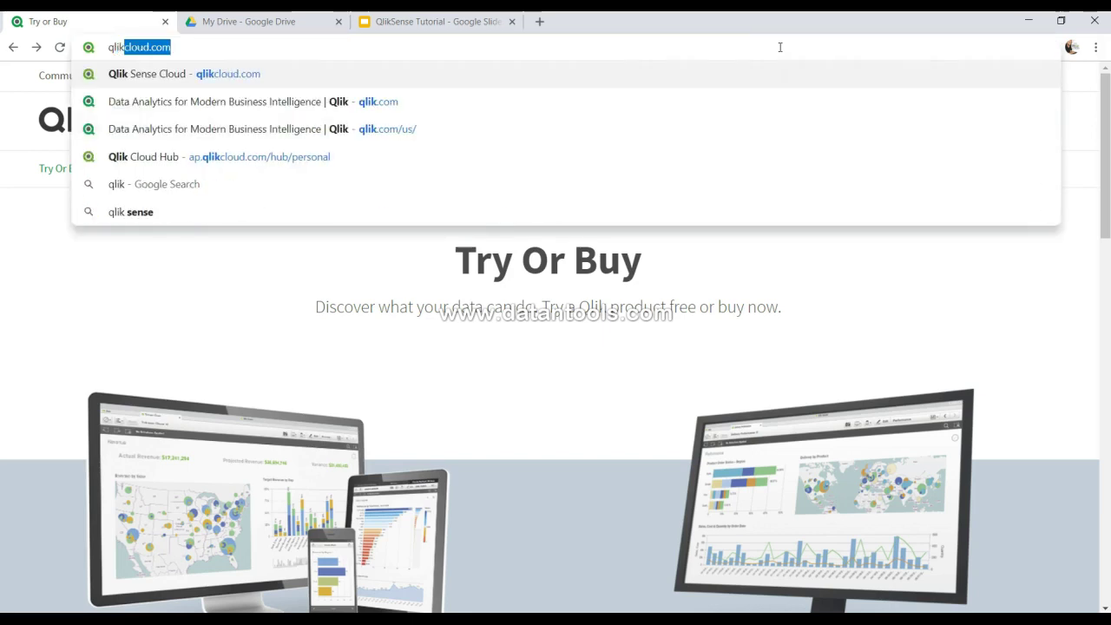
key("End")
key("ctrl+a")
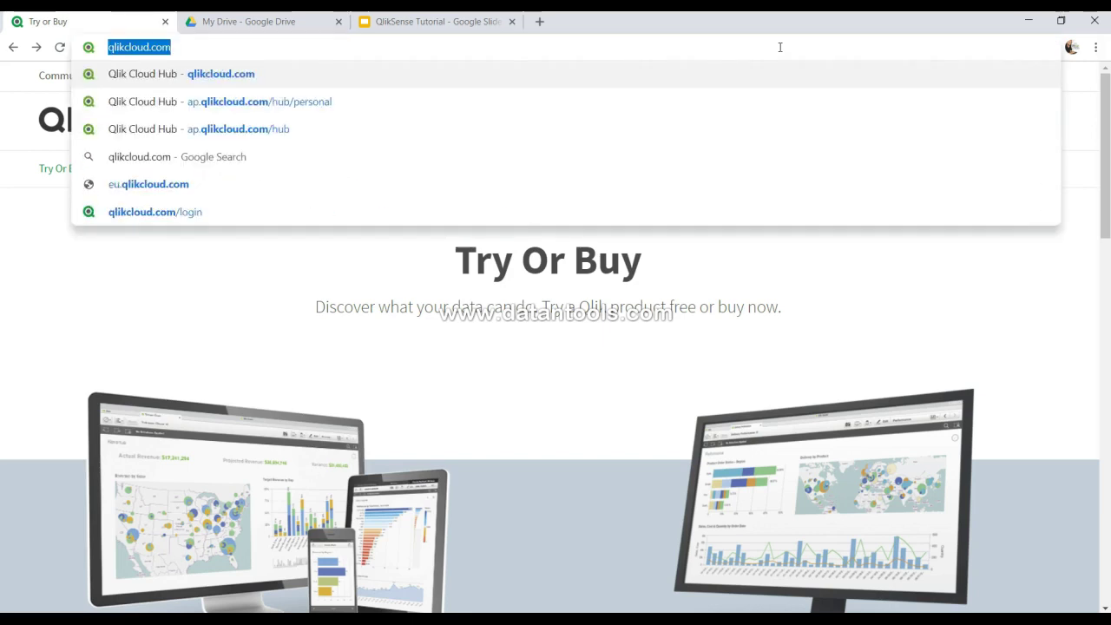
key("Return")
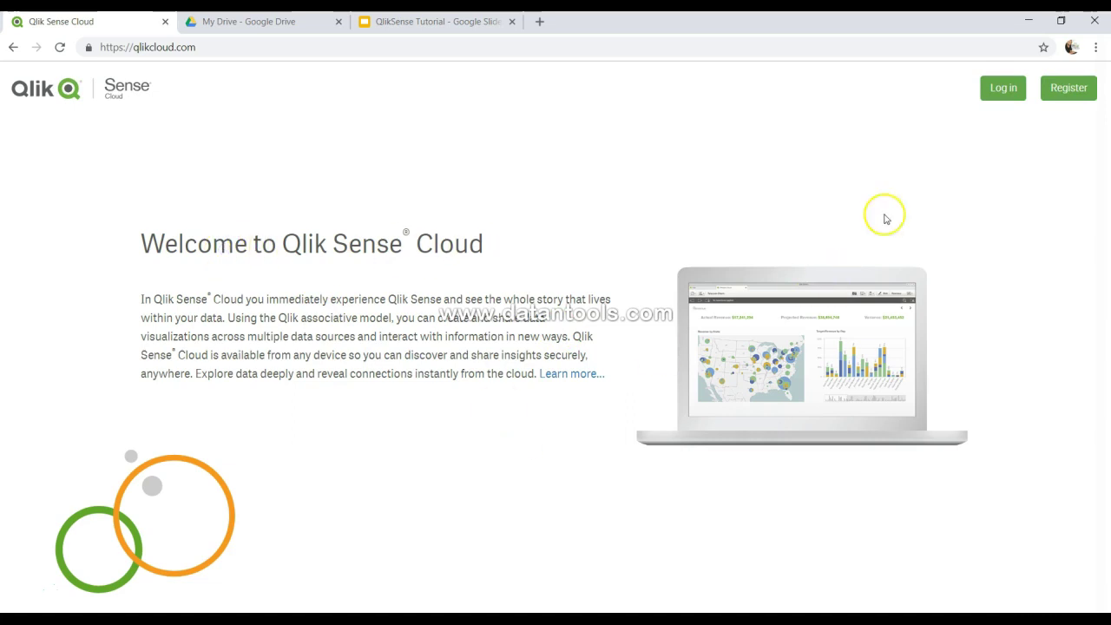
left_click(1007, 88)
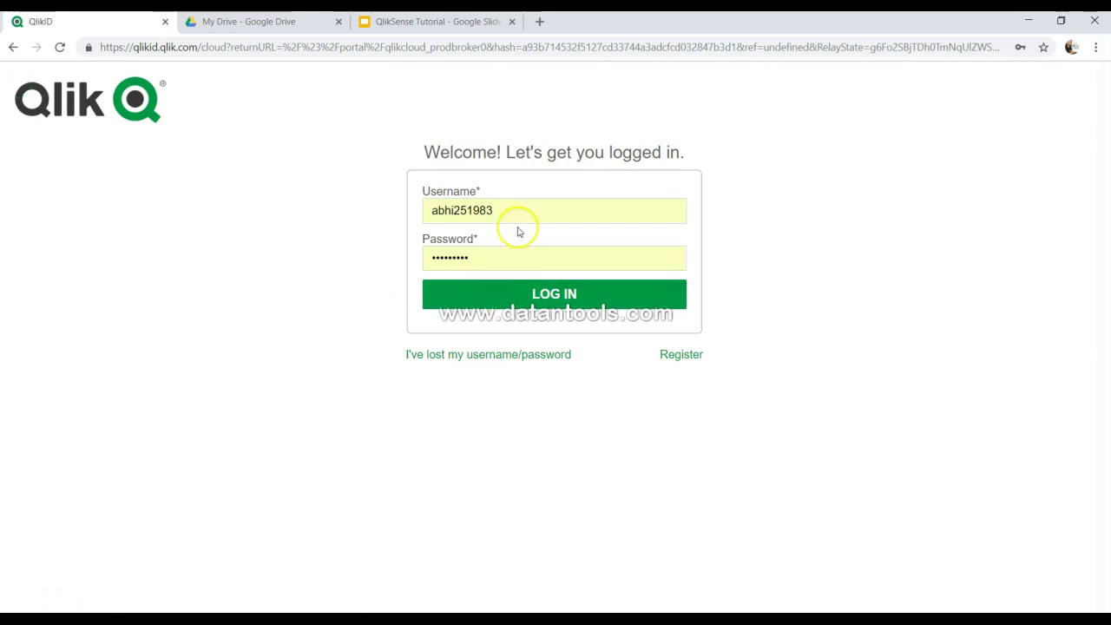
left_click(544, 297)
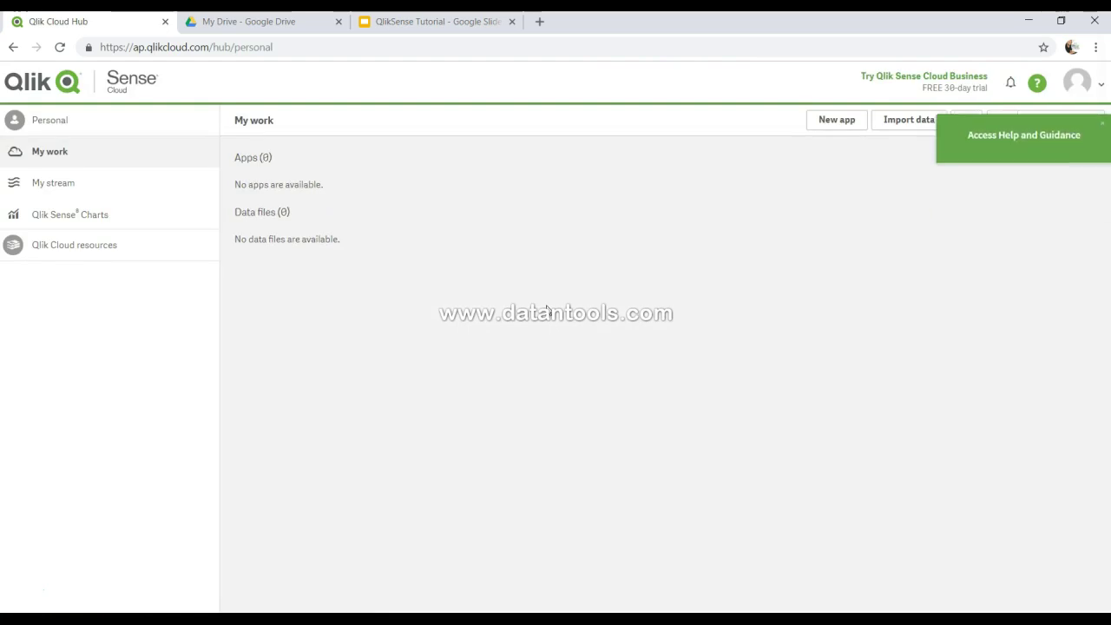
left_click(801, 215)
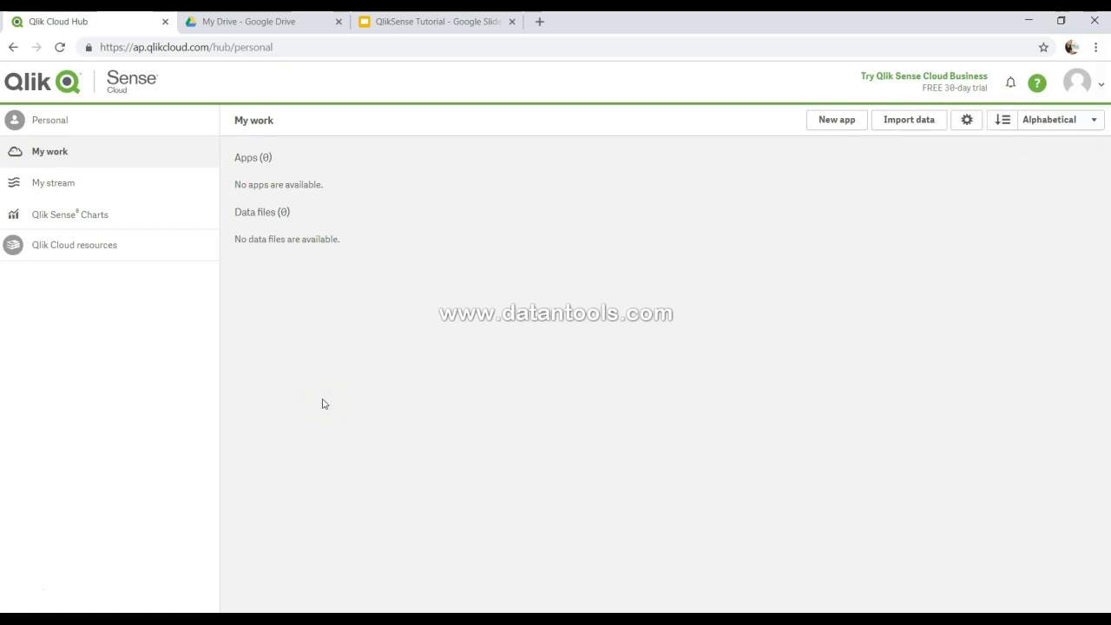
left_click(73, 366)
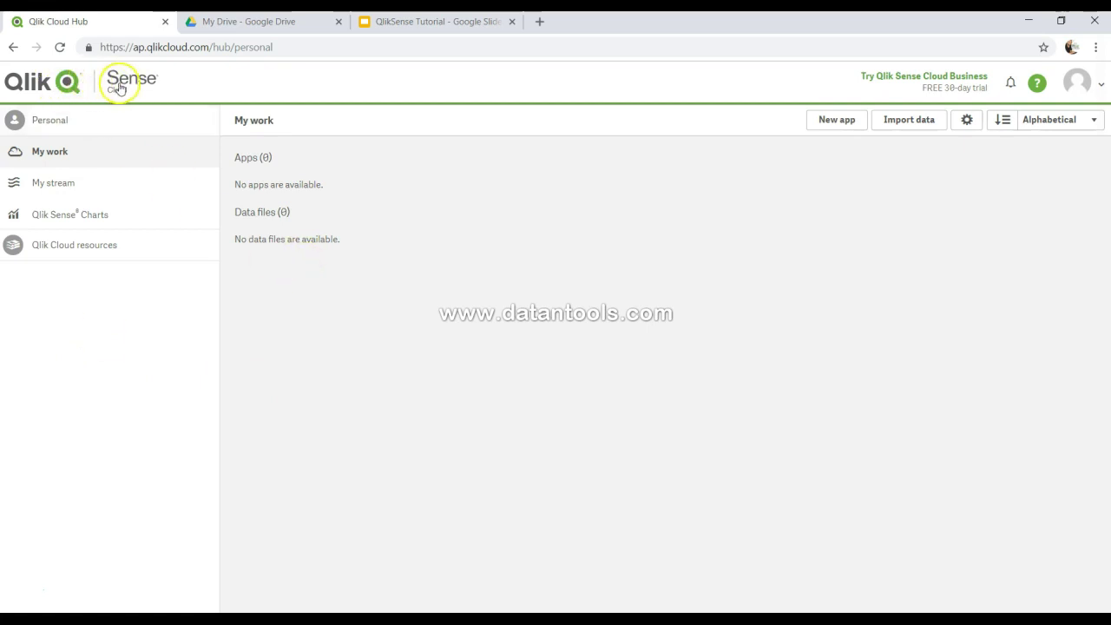
left_click(115, 221)
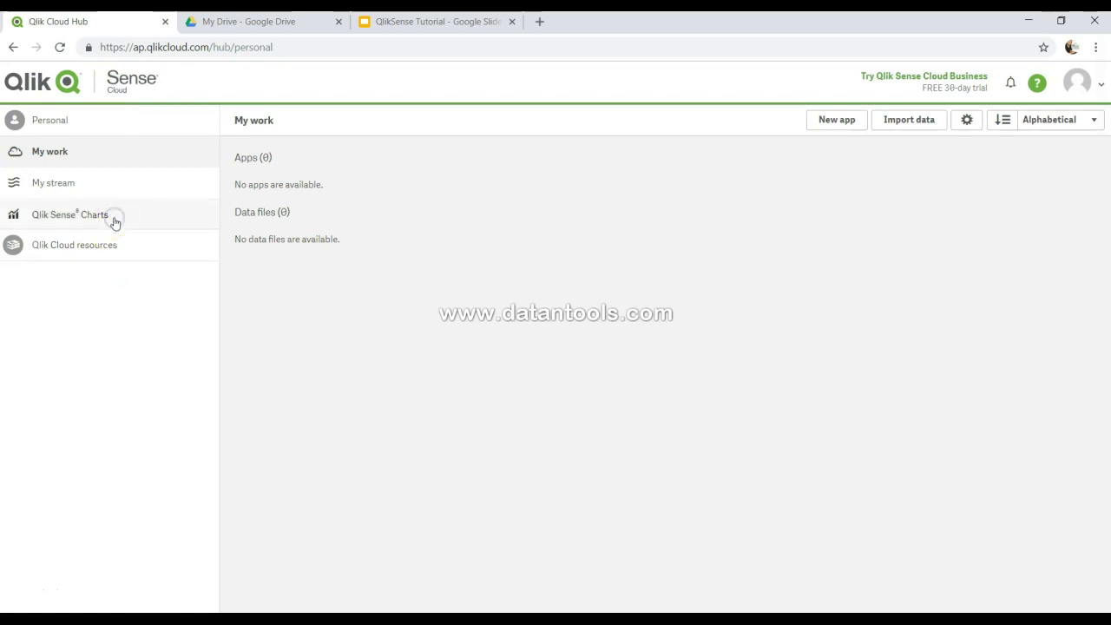
left_click(116, 252)
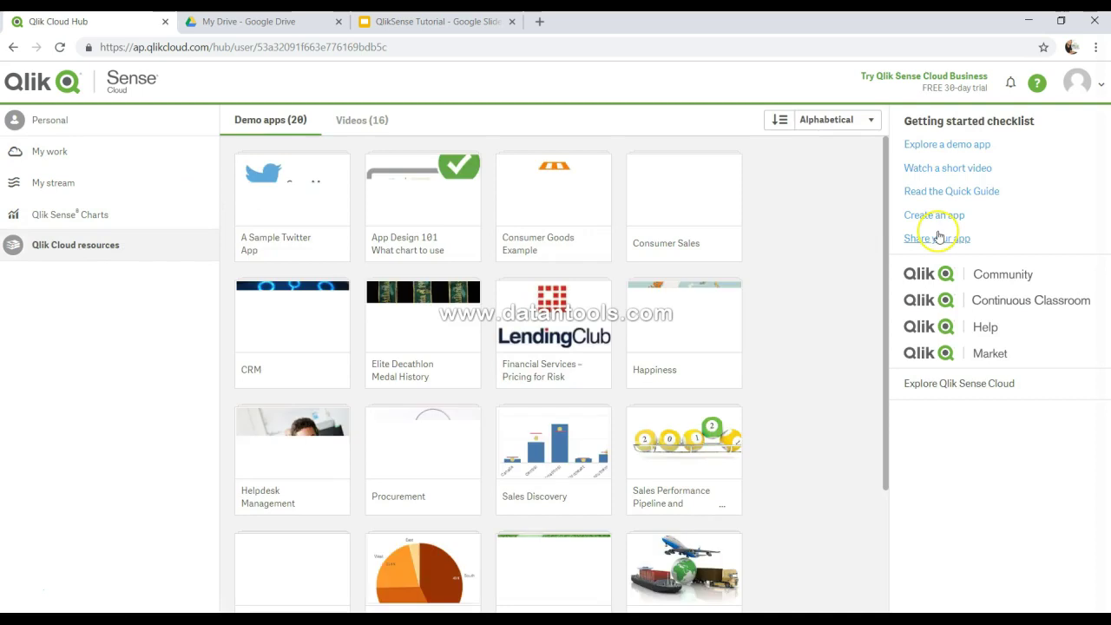
left_click(61, 85)
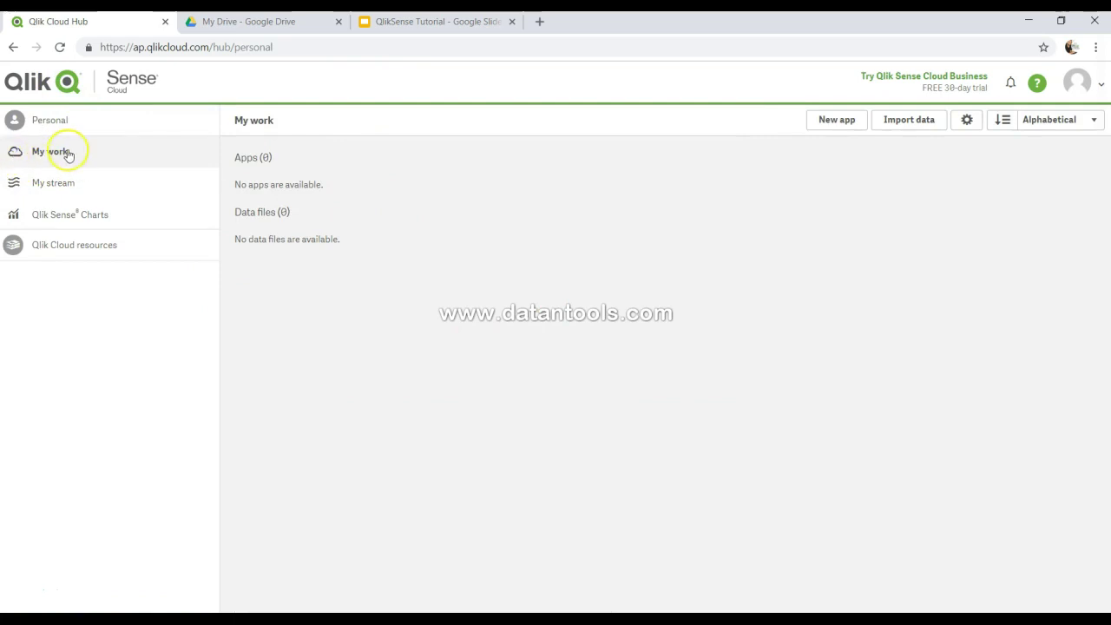
left_click(373, 186)
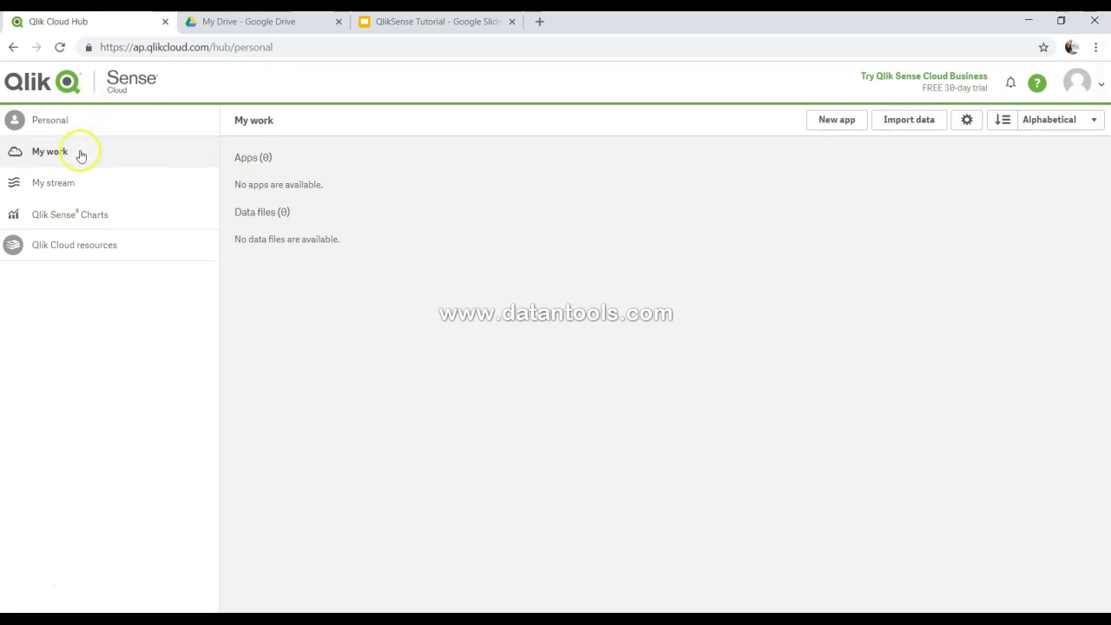
left_click_drag(236, 158, 283, 159)
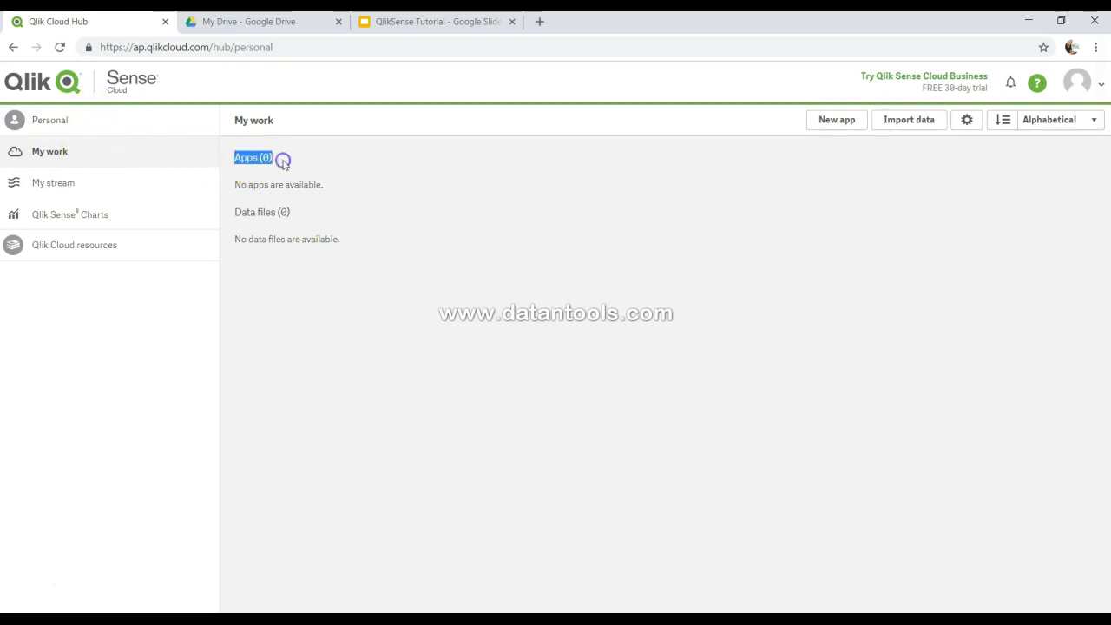
left_click_drag(257, 212, 295, 213)
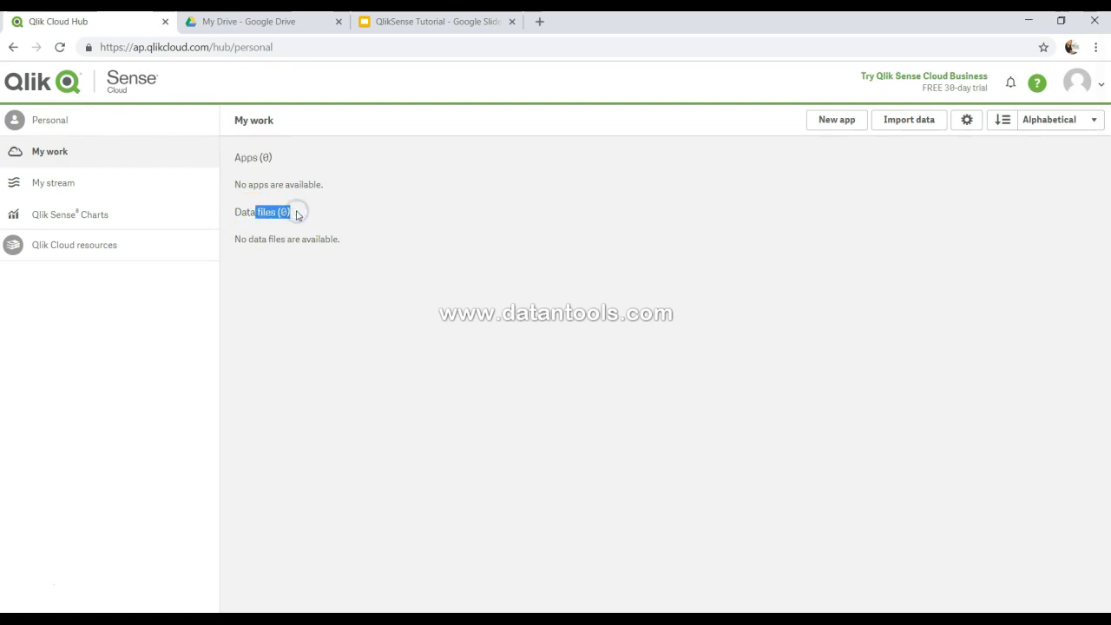
Open My stream and highlight its no-published-apps message
left_click(102, 184)
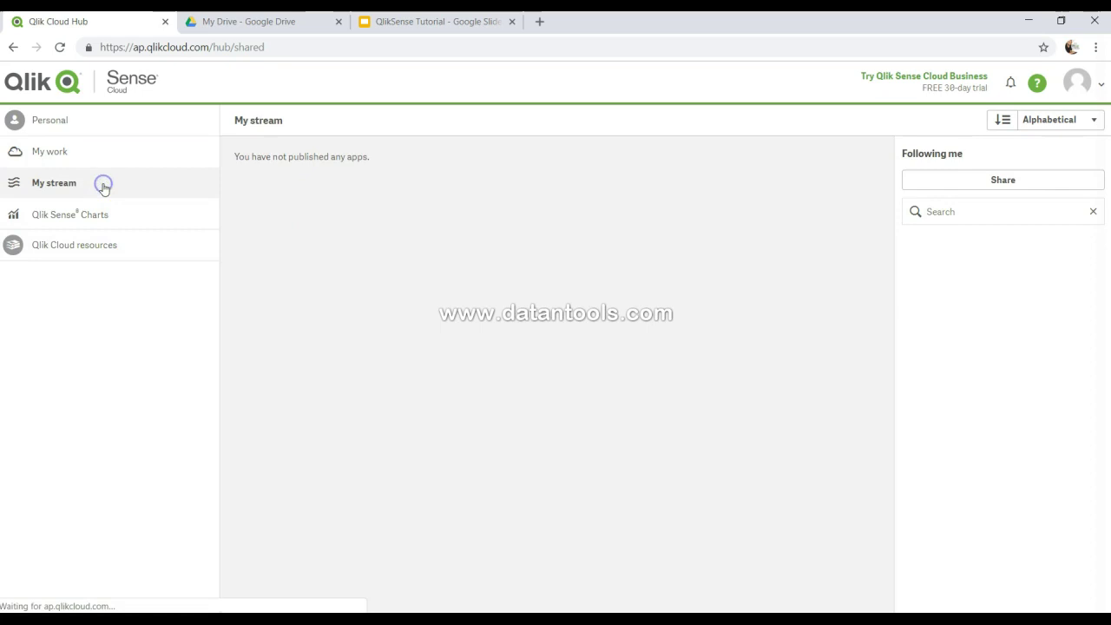
left_click_drag(244, 156, 371, 165)
left_click(370, 165)
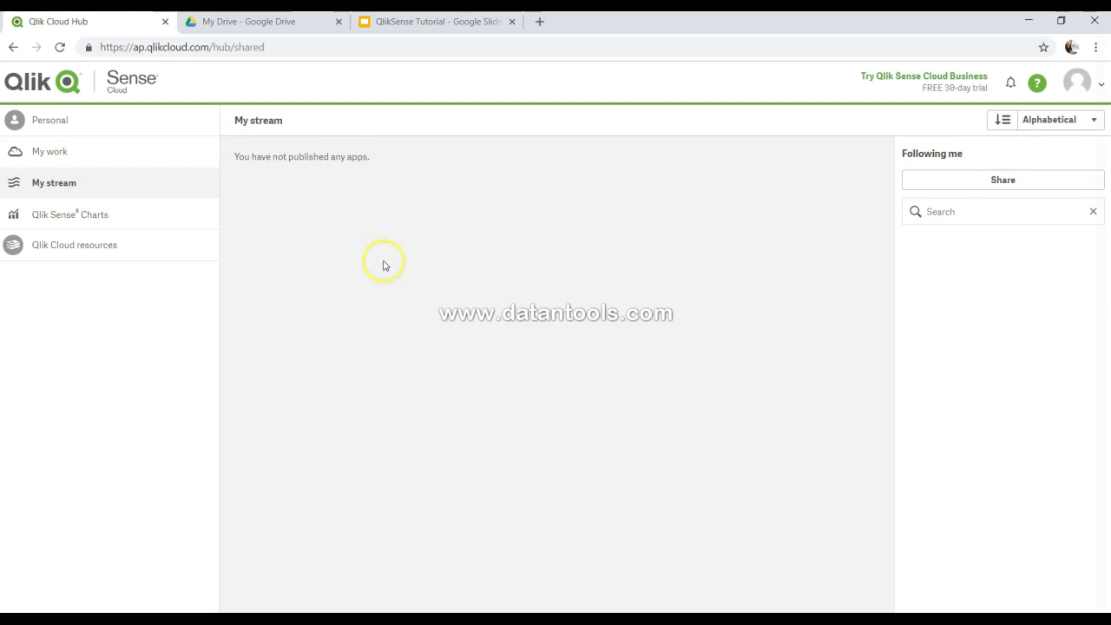
Open Qlik Sense Charts and highlight the instructions for sharing charts from an app
left_click(95, 216)
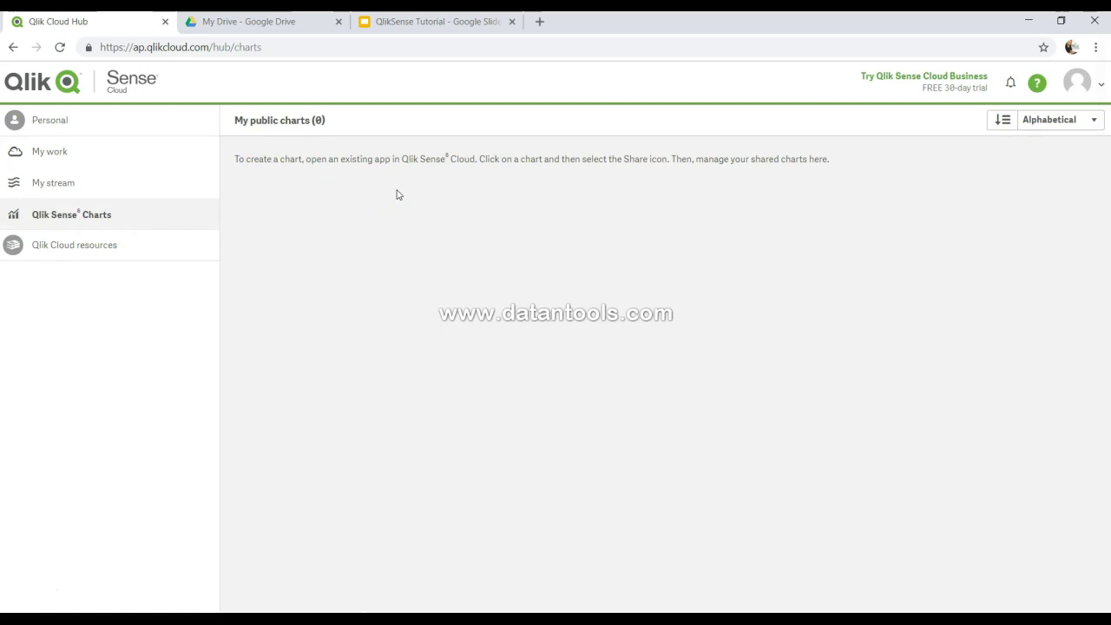
left_click_drag(681, 159, 836, 157)
left_click(836, 157)
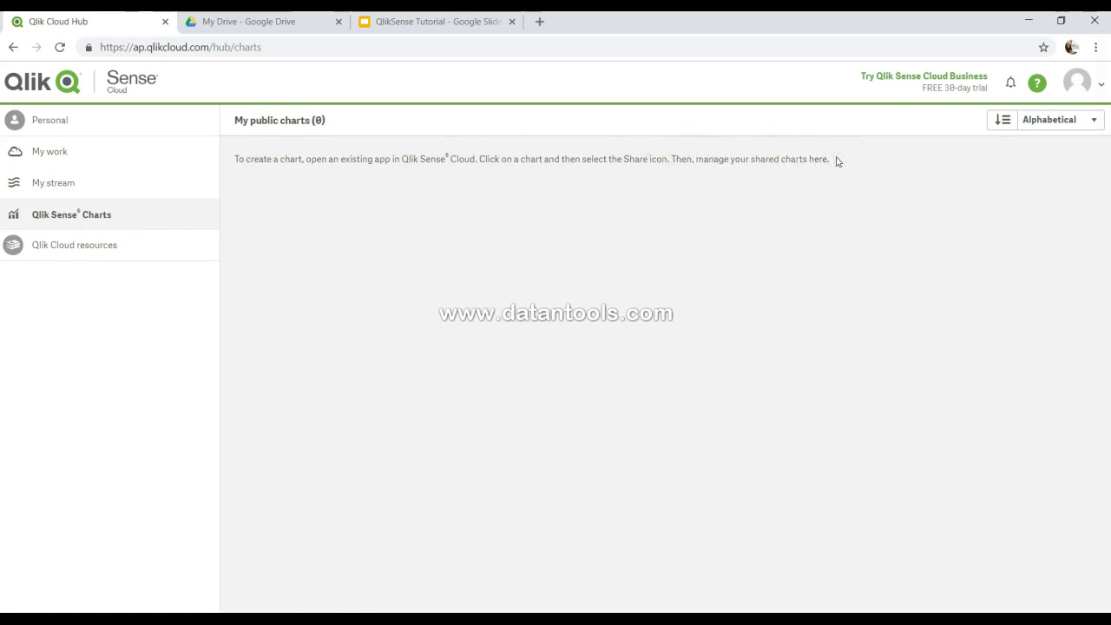
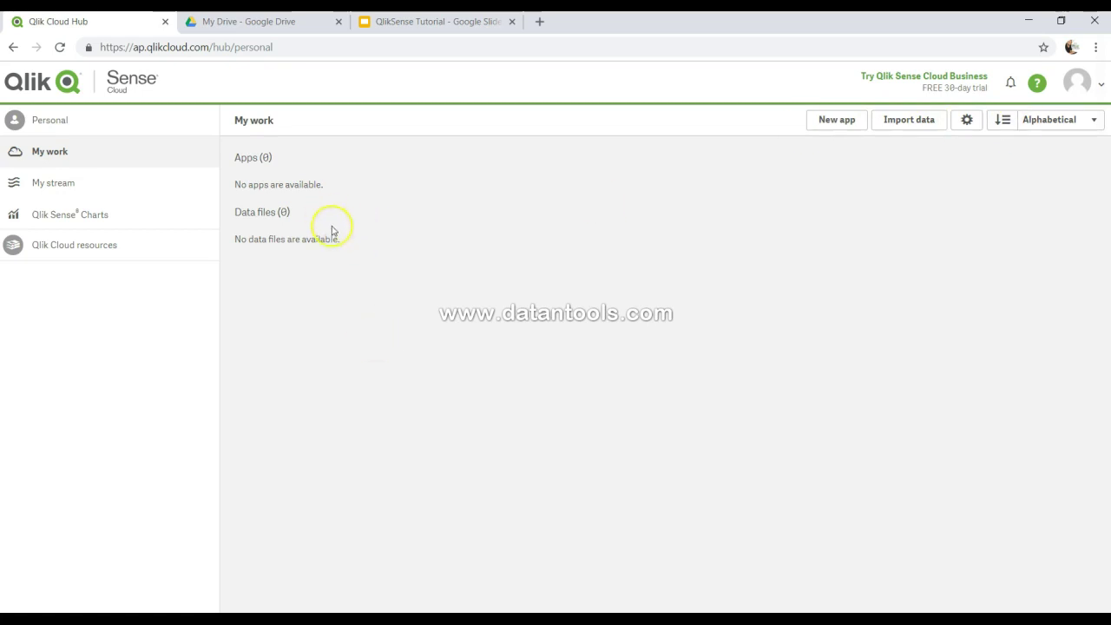
left_click(1089, 123)
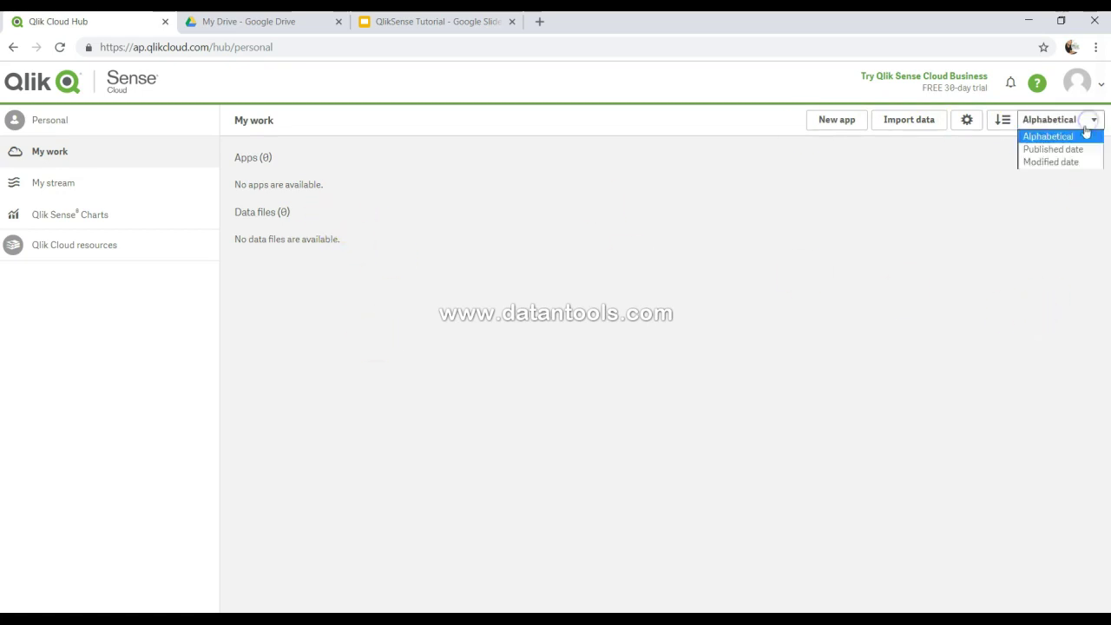
left_click(1086, 153)
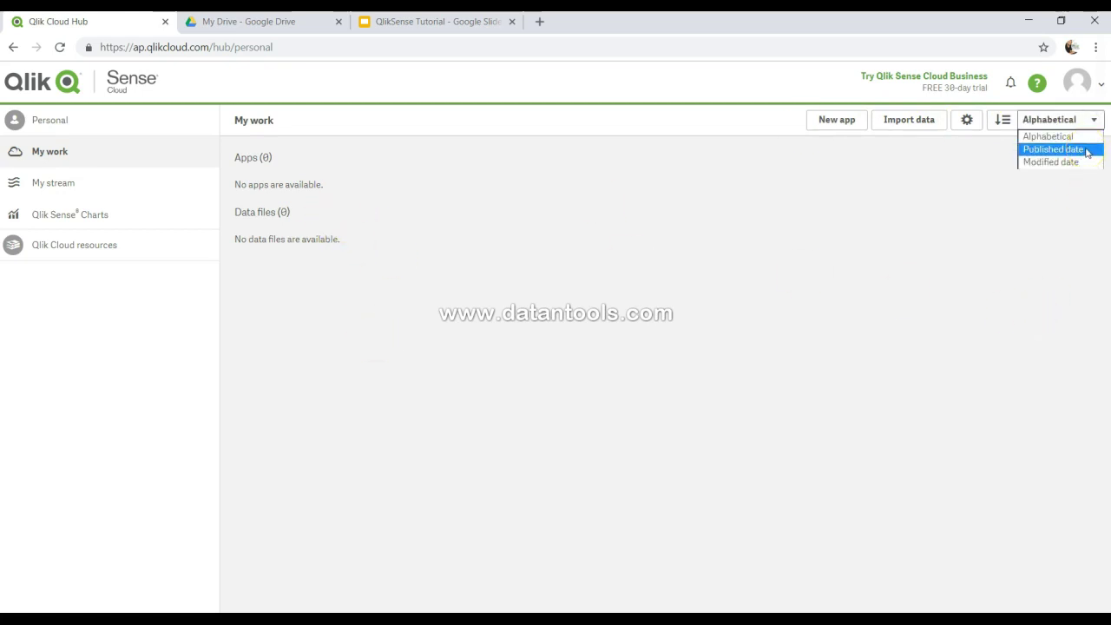
left_click(888, 222)
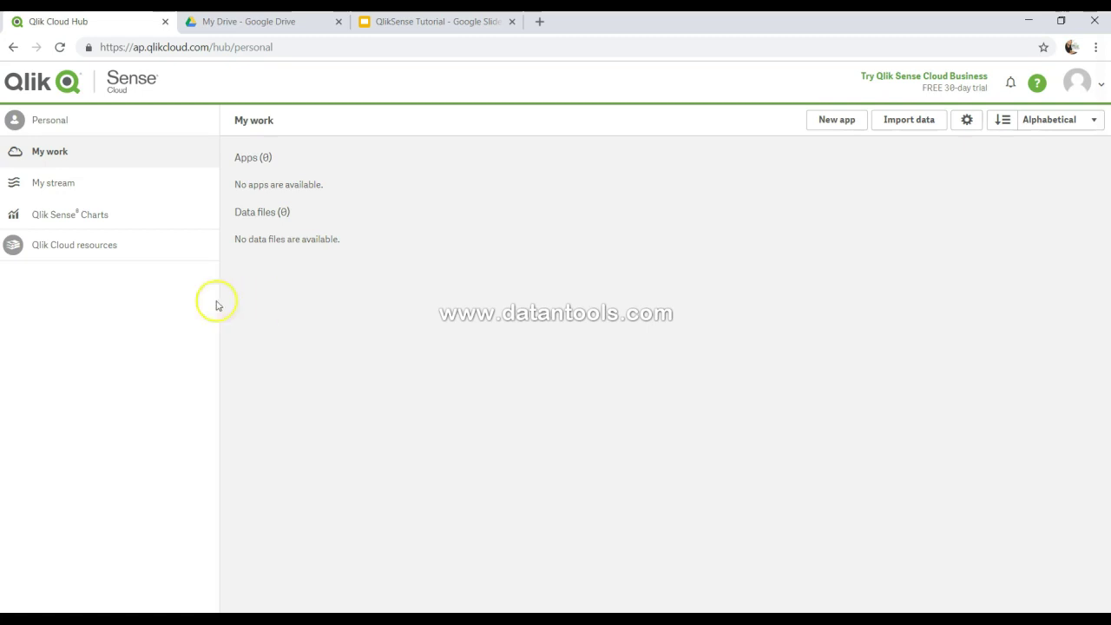
Show the Qlik Cloud resources page and browse its 20 demo apps
left_click(135, 258)
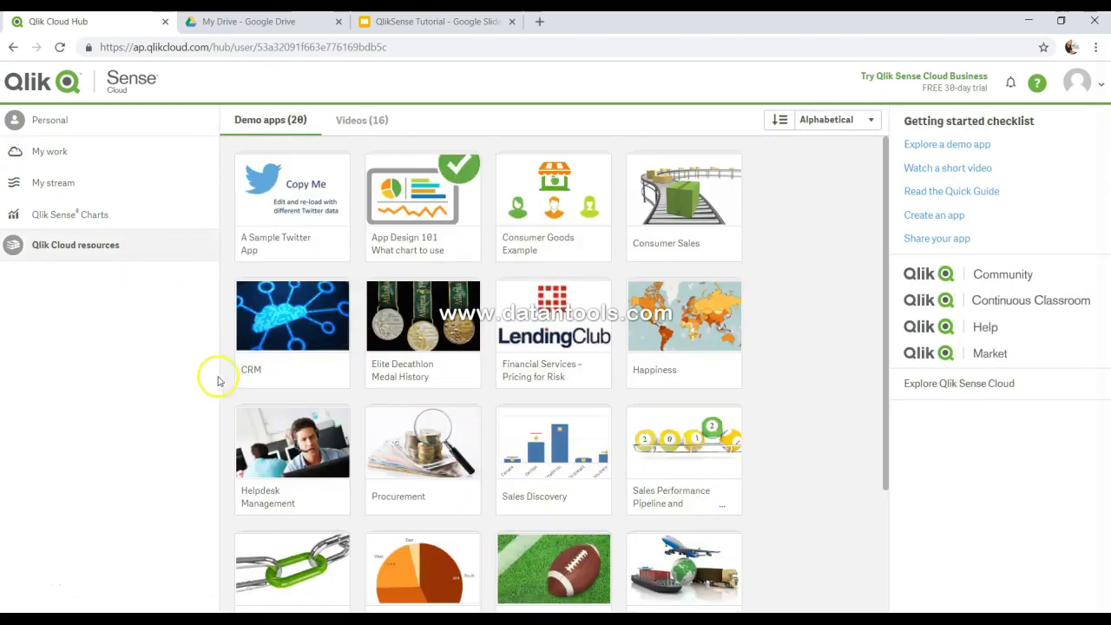
scroll(225, 397, "down", 2)
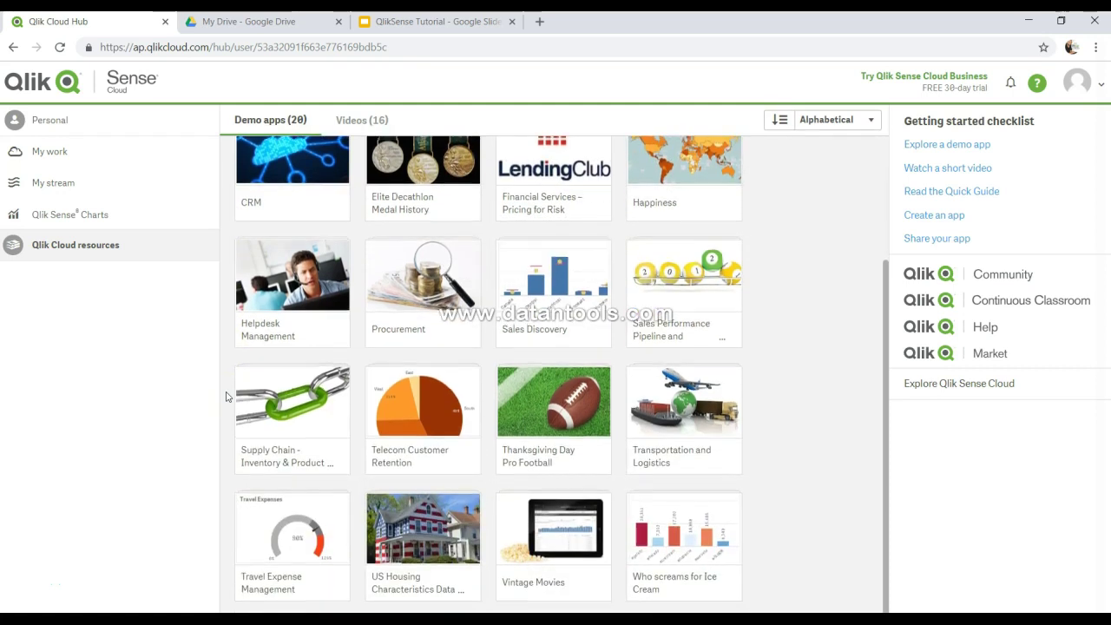
scroll(226, 397, "up", 2)
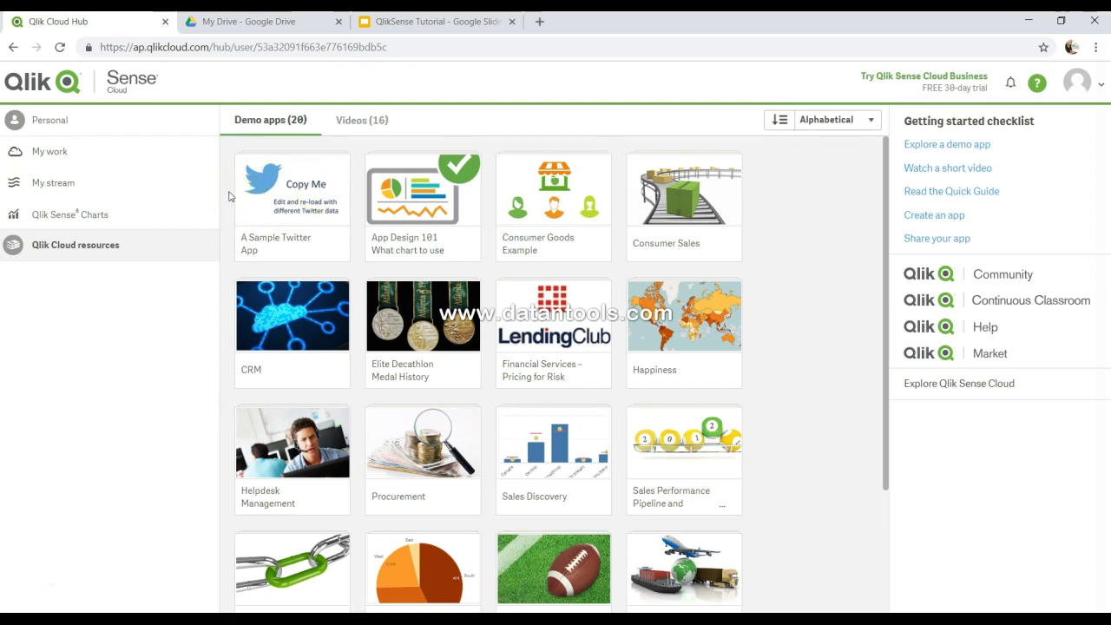
Browse the 16 tutorial videos, such as Create Your First App, then return to Demo apps
left_click(375, 128)
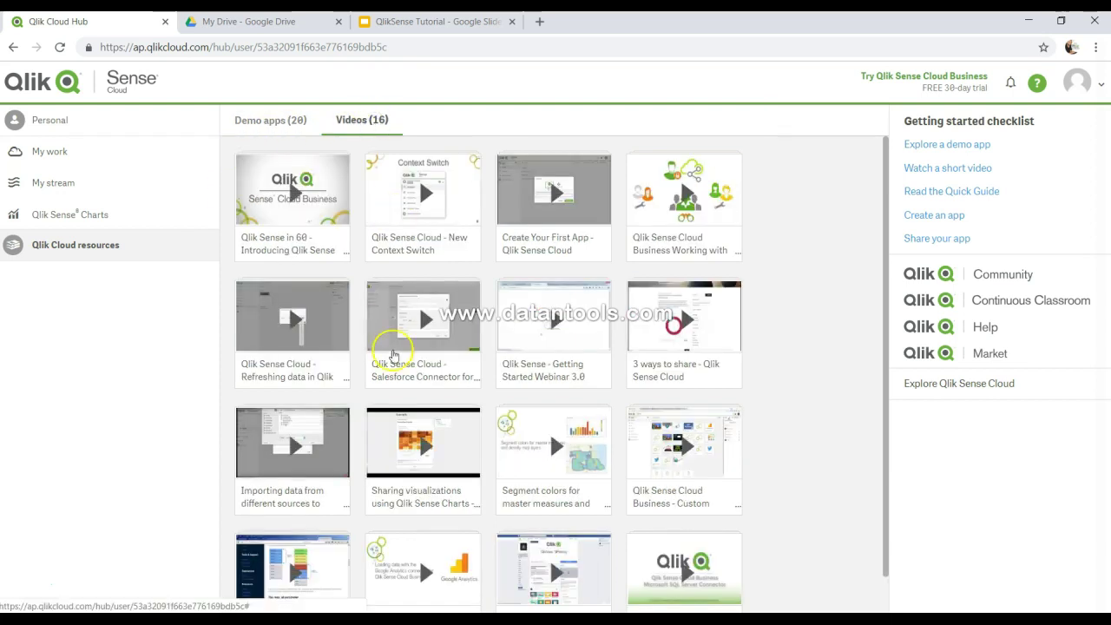
scroll(392, 354, "down", 1)
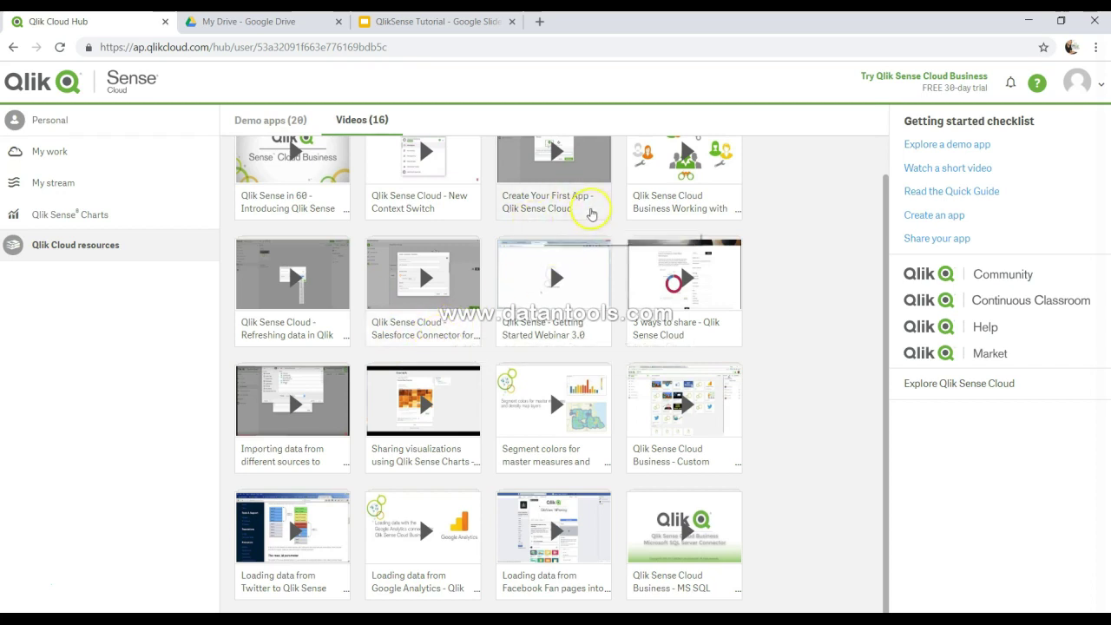
scroll(701, 224, "up", 1)
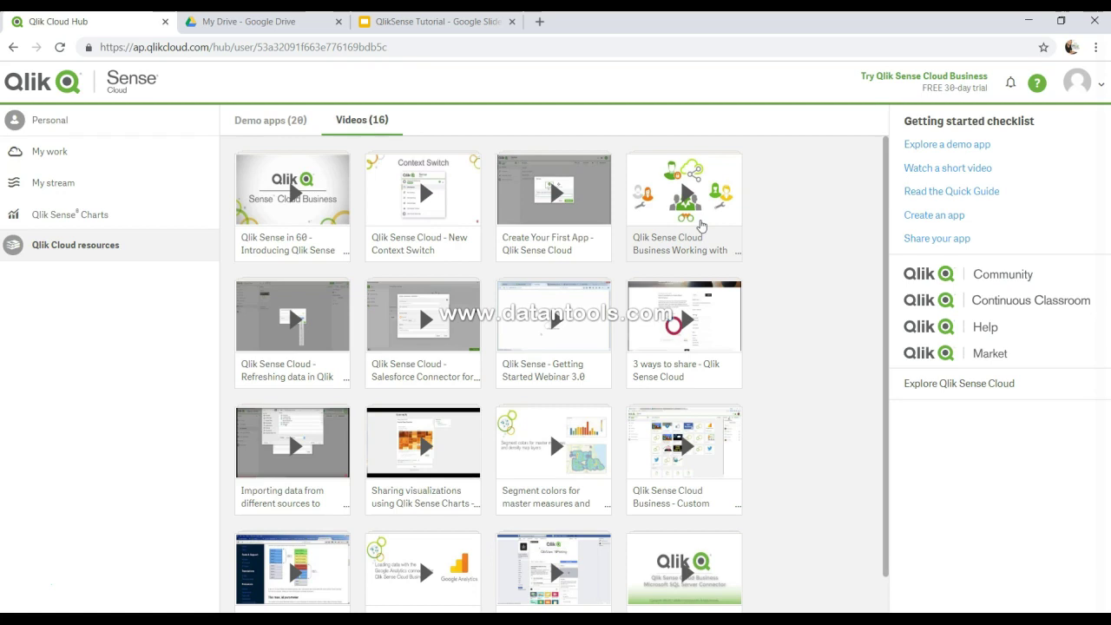
left_click(834, 238)
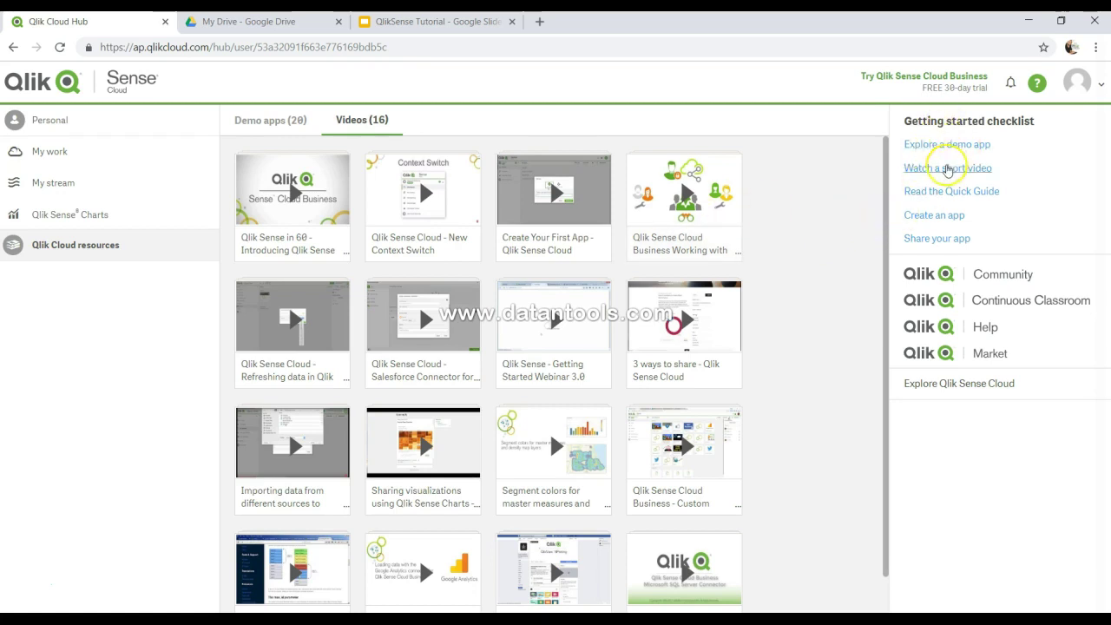
left_click(270, 120)
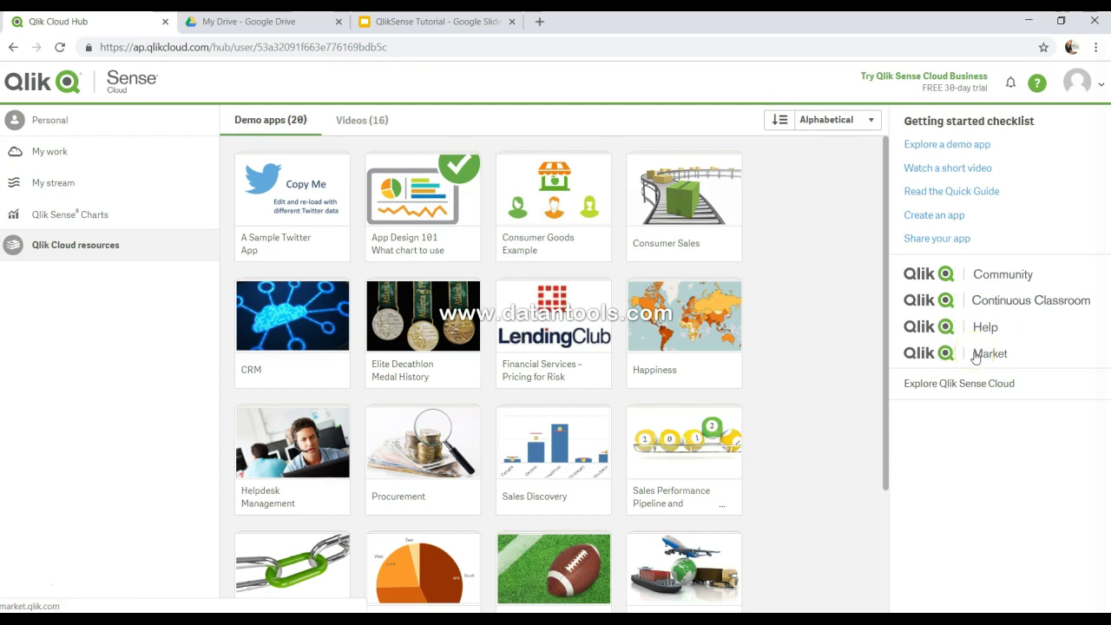
Return to the My work page, which still lists 0 apps and 0 data files
left_click(960, 388)
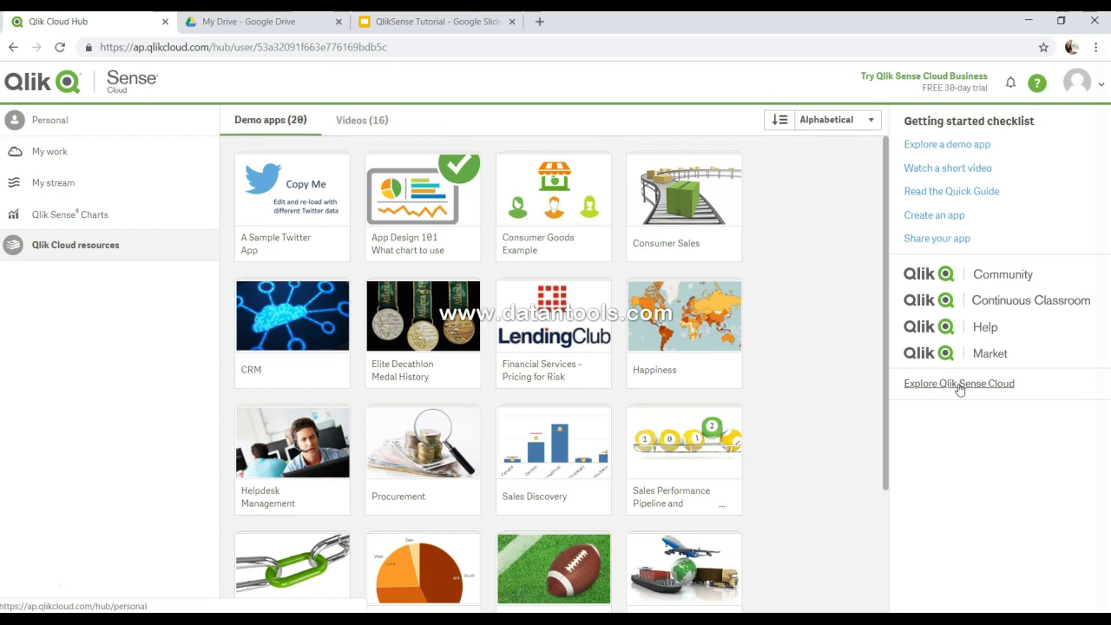
left_click(91, 154)
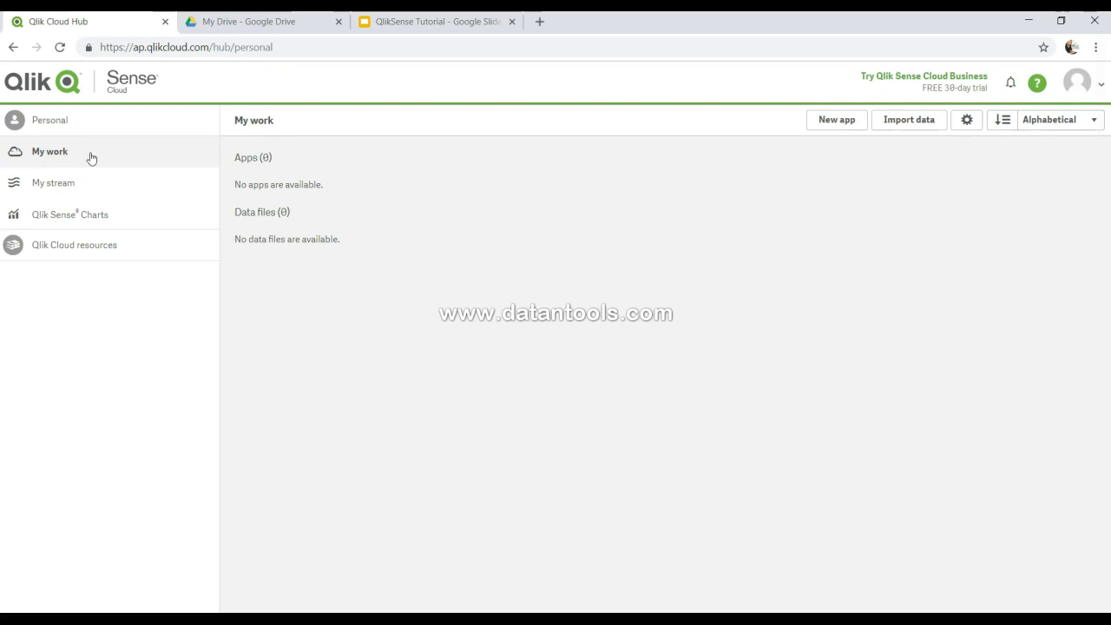
Open the Sales Performance Pipeline demo app from Qlik Cloud resources in a new tab
left_click(682, 167)
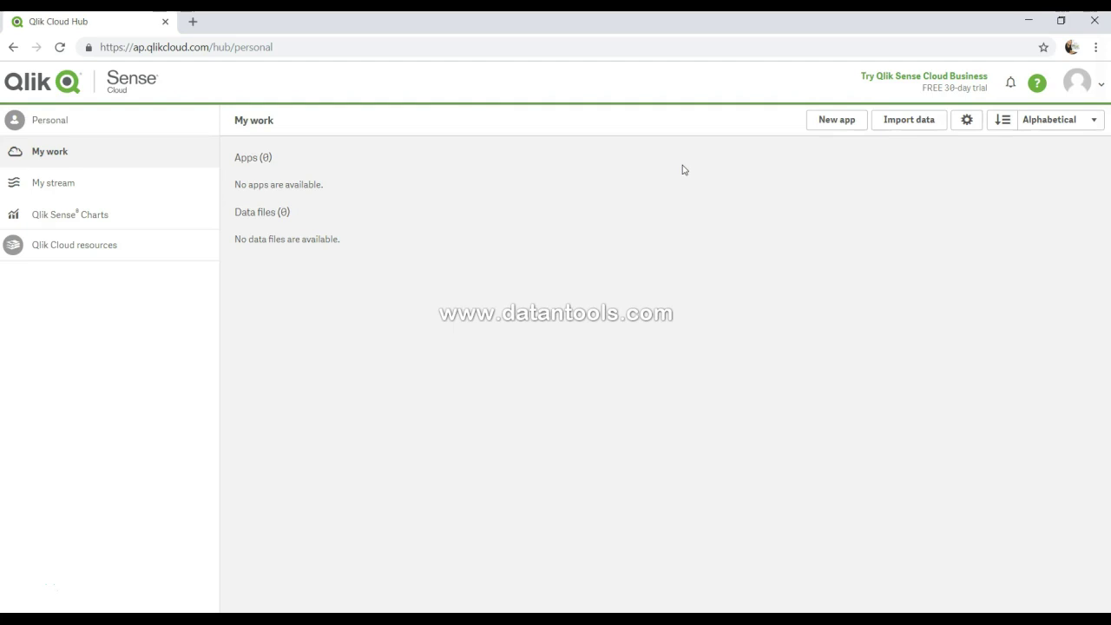
left_click(104, 248)
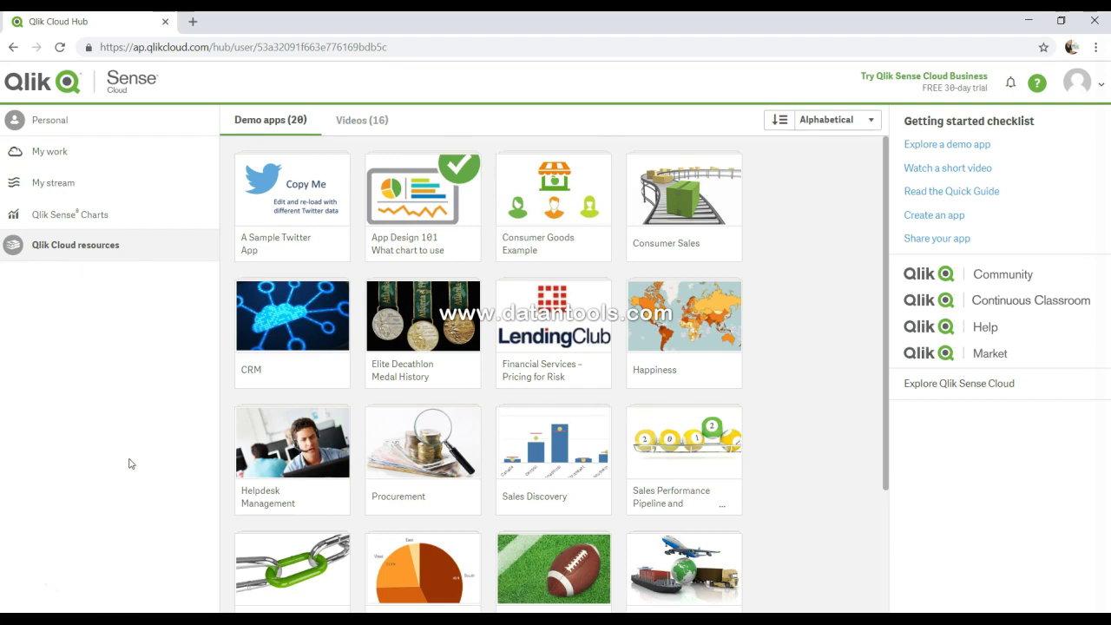
left_click(650, 478)
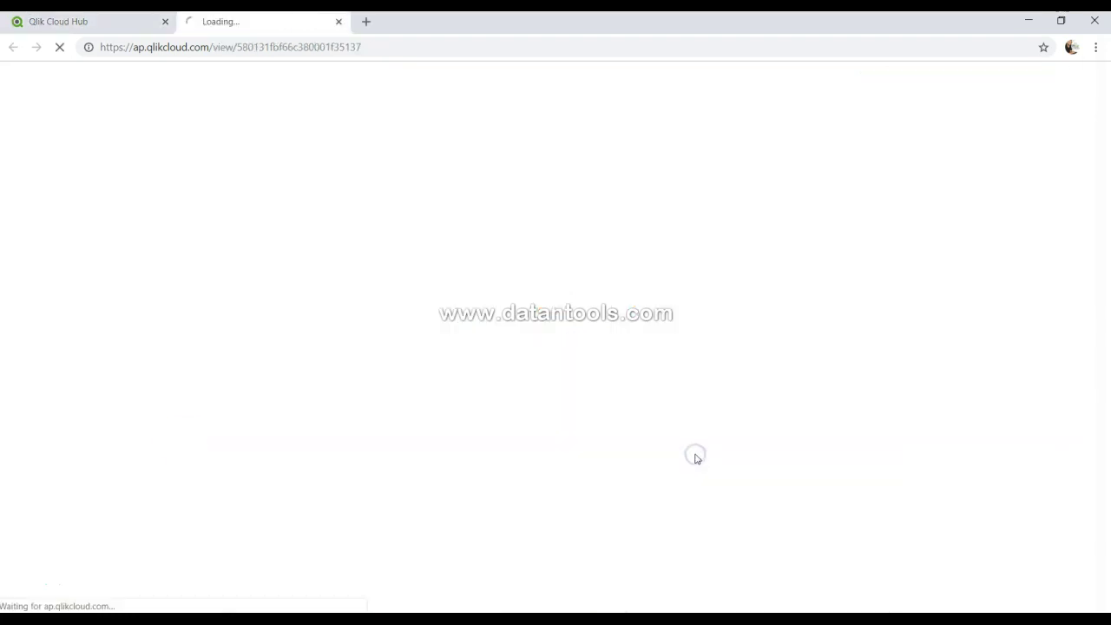
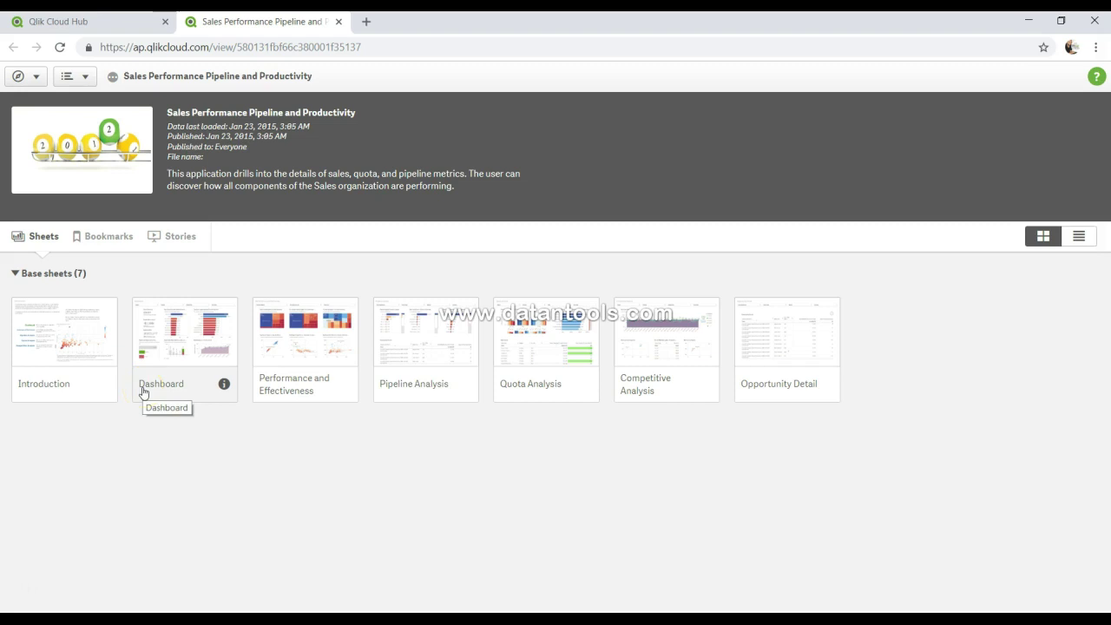
Open the Introduction sheet from the app's Base sheets list
left_click(436, 395)
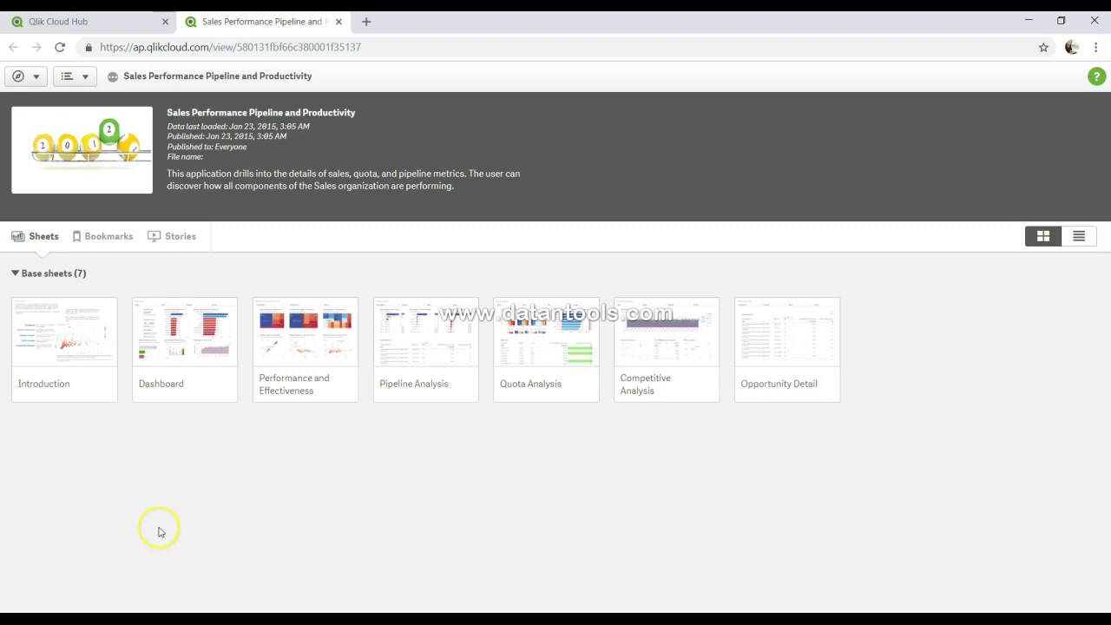
left_click(79, 338)
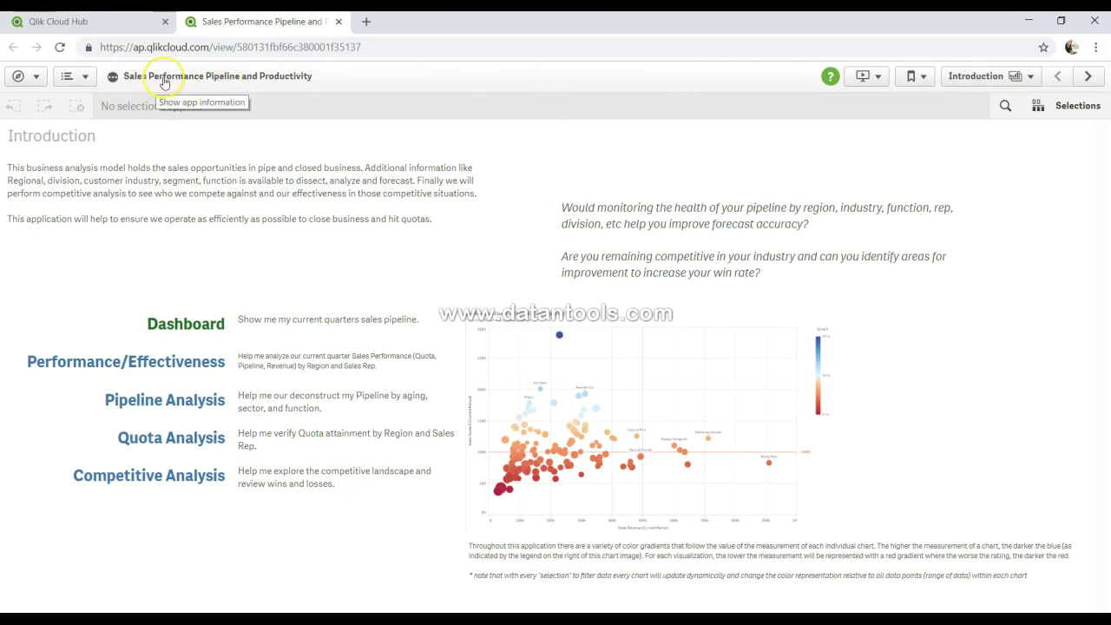
Show and hide the app details with load and publish dates, then list the seven sheets
left_click(164, 80)
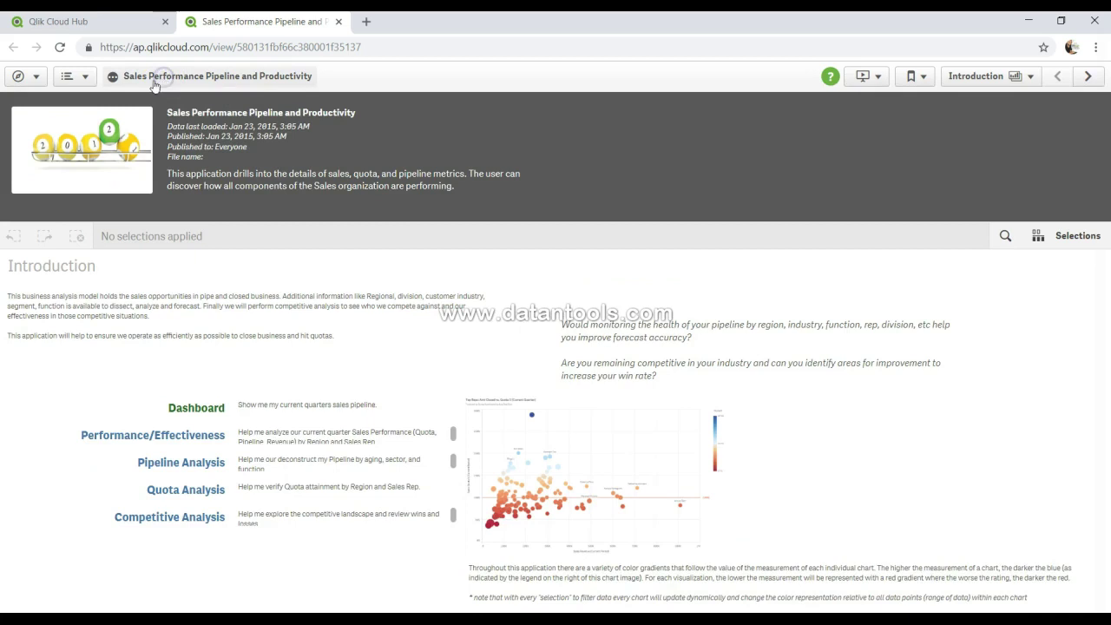
left_click(164, 78)
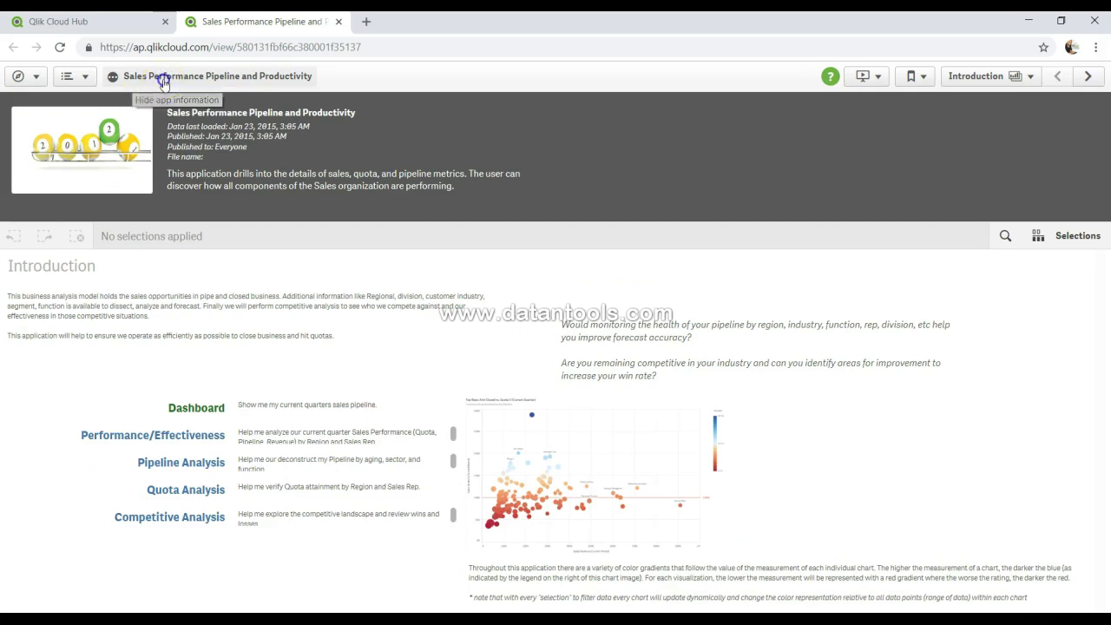
left_click(164, 77)
left_click(181, 149)
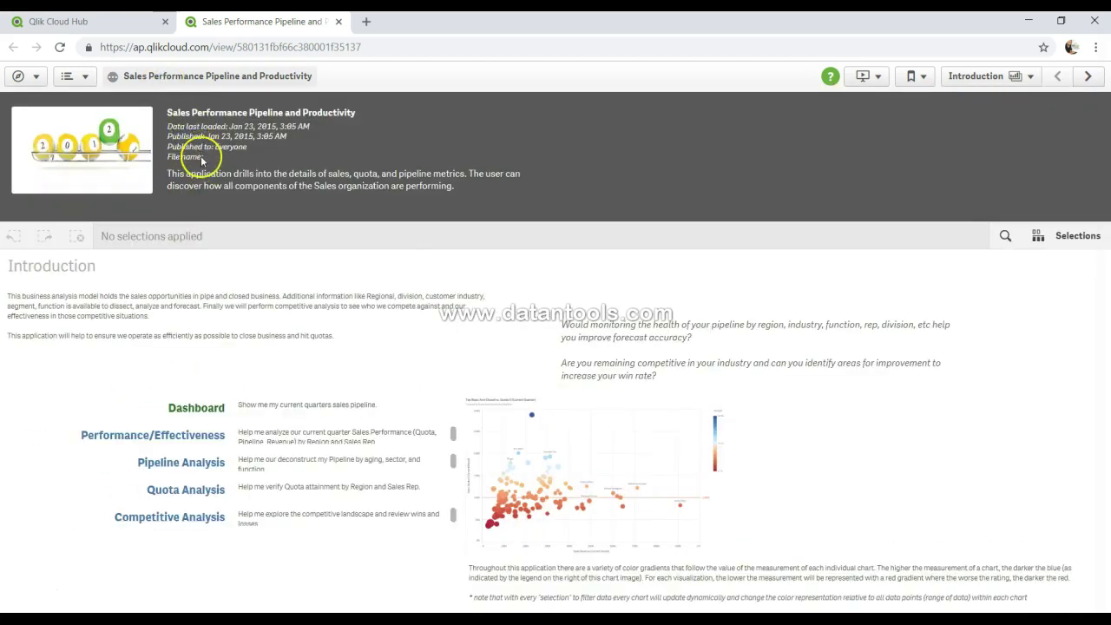
left_click(203, 80)
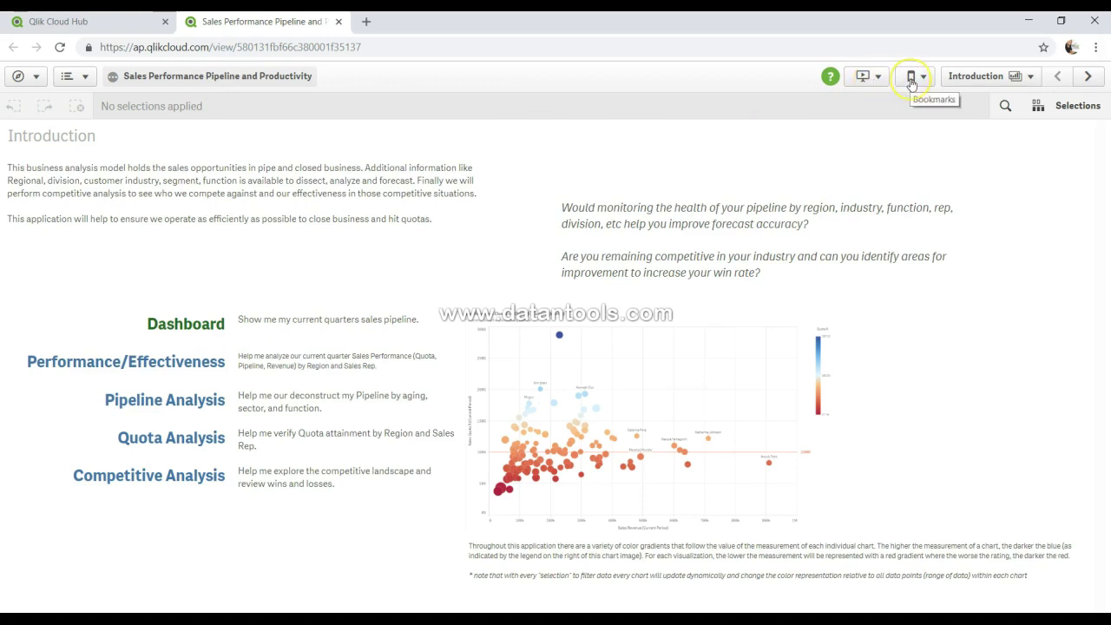
left_click(968, 79)
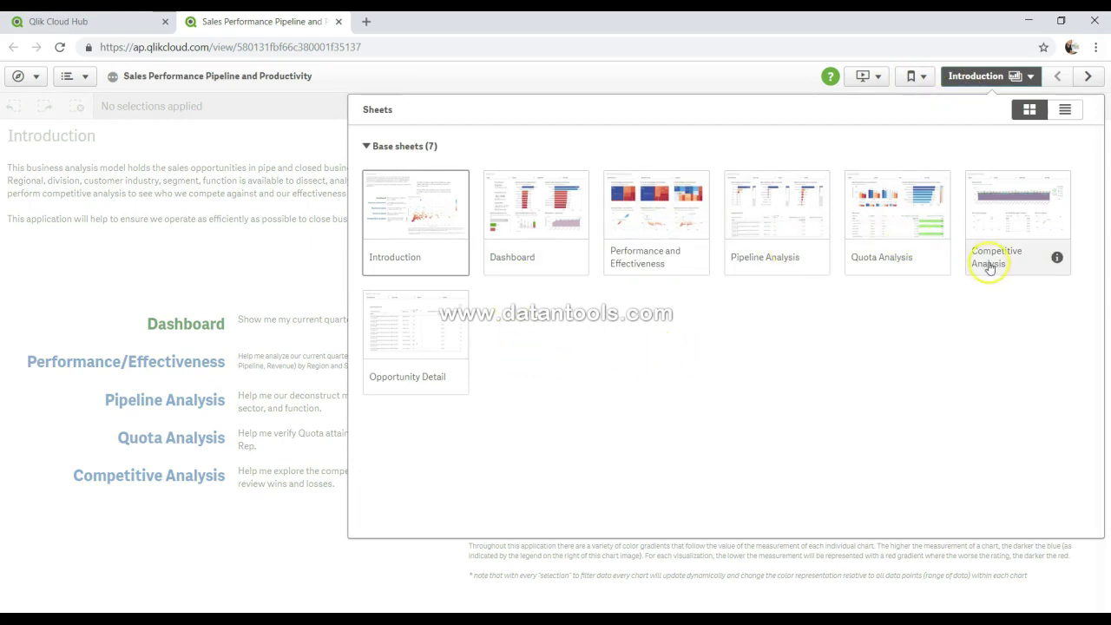
Advance to the Dashboard sheet and briefly check the sheet list
left_click(1090, 77)
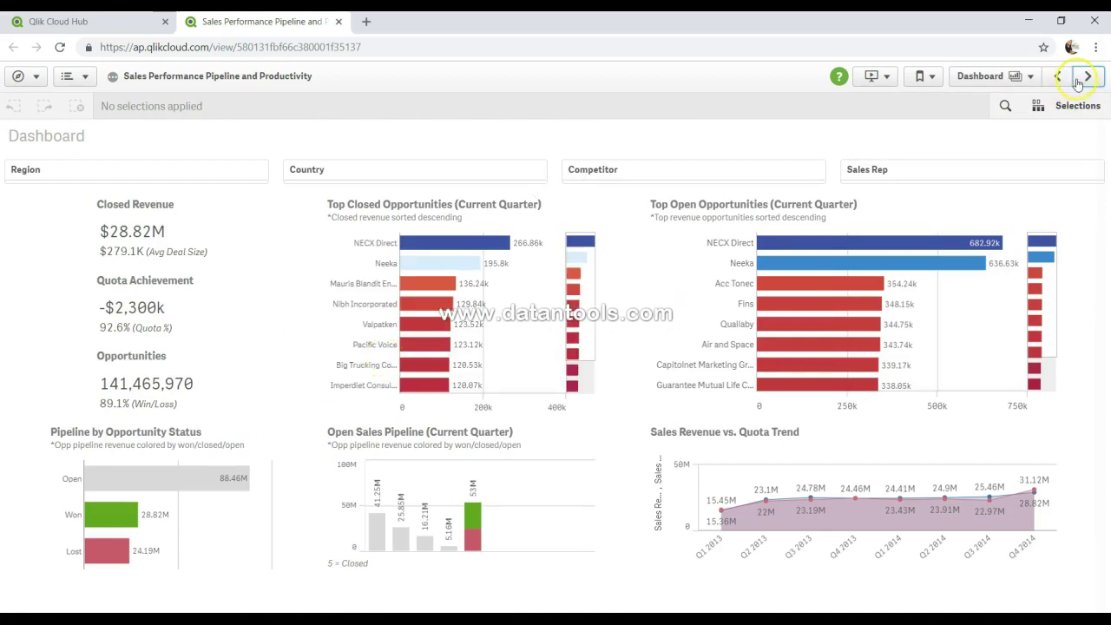
left_click(999, 76)
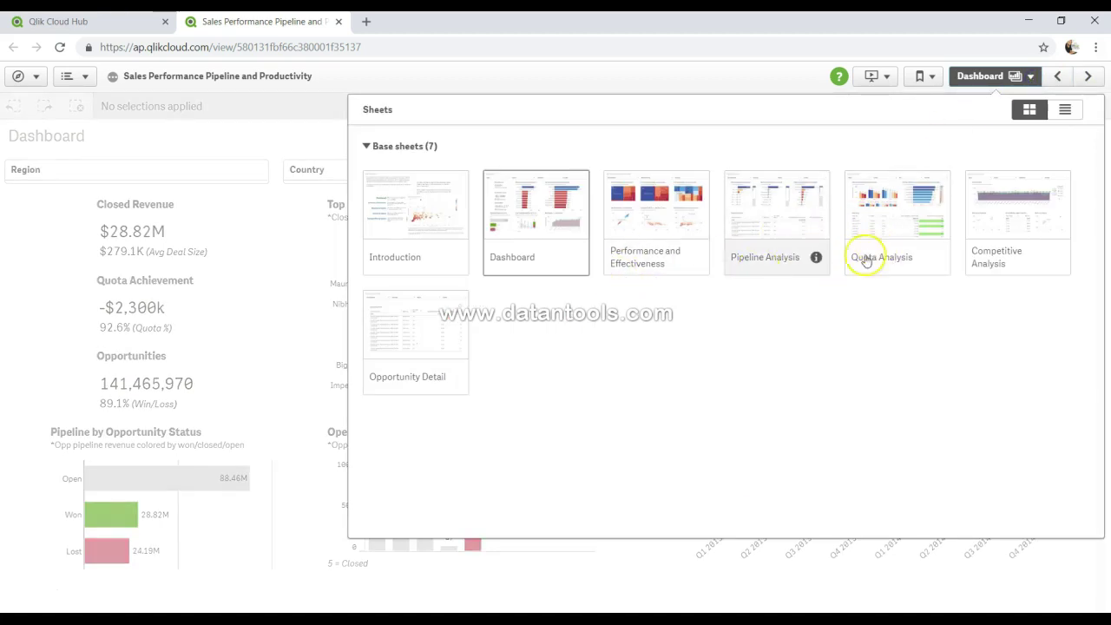
left_click(1022, 78)
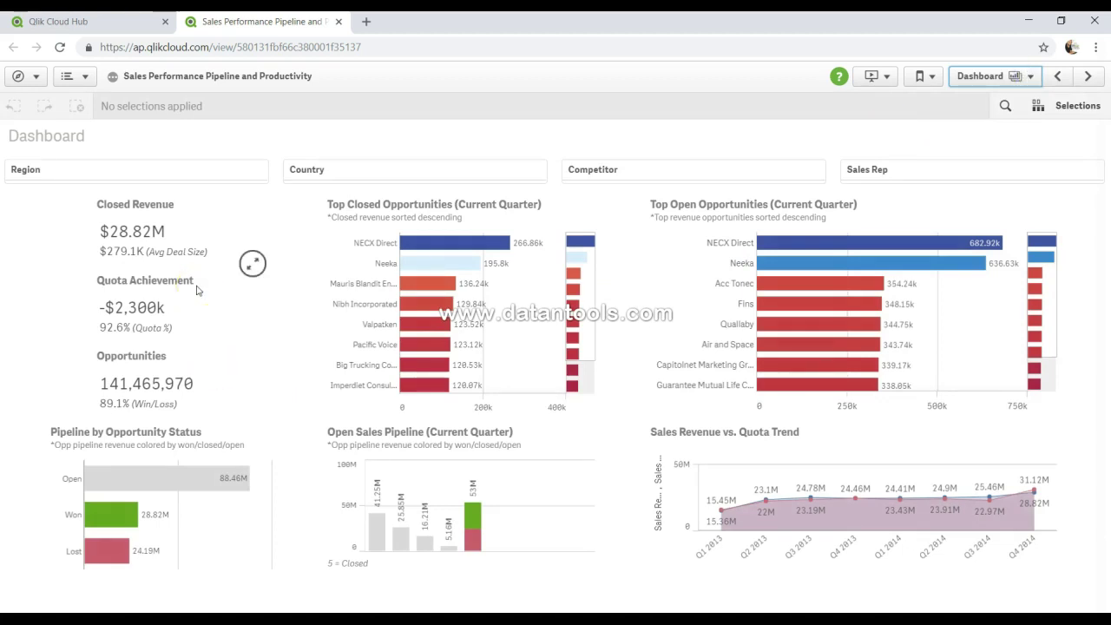
Preview the values in the Region, Country, Competitor and Sales Rep filter panes
left_click(151, 181)
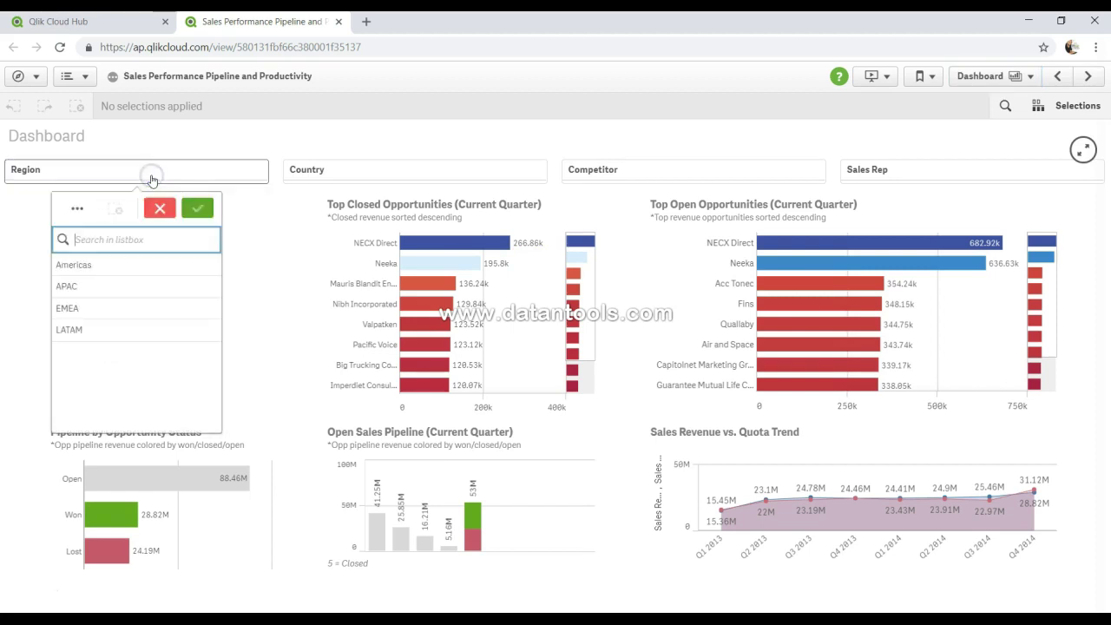
left_click(150, 178)
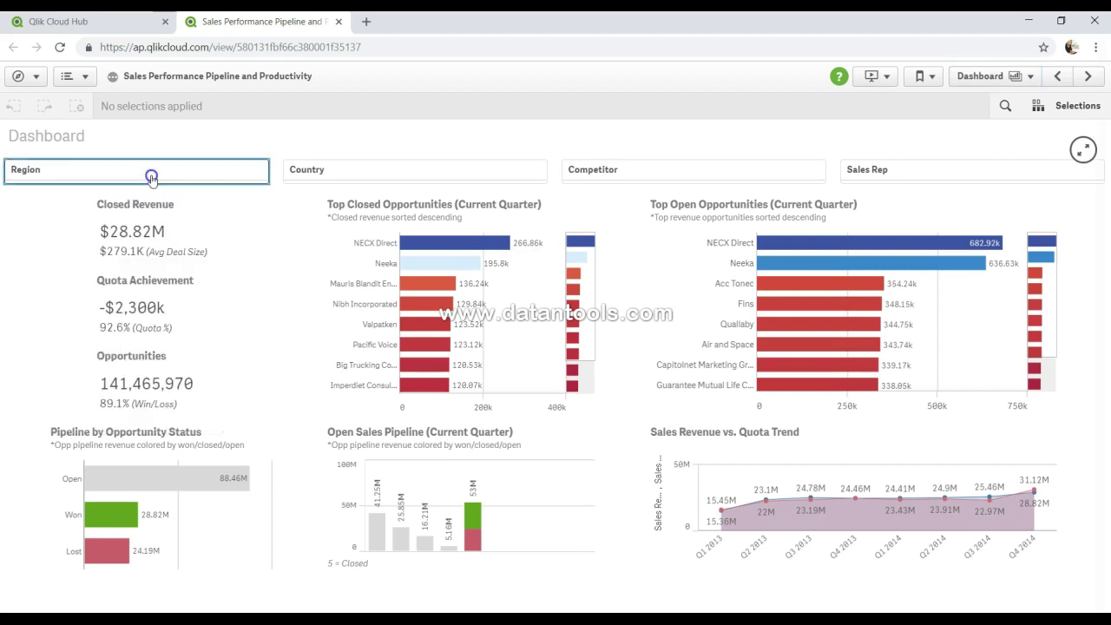
left_click(385, 174)
left_click(384, 175)
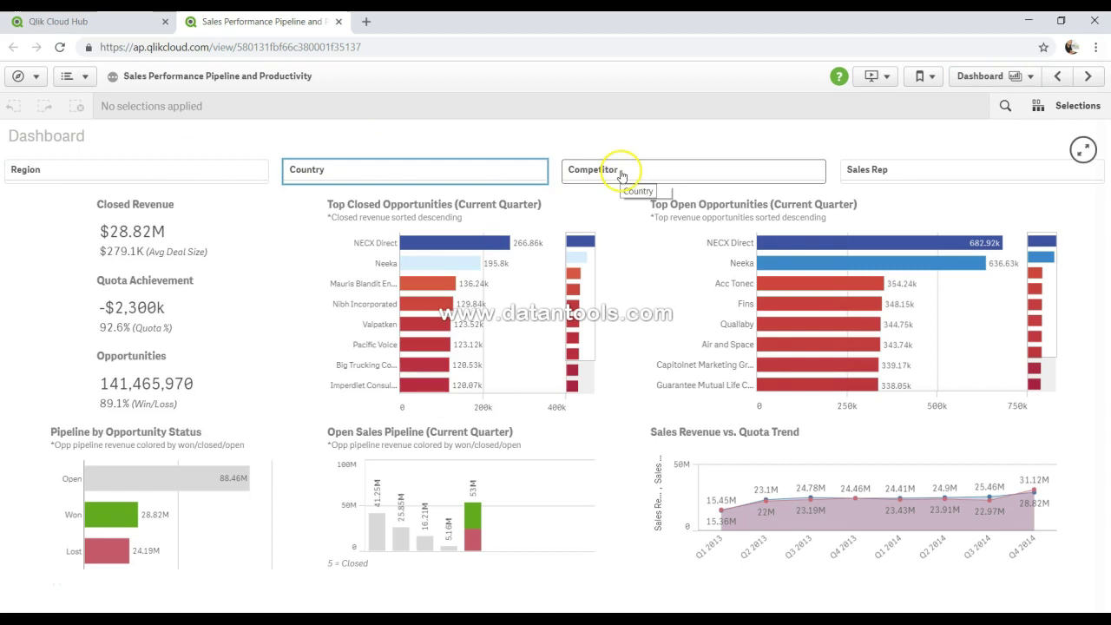
left_click(620, 172)
left_click(622, 173)
left_click(886, 175)
left_click(888, 176)
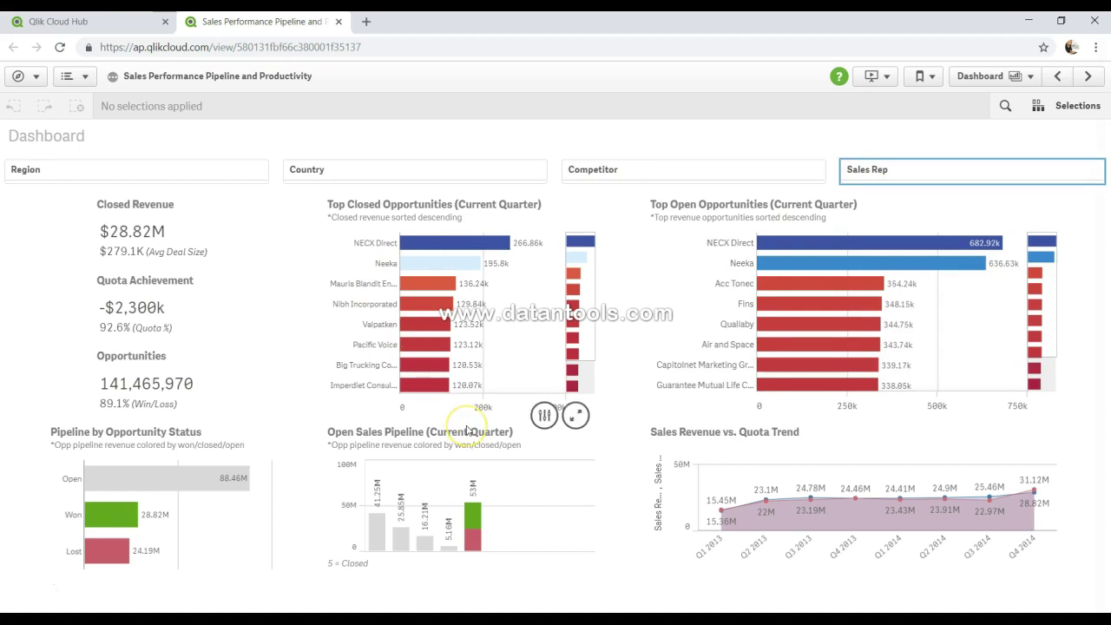
Select China in the Country filter, dropping closed revenue to $0.75M
left_click(431, 174)
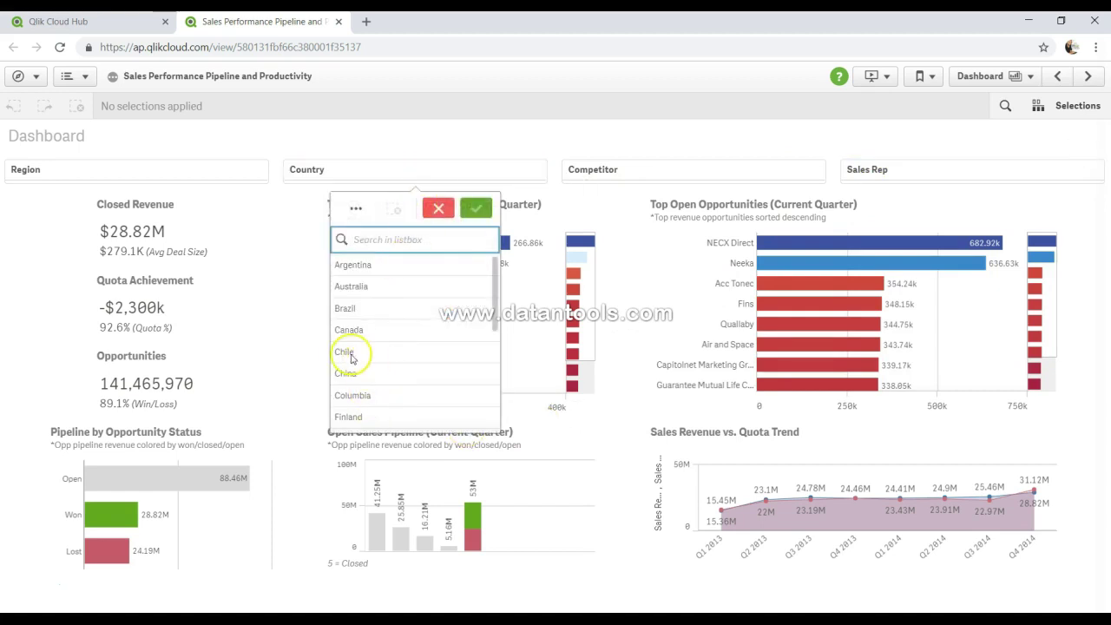
left_click(352, 375)
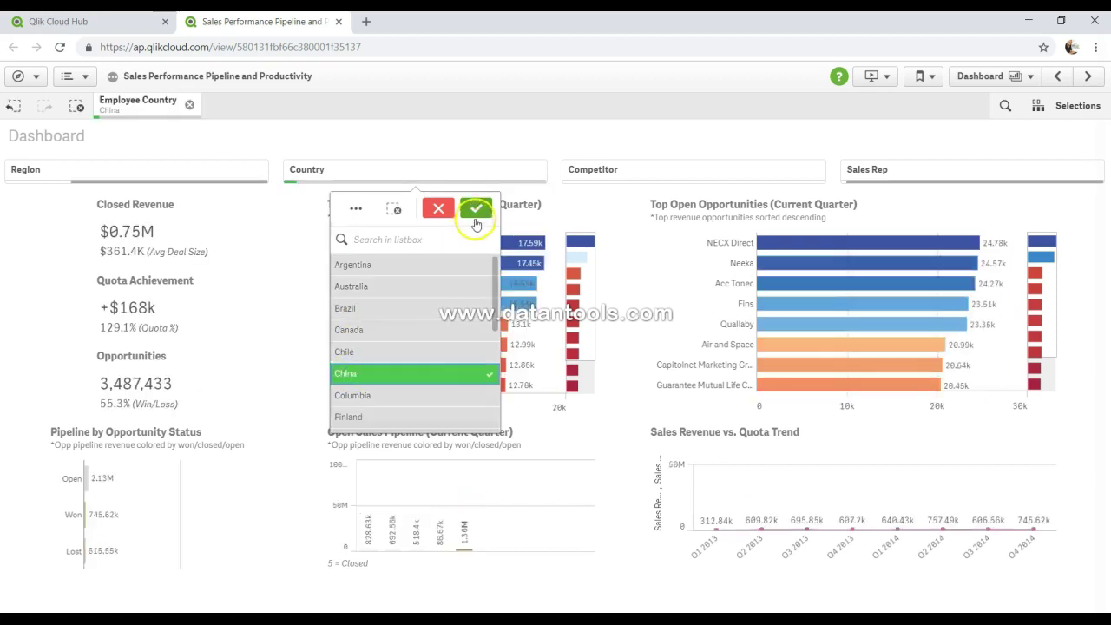
left_click(476, 211)
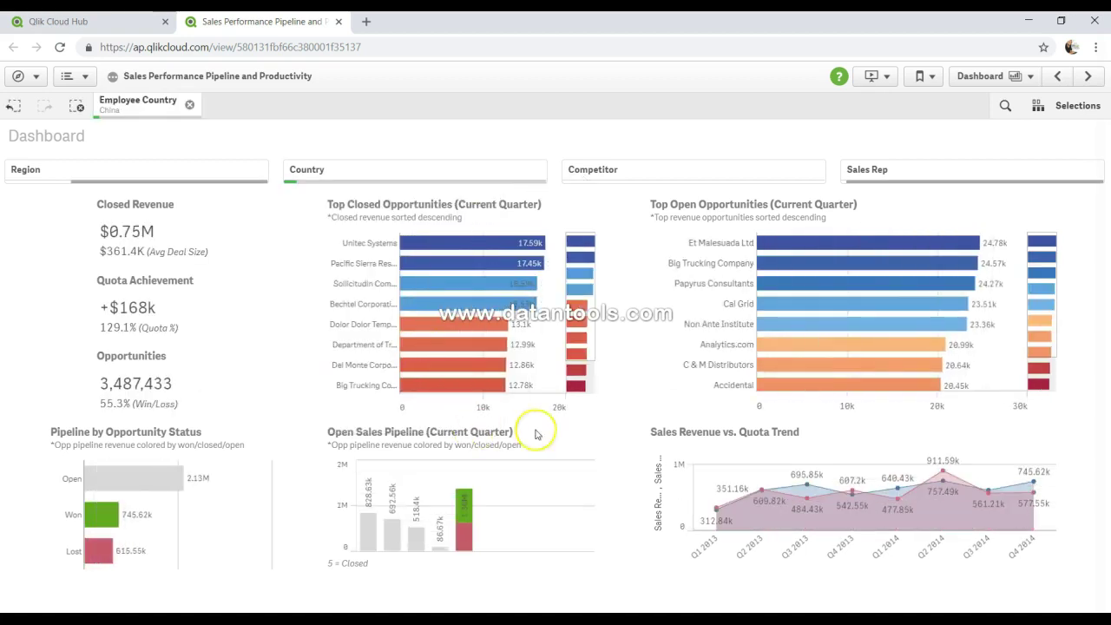
mouse_move(781, 326)
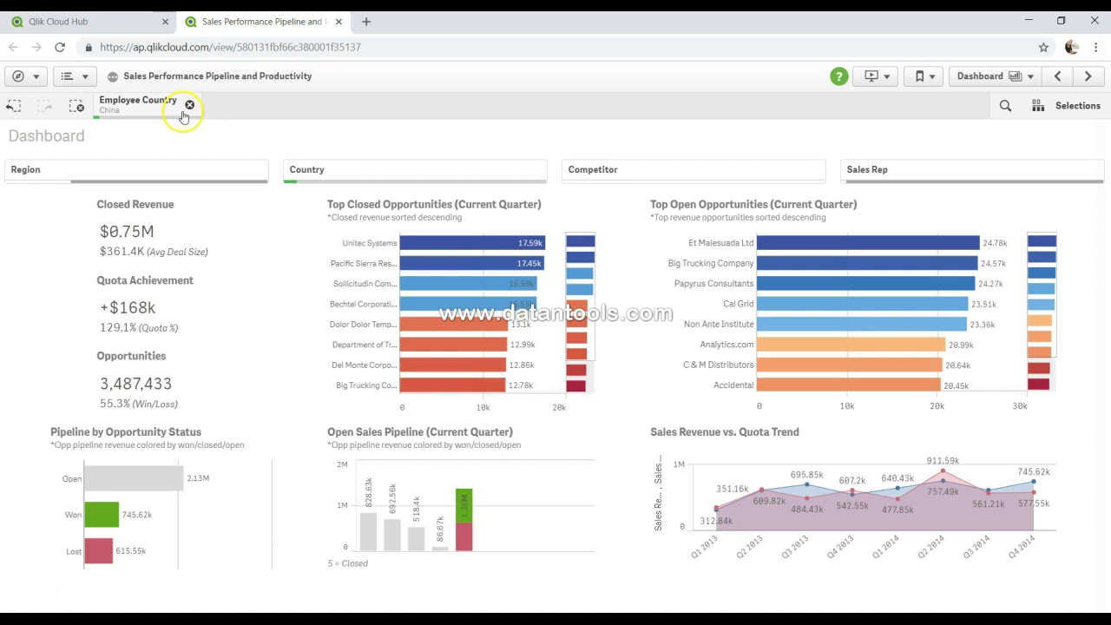
Clear the China country selection so closed revenue returns to $28.82M
mouse_move(169, 113)
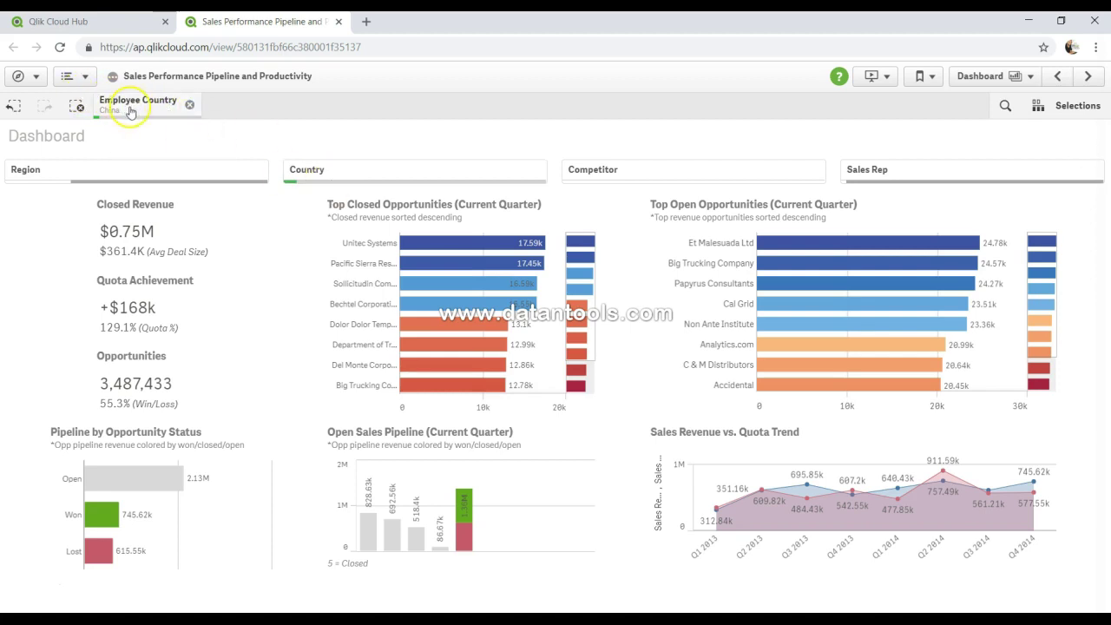
mouse_move(131, 111)
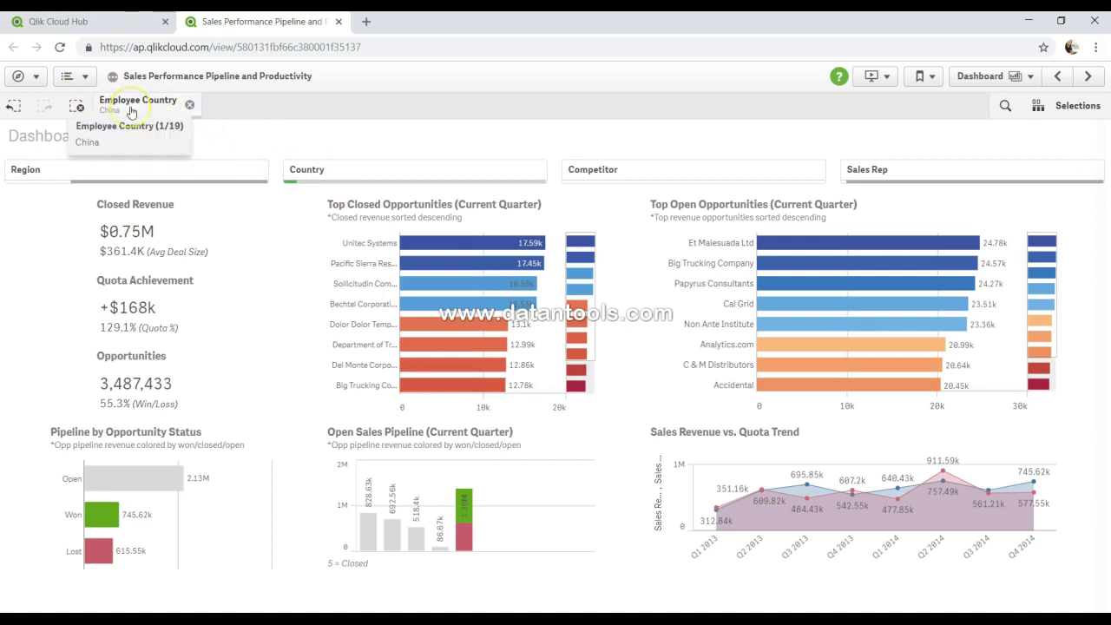
left_click(14, 110)
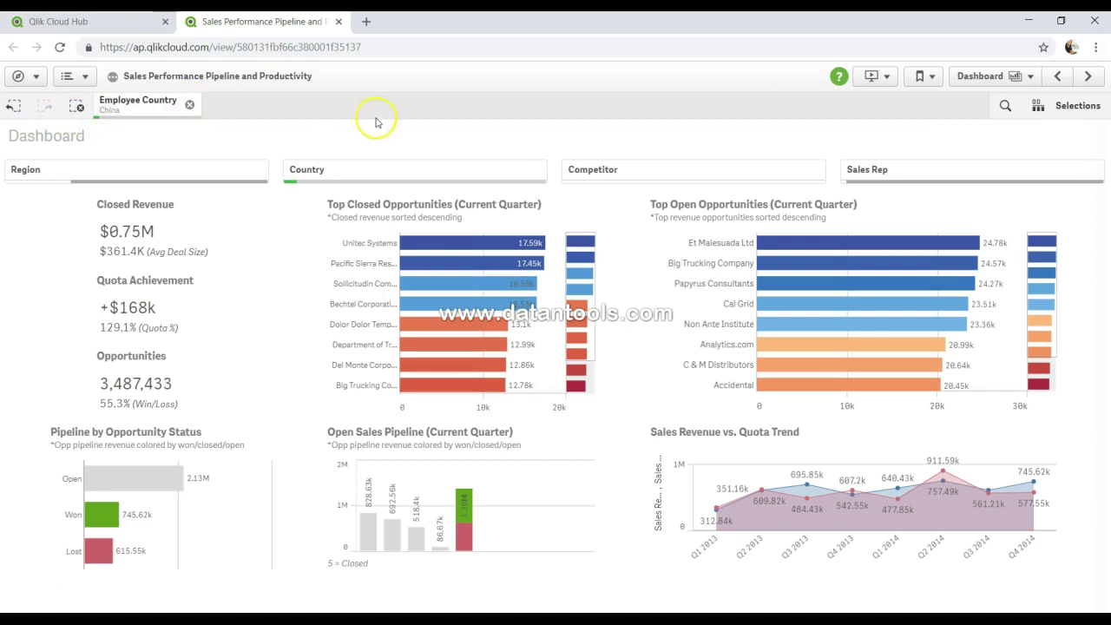
left_click(80, 108)
left_click(78, 108)
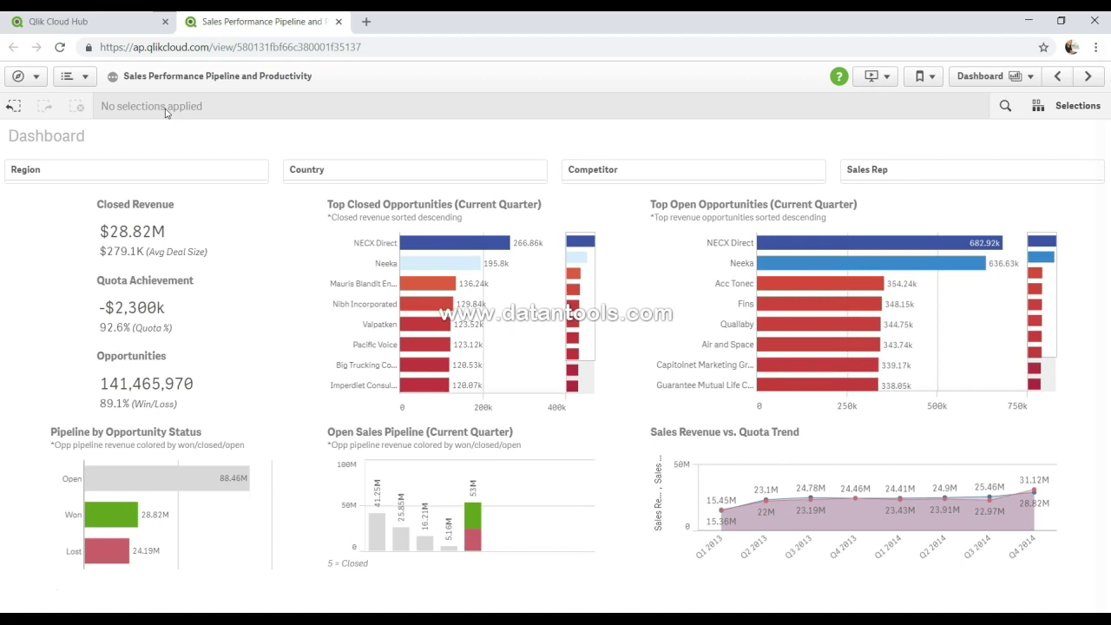
left_click(180, 171)
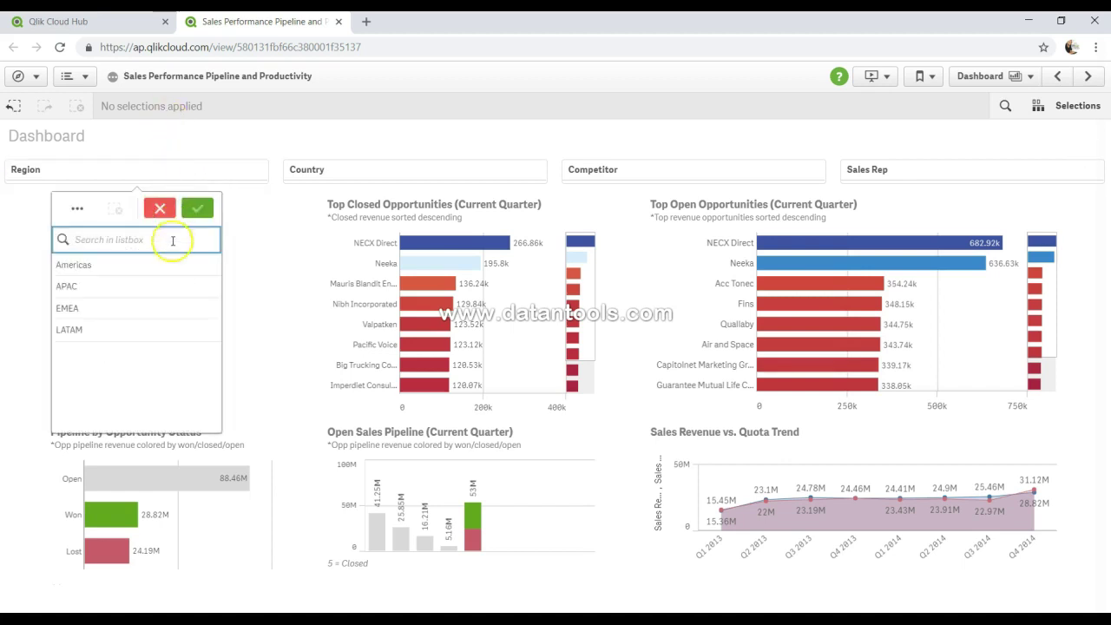
left_click(130, 287)
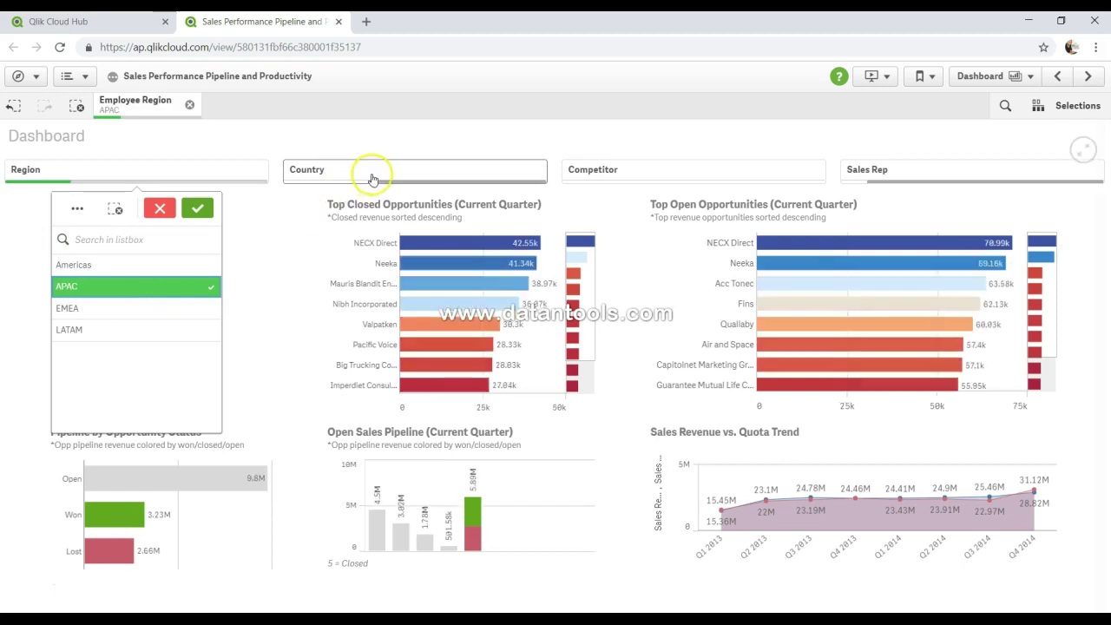
left_click(371, 179)
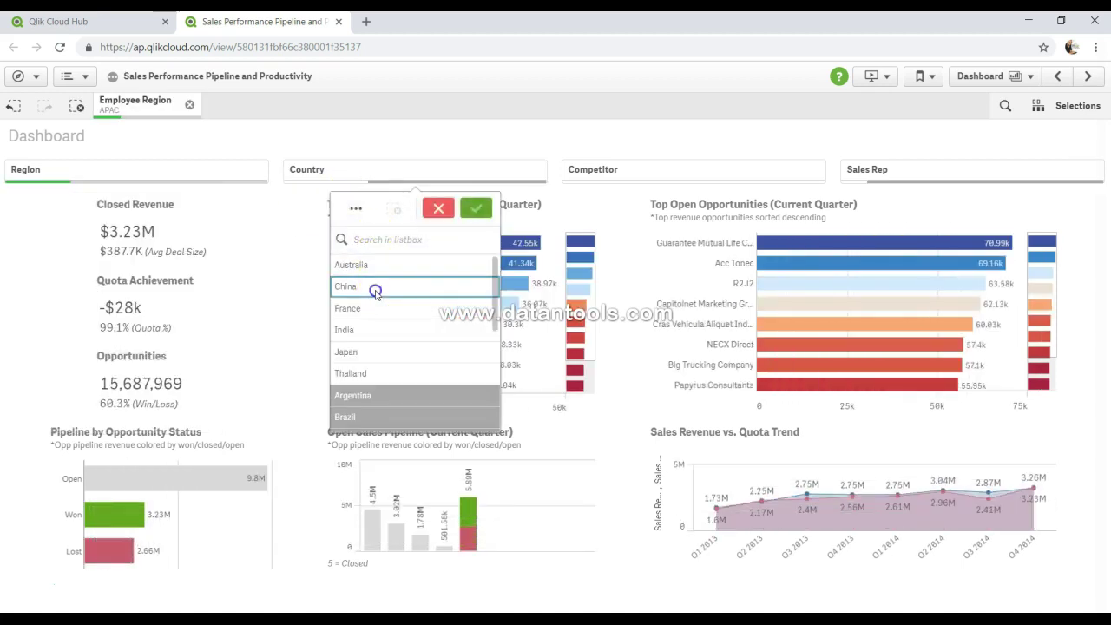
left_click(375, 289)
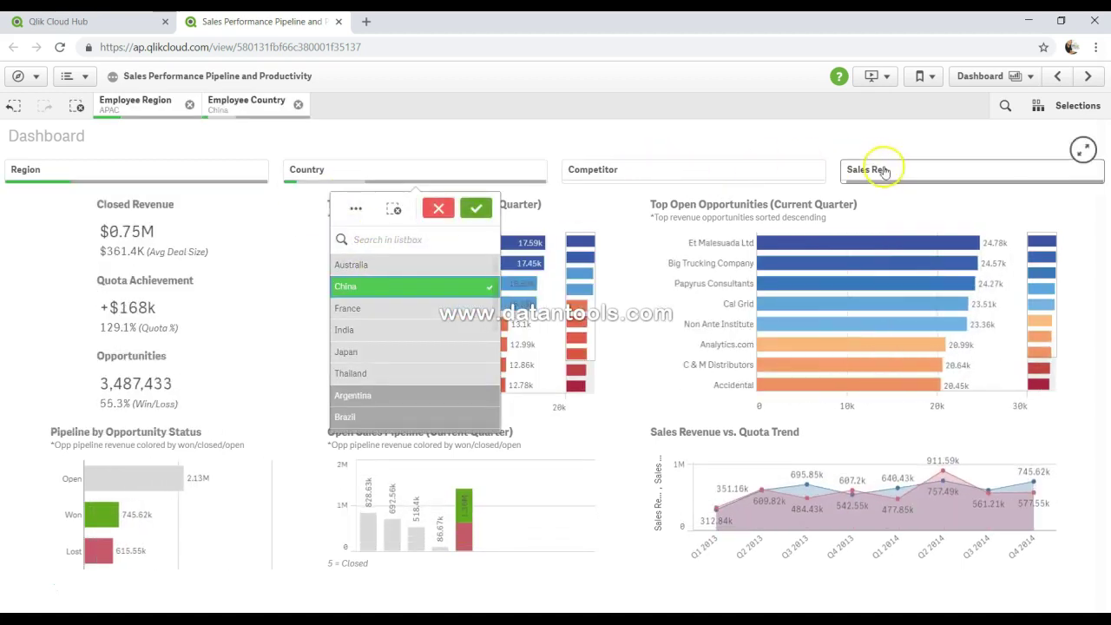
left_click(883, 171)
left_click(921, 332)
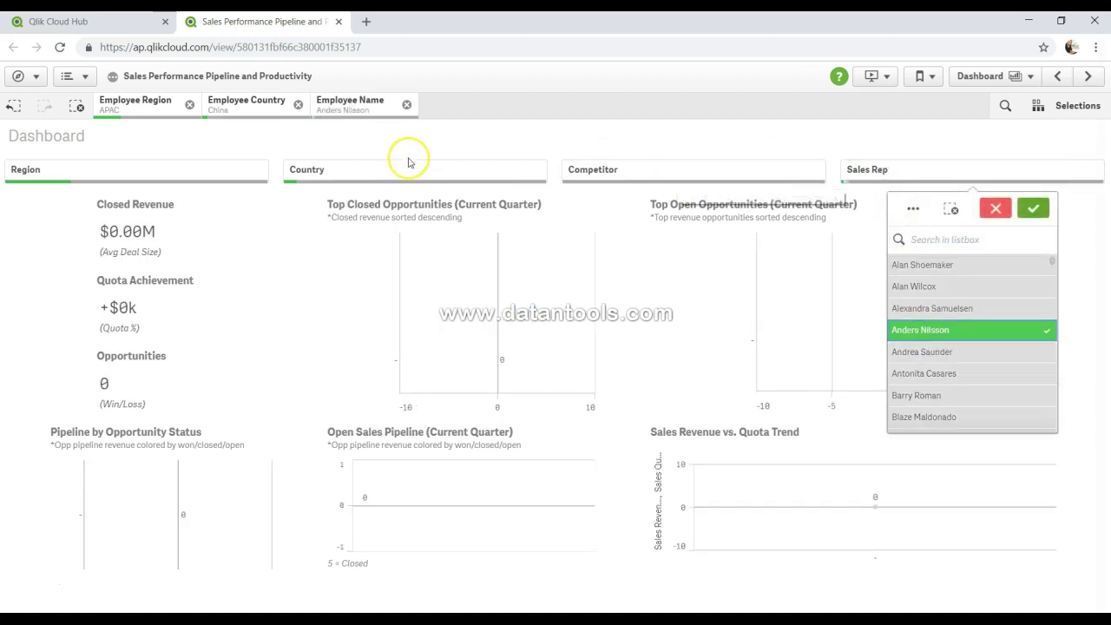
left_click(77, 108)
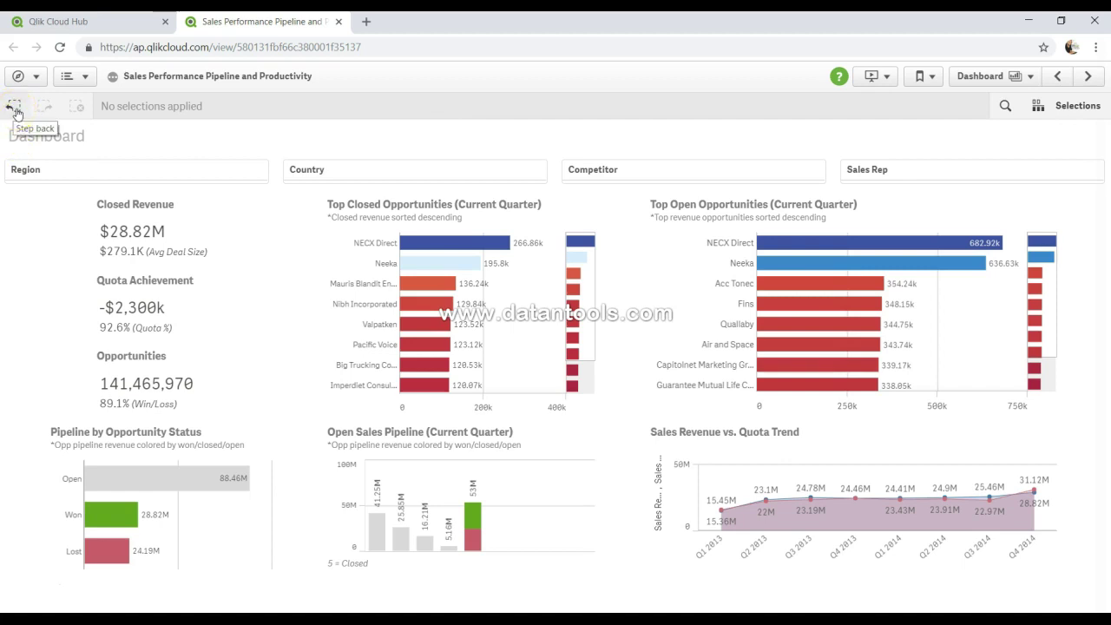
left_click(175, 113)
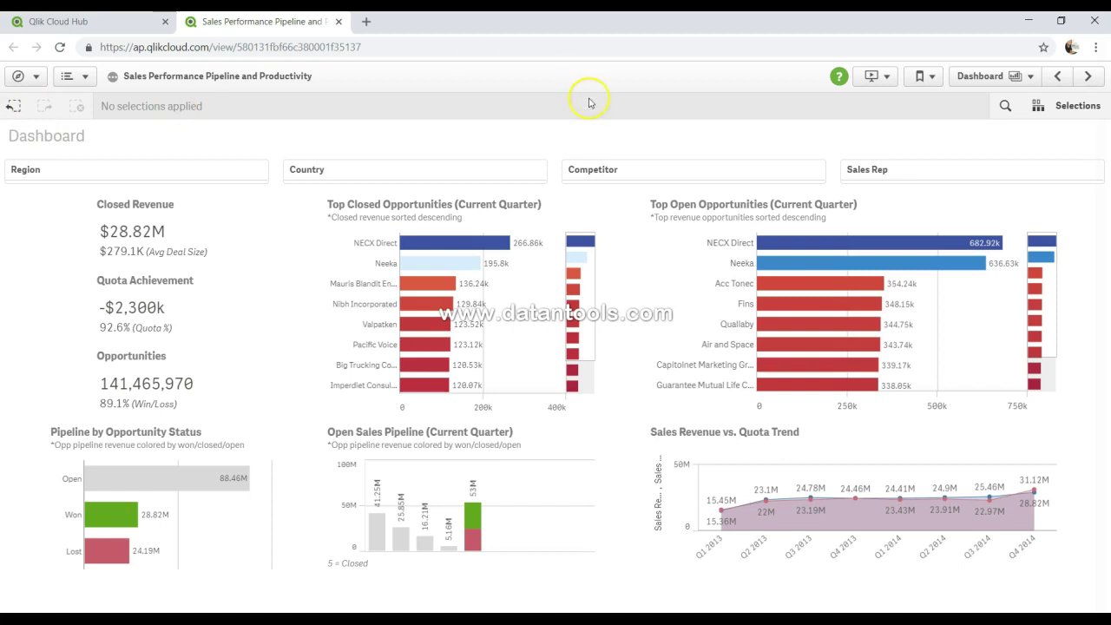
Smart search the app for 'andrew', review the matching results, then clear the query
left_click(1003, 110)
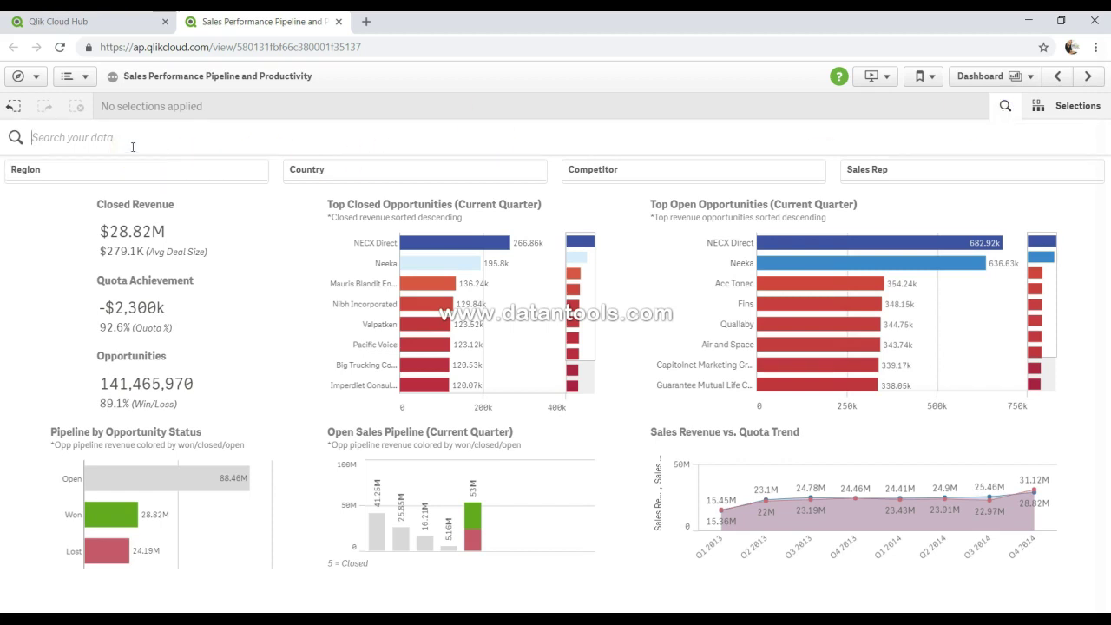
type("andrew")
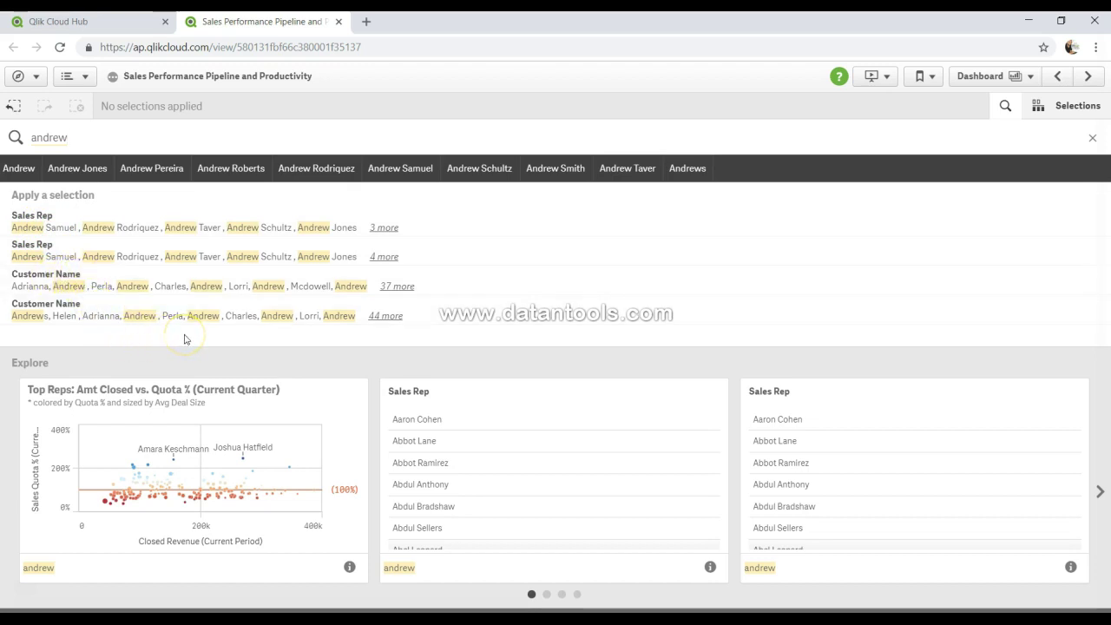
left_click(163, 228)
left_click(1094, 142)
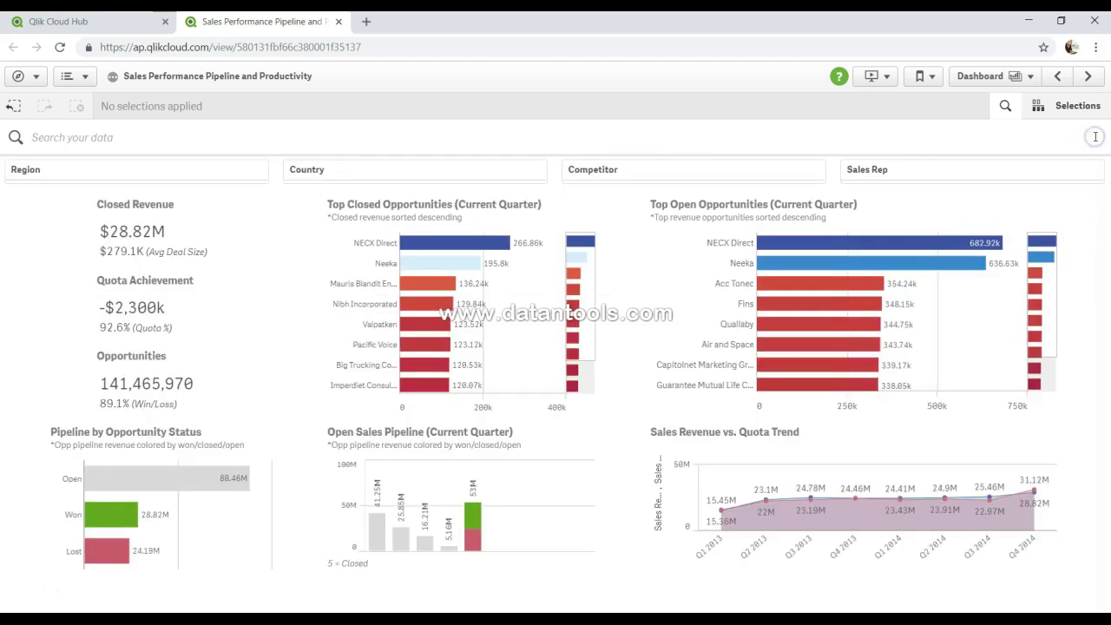
Scroll through the App dimensions cards in the Selections overview, then return to the Dashboard
left_click(1073, 106)
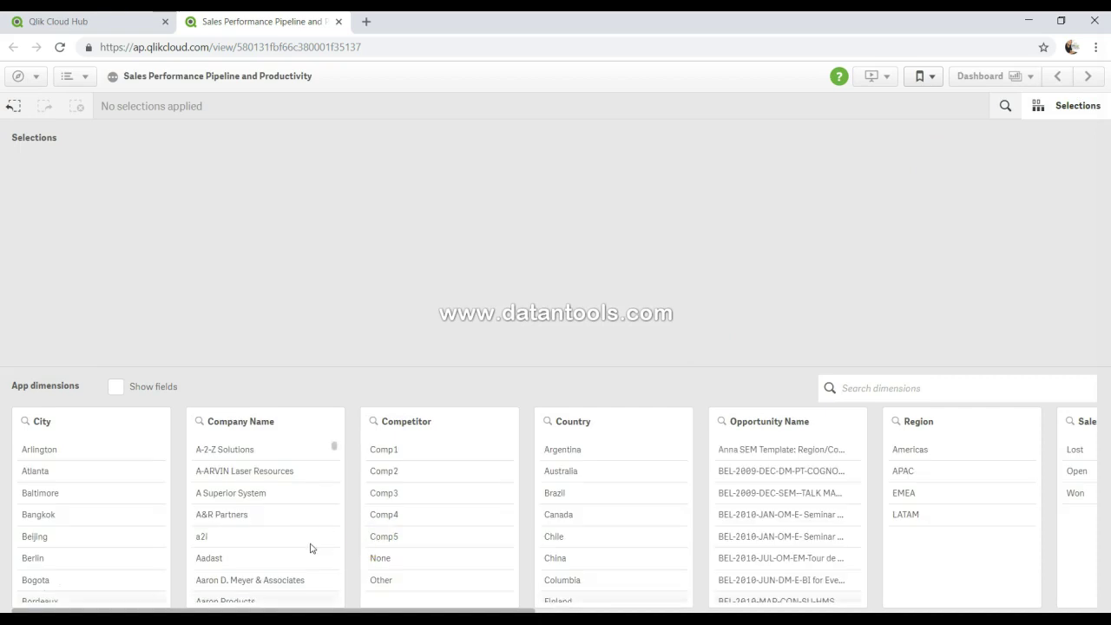
left_click(649, 609)
left_click_drag(786, 612, 553, 611)
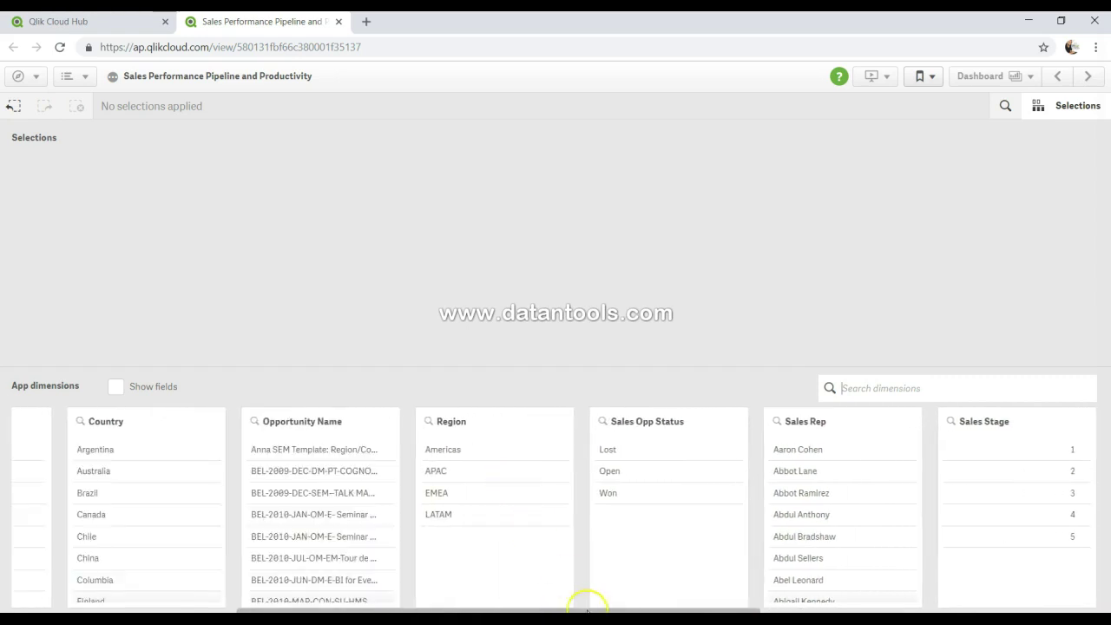
left_click(1041, 106)
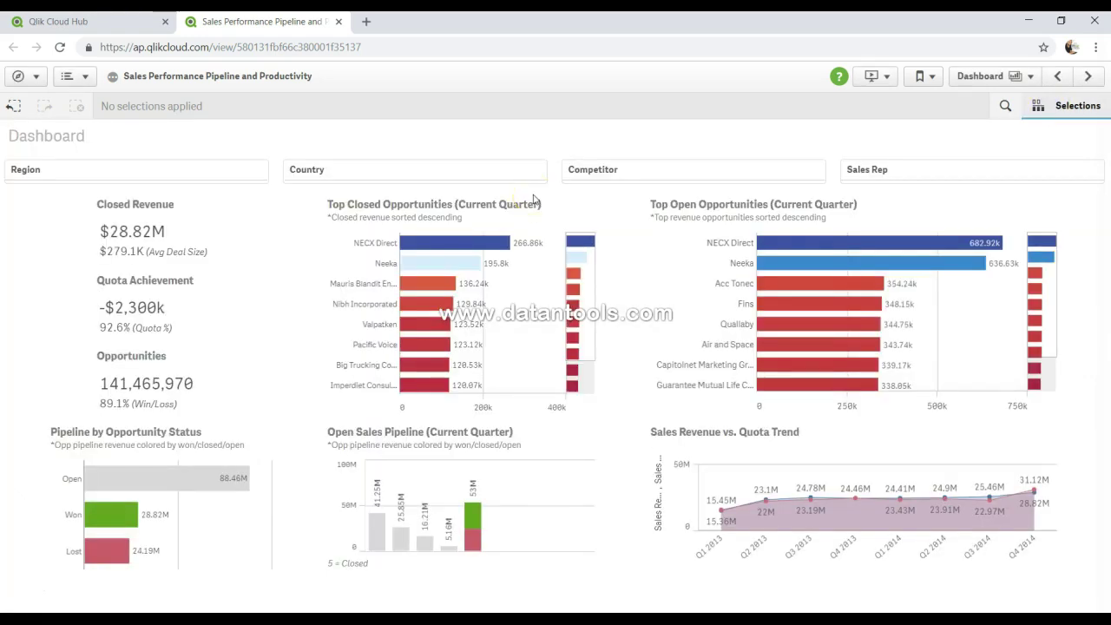
Look through the app's list of stories
left_click(234, 118)
left_click(886, 78)
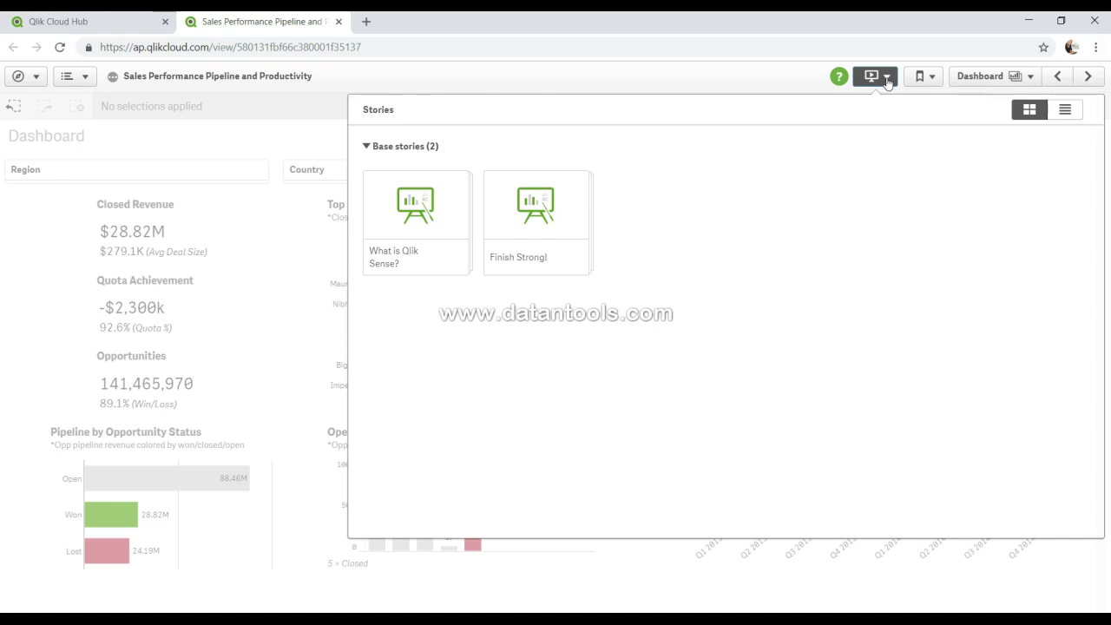
left_click(887, 79)
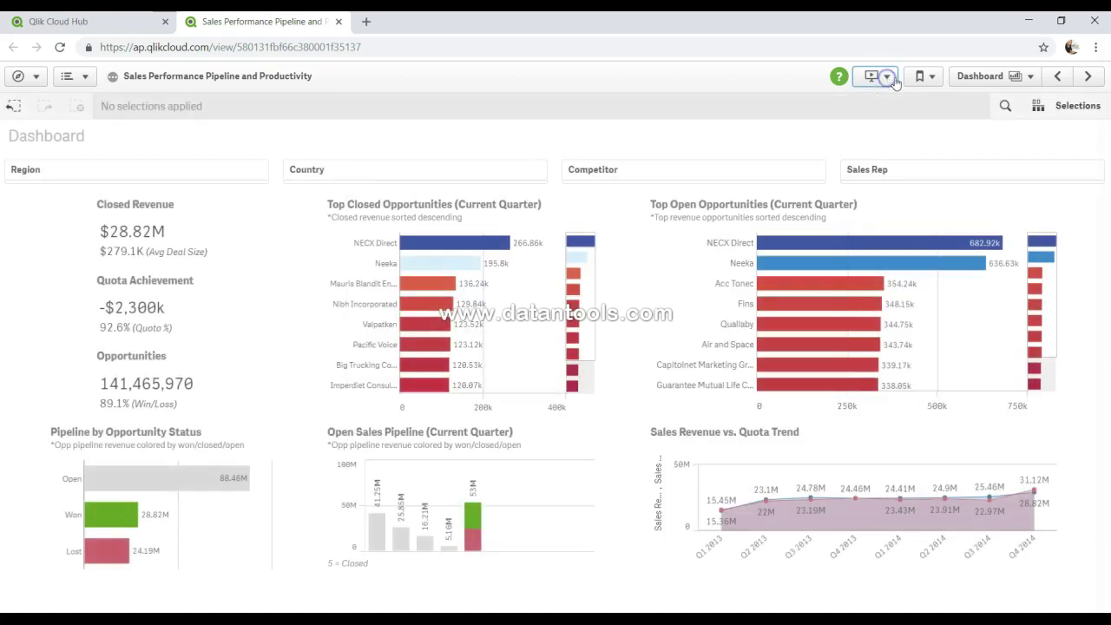
Confirm no bookmarks exist, then show the seven base sheets
left_click(931, 78)
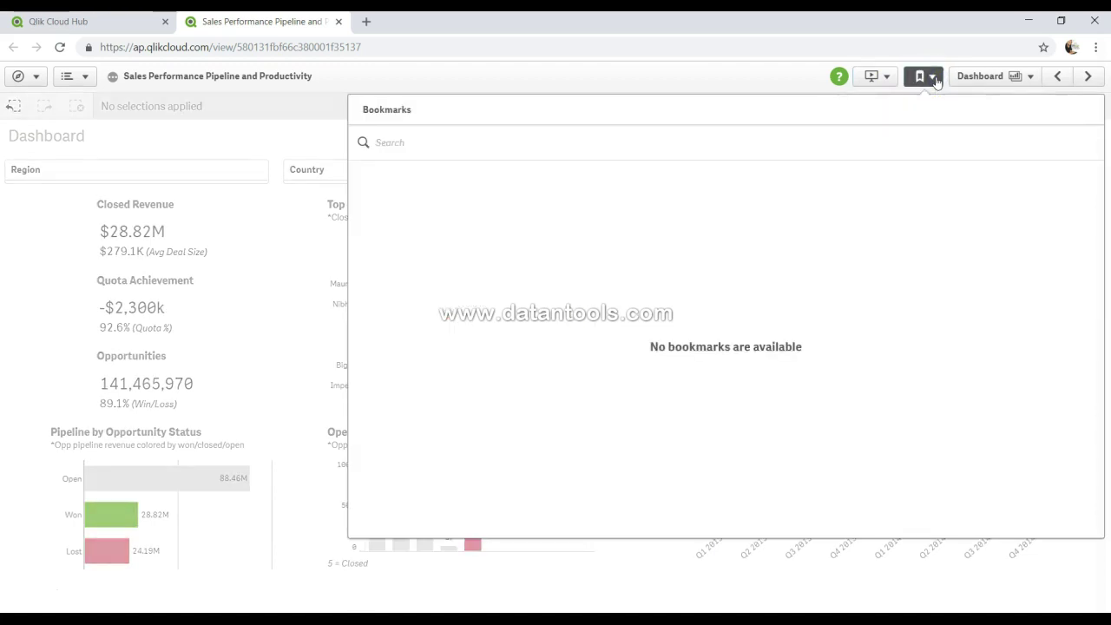
left_click(934, 78)
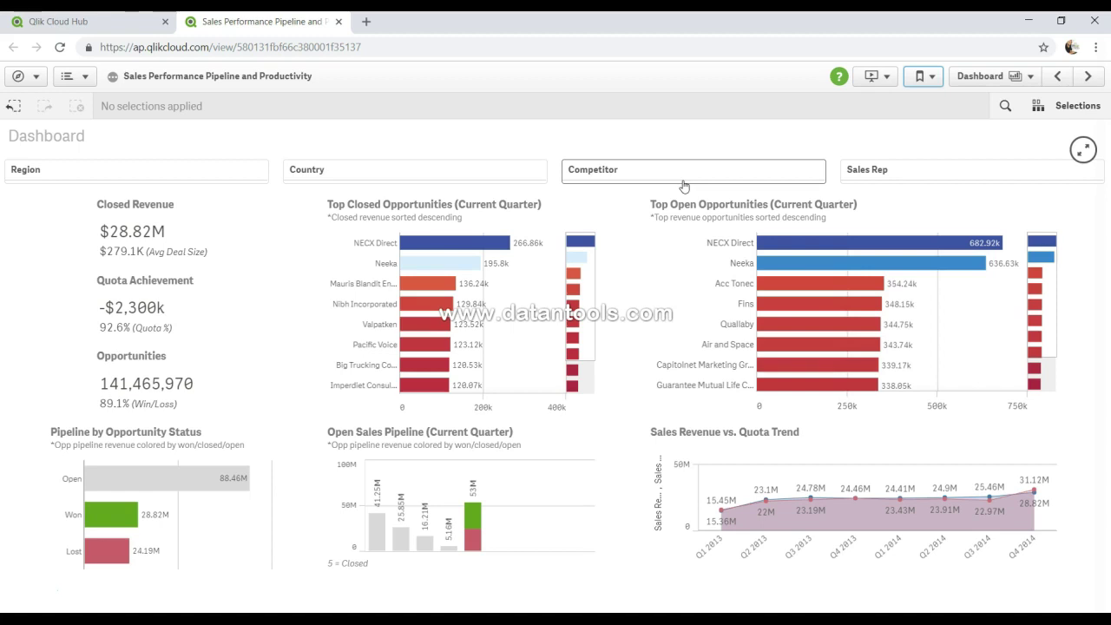
left_click(928, 77)
left_click(928, 77)
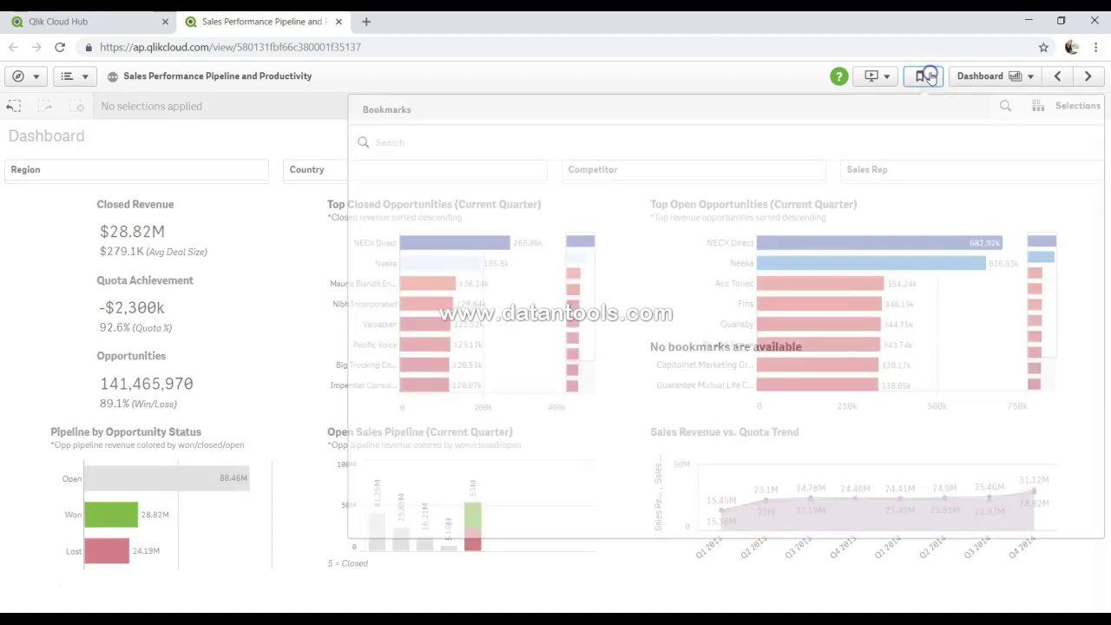
left_click(1030, 80)
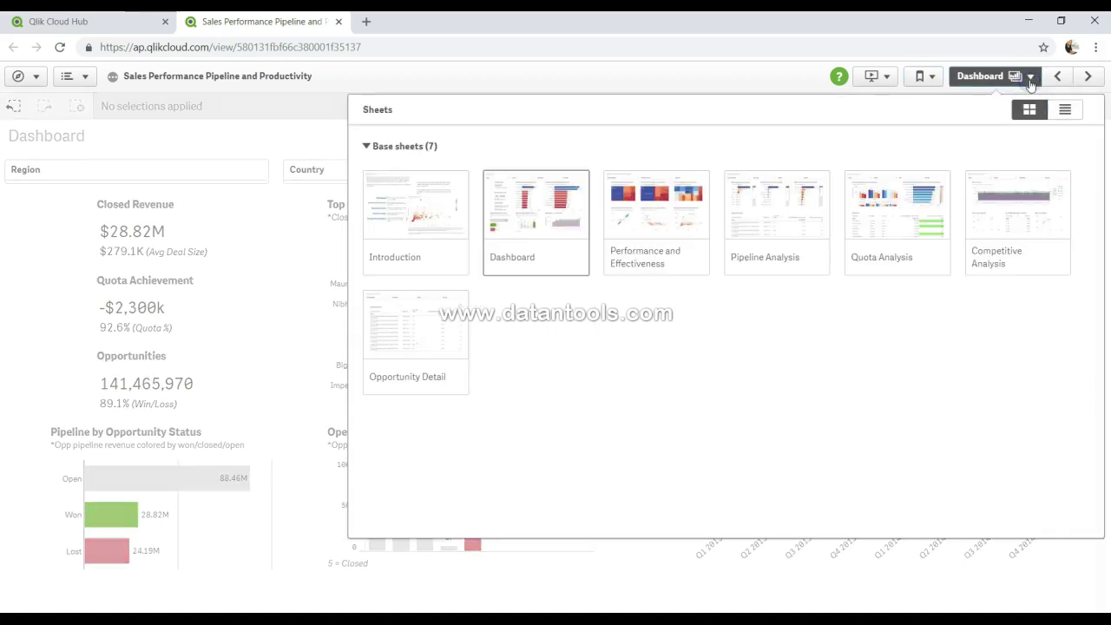
Close the sheet list to return to the unfiltered Dashboard at $28.82M
left_click(1030, 80)
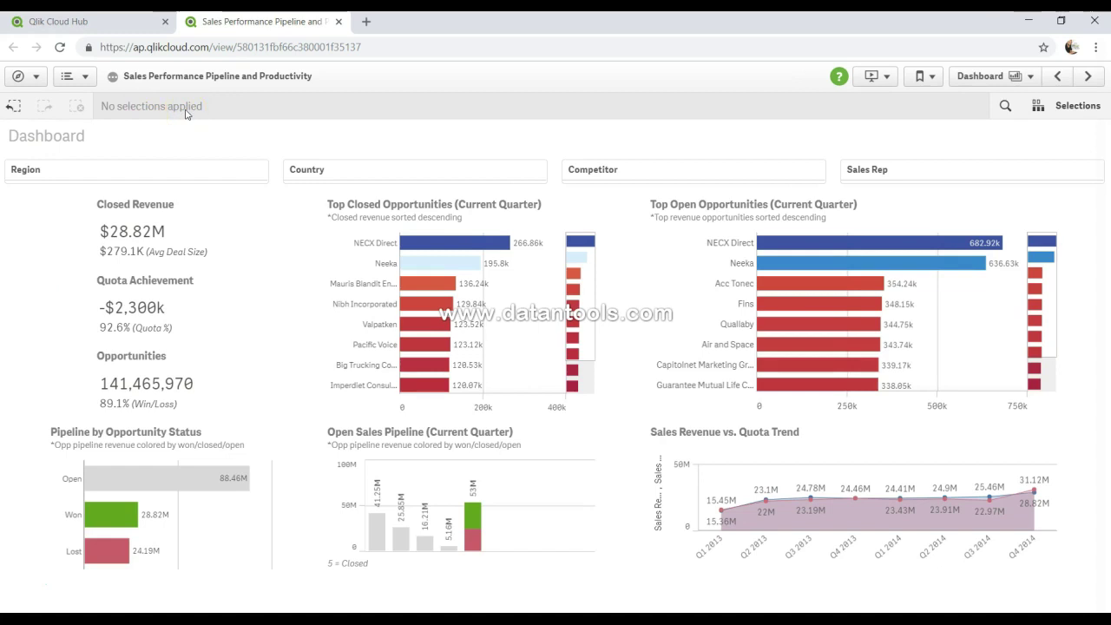
Select APAC in the Region filter, cutting closed revenue to $3.23M
left_click(231, 169)
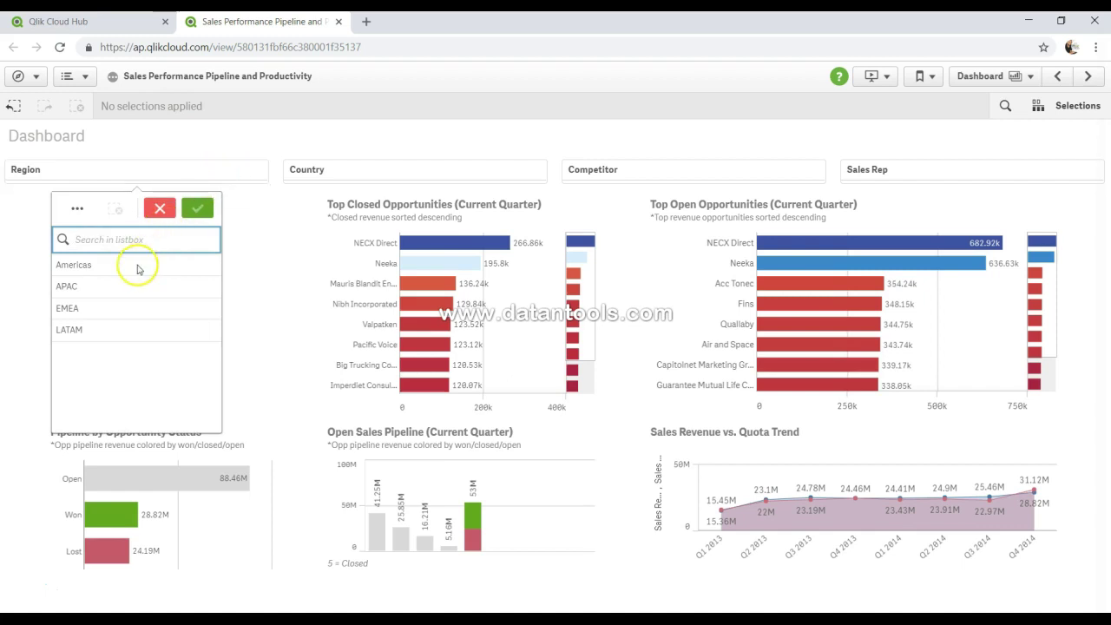
left_click(109, 286)
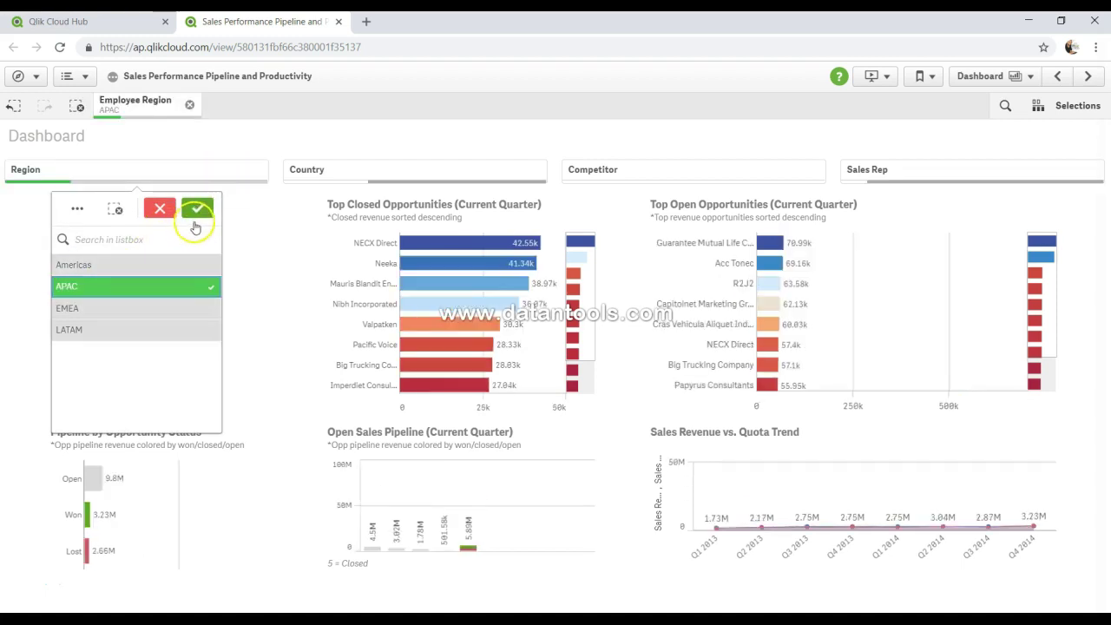
left_click(196, 211)
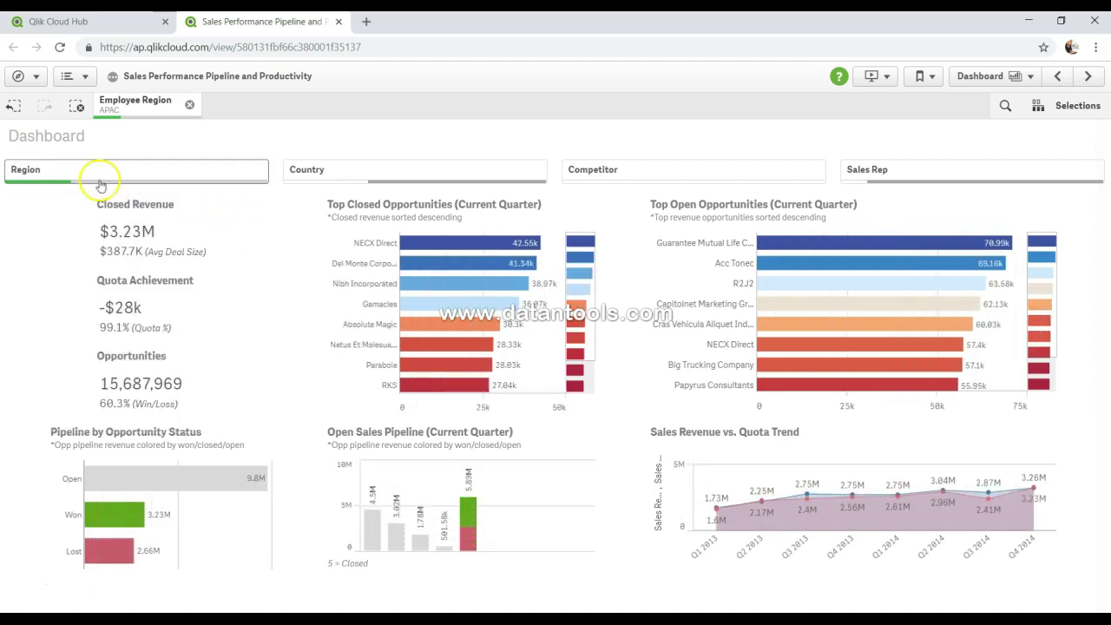
Preview the Country and Competitor filter values under the APAC selection
left_click(331, 178)
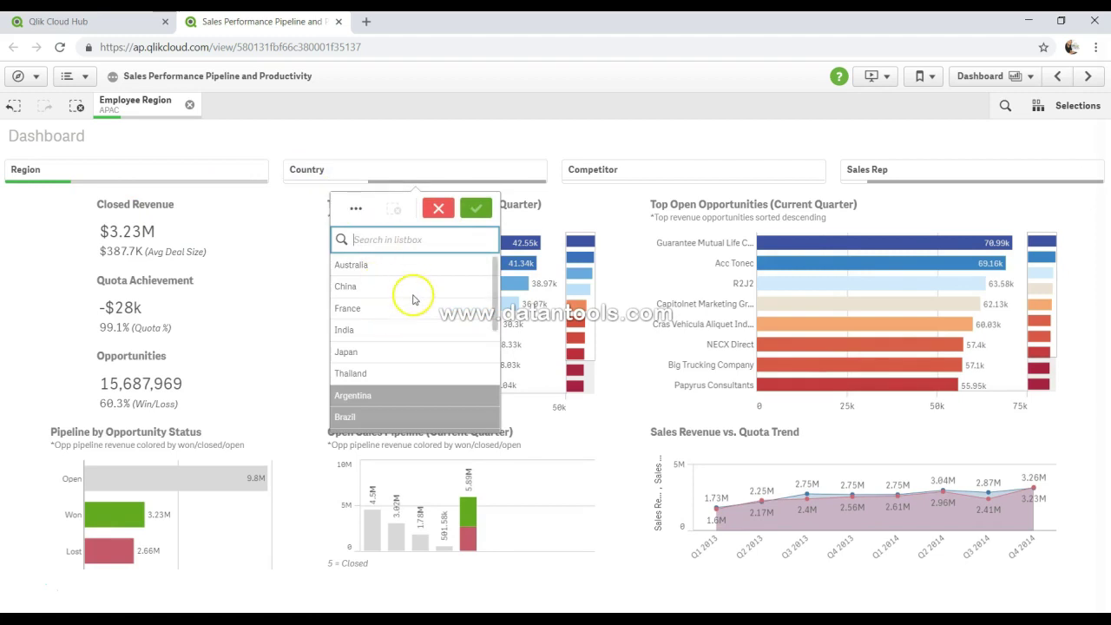
left_click(662, 175)
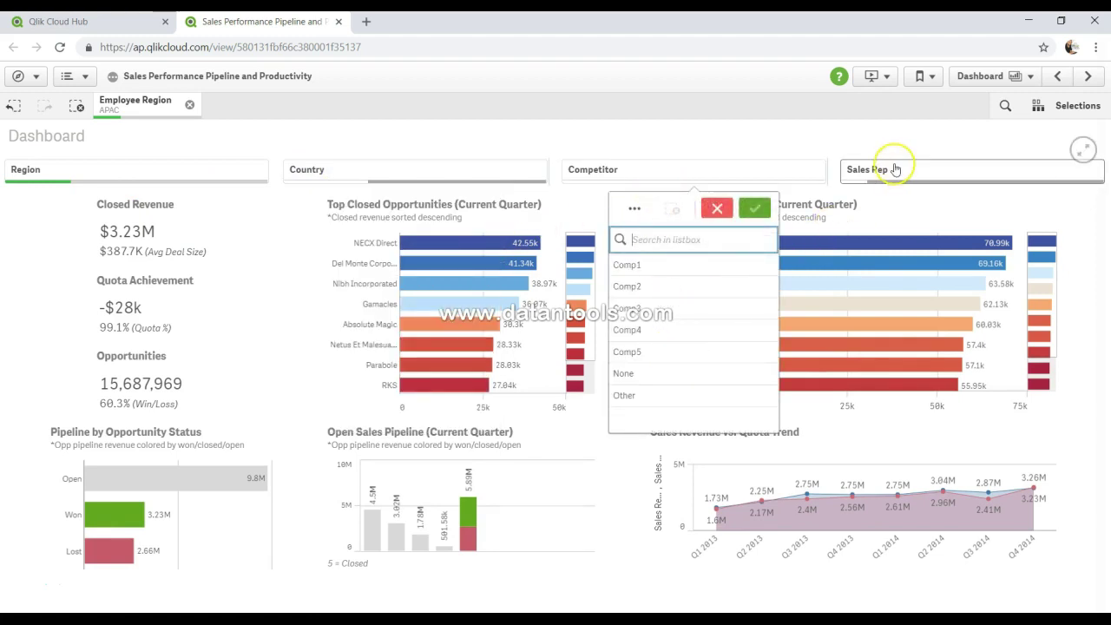
left_click(806, 139)
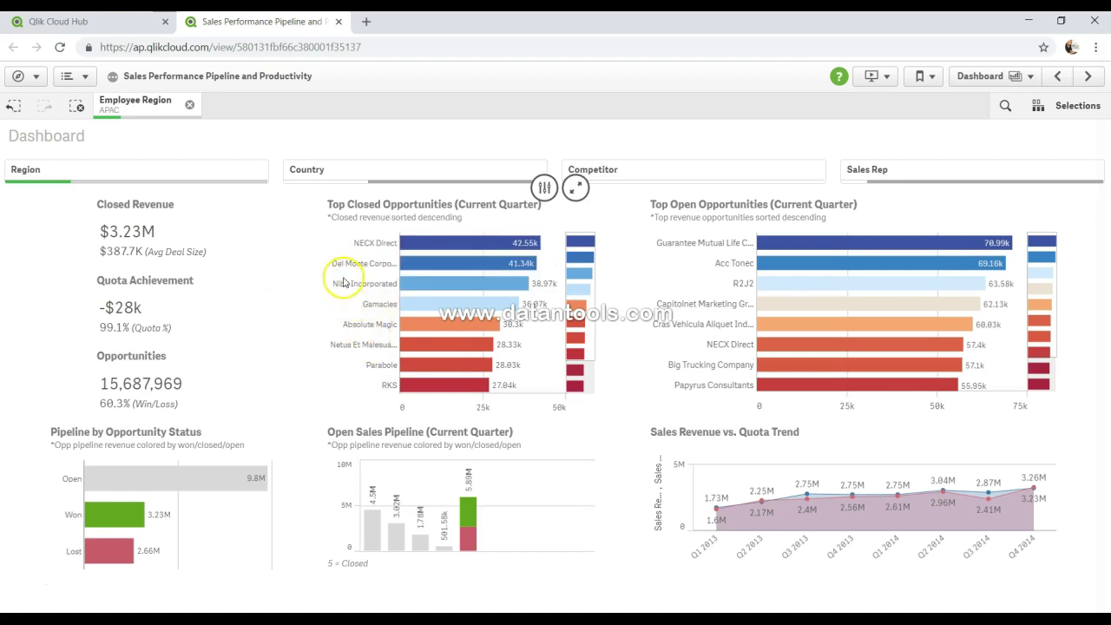
Select four companies in Top Closed Opportunities, then reselect Nibh Incorporated, Gamacles and Absolute Magic
left_click_drag(341, 283, 354, 357)
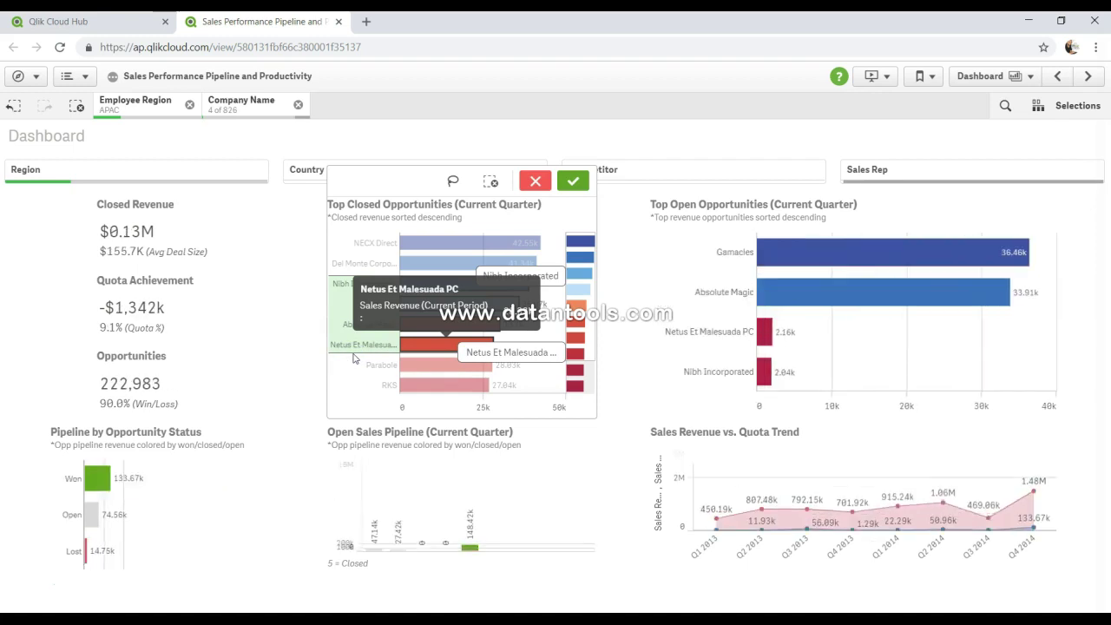
left_click(572, 183)
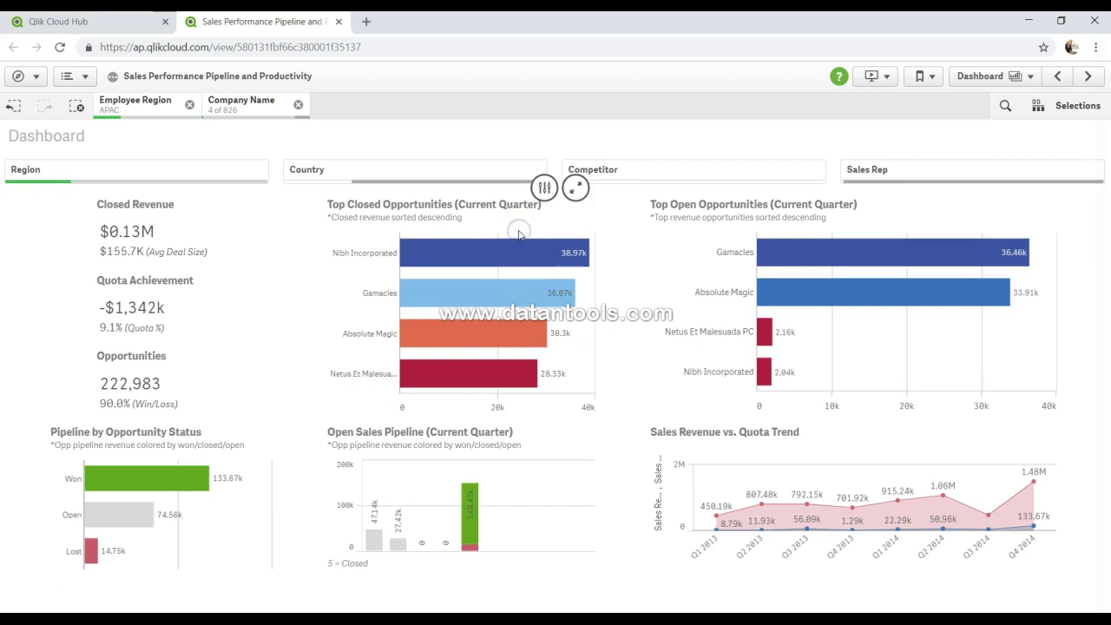
left_click(577, 279)
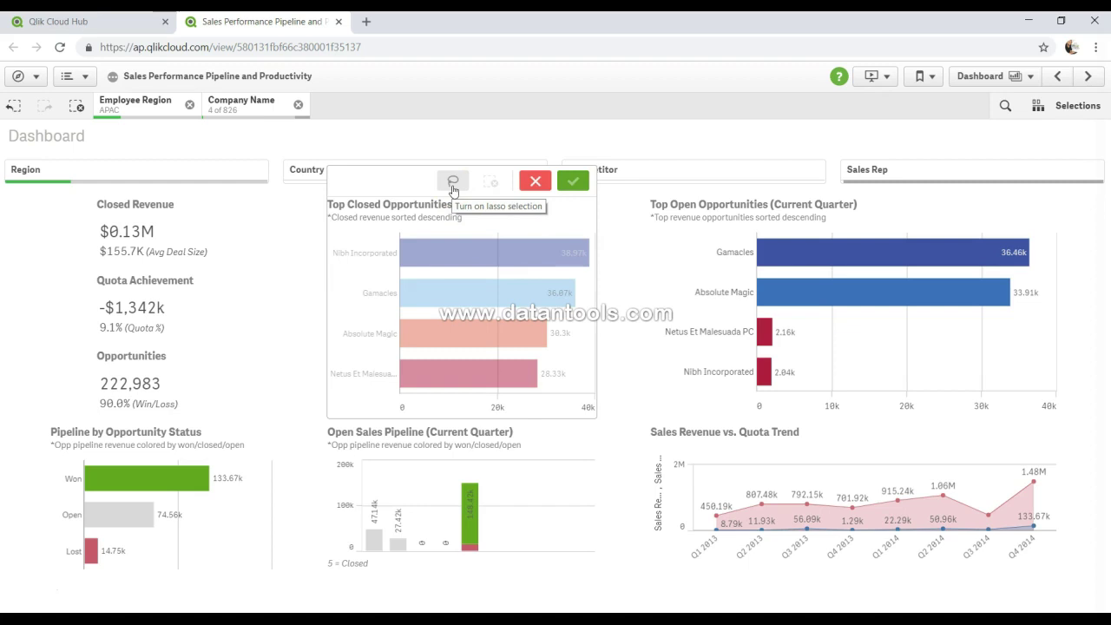
left_click(452, 184)
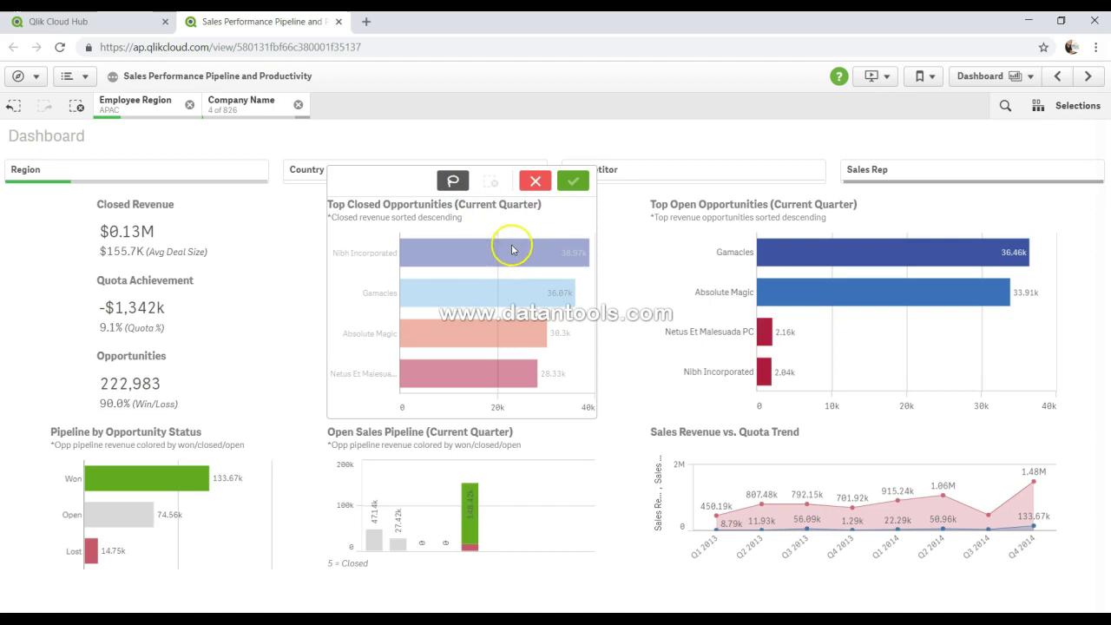
mouse_move(502, 246)
left_mouse_down()
mouse_move(474, 271)
mouse_move(469, 319)
mouse_move(497, 349)
mouse_move(544, 353)
mouse_move(567, 322)
mouse_move(564, 280)
mouse_move(516, 245)
left_mouse_up()
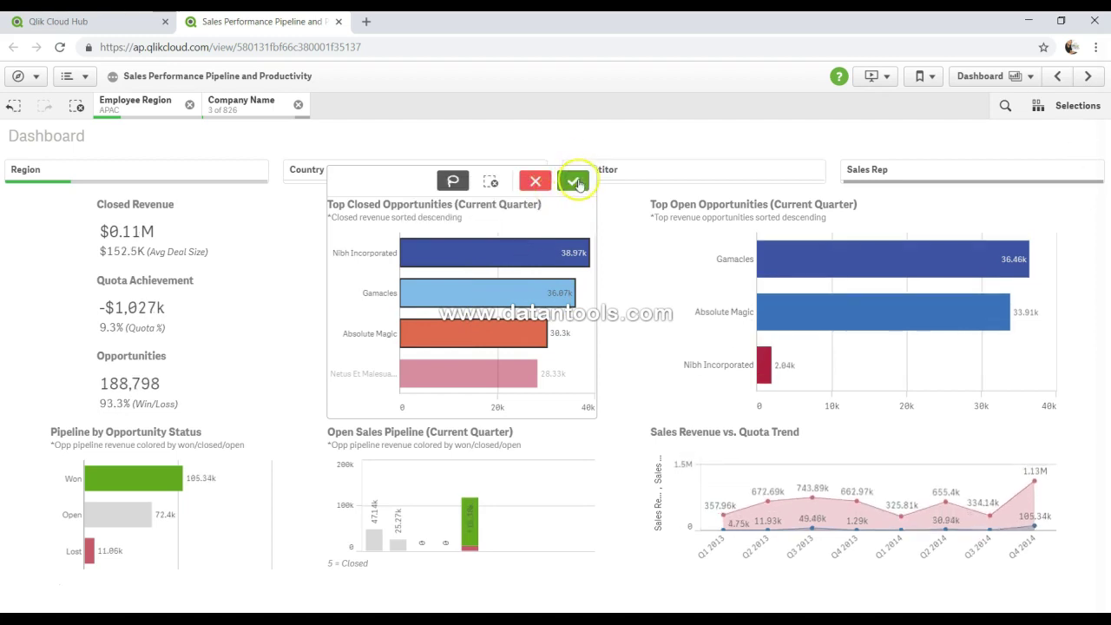
left_click(574, 180)
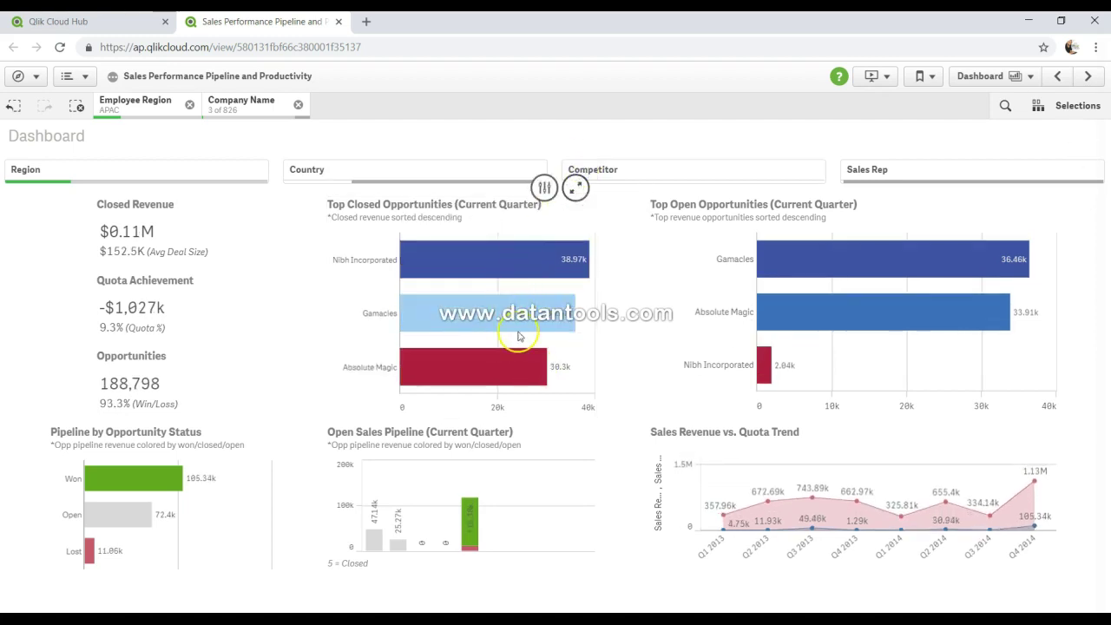
Clear the Company Name selection and all remaining selections, restoring $28.82M closed revenue
mouse_move(519, 336)
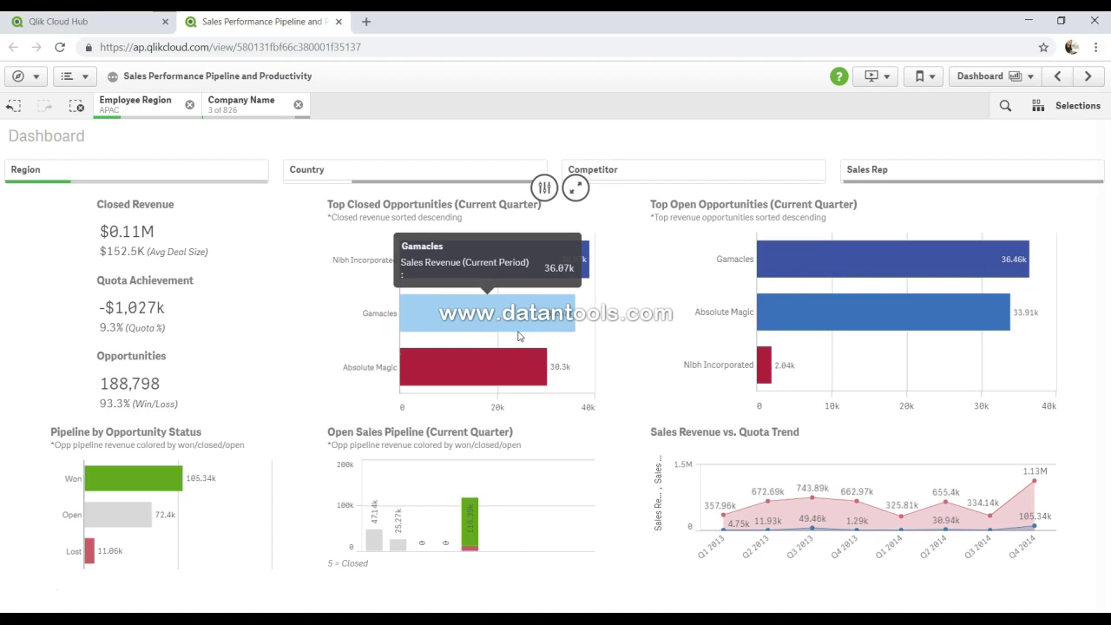
left_click(299, 106)
left_click(75, 106)
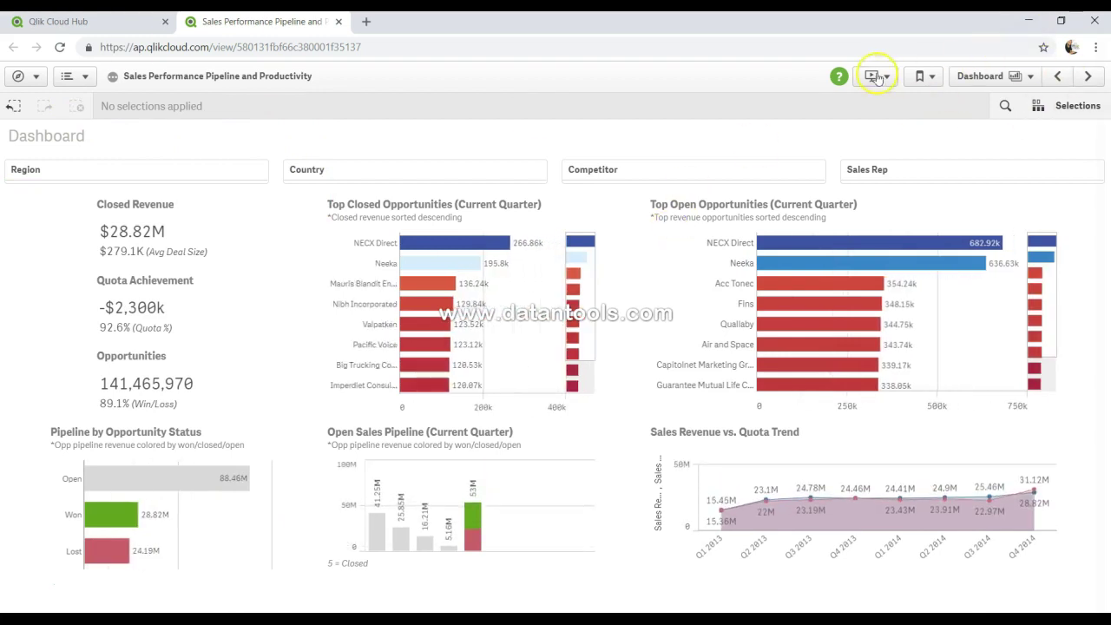
View the Introduction sheet, then switch to the Performance and Effectiveness sheet
left_click(1014, 76)
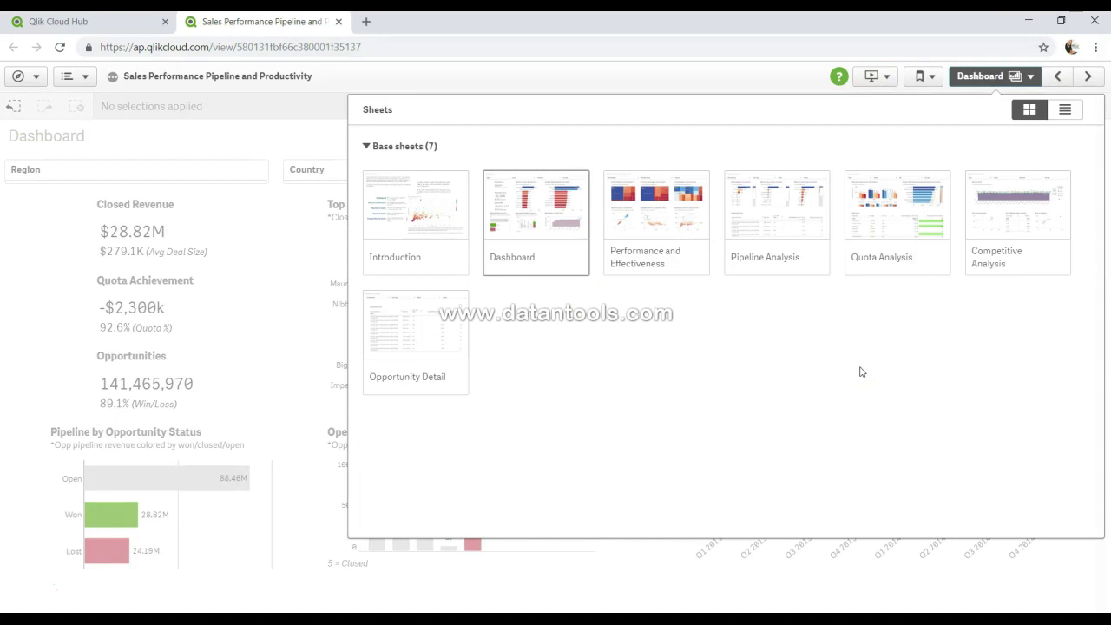
left_click(467, 233)
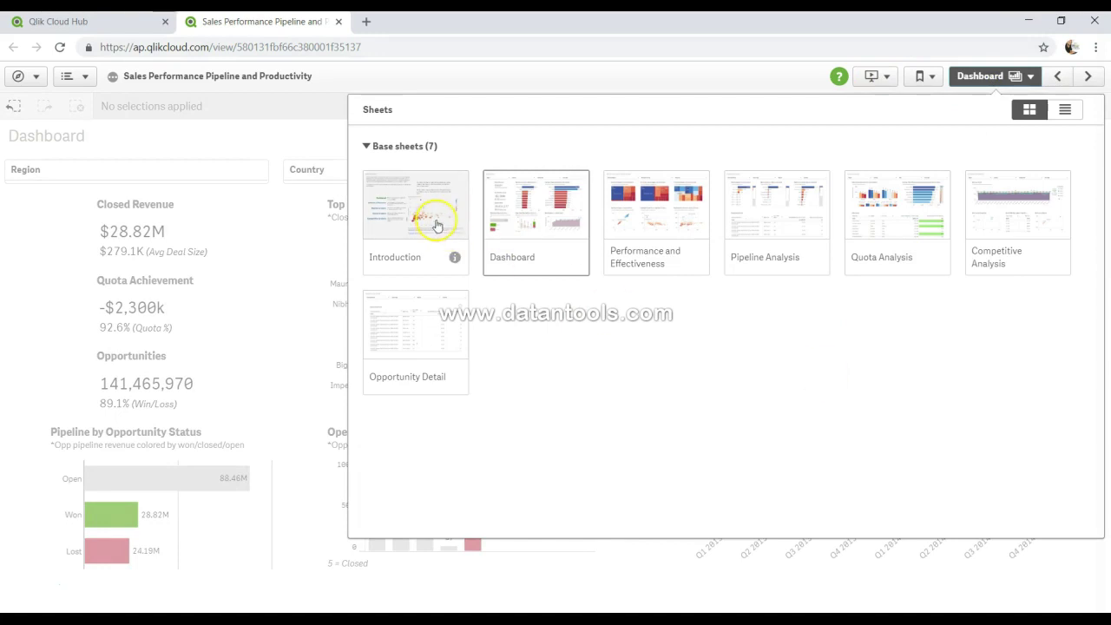
left_click(434, 220)
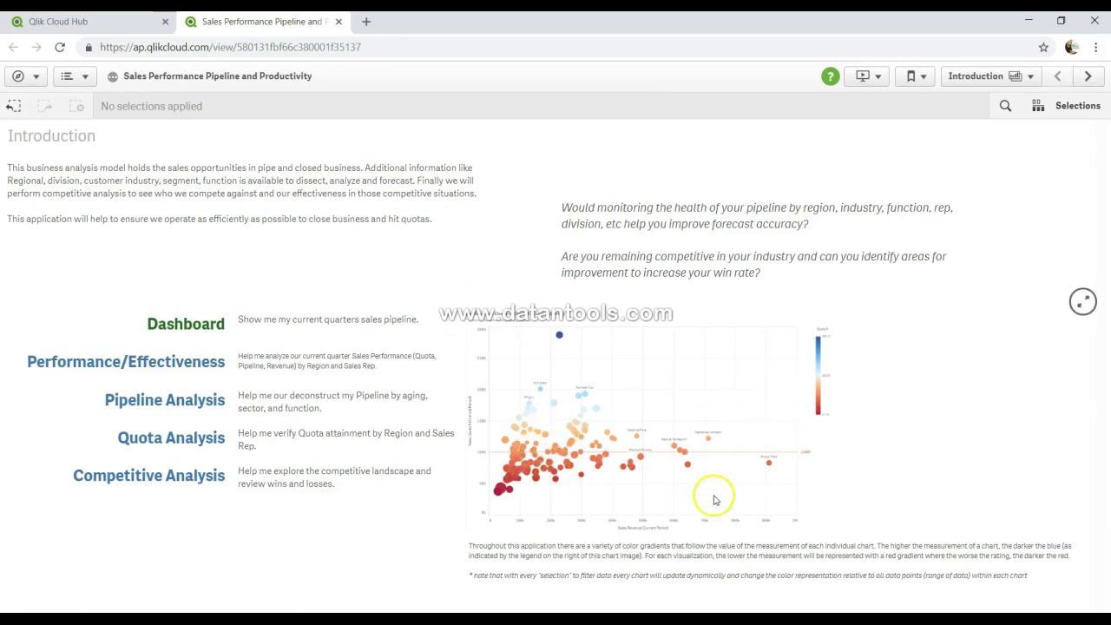
left_click(1011, 76)
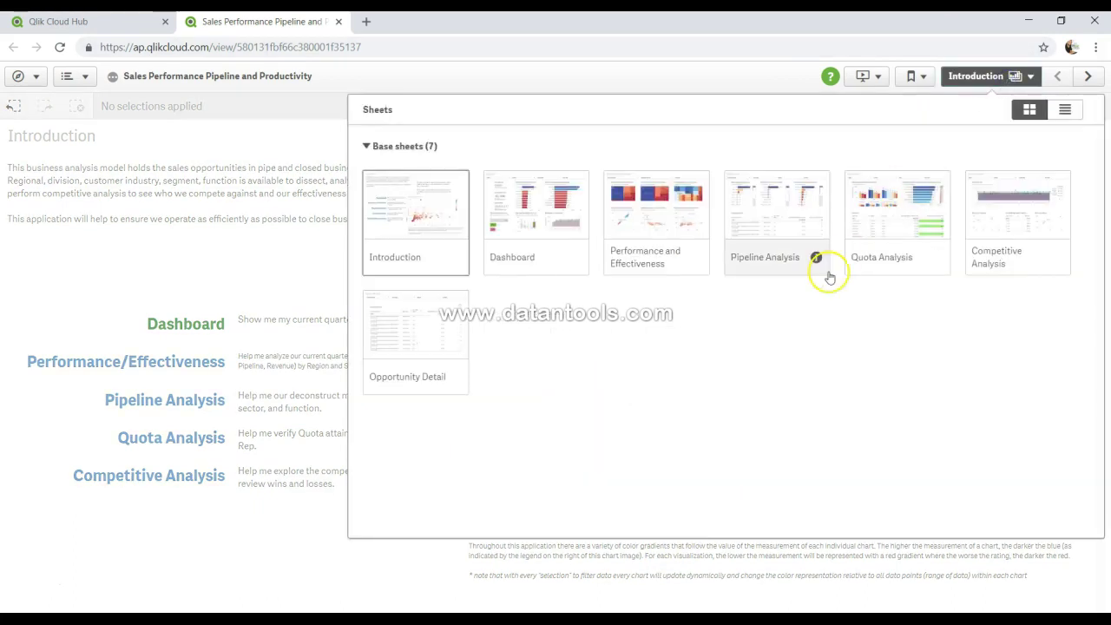
left_click(659, 238)
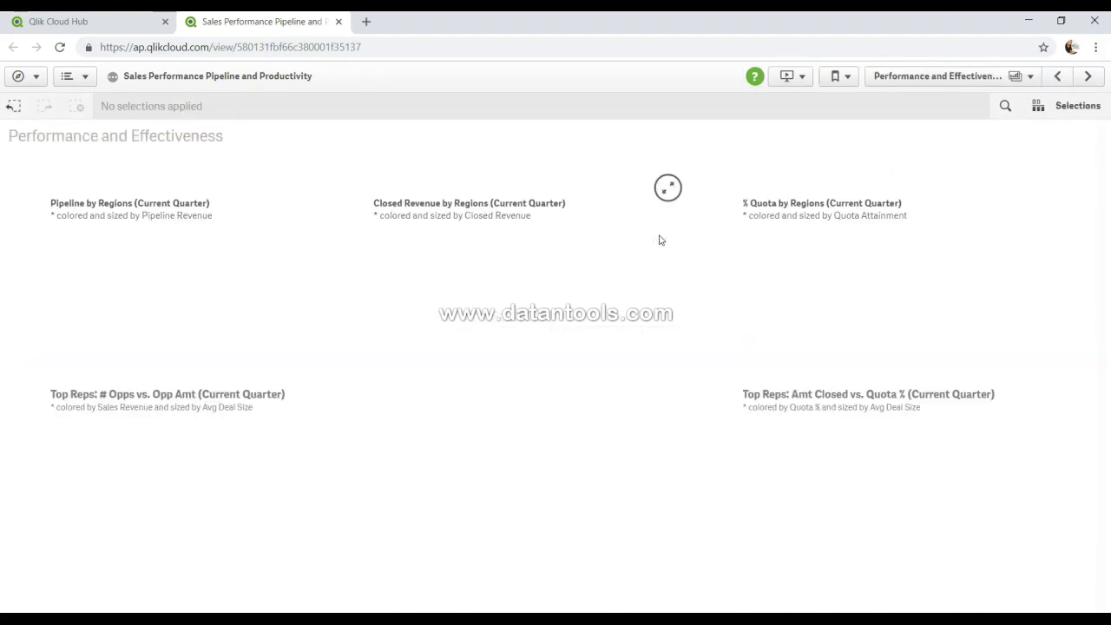
Lasso-select the low-pipeline reps in the scatter chart, then clear the Employee Name selection and list the sheets
mouse_move(598, 512)
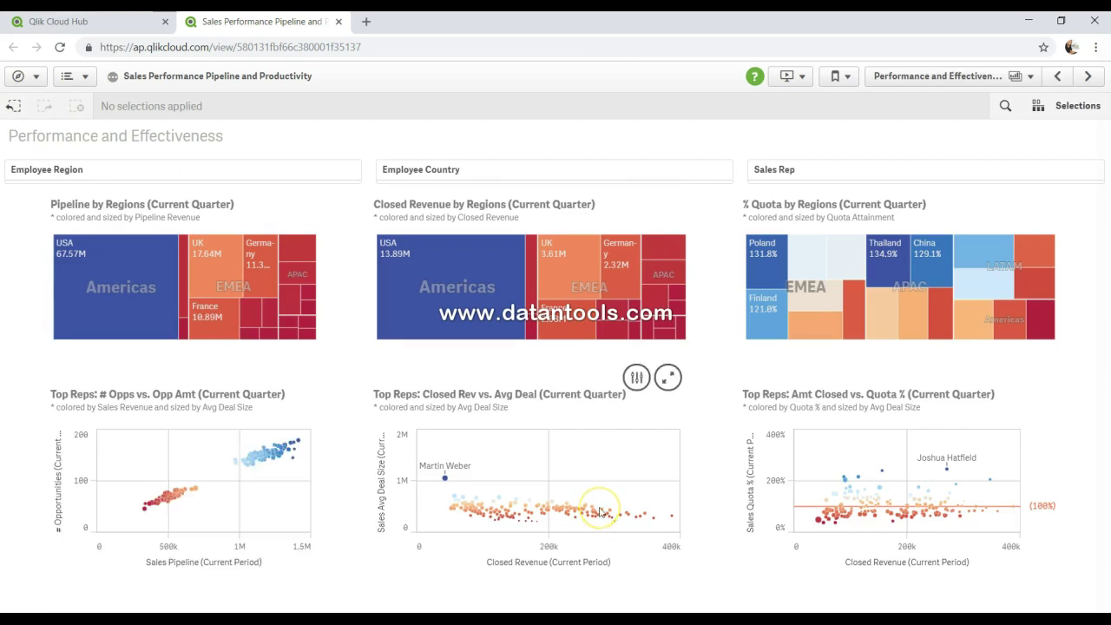
left_click(259, 437)
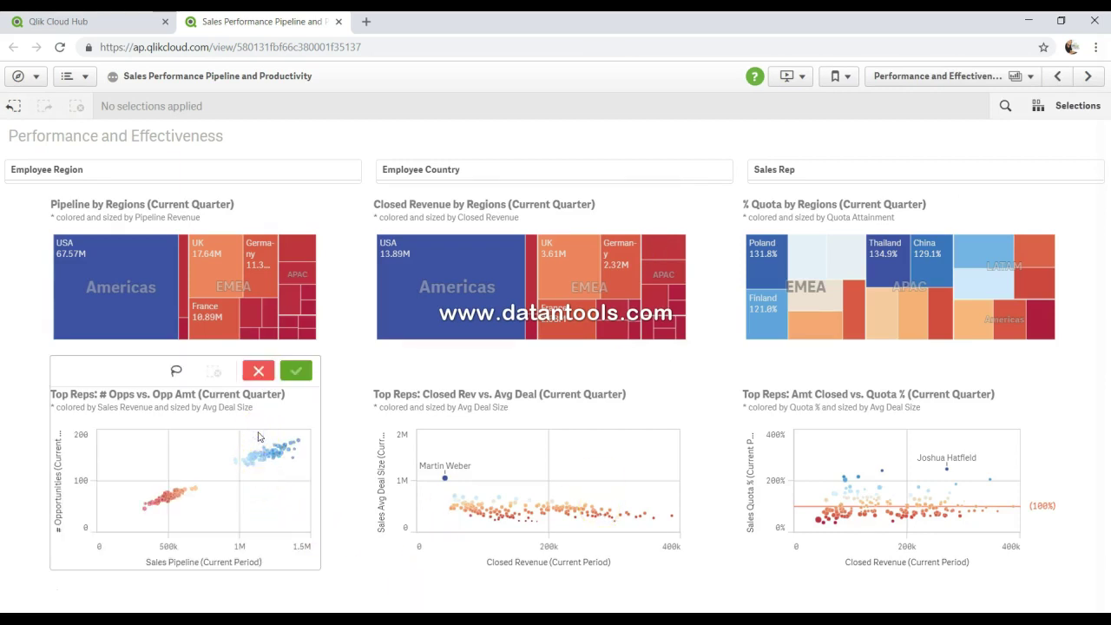
left_click(177, 373)
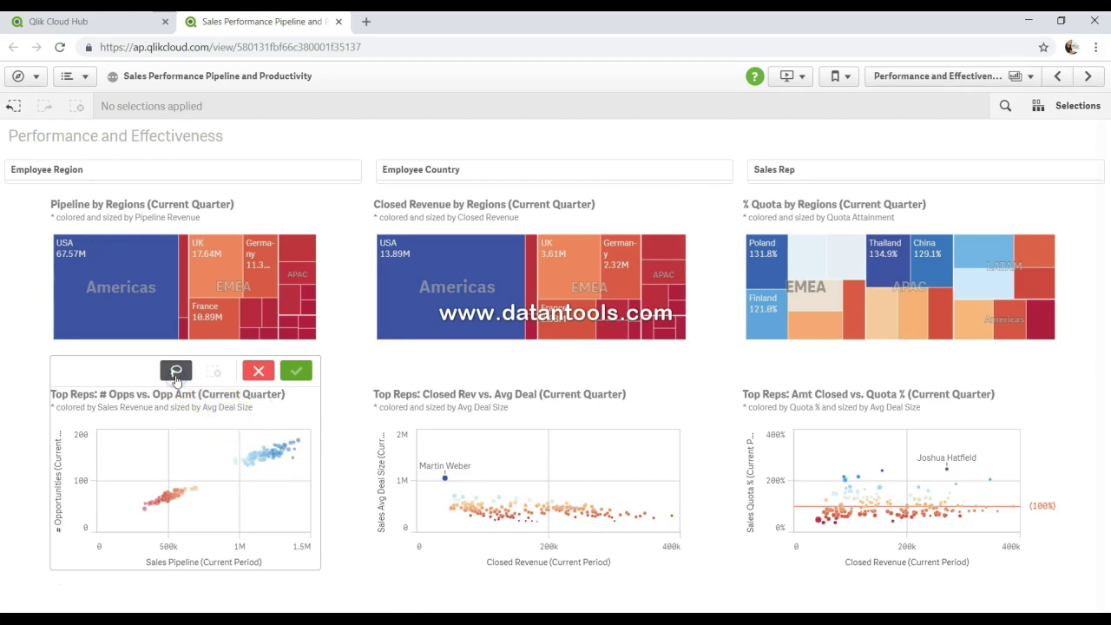
mouse_move(151, 478)
left_mouse_down()
mouse_move(146, 506)
mouse_move(174, 501)
mouse_move(151, 480)
left_mouse_up()
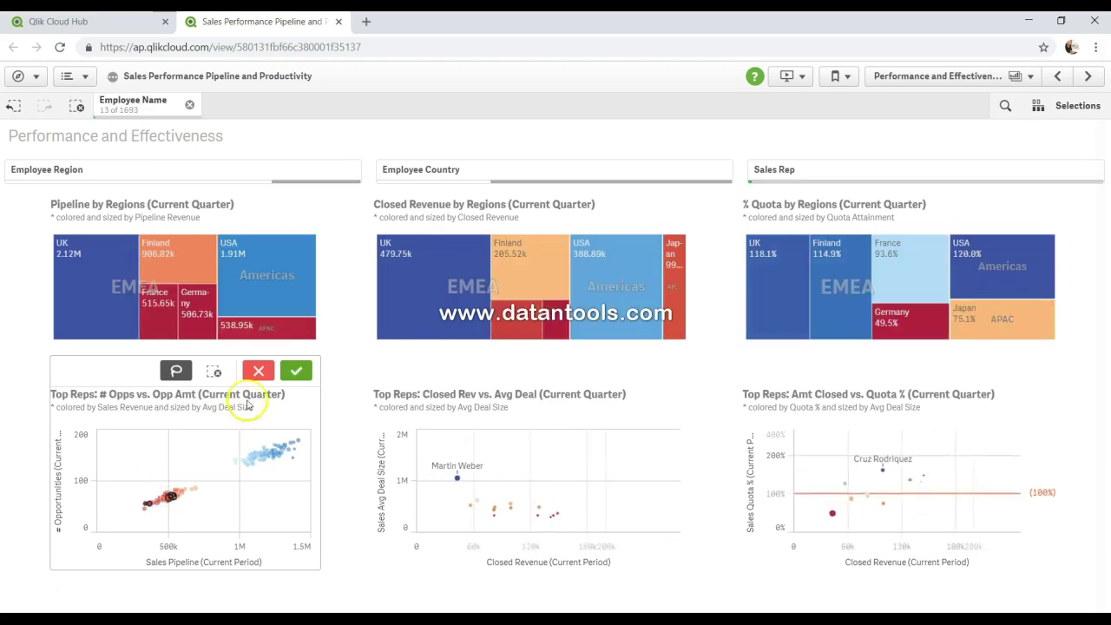
left_click(294, 372)
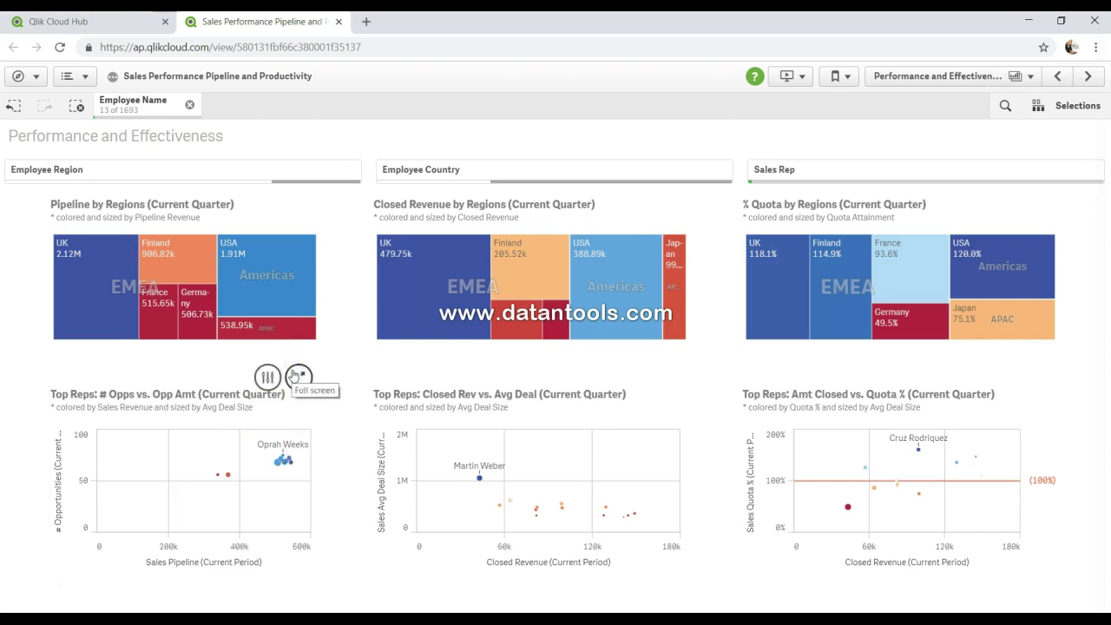
mouse_move(228, 476)
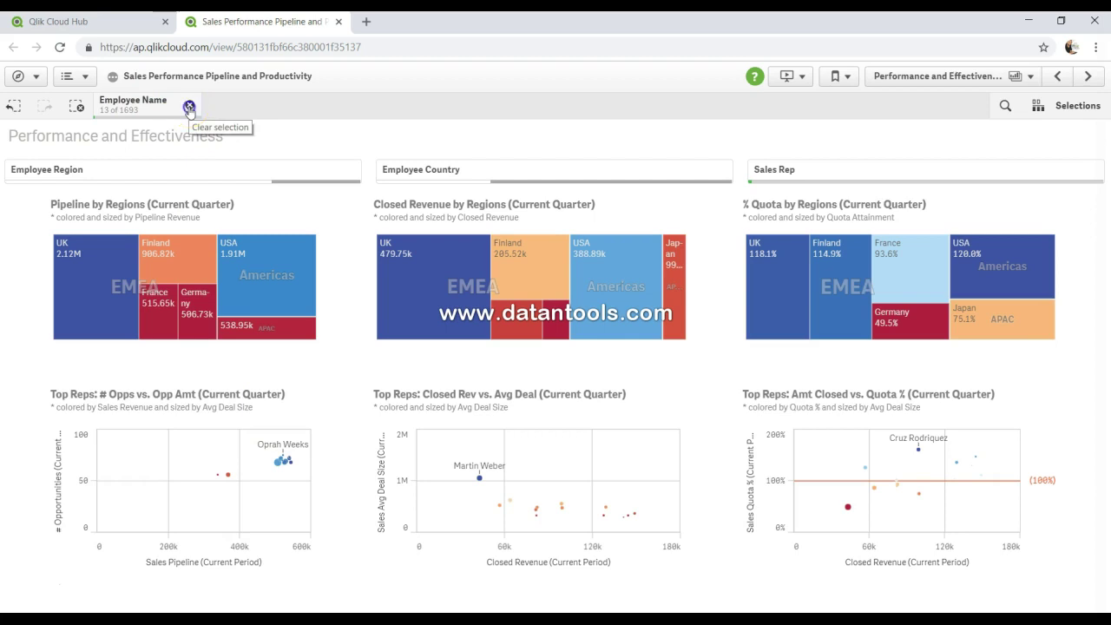
left_click(189, 107)
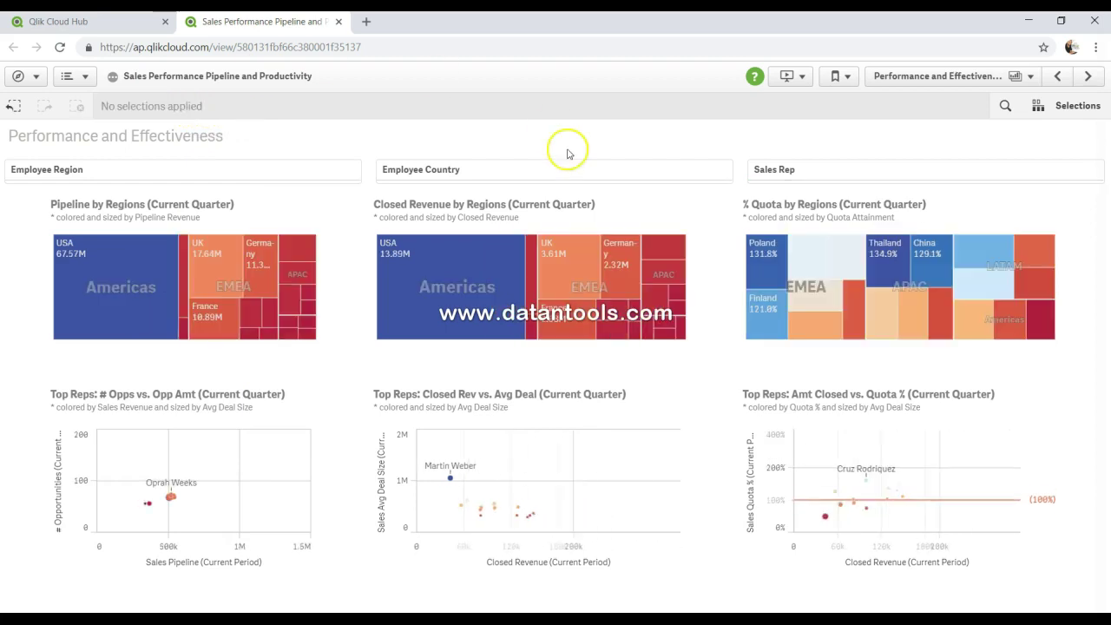
left_click(917, 78)
Go to the Dashboard sheet, pick Q1 2014 in the trend chart, then discard that selection
left_click(582, 228)
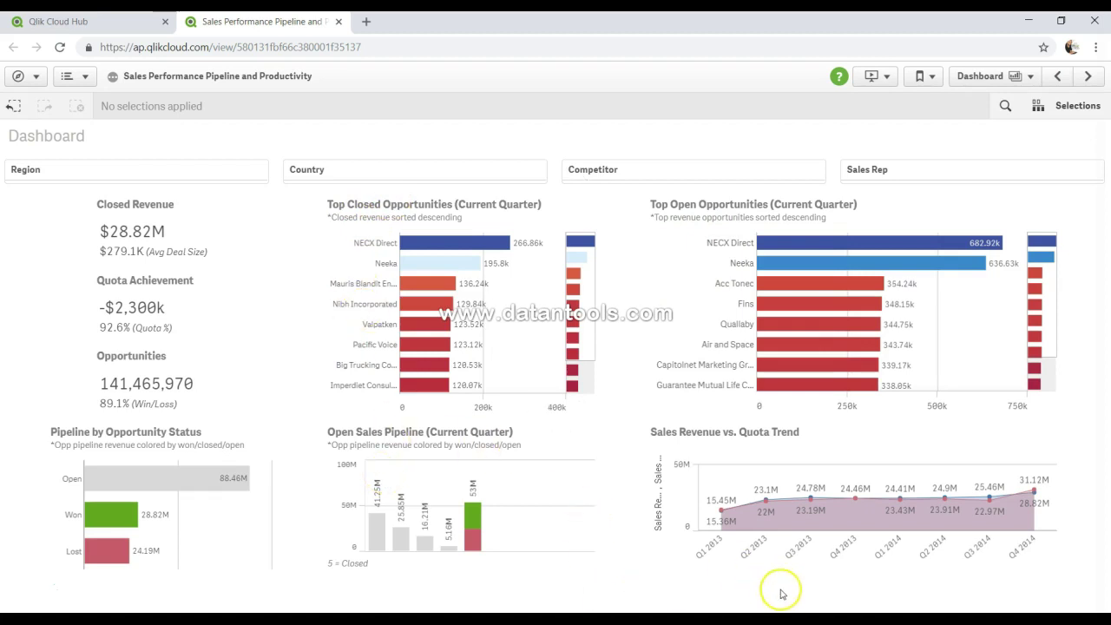
mouse_move(888, 554)
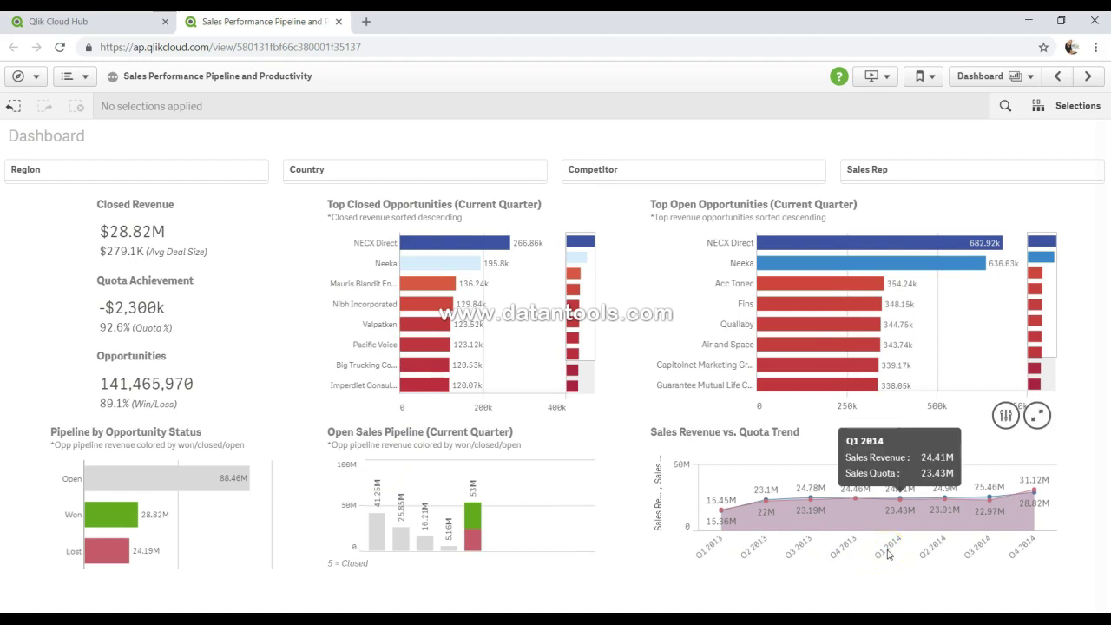
left_click(888, 554)
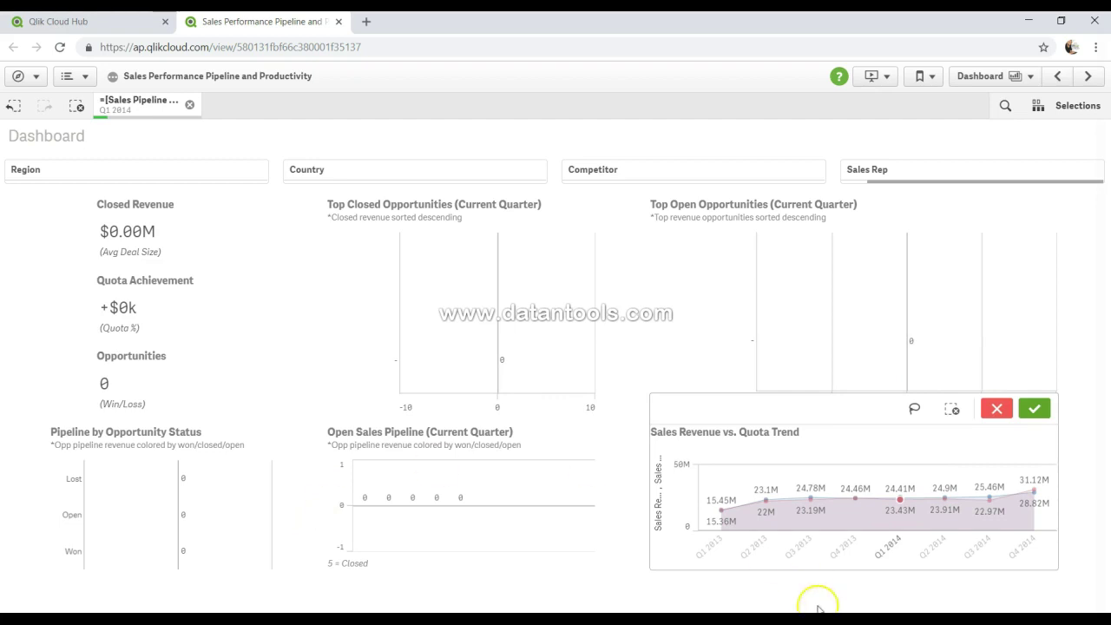
mouse_move(888, 556)
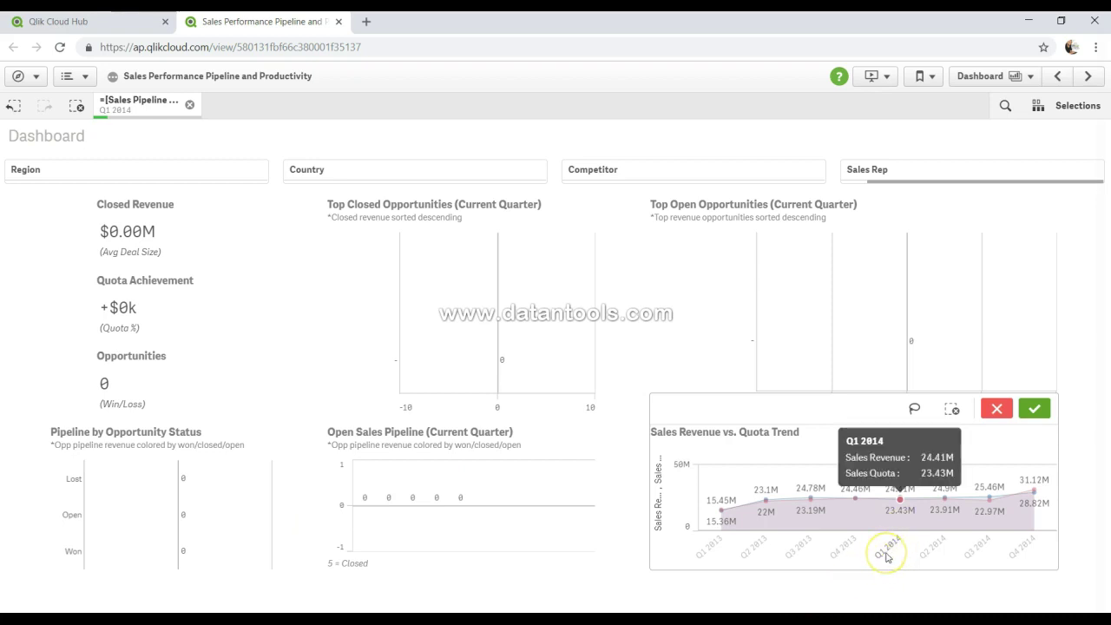
left_click(996, 410)
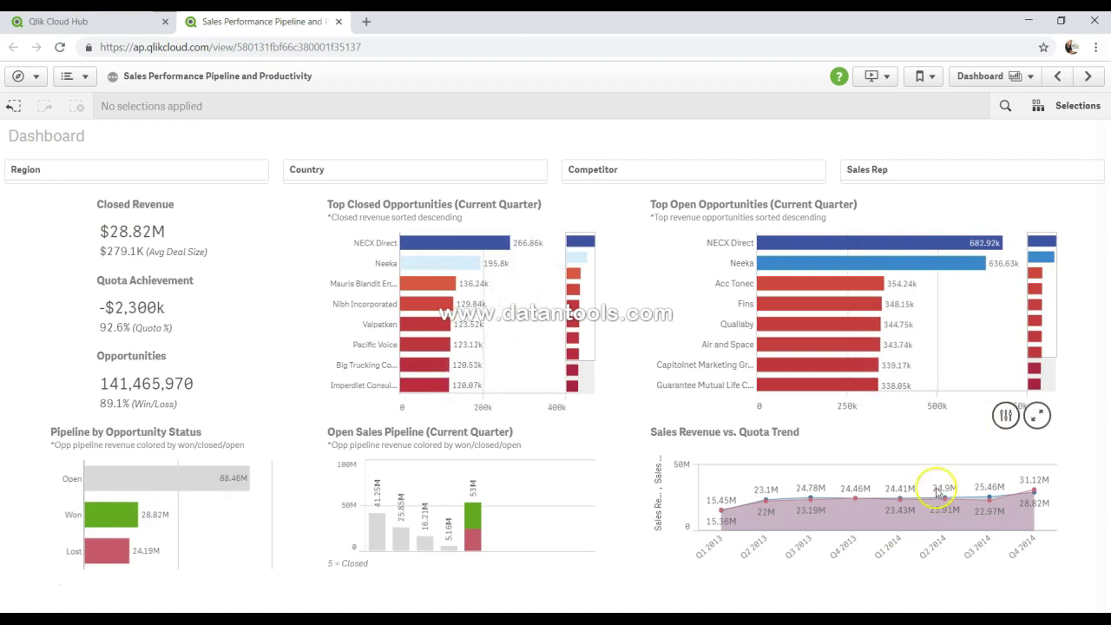
mouse_move(885, 553)
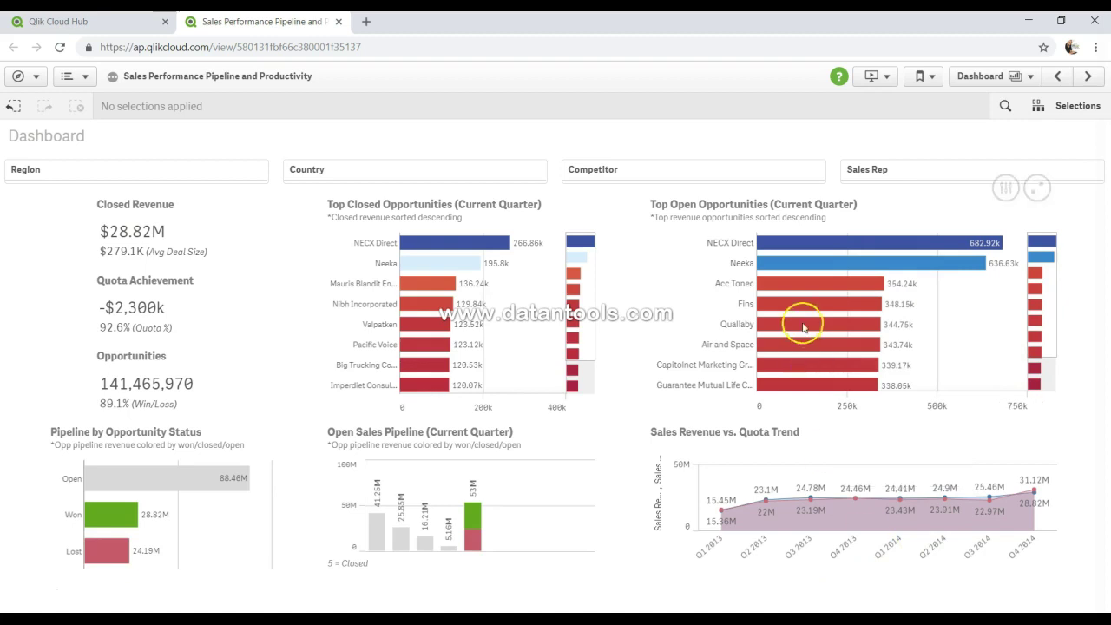
left_click(809, 285)
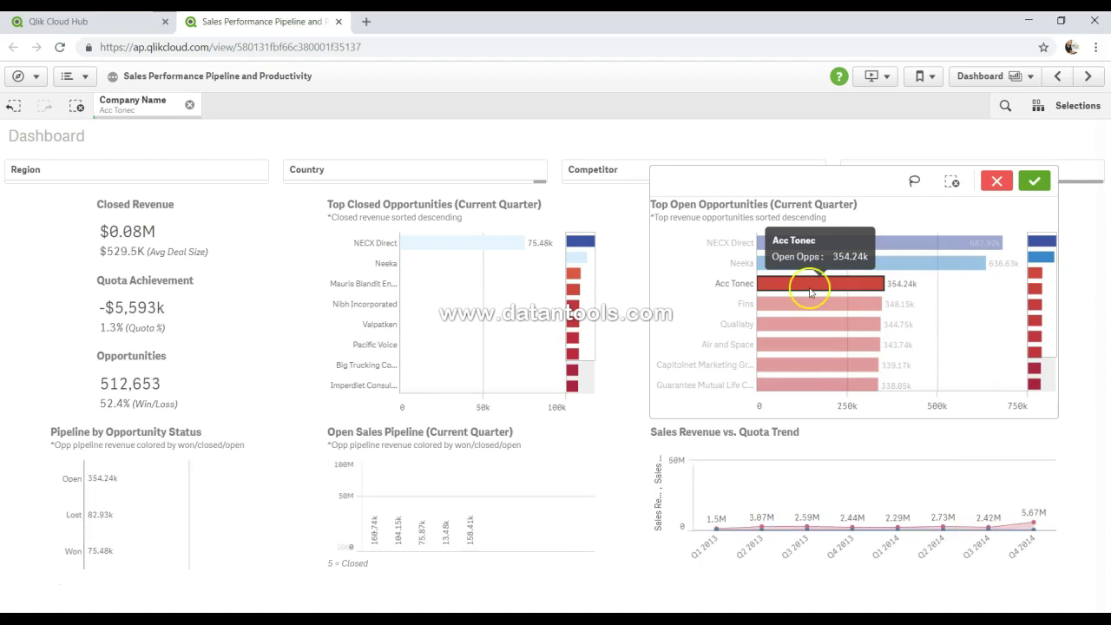
left_click(447, 420)
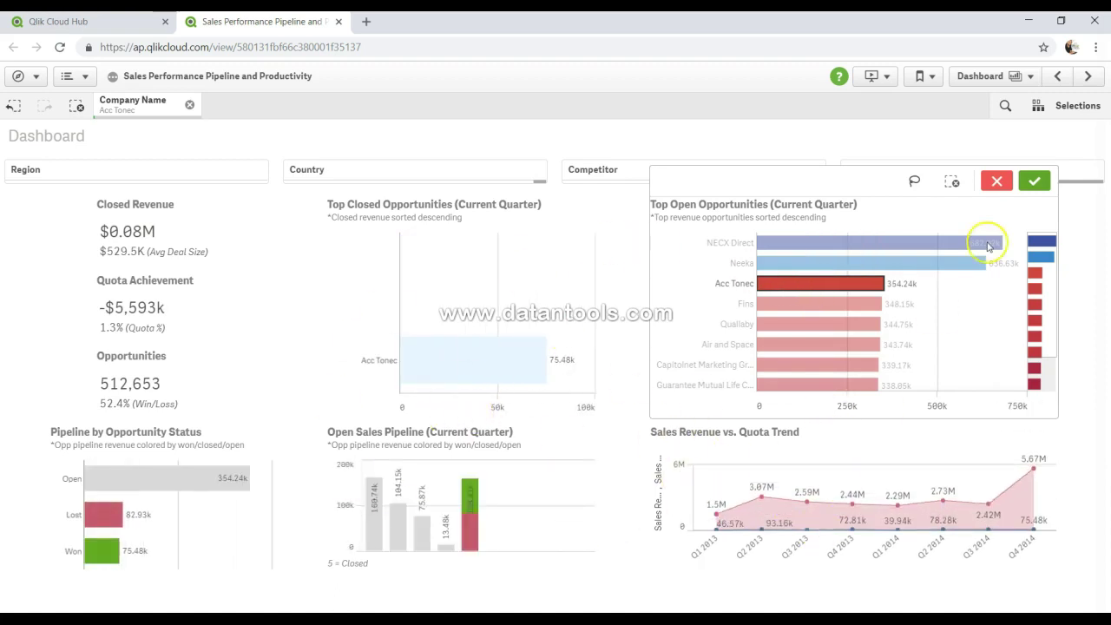
left_click(997, 181)
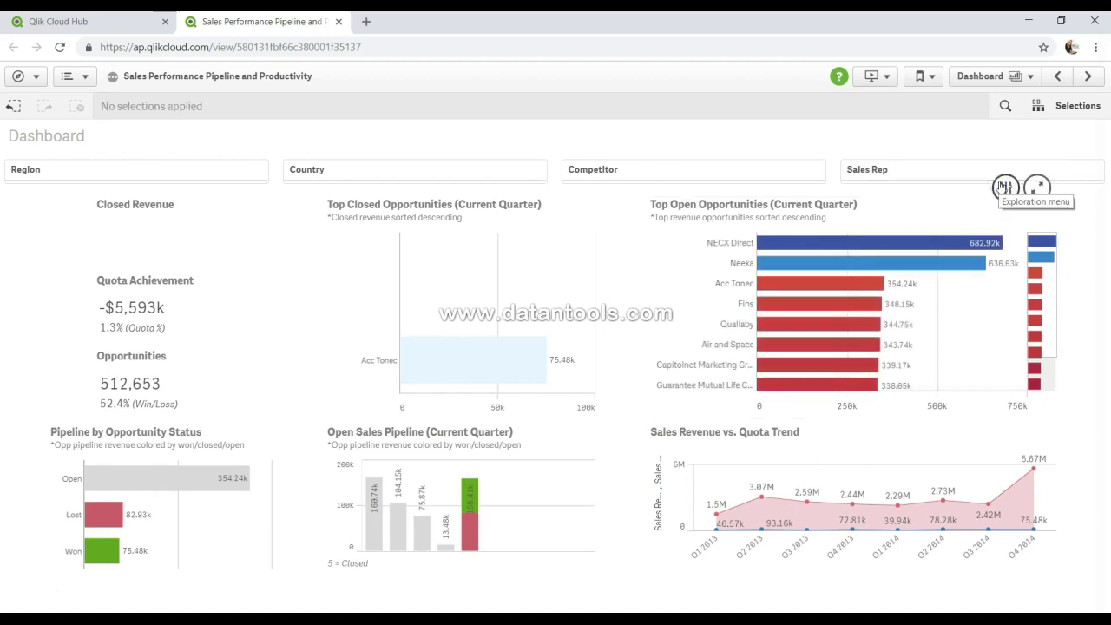
mouse_move(598, 305)
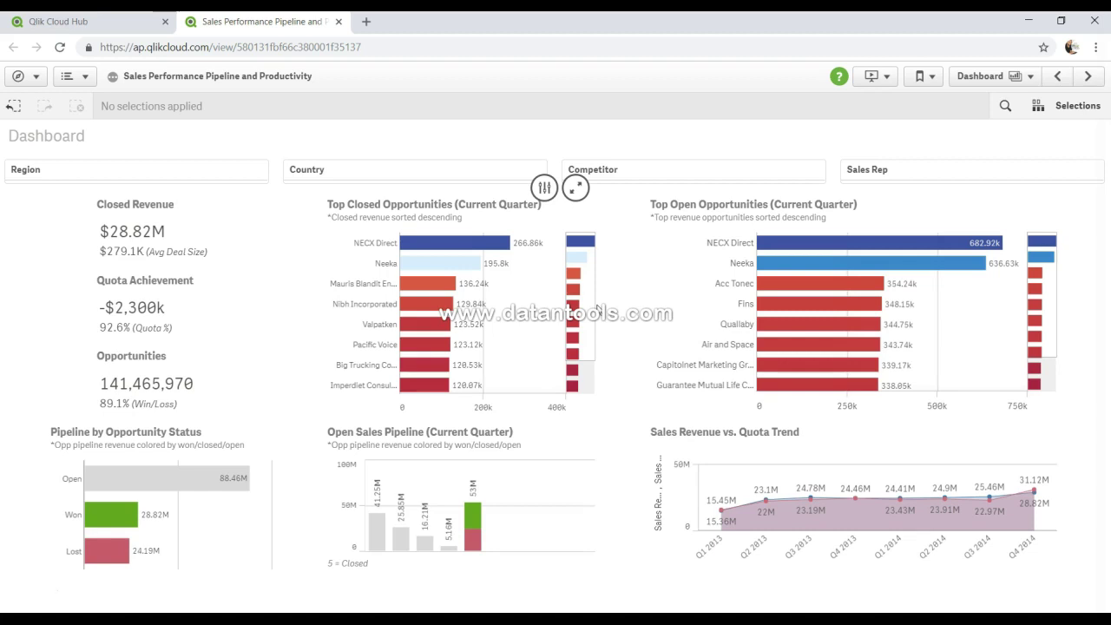
left_click(547, 521)
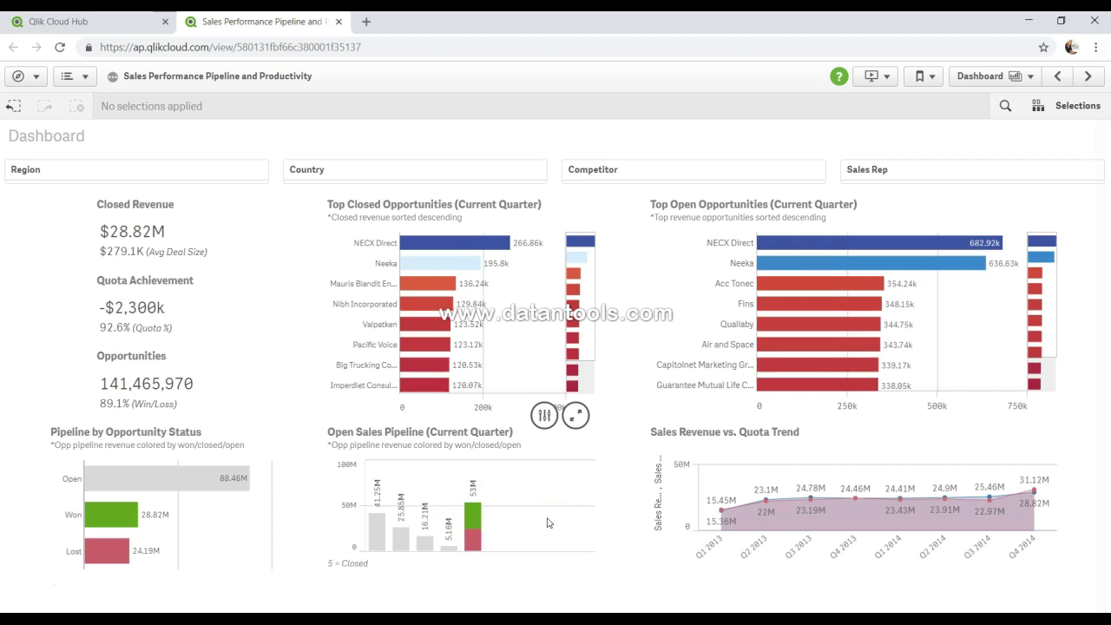
left_click(452, 221)
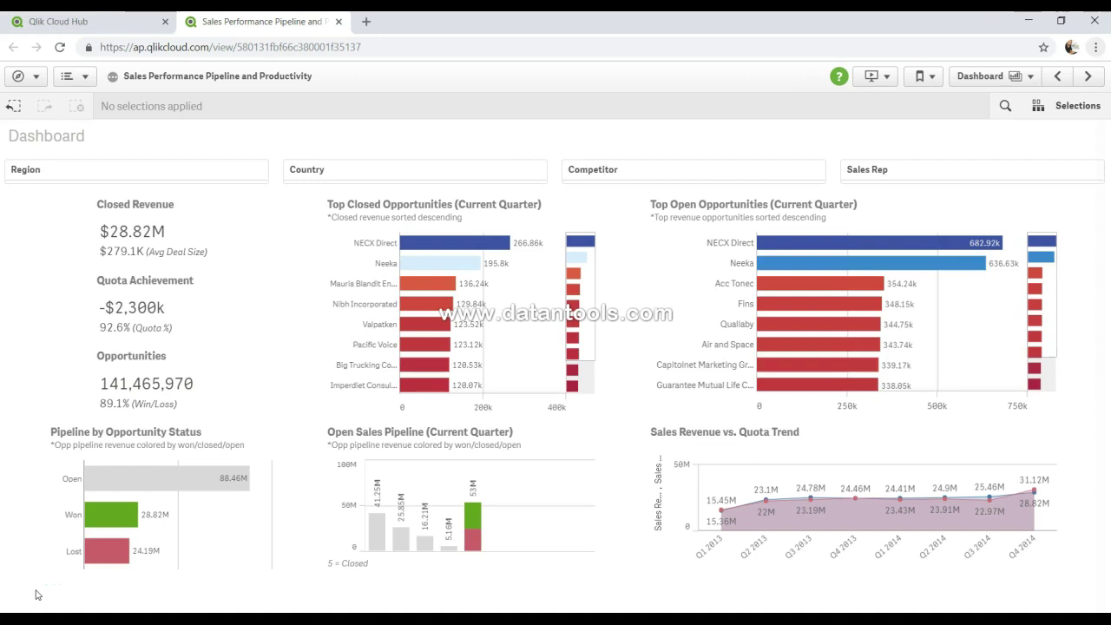
Filter the Region pane to APAC, dismissing an error along the way
left_click(229, 174)
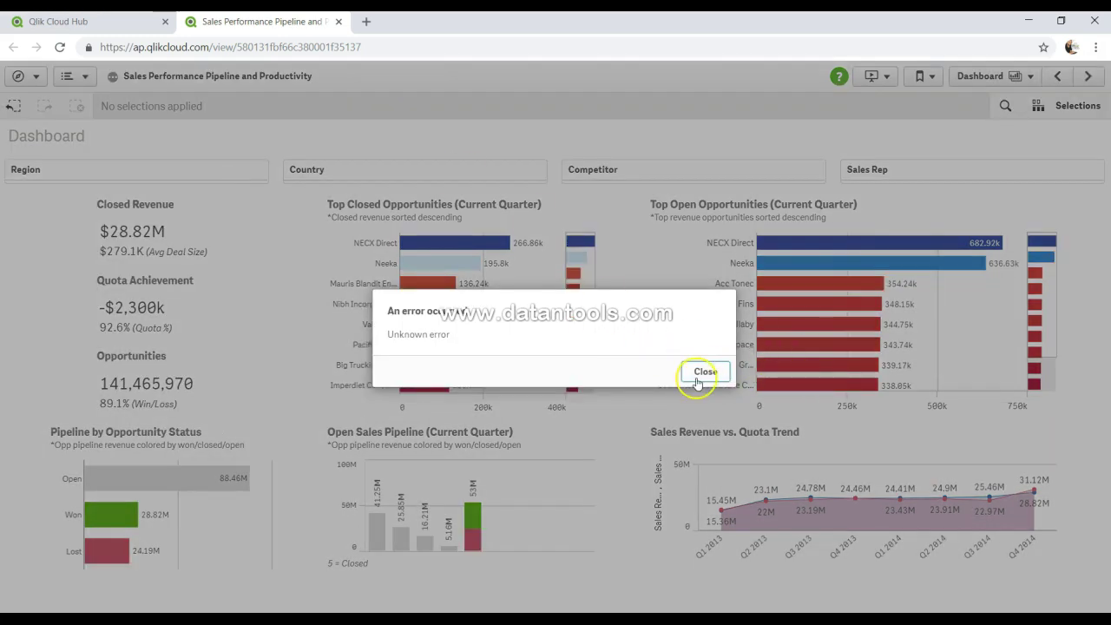
left_click(701, 373)
left_click(88, 166)
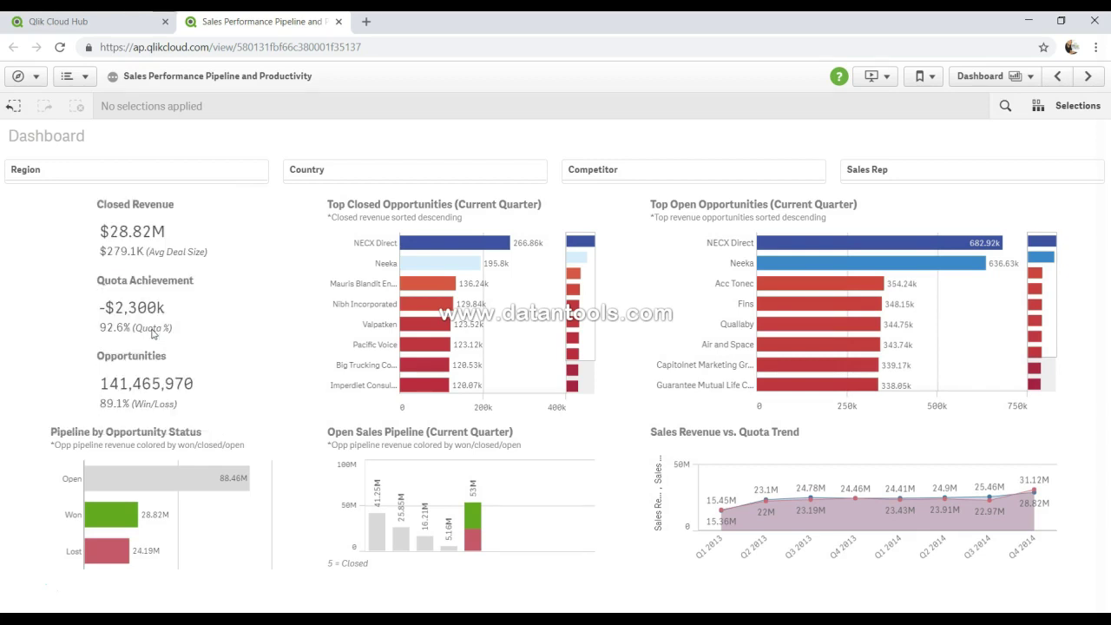
left_click(196, 176)
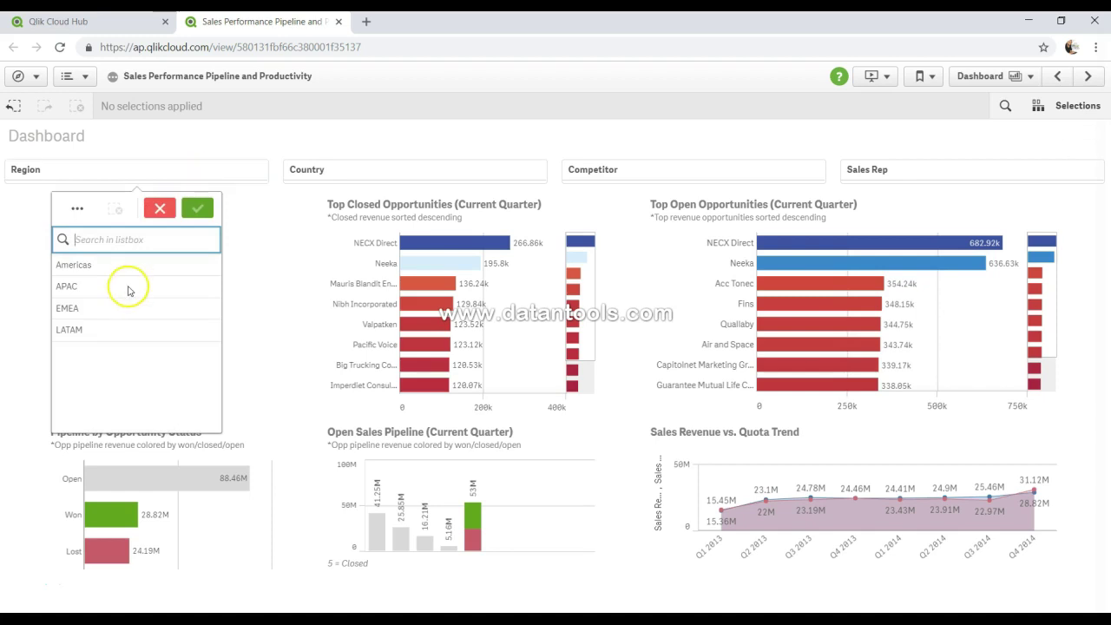
left_click(129, 288)
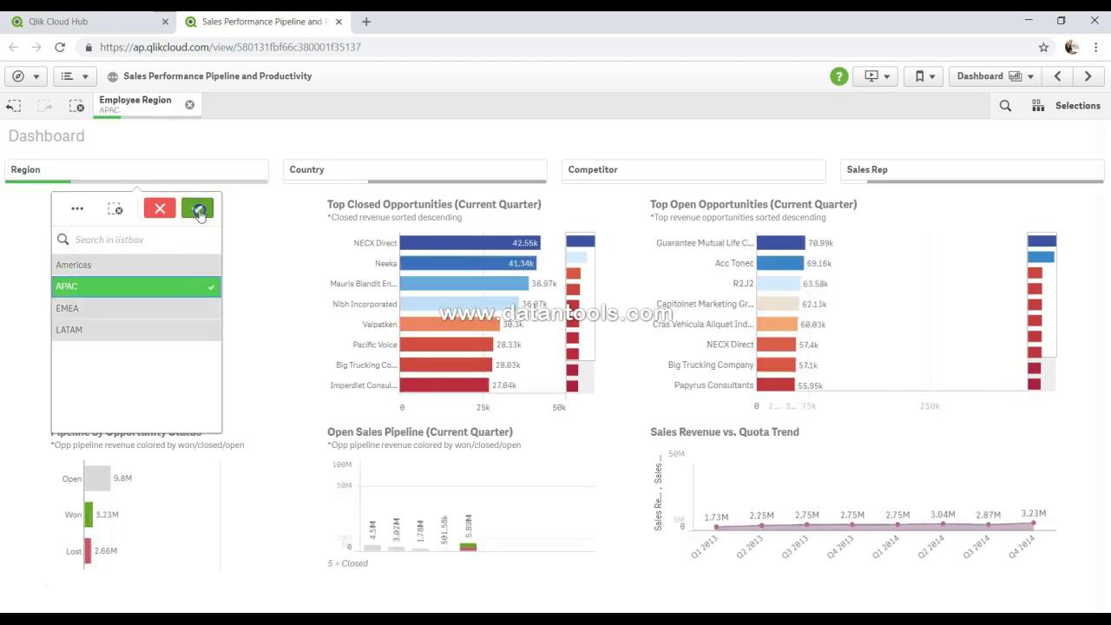
left_click(199, 210)
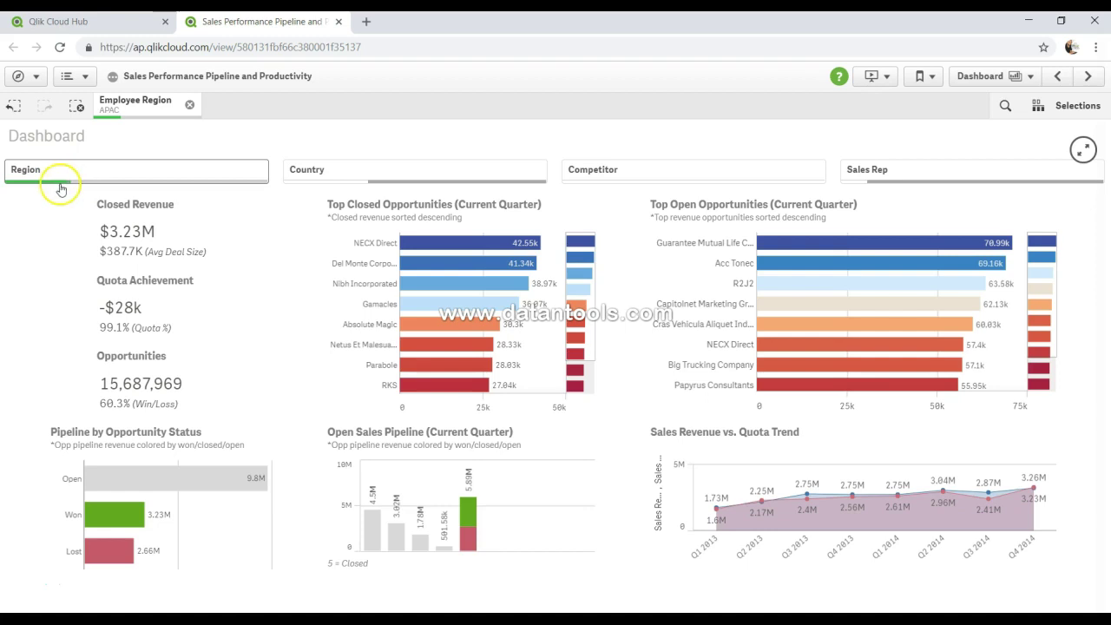
Reopen the region list twice and close it without changing the APAC selection
left_click(88, 176)
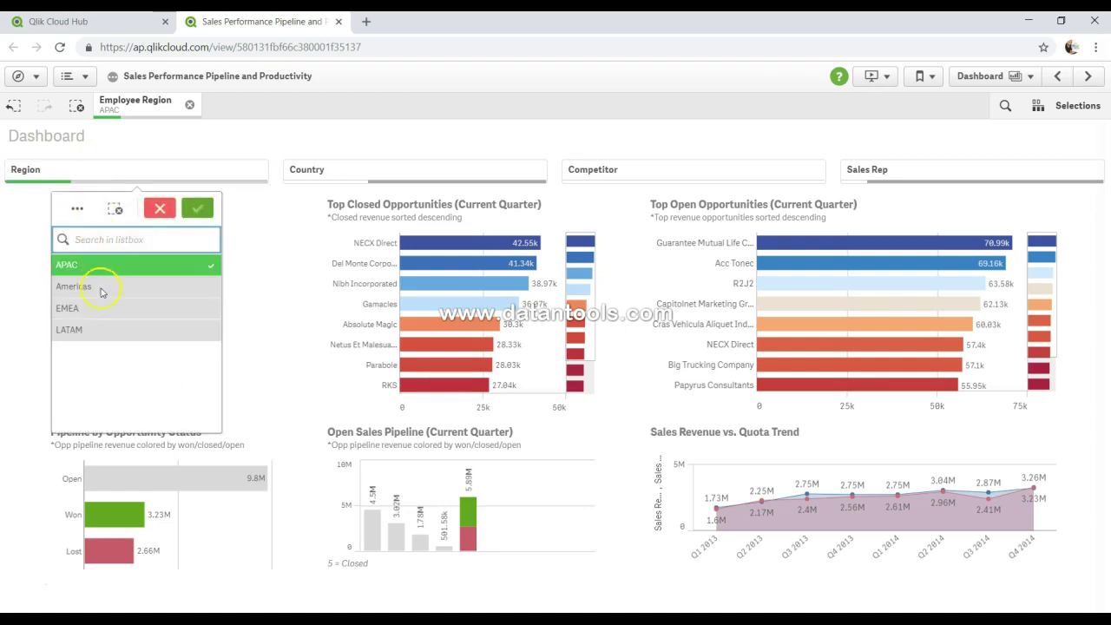
left_click(31, 264)
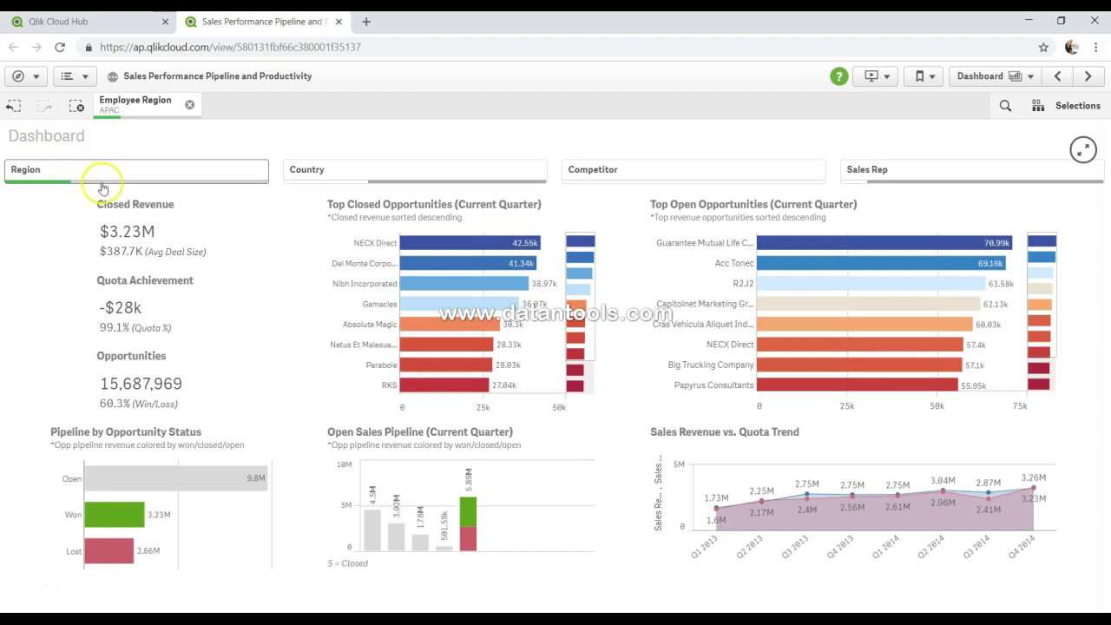
left_click(135, 173)
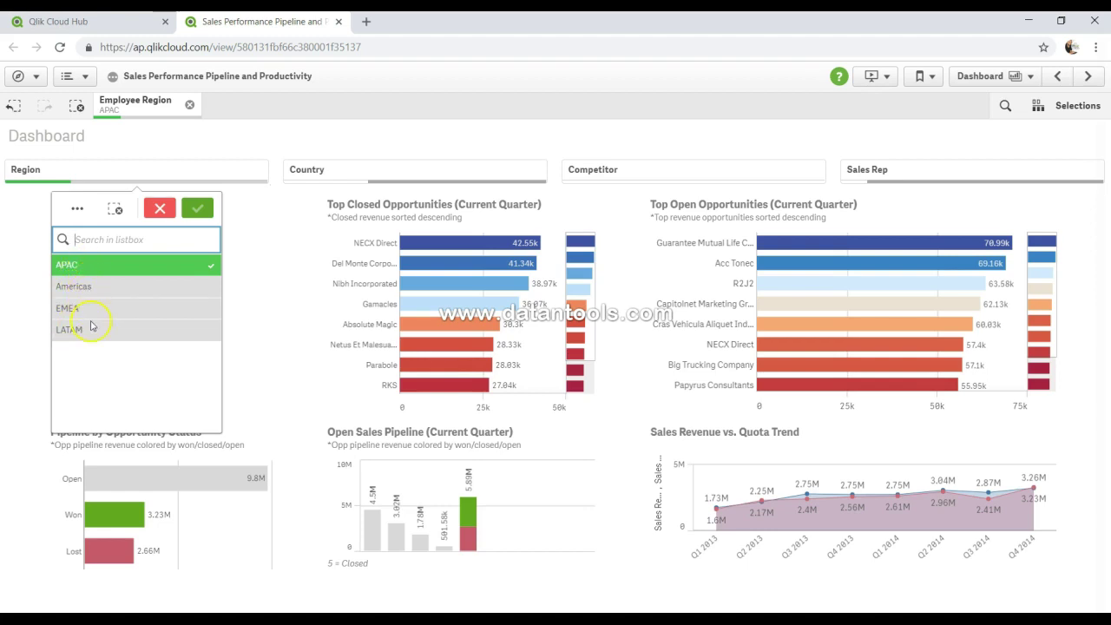
left_click(157, 209)
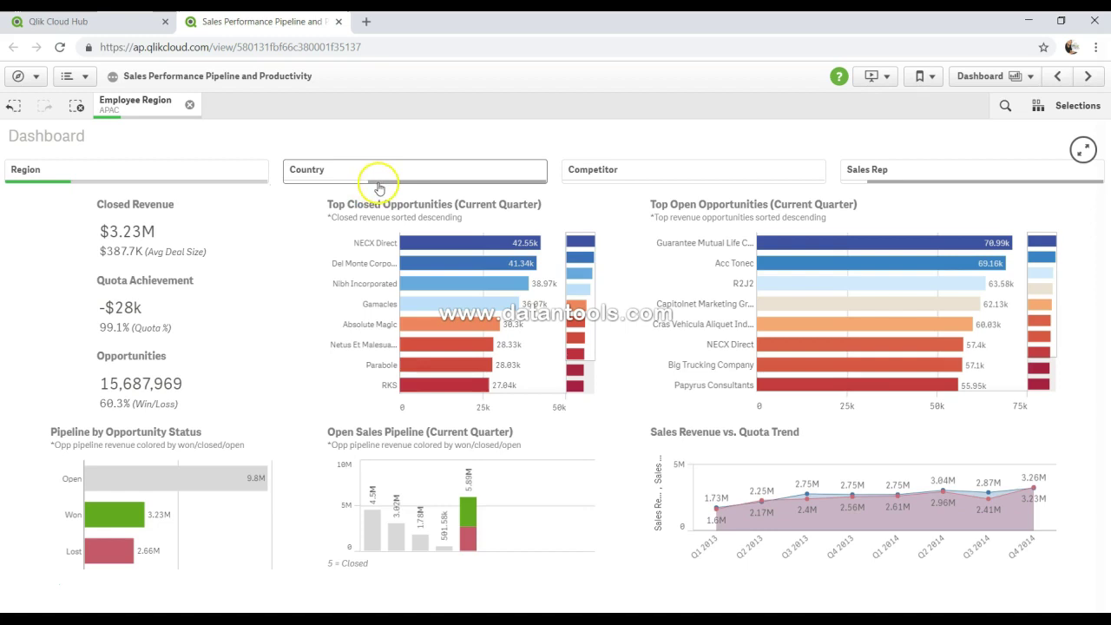
Select India in the Country filter pane, cutting closed revenue to $0.25M and quota achievement to 74.6%
left_click(422, 172)
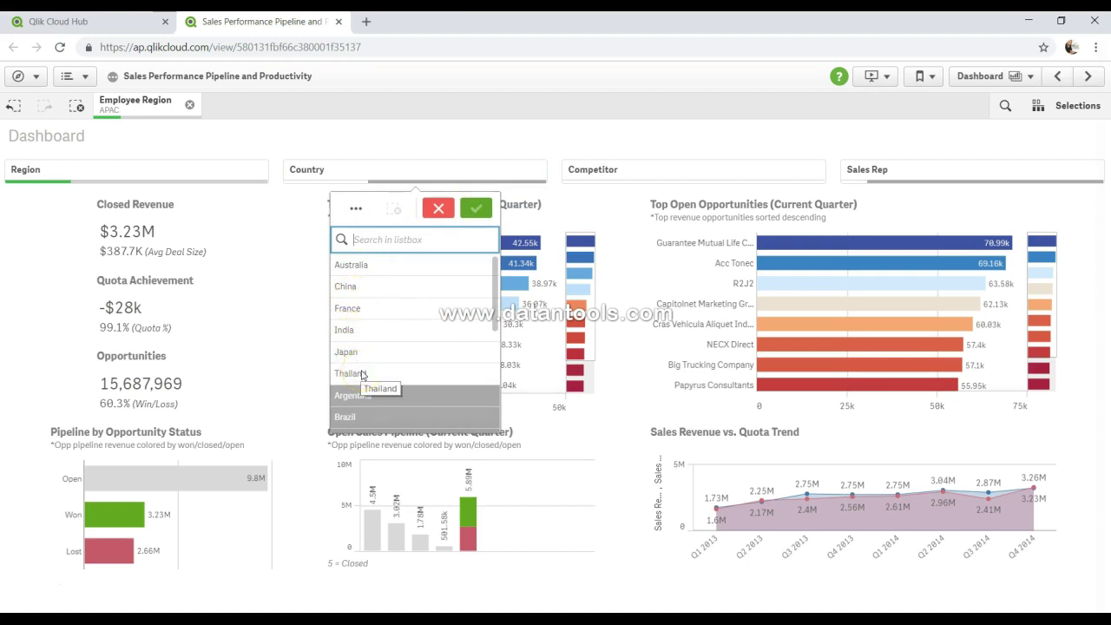
left_click(364, 369)
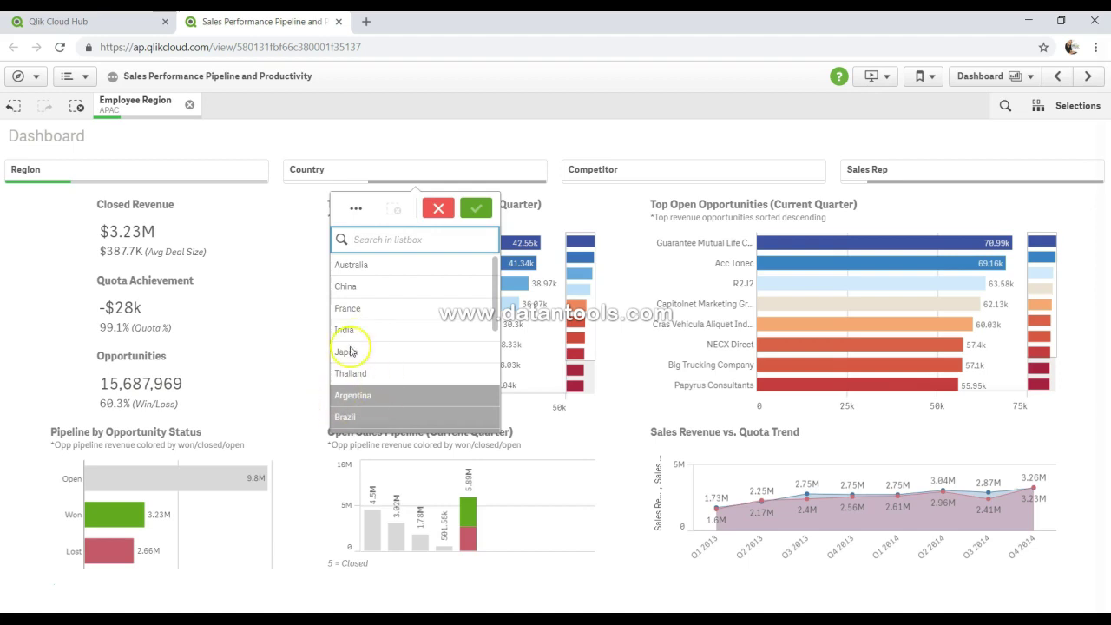
left_click(346, 330)
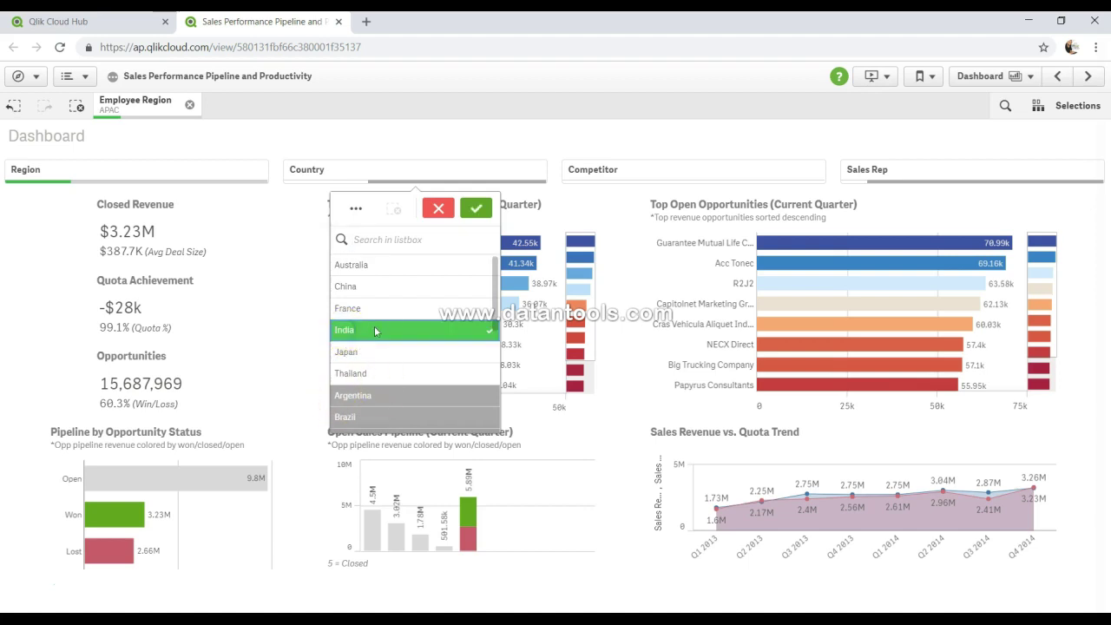
left_click(475, 211)
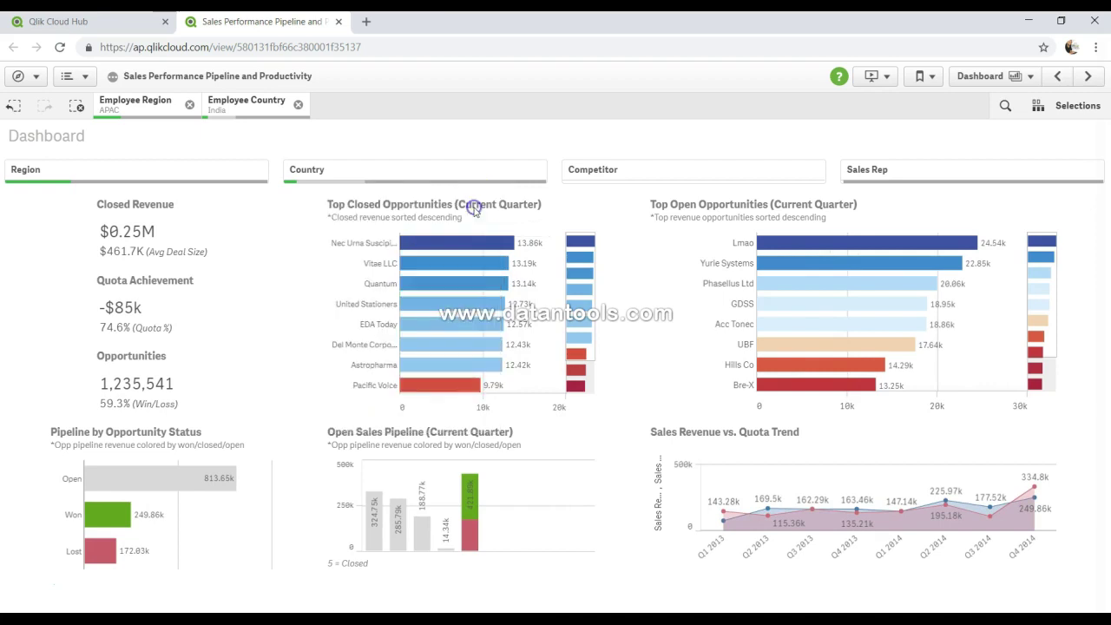
Show the Competitor values Comp1–Comp5, None and Other without selecting any
left_click(666, 176)
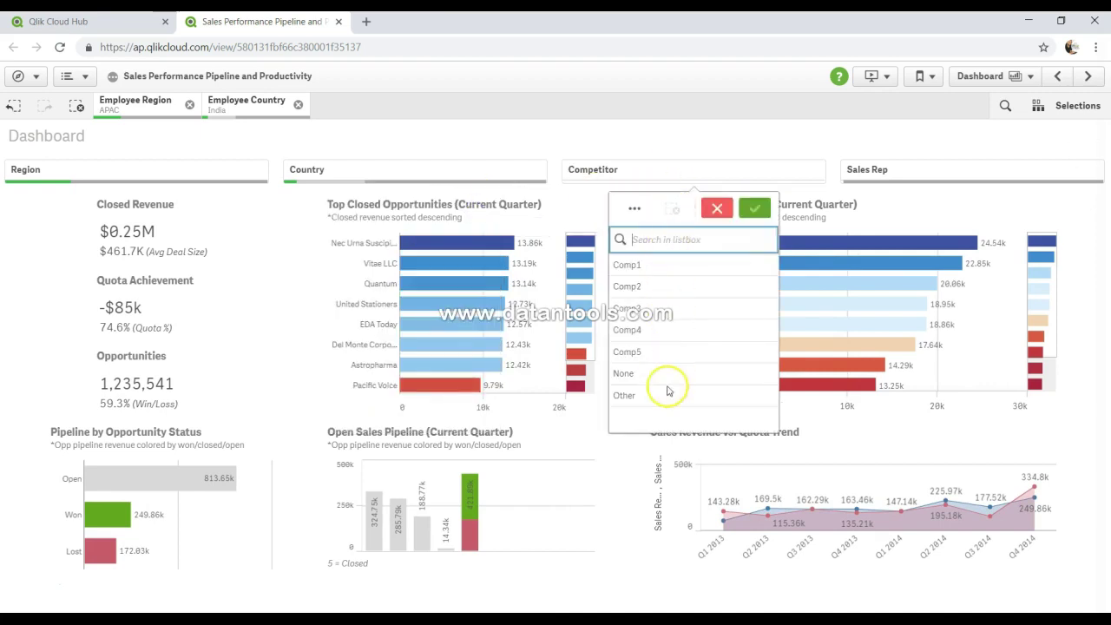
left_click(661, 234)
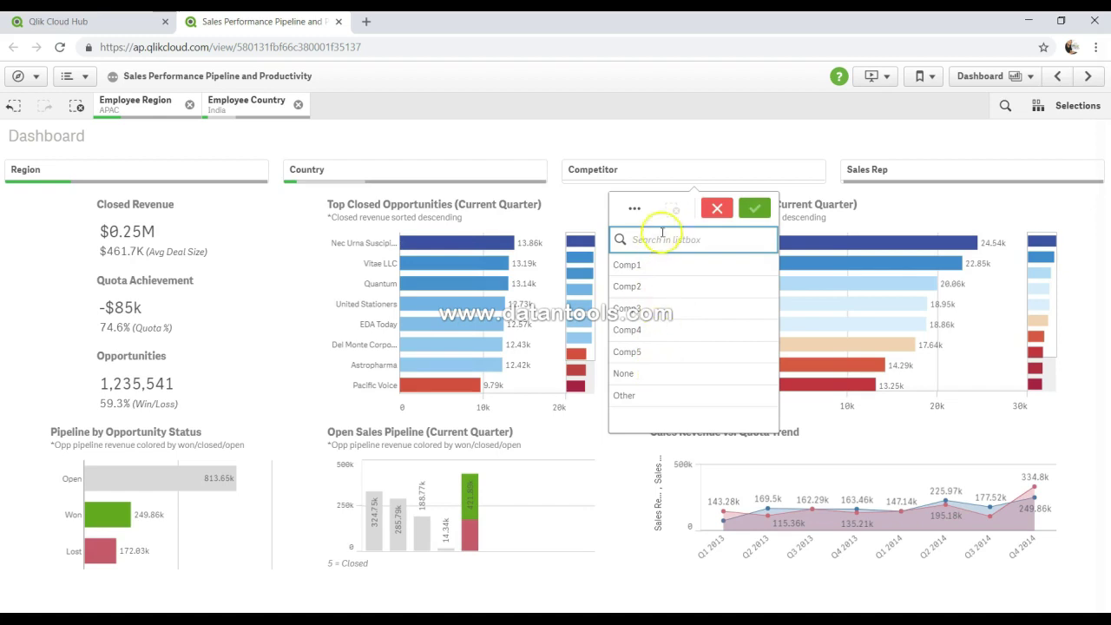
left_click(675, 144)
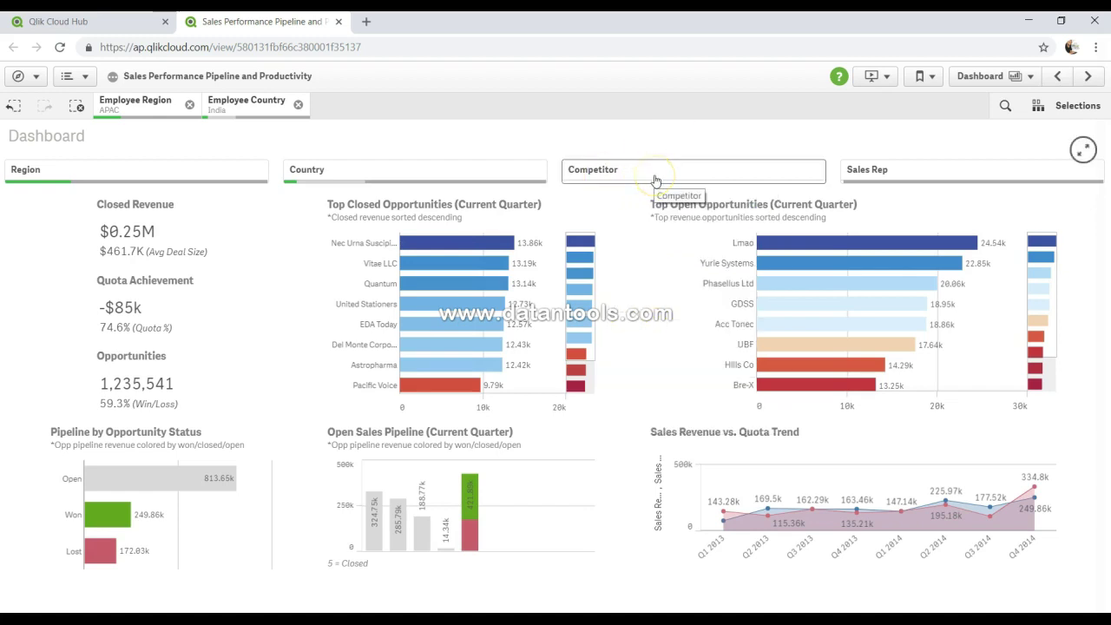
left_click(656, 180)
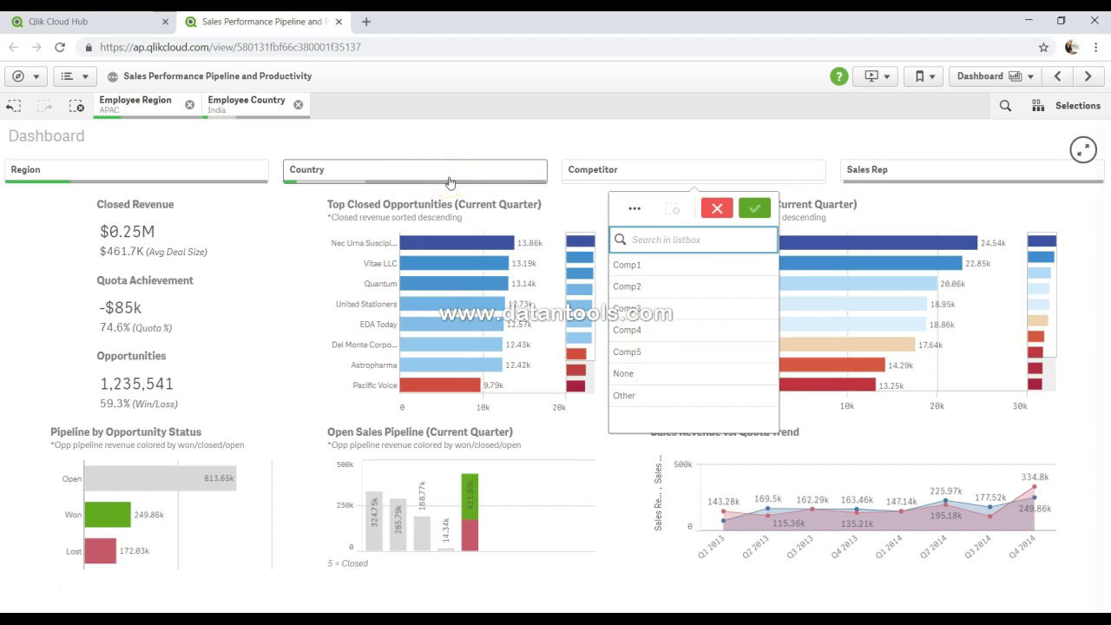
Scroll through the Sales Rep names, then show the Country values with India selected
left_click(875, 177)
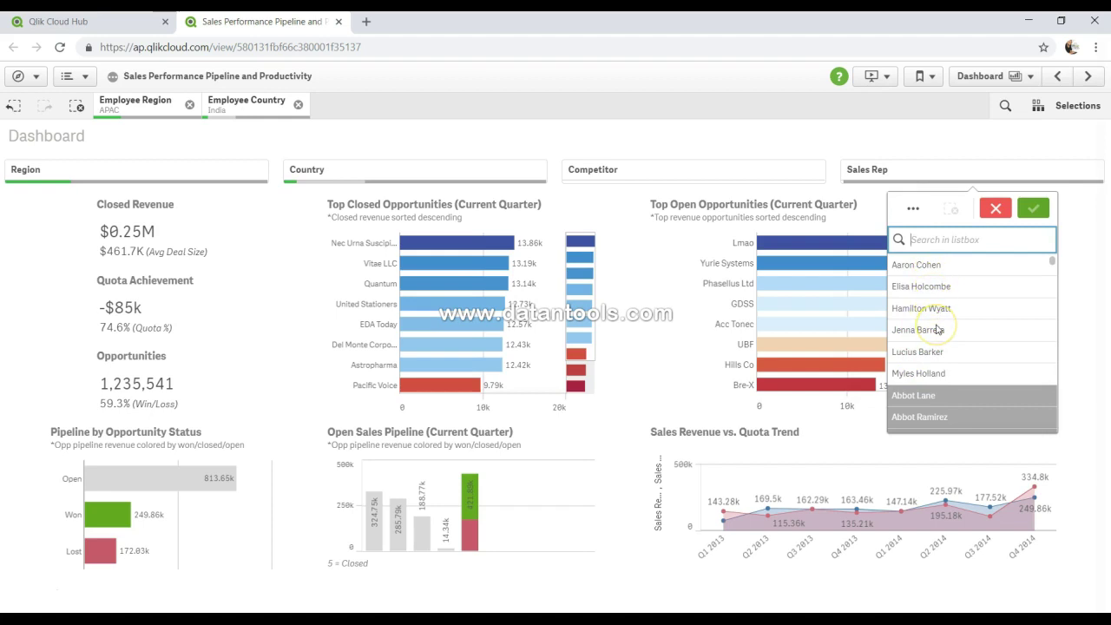
scroll(938, 330, "down", 3)
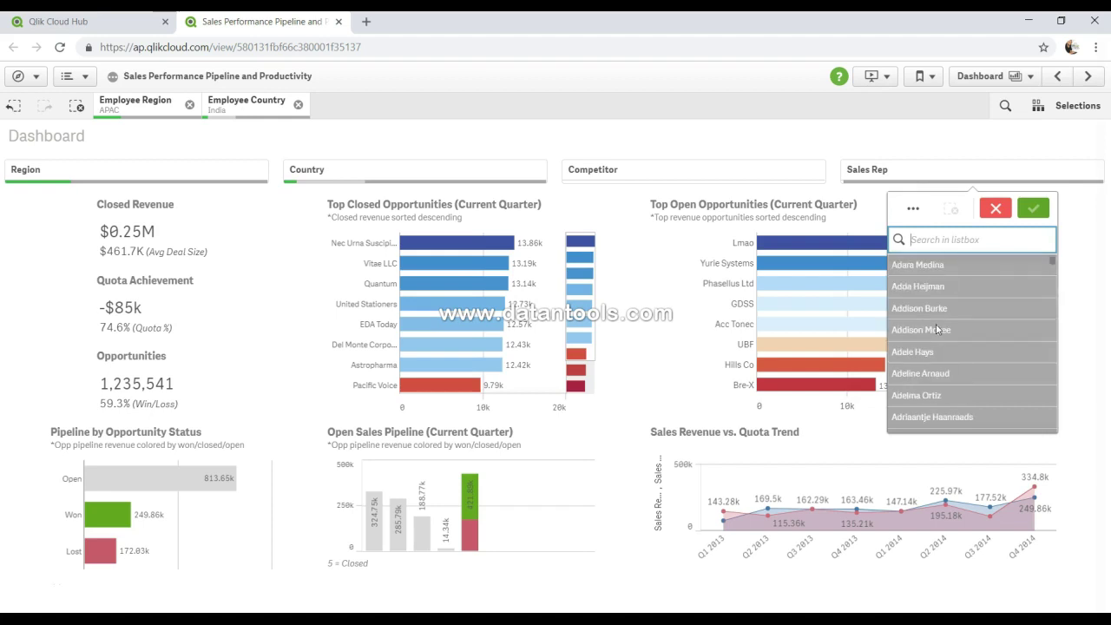
scroll(937, 330, "down", 3)
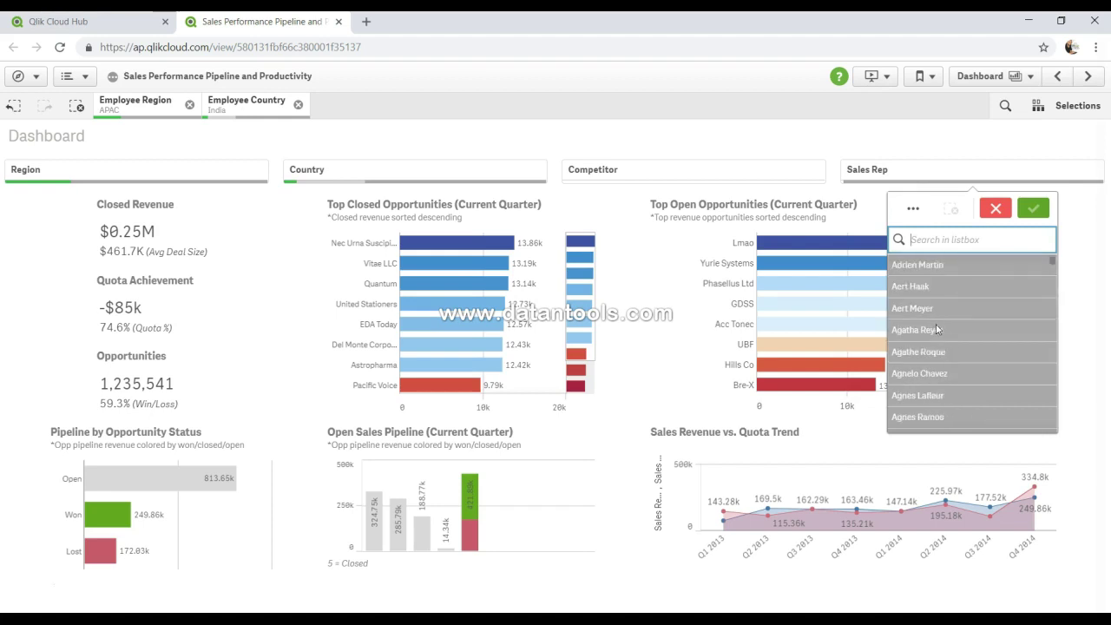
scroll(937, 330, "up", 6)
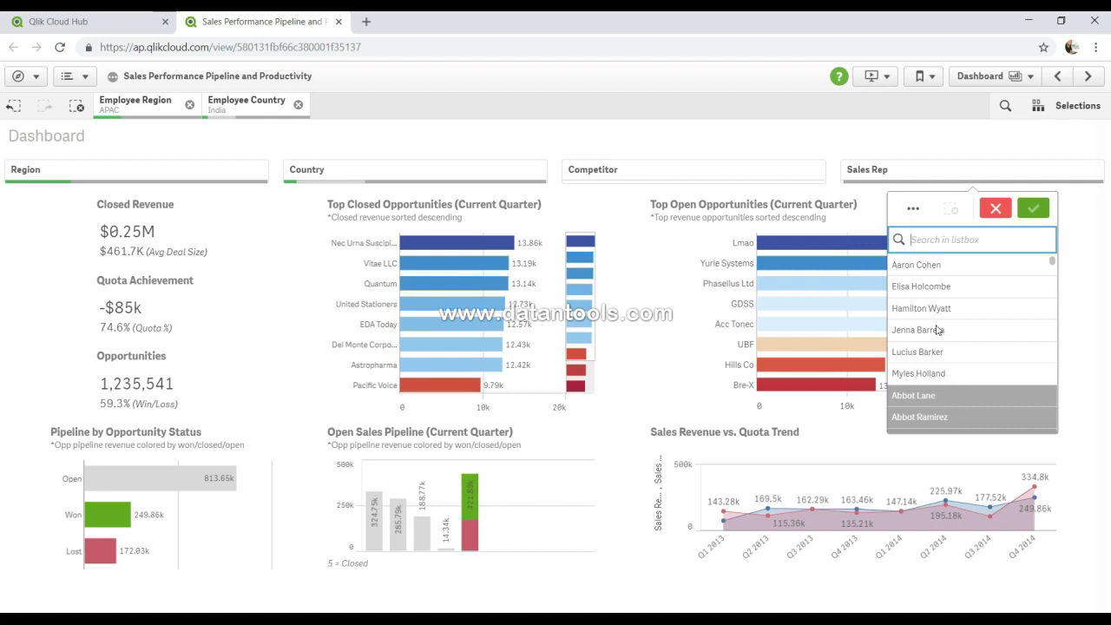
left_click(407, 174)
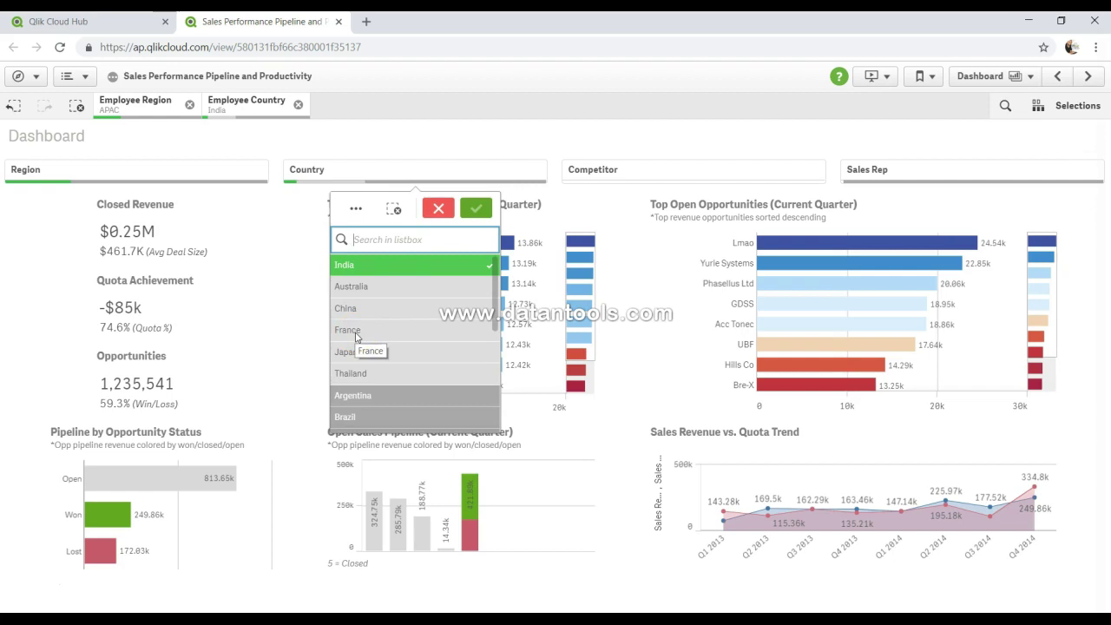
Glance at the Region list, scroll the Country list, and cancel it, keeping APAC and India filters
left_click(223, 173)
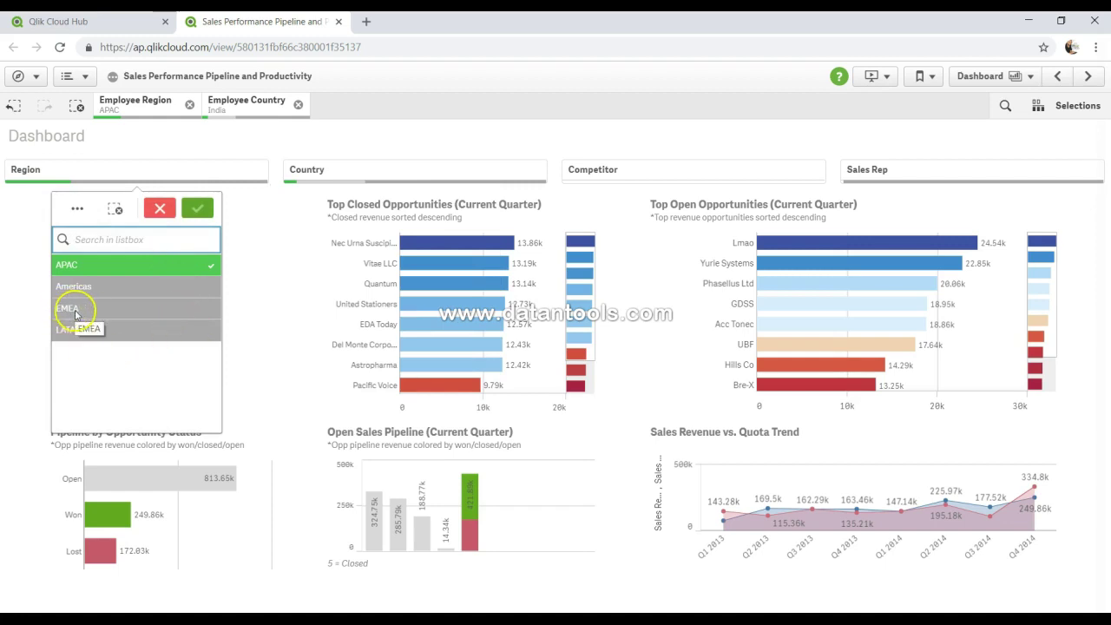
left_click(384, 170)
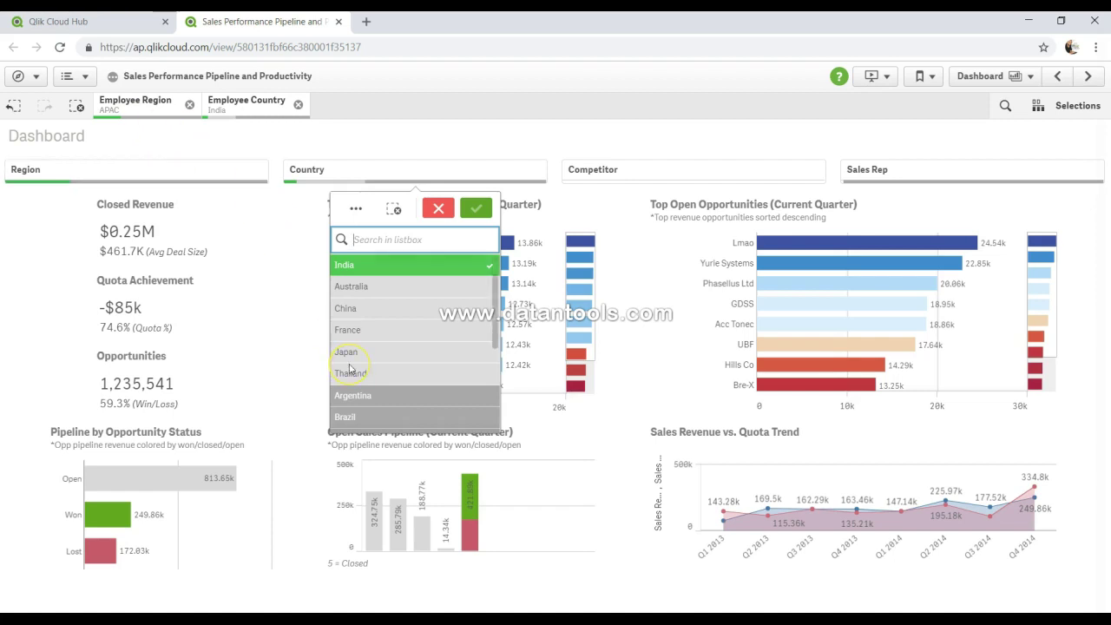
scroll(350, 369, "down", 4)
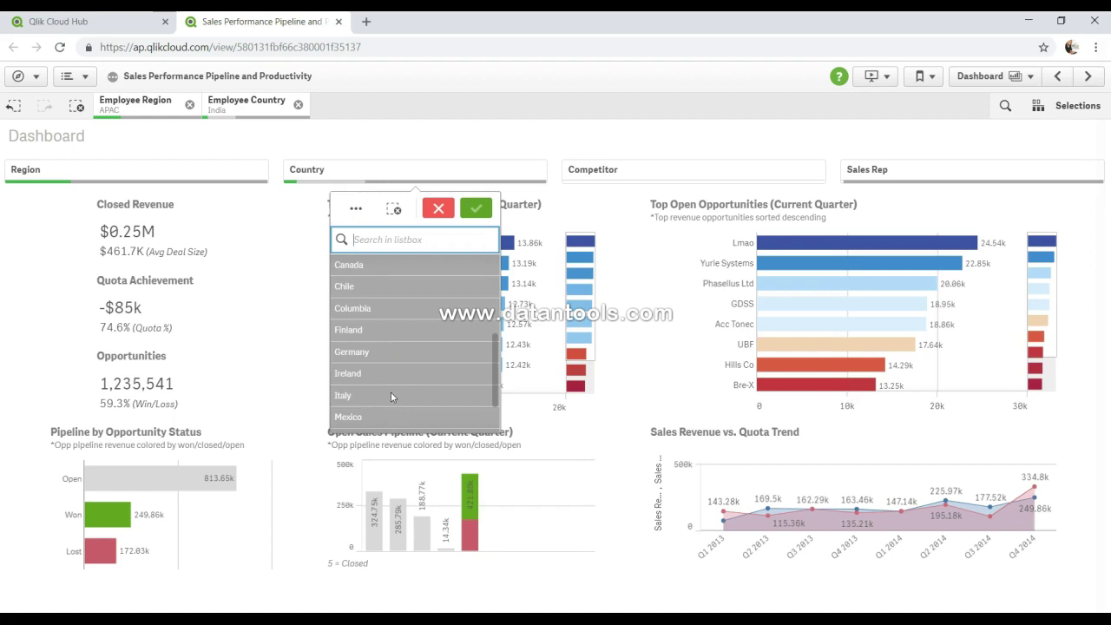
scroll(390, 391, "up", 5)
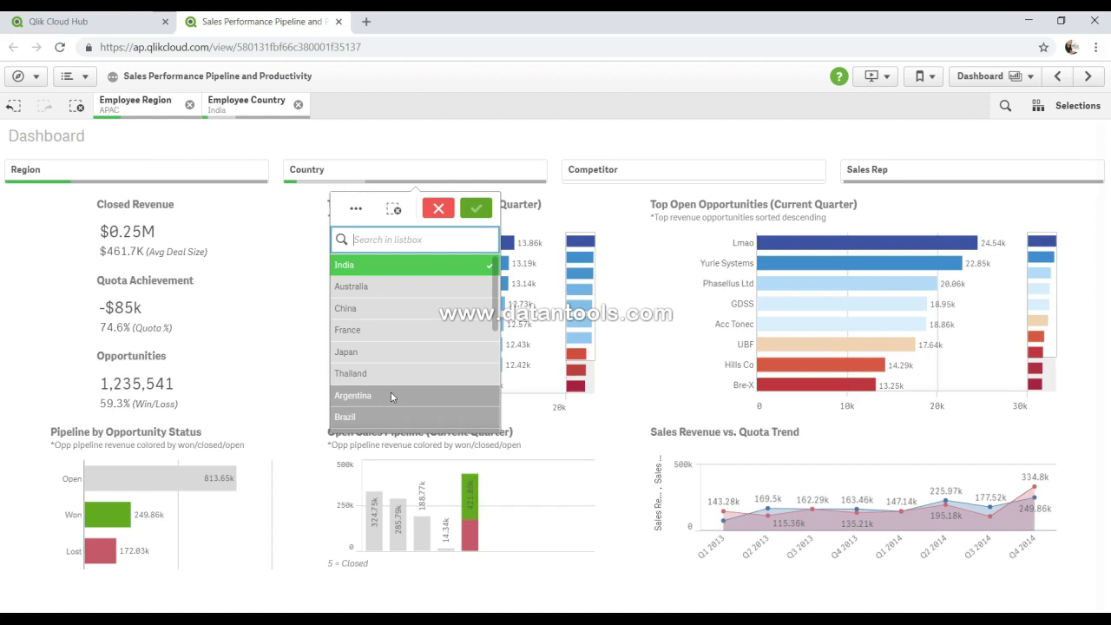
left_click(437, 207)
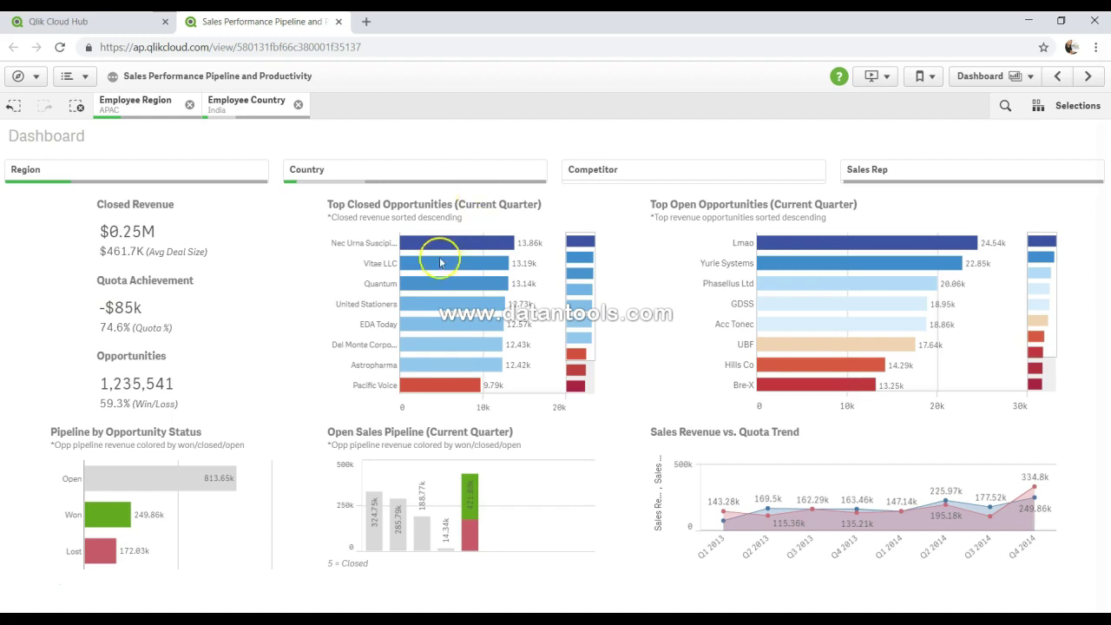
mouse_move(480, 262)
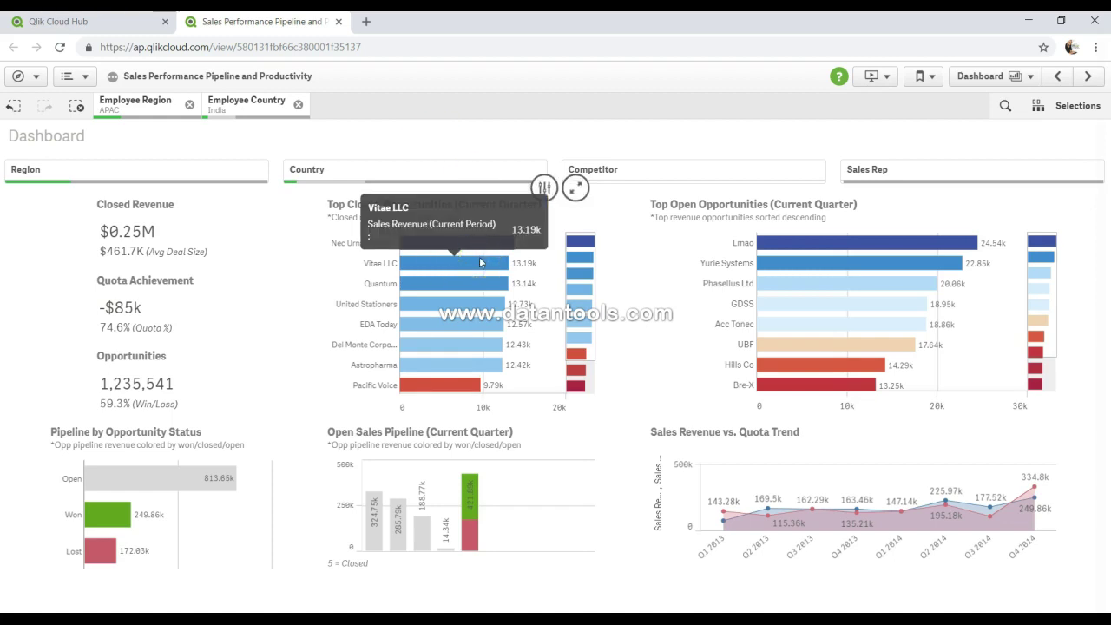
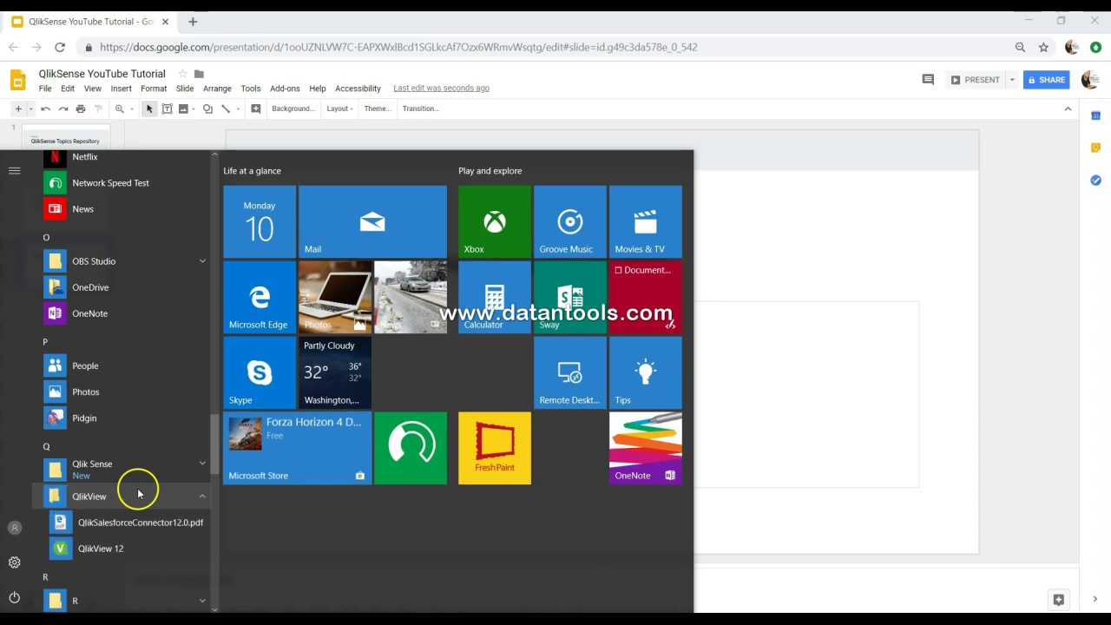
Launch Qlik Sense Desktop from the Qlik Sense folder in the Start menu
left_click(147, 463)
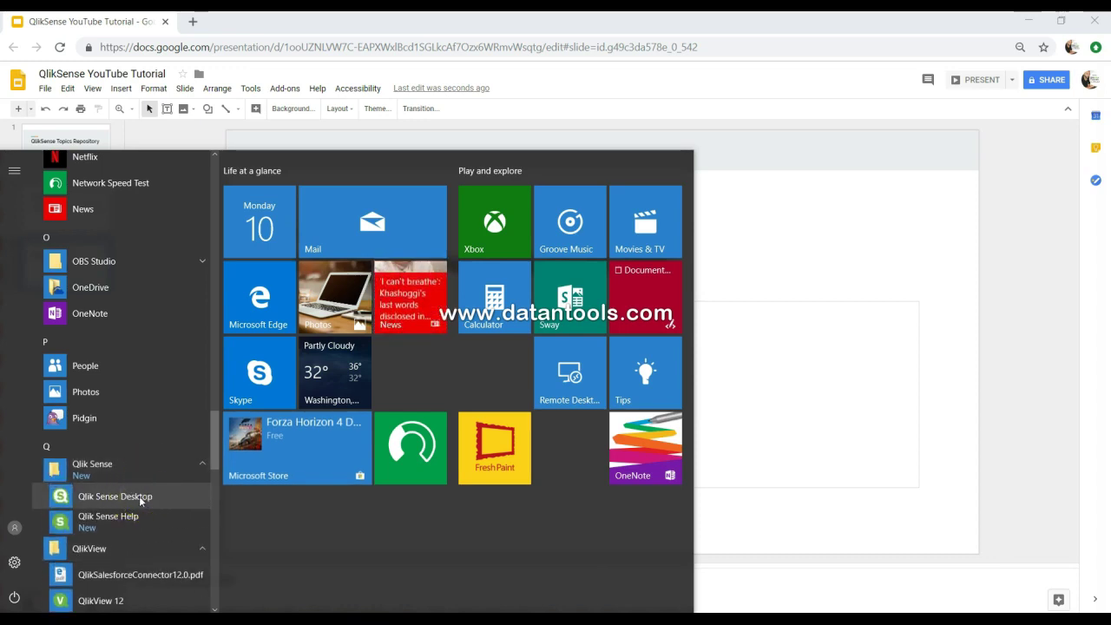
left_click(139, 495)
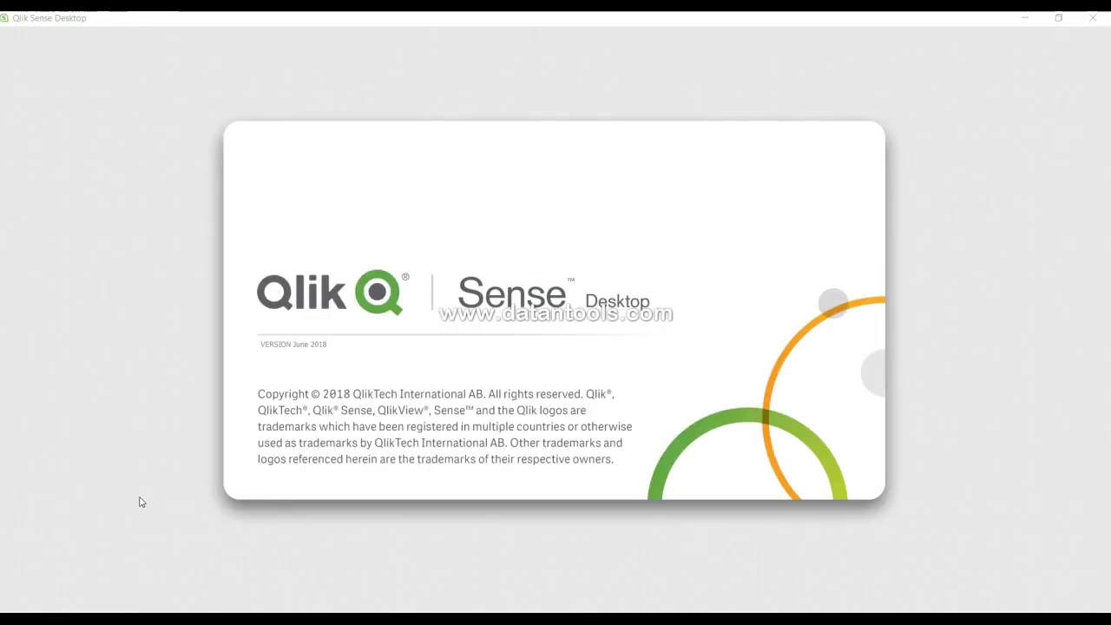
left_click(395, 343)
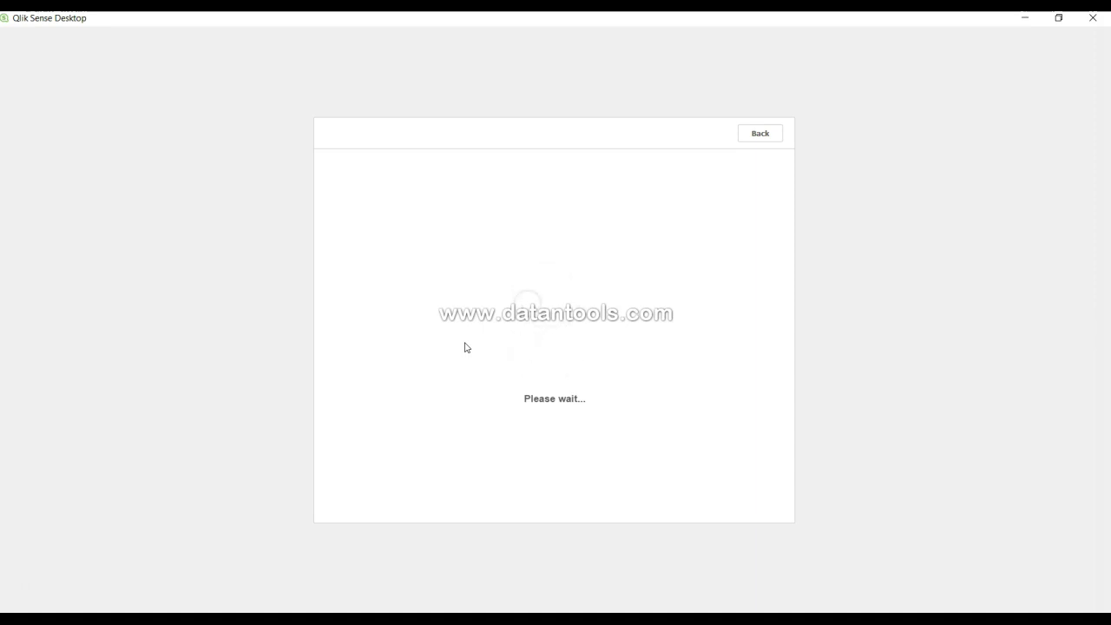
Enter the account username and password in the login form
left_click(508, 377)
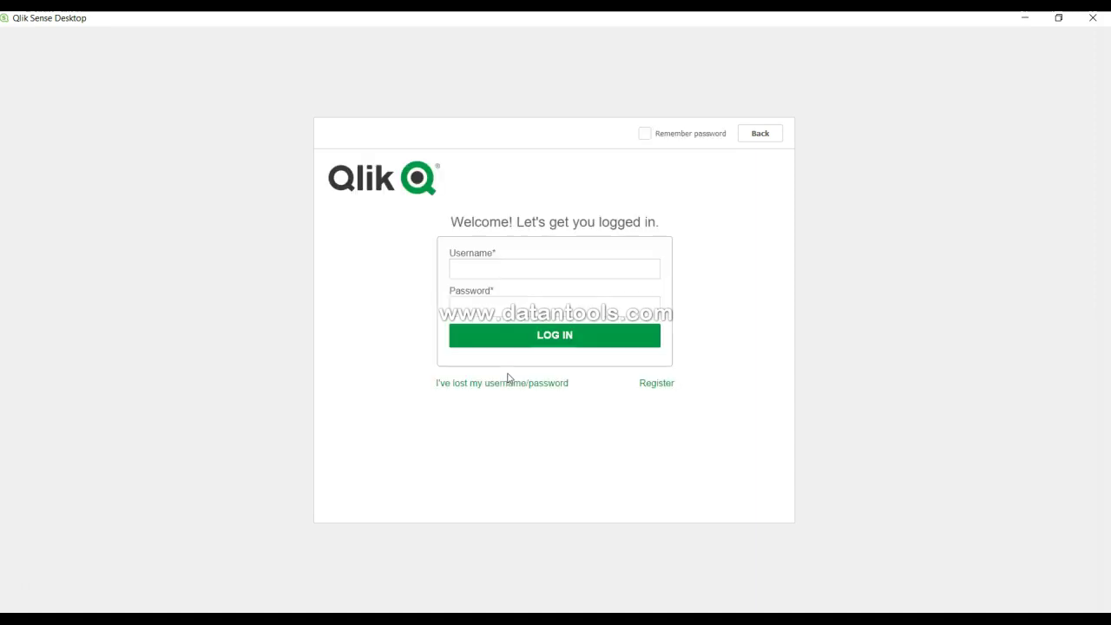
left_click(492, 273)
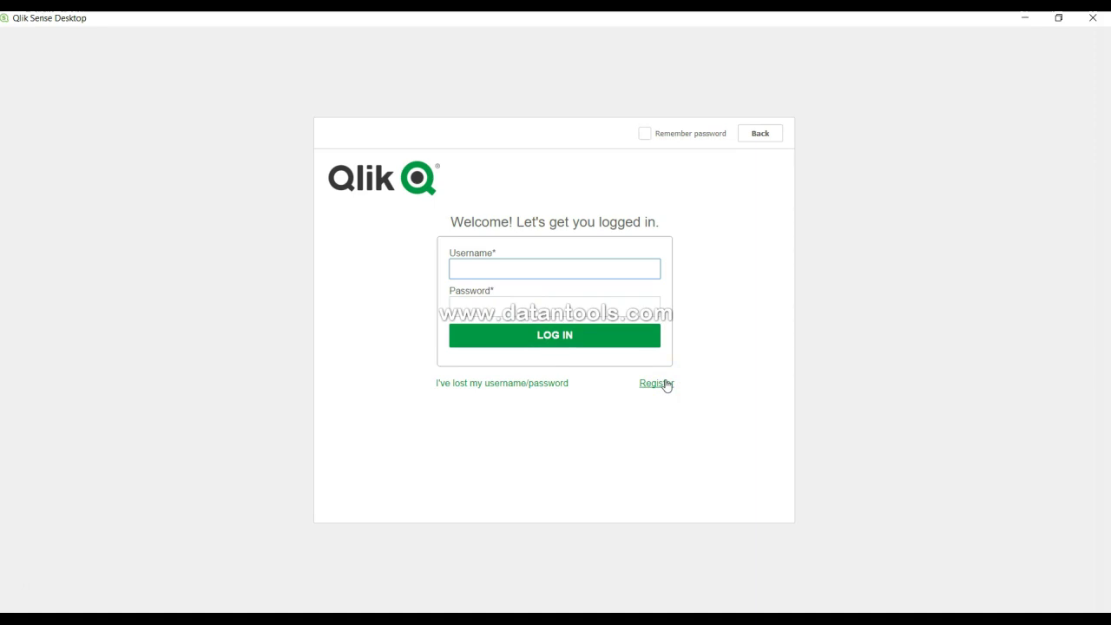
left_click(519, 269)
type("aba")
key("BackSpace")
key("BackSpace")
type("abhi251983")
key("Tab")
type("******")
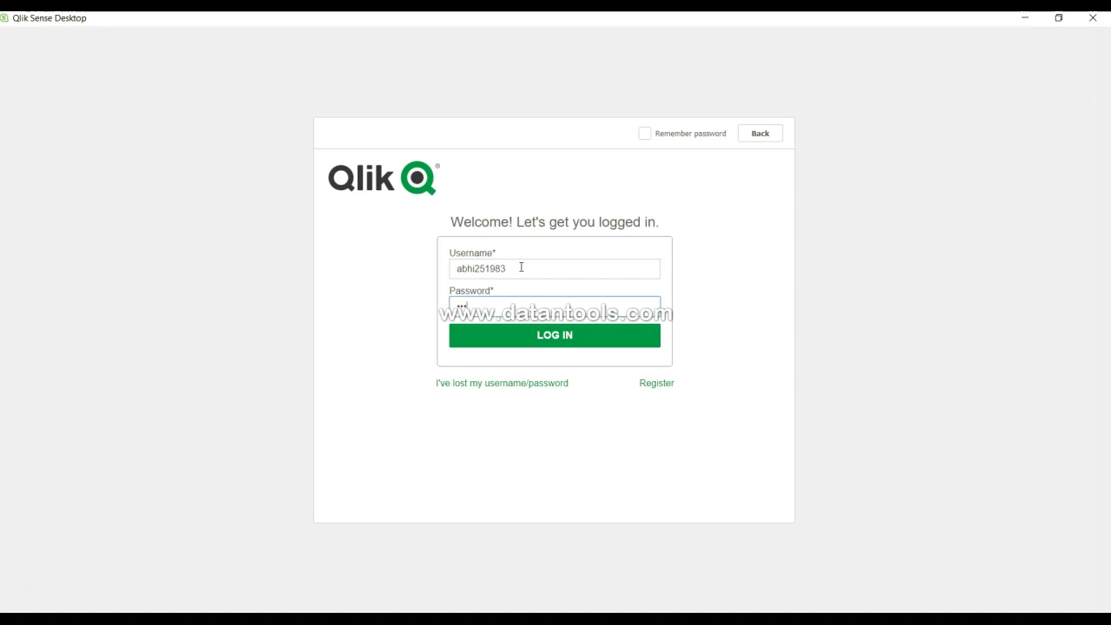
type("***")
Log in and turn on Remember password
left_click(548, 338)
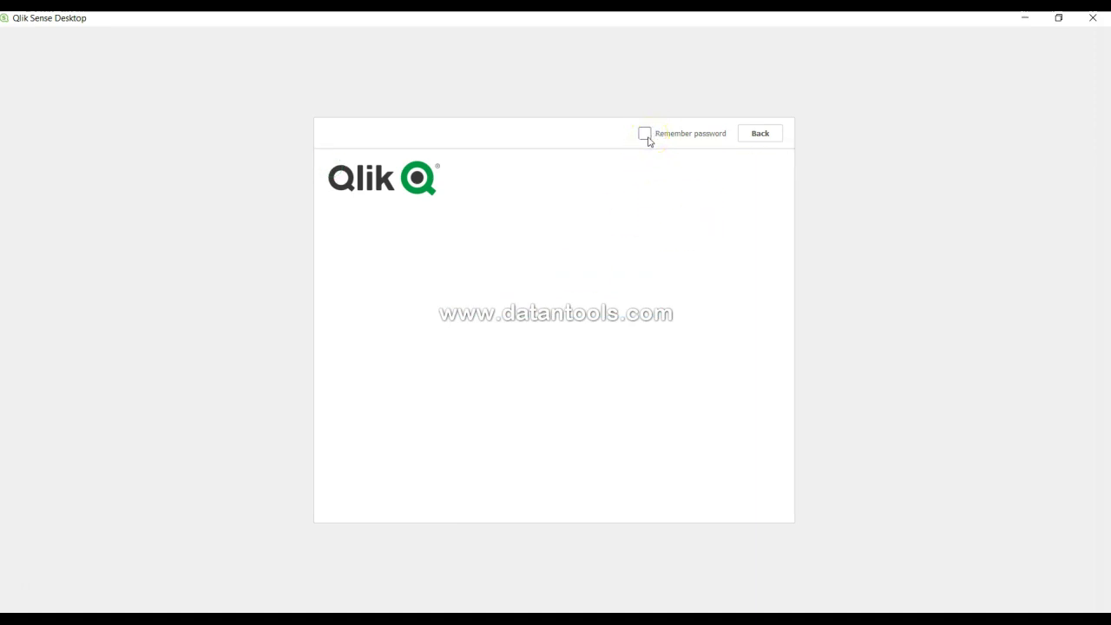
left_click(650, 141)
left_click(649, 136)
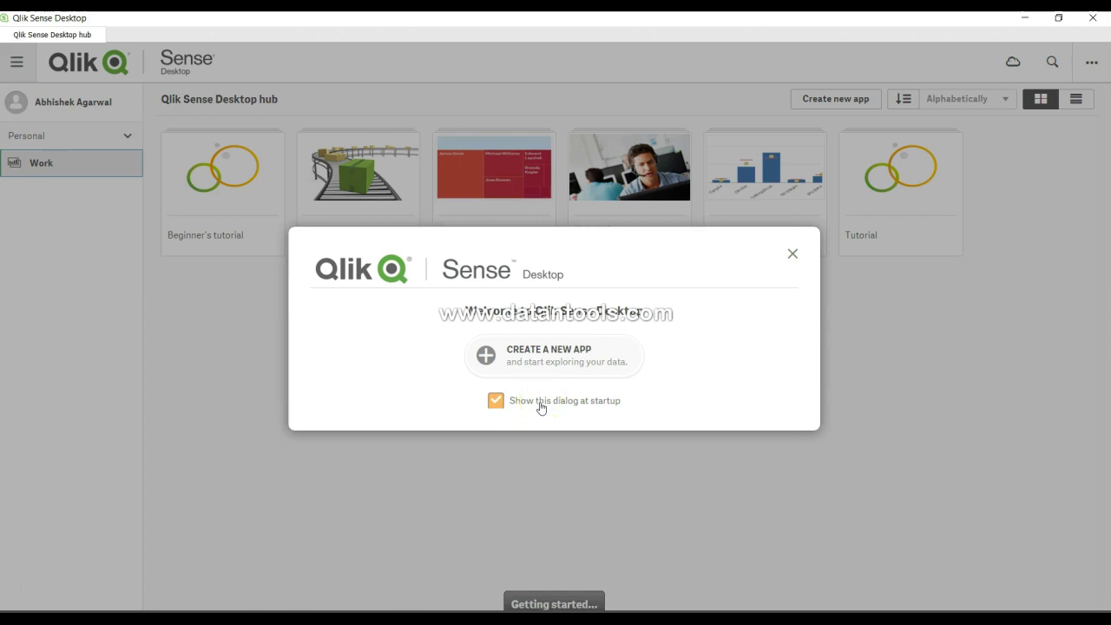
Untick 'Show this dialog at startup', close the welcome dialog, and collapse the Personal section
left_click(496, 402)
left_click(496, 403)
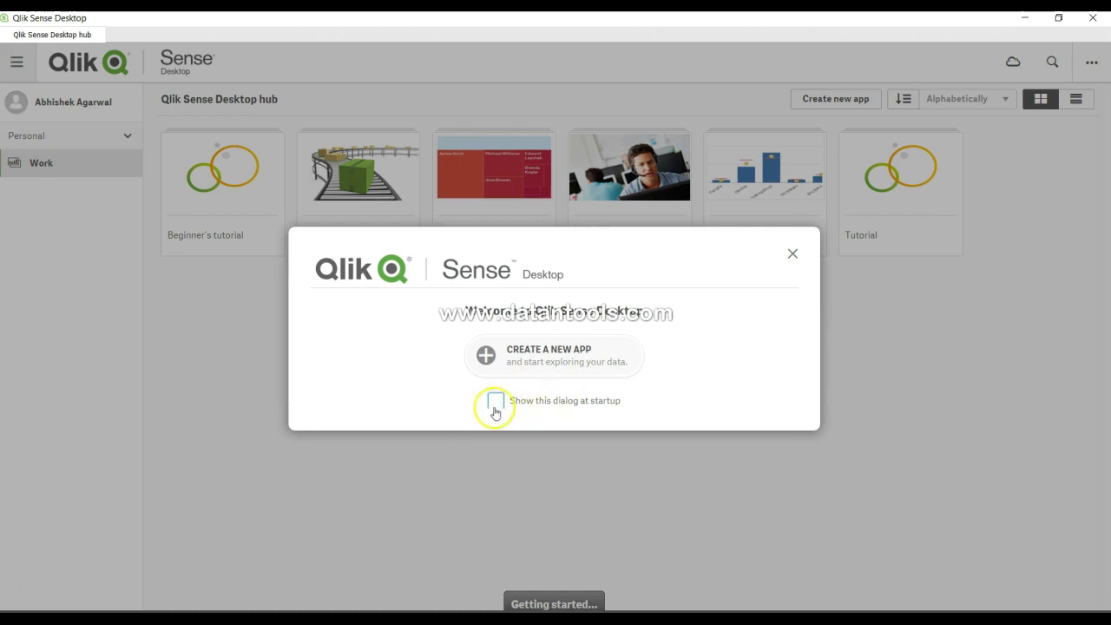
left_click(792, 256)
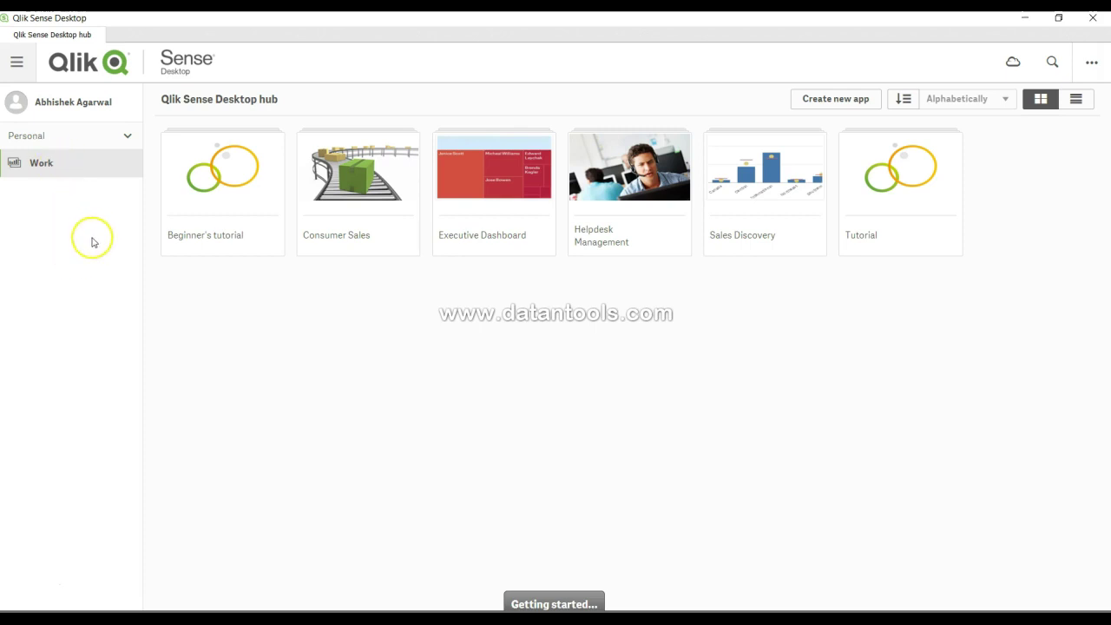
left_click(133, 142)
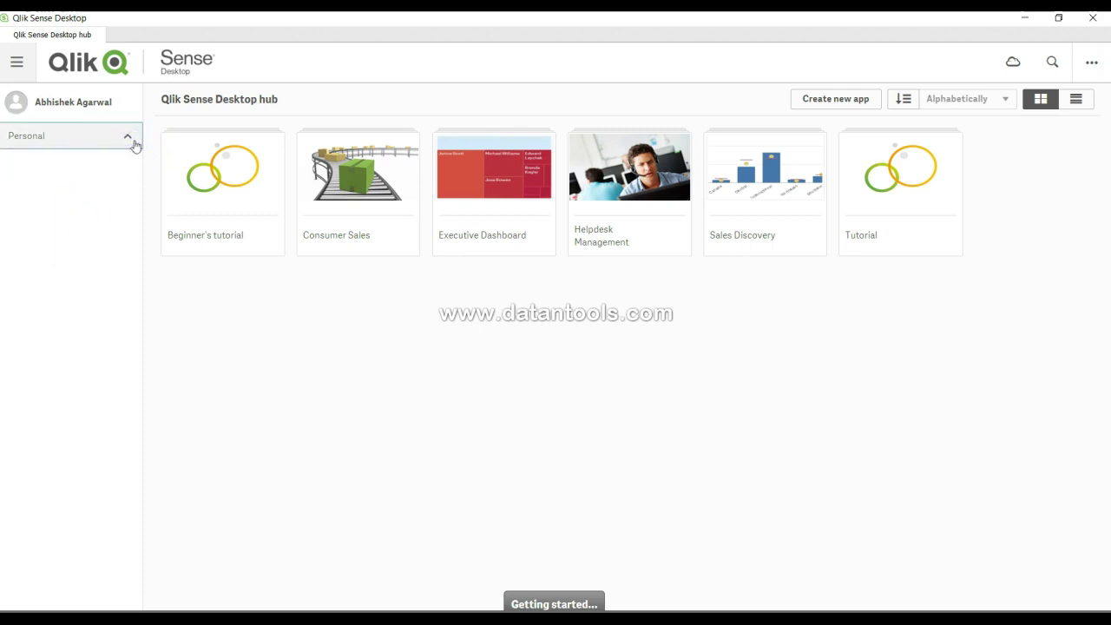
Hide the side panel and open the Consumer Sales app from its tile
left_click(133, 141)
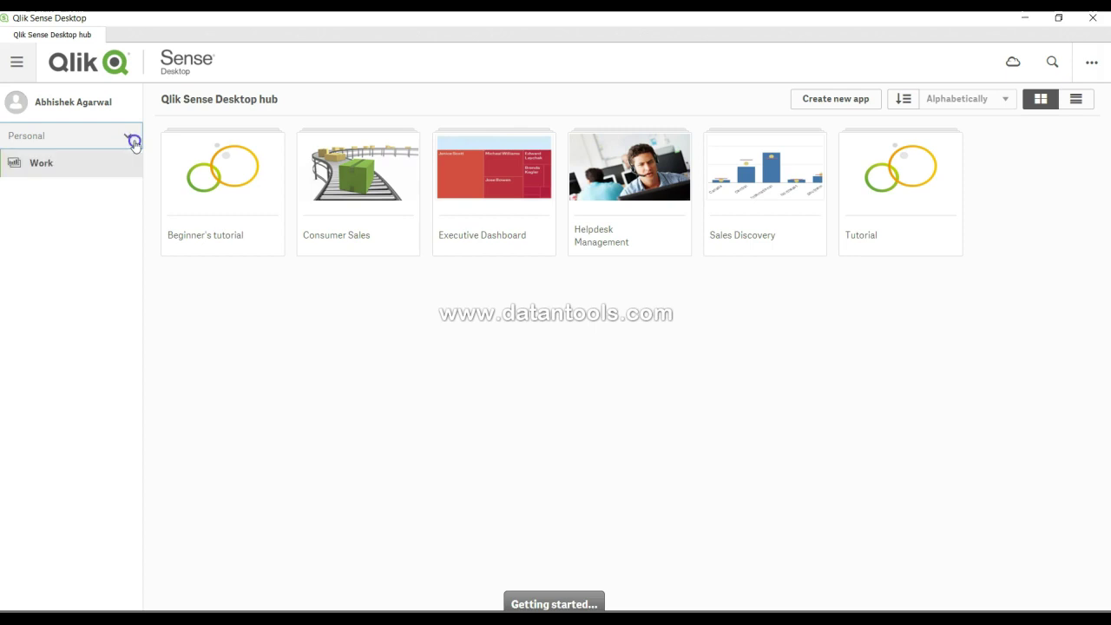
left_click(17, 63)
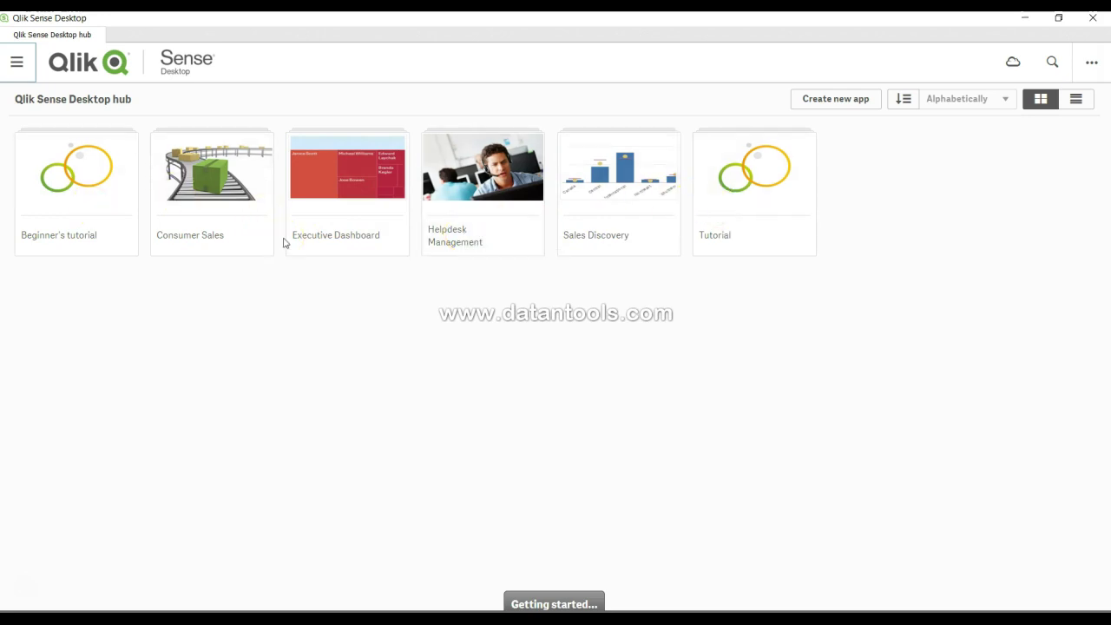
left_click(243, 201)
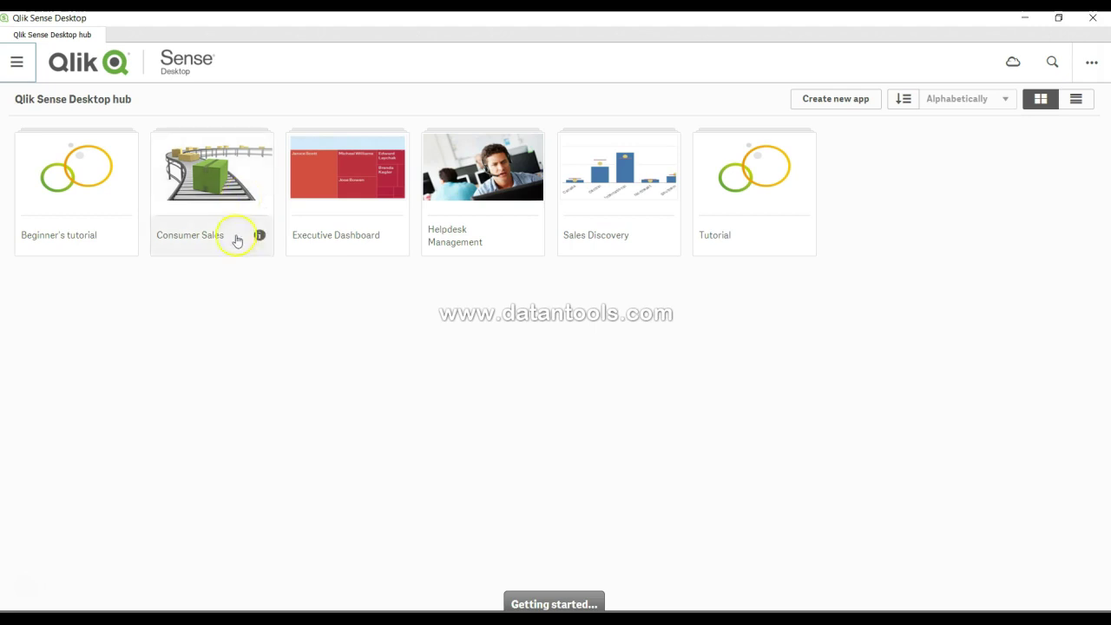
left_click(235, 209)
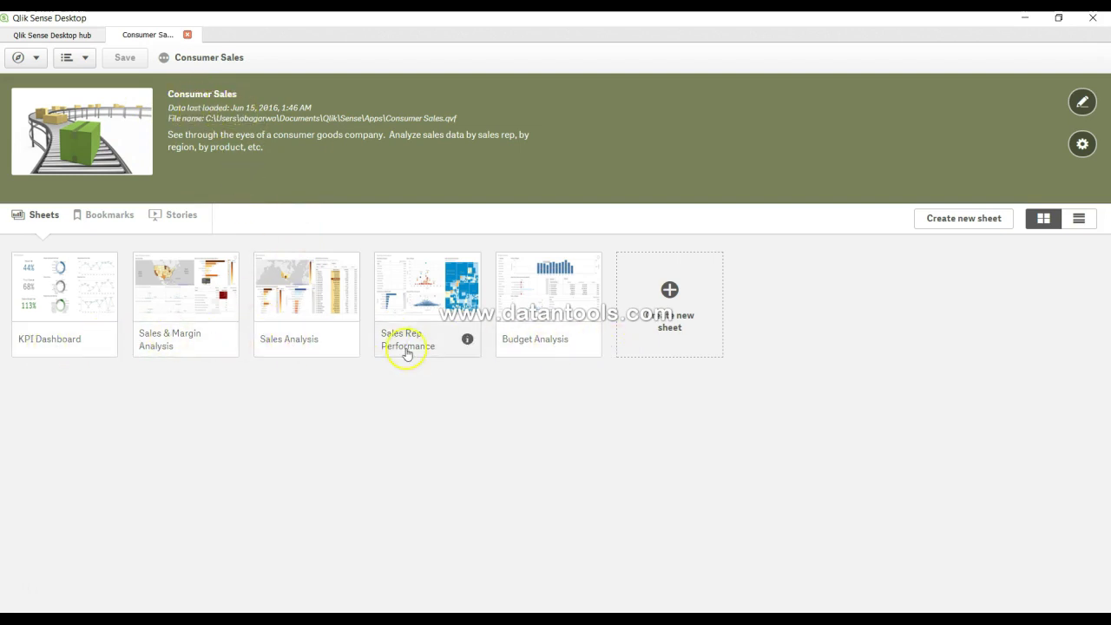
Open the KPI Dashboard sheet, then close the Consumer Sales tab
left_click(112, 301)
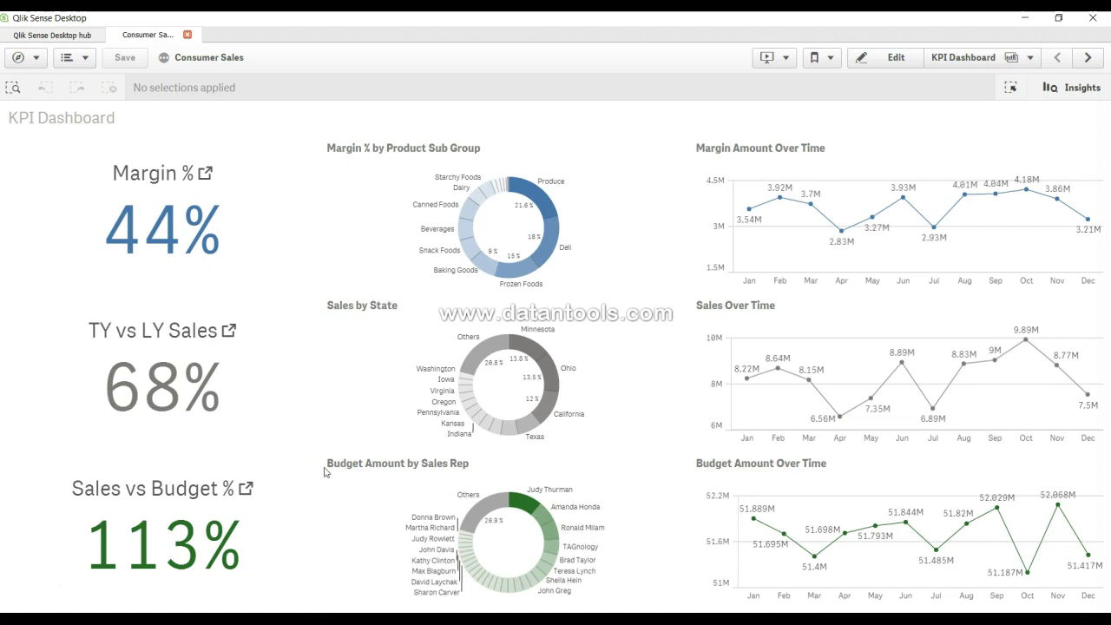
left_click(161, 35)
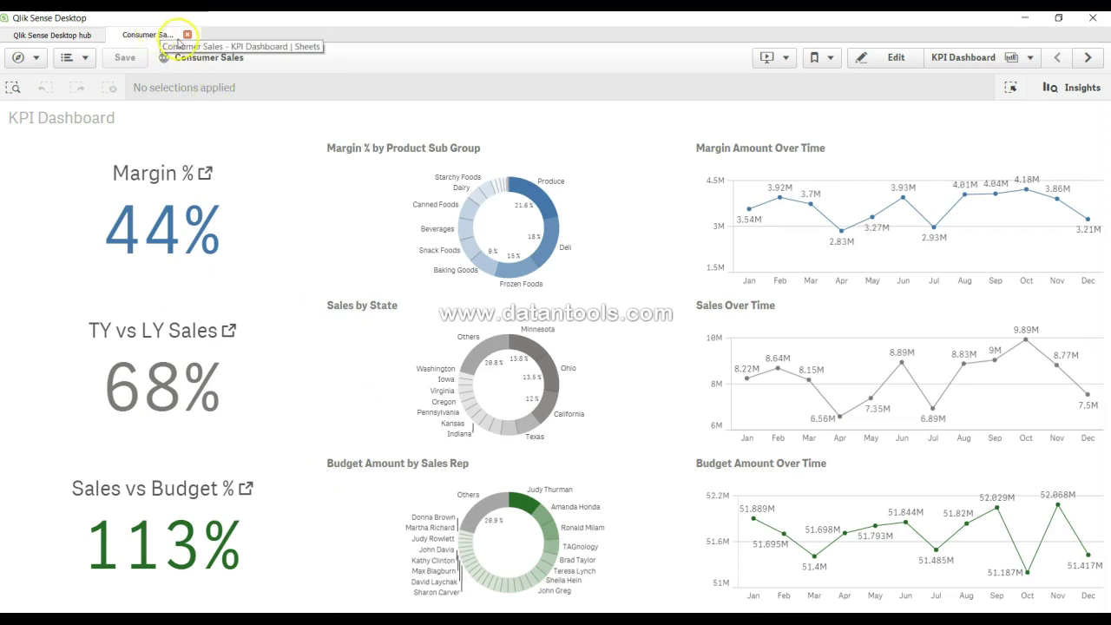
left_click(187, 35)
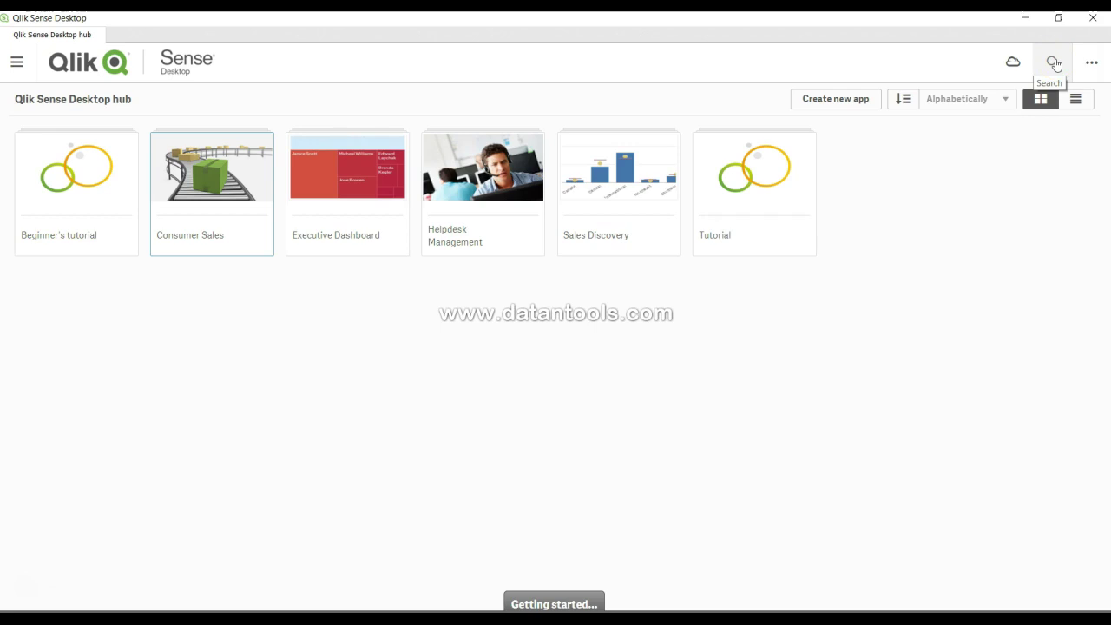
left_click(1086, 64)
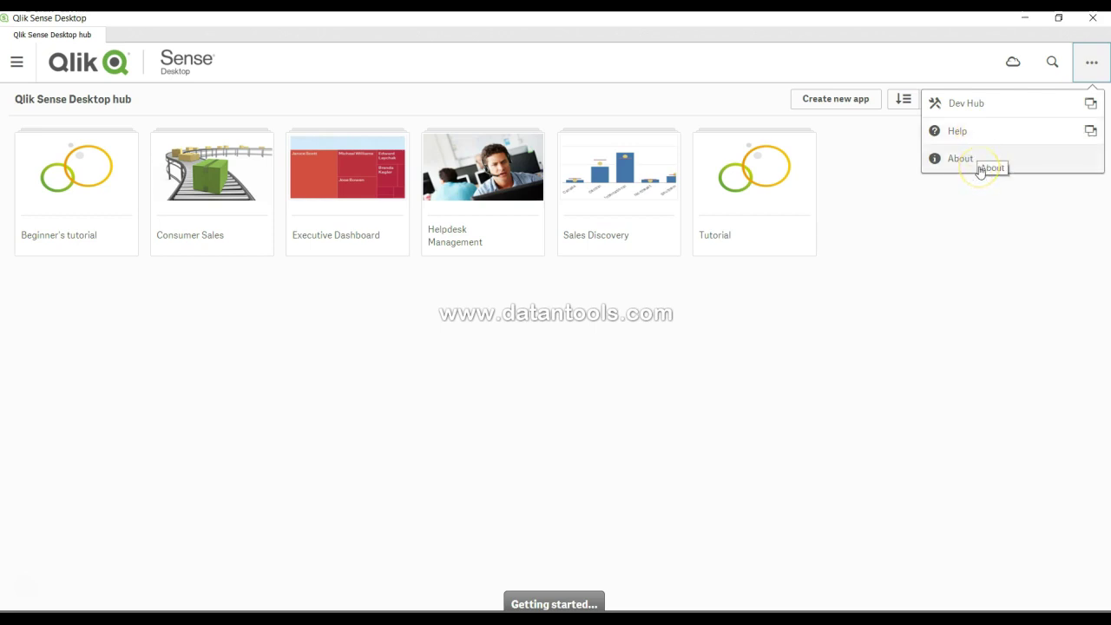
left_click(955, 281)
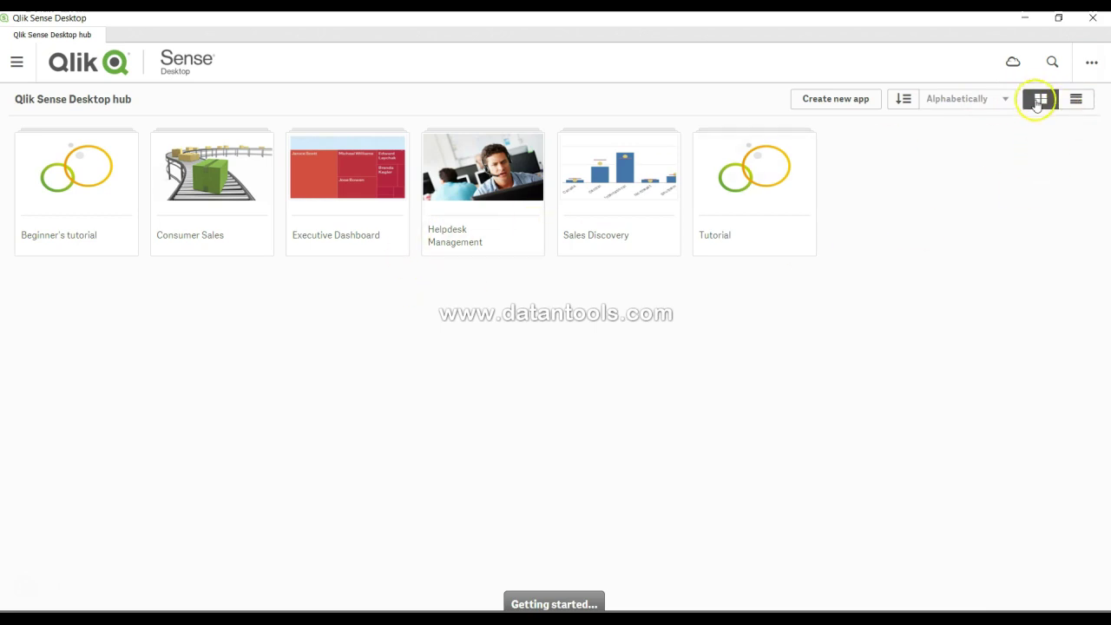
left_click(1075, 101)
scroll(409, 390, "down", 3)
scroll(409, 389, "up", 3)
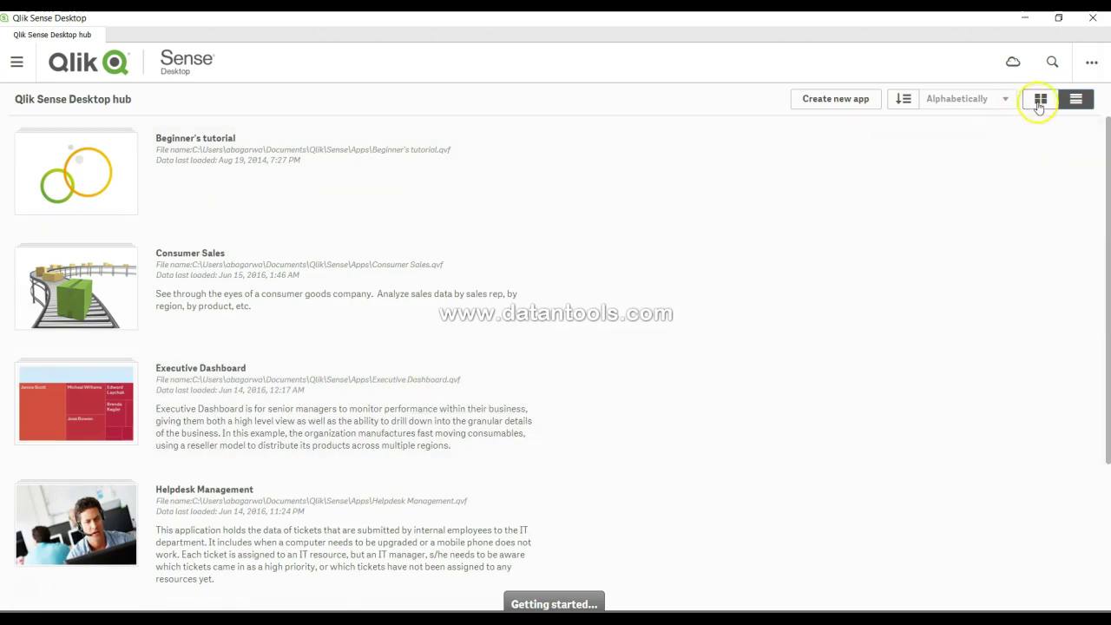
left_click(1041, 100)
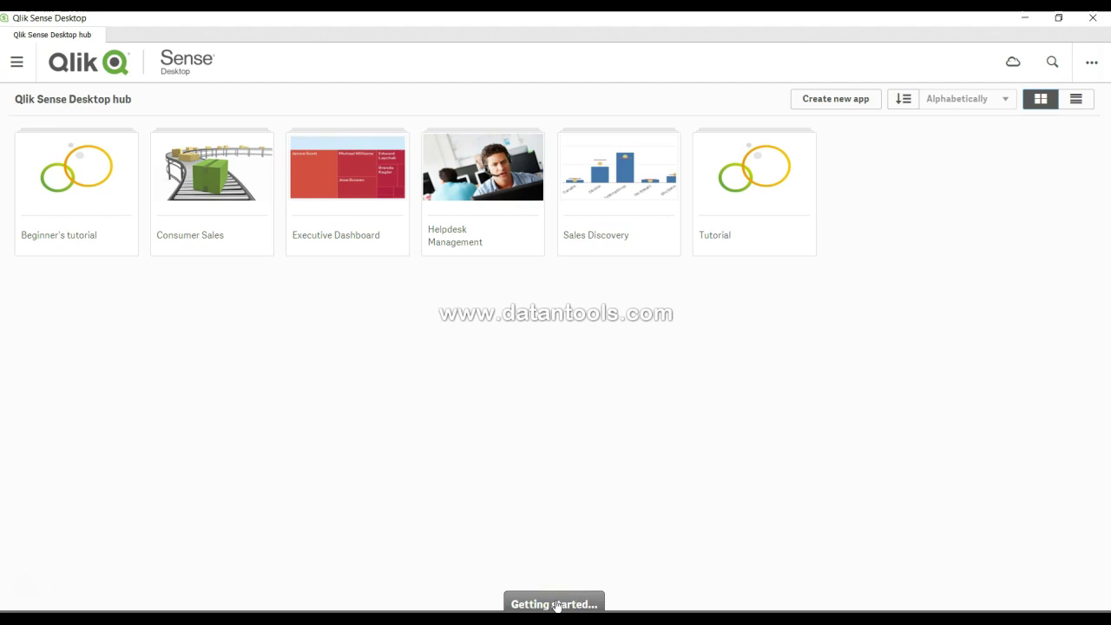
left_click(557, 605)
left_click(1094, 64)
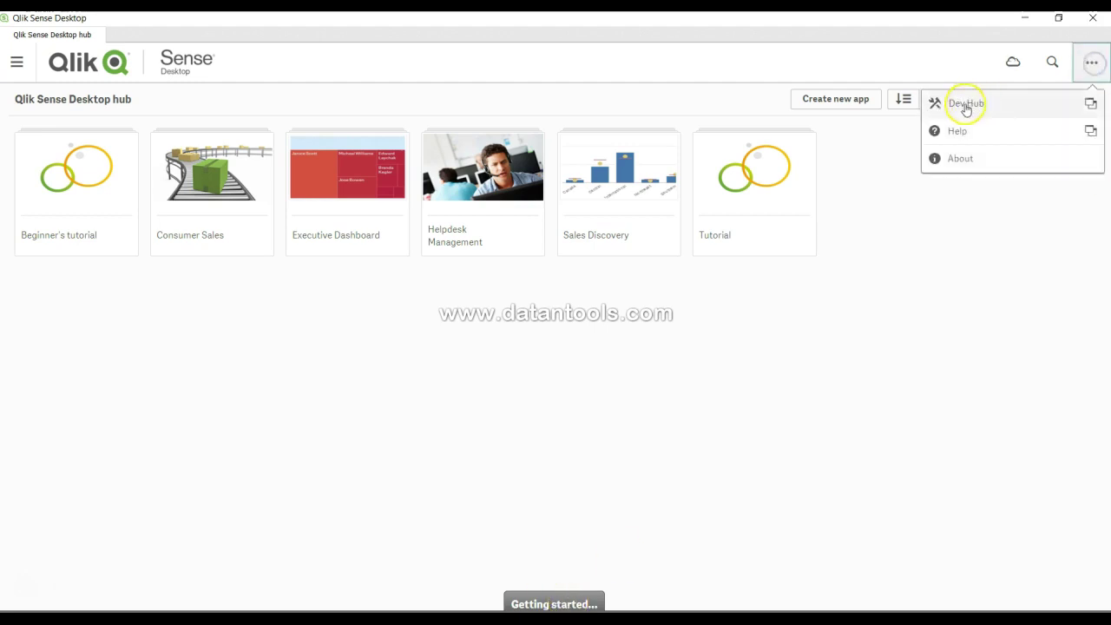
left_click(863, 297)
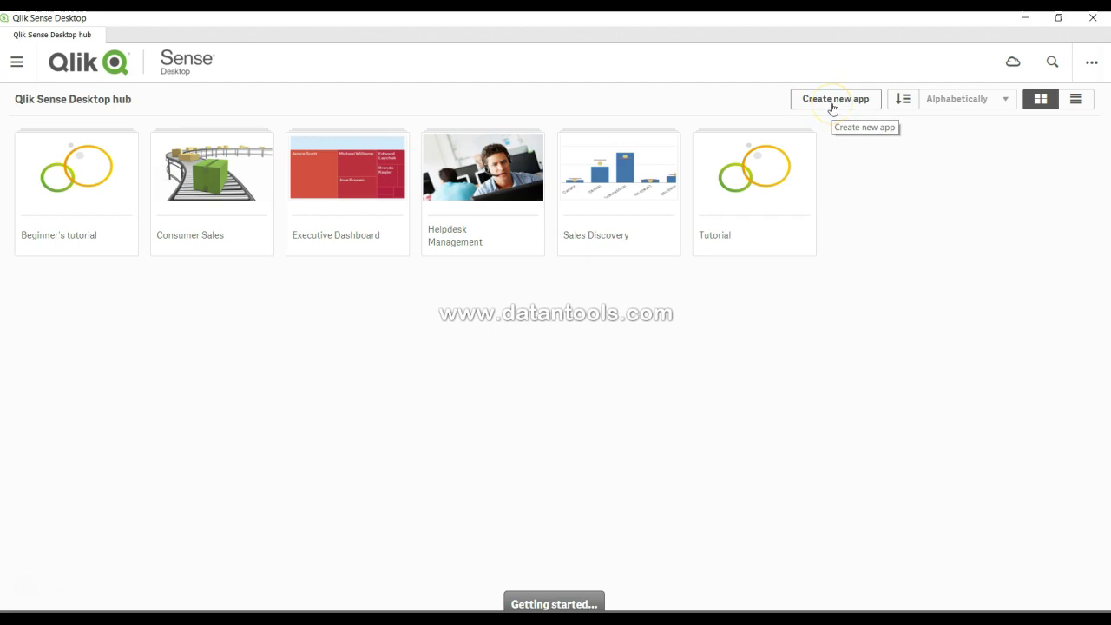
Create a new app named 'Sales' and open it
left_click(832, 107)
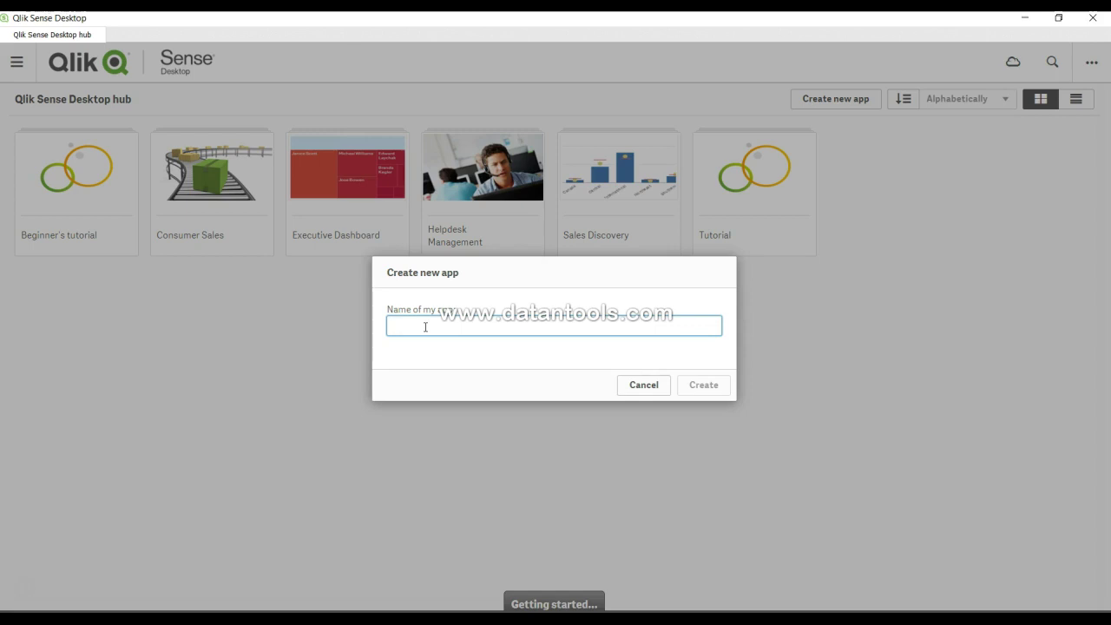
type("Sales")
left_click(706, 390)
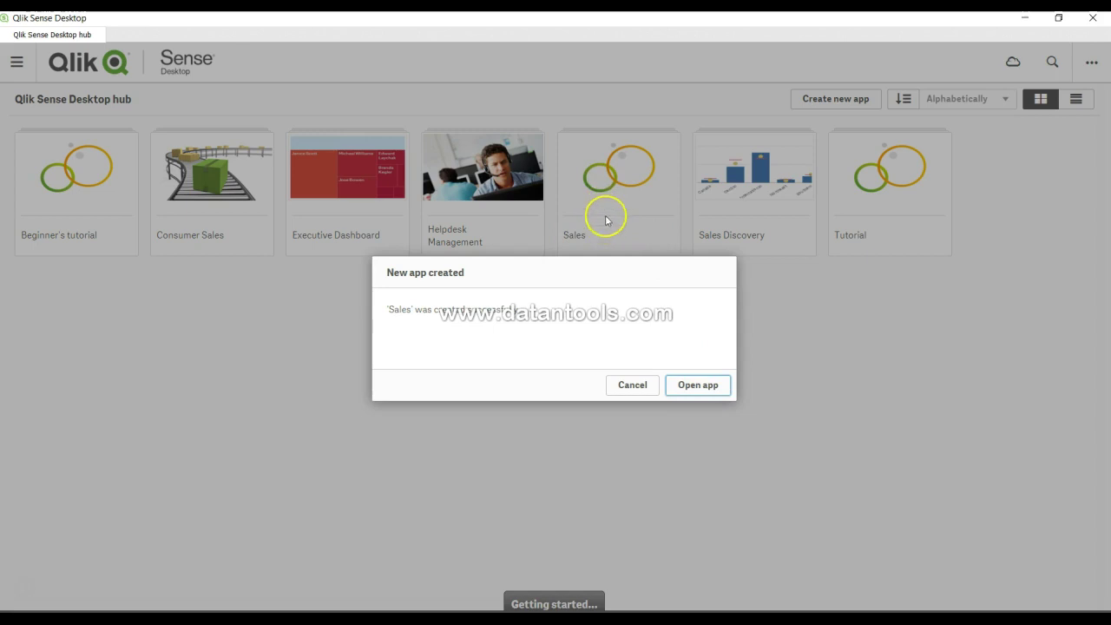
left_click(703, 391)
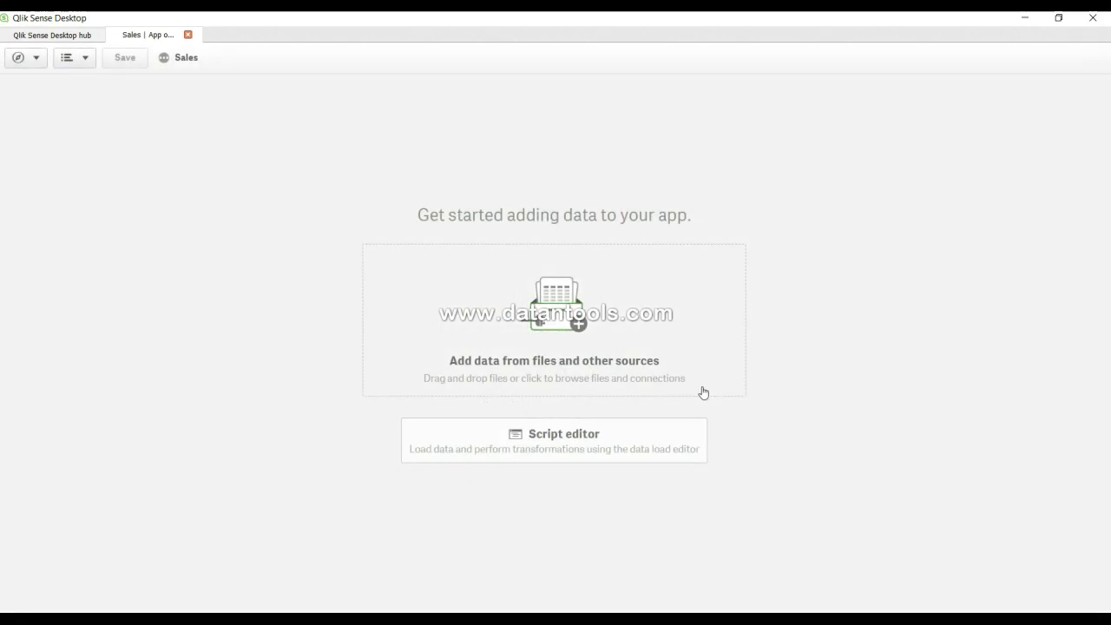
Open 'Add data from files and other sources' to list the data connectors for Sales
left_click(543, 395)
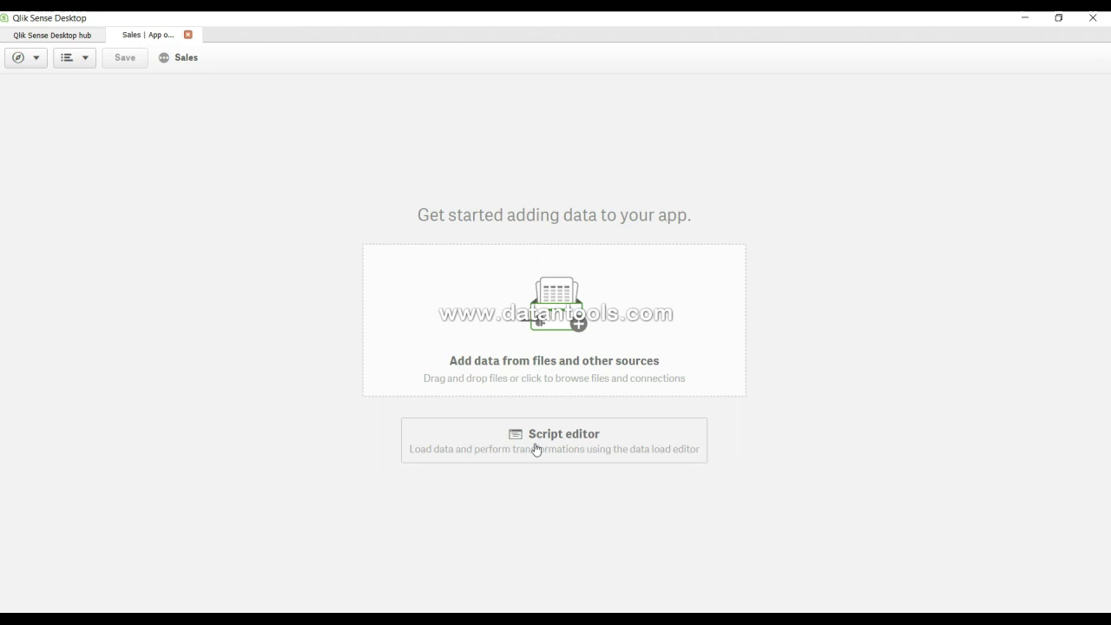
left_click(552, 349)
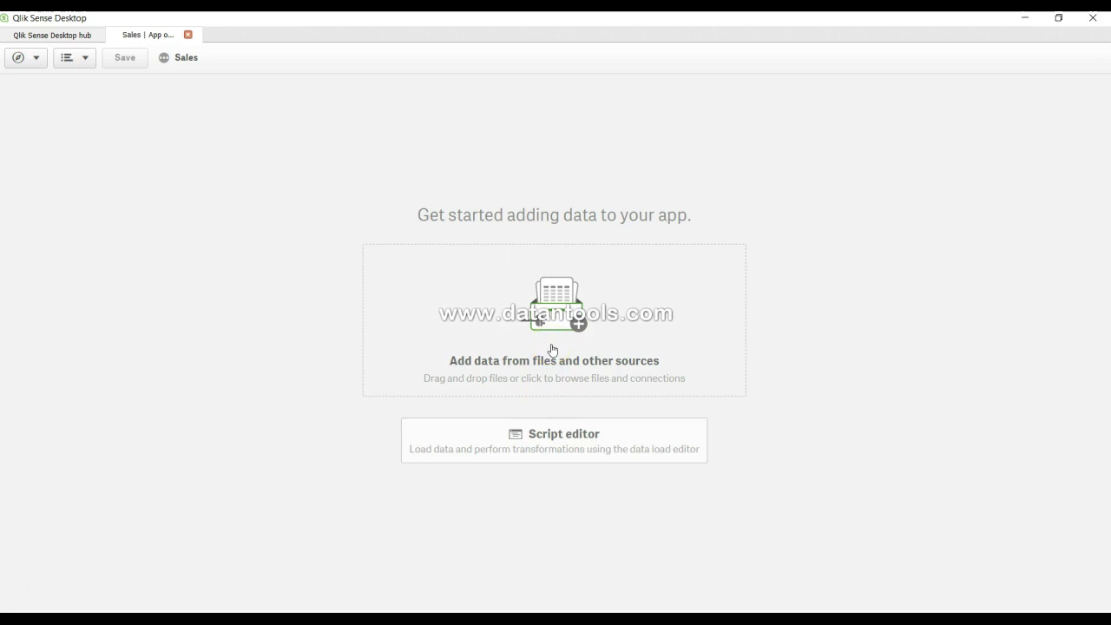
left_click(552, 349)
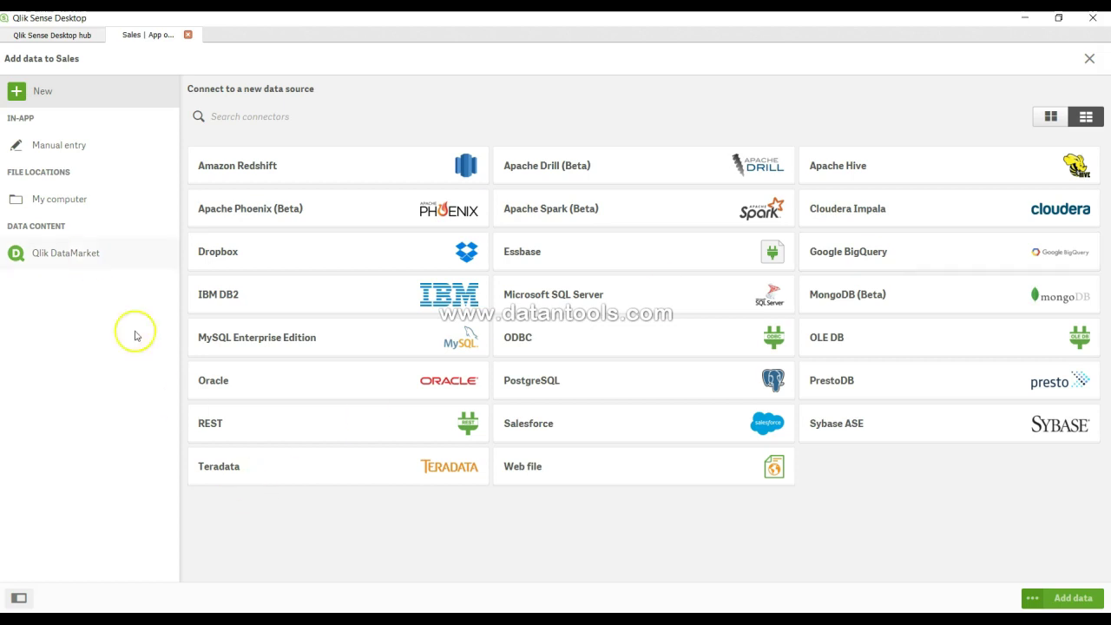
Browse My computer to C > Users > user folder > Desktop and scroll to sales.xls
left_click(80, 209)
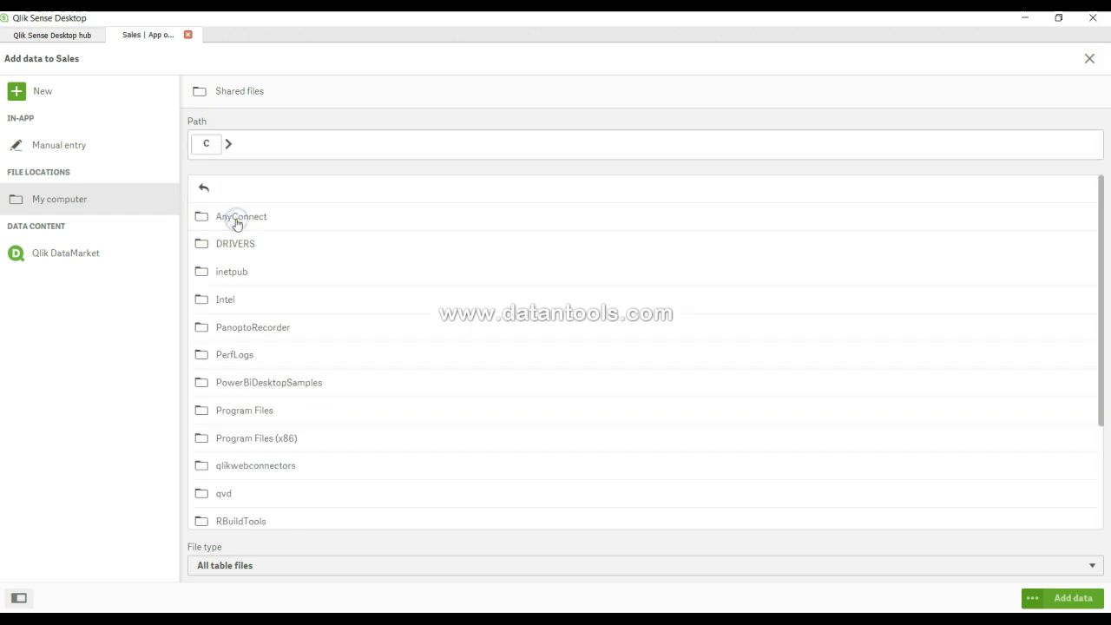
scroll(266, 415, "down", 3)
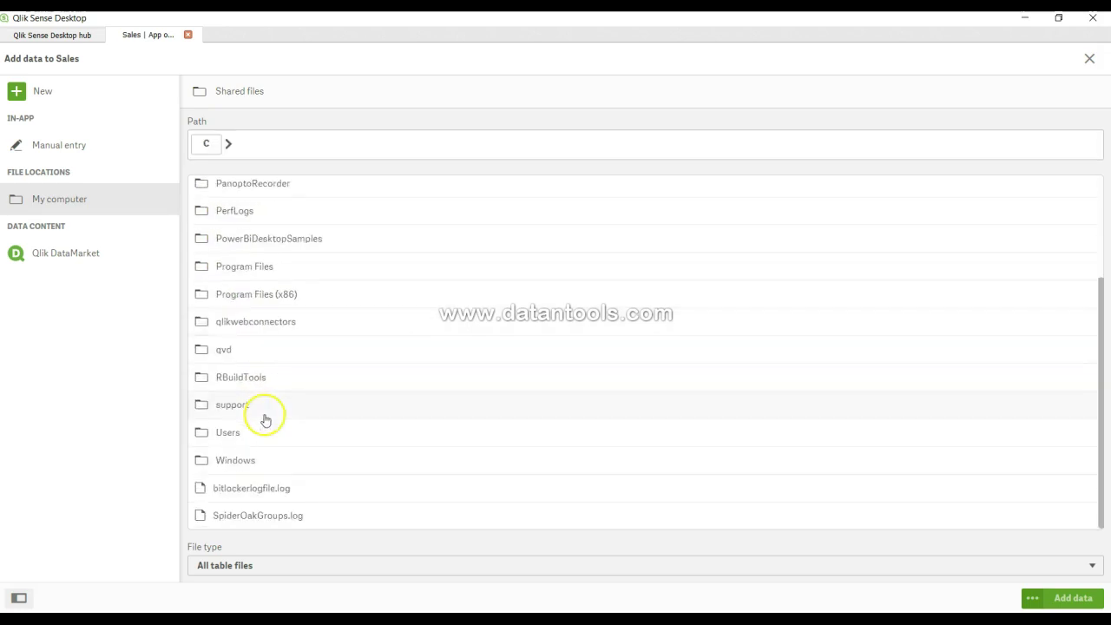
left_click(249, 437)
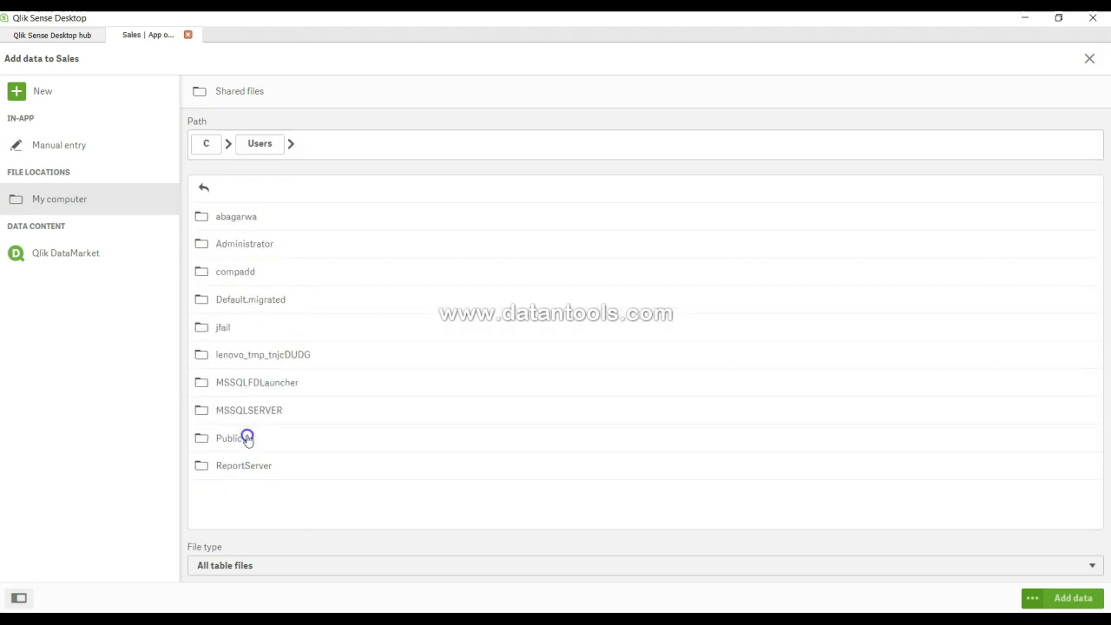
left_click(240, 217)
scroll(241, 414, "down", 10)
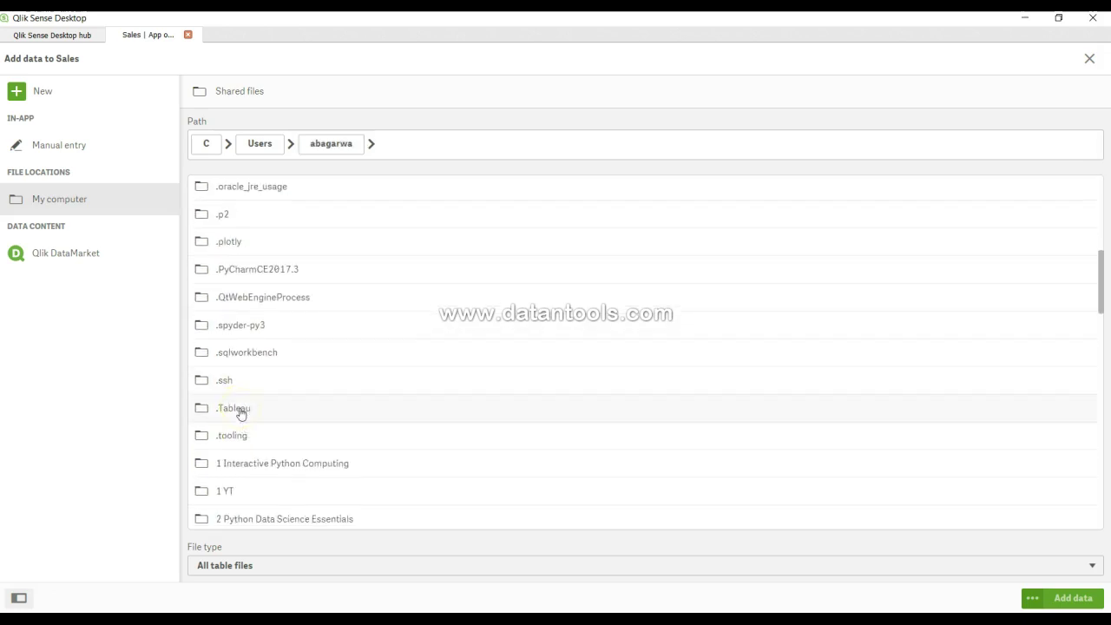
scroll(242, 414, "down", 5)
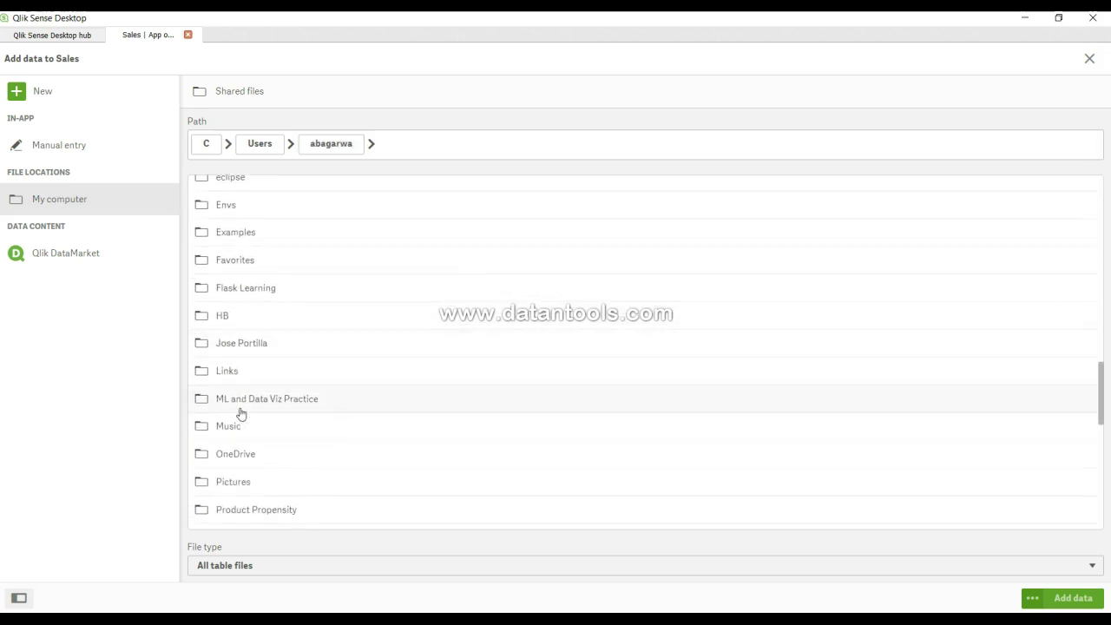
scroll(241, 414, "up", 5)
scroll(241, 415, "up", 3)
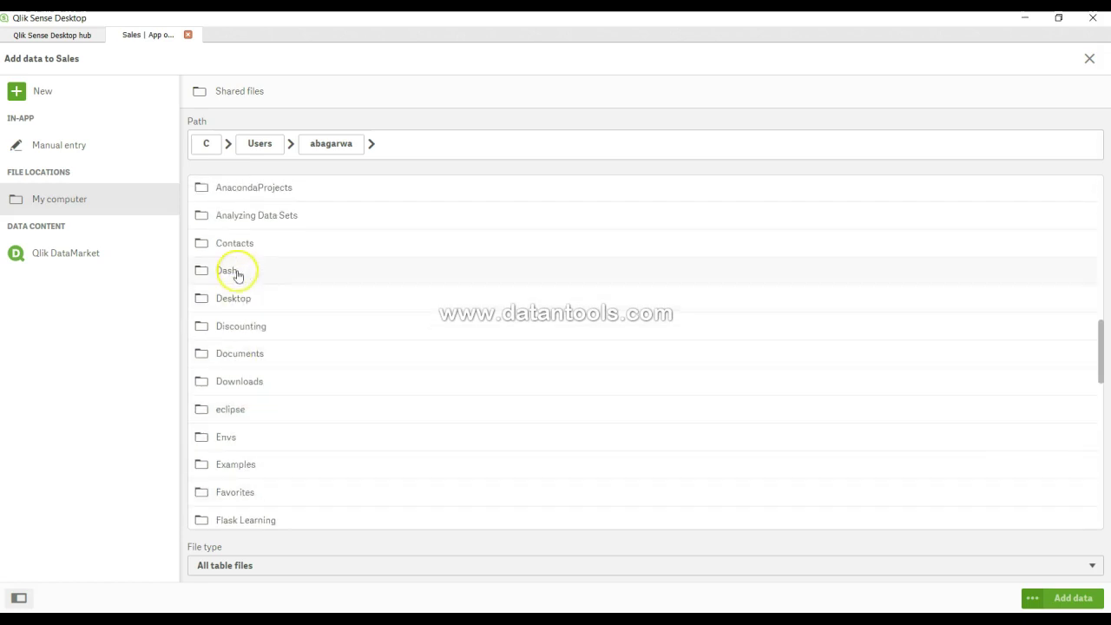
left_click(236, 297)
scroll(260, 404, "down", 5)
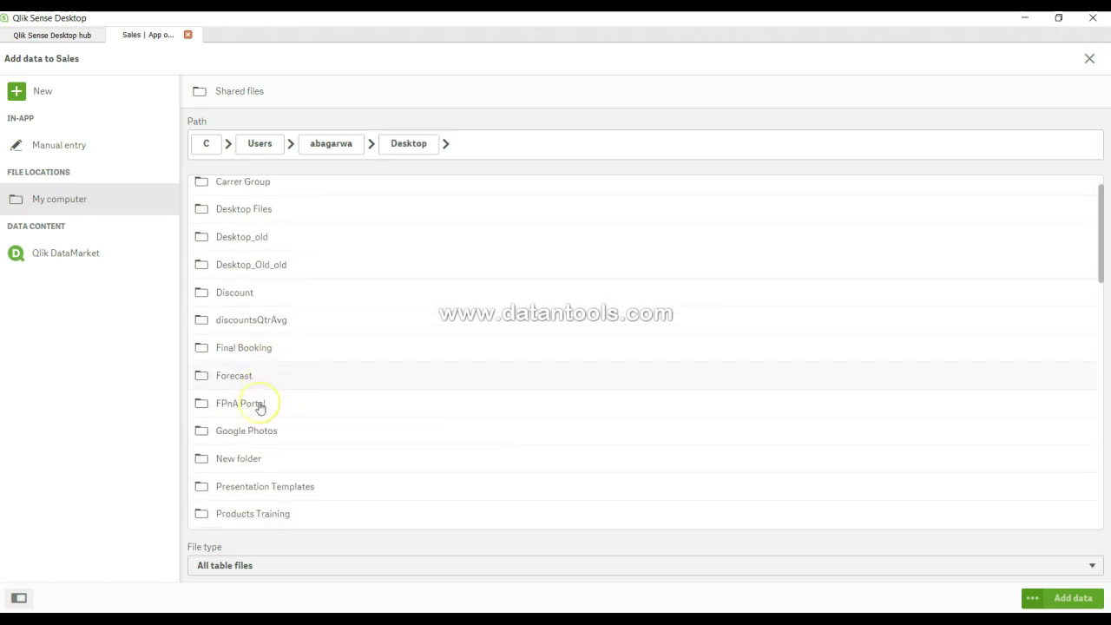
scroll(260, 407, "down", 3)
scroll(257, 407, "down", 4)
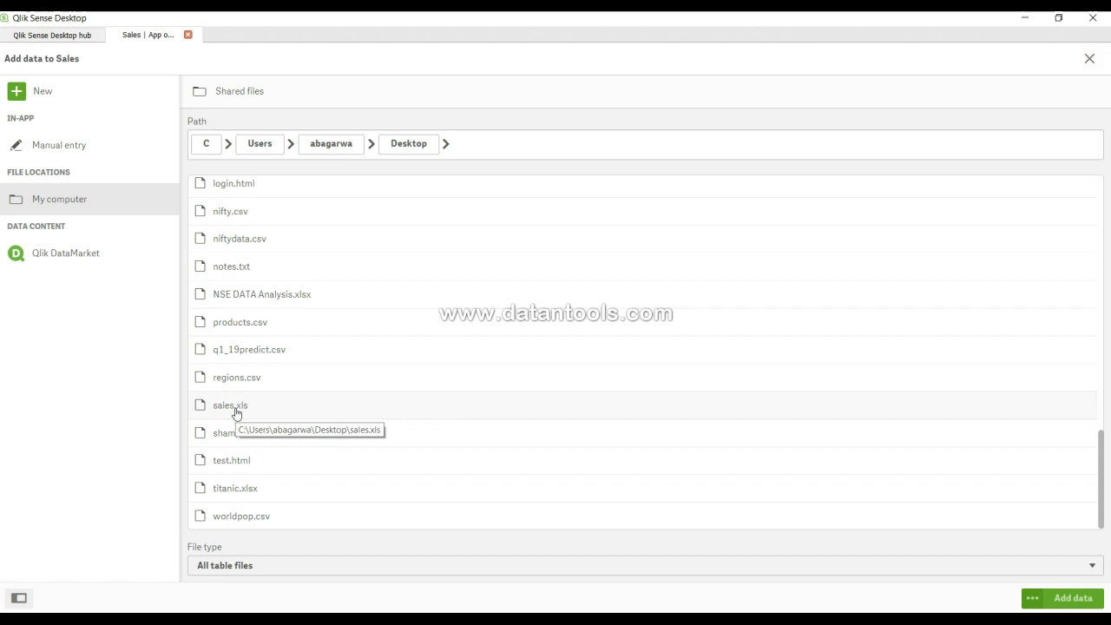
Preview sales.xls as Excel (XLS), loading only the Orders$ table with its 21 fields
left_click(236, 411)
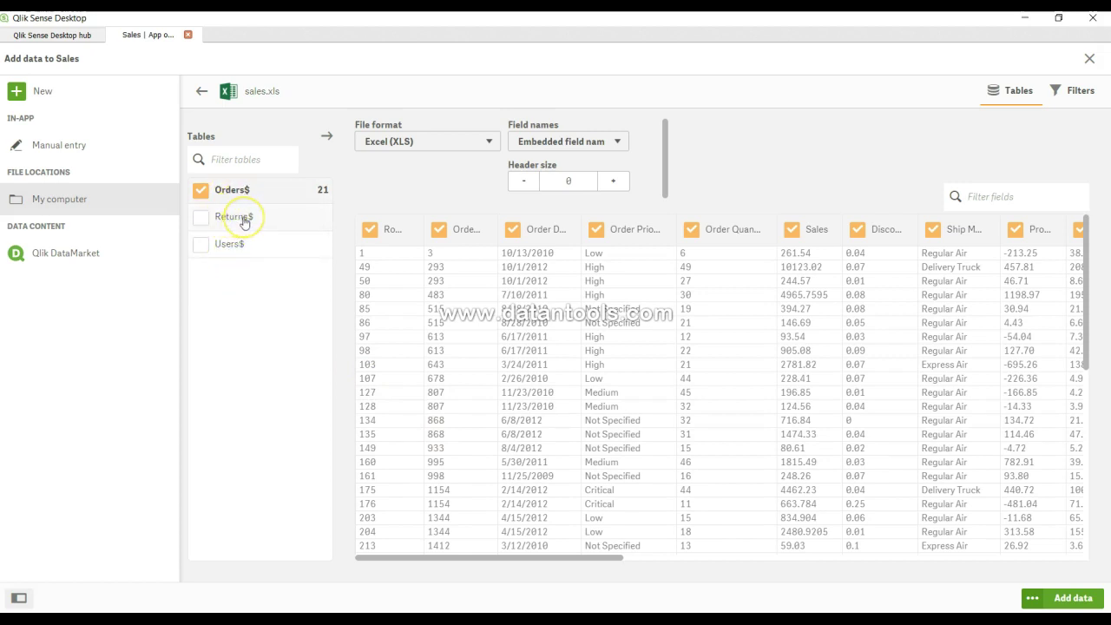
left_click(245, 250)
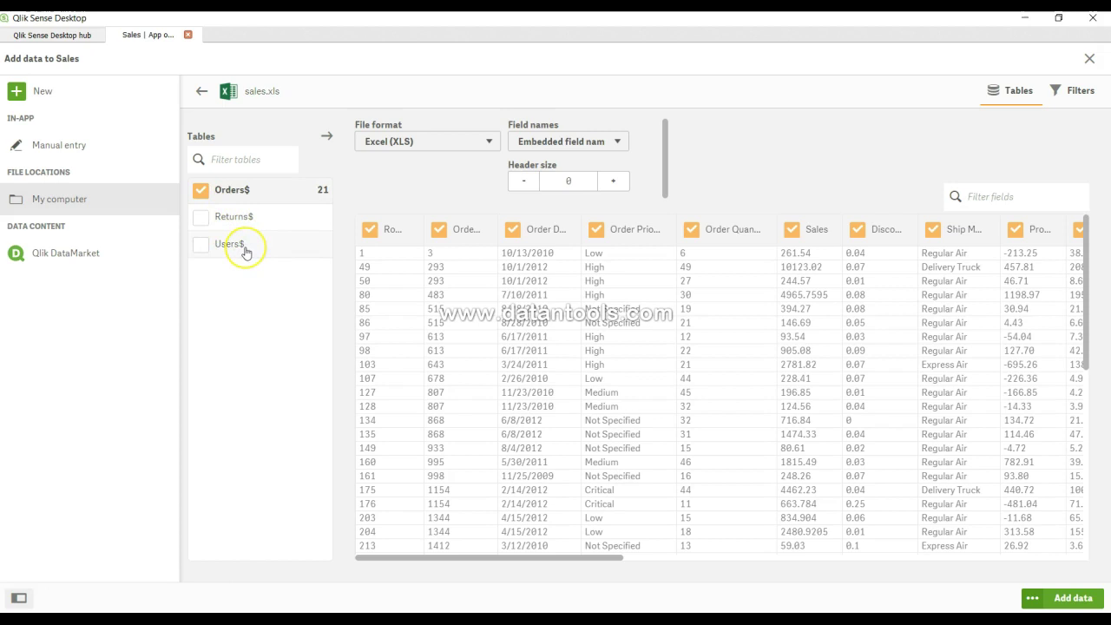
left_click(207, 193)
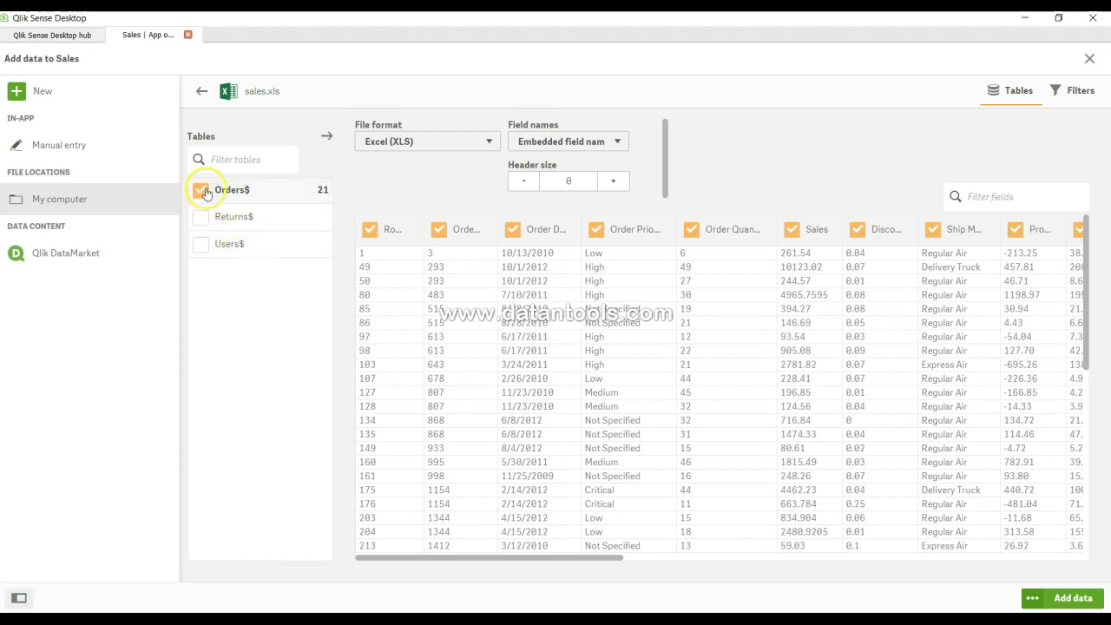
left_click(202, 199)
left_click(200, 231)
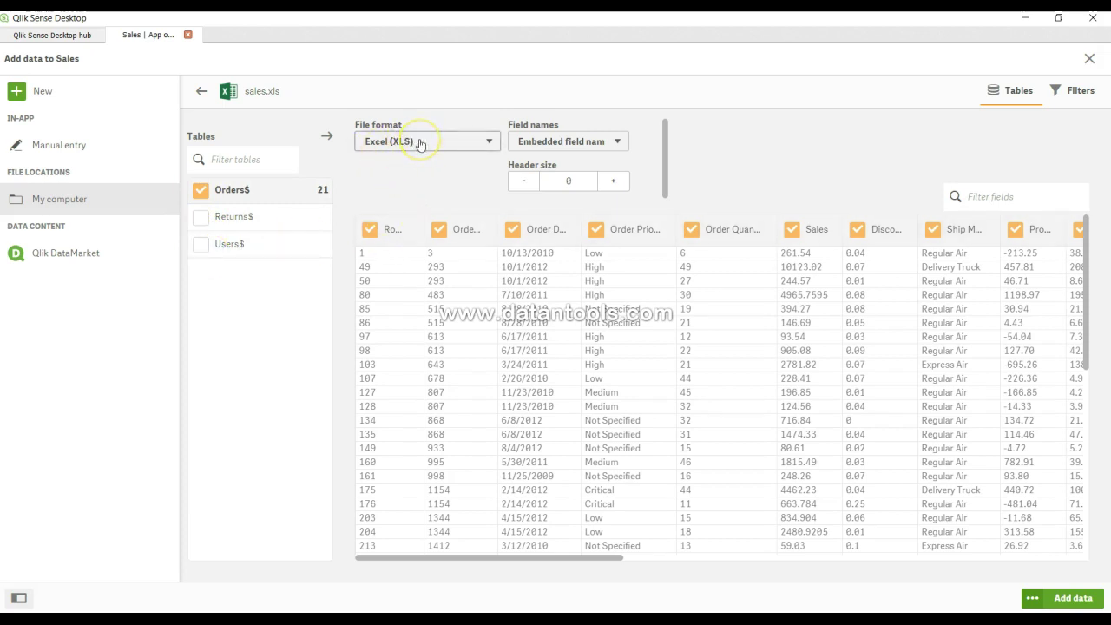
left_click(389, 148)
left_click(412, 147)
left_click(601, 147)
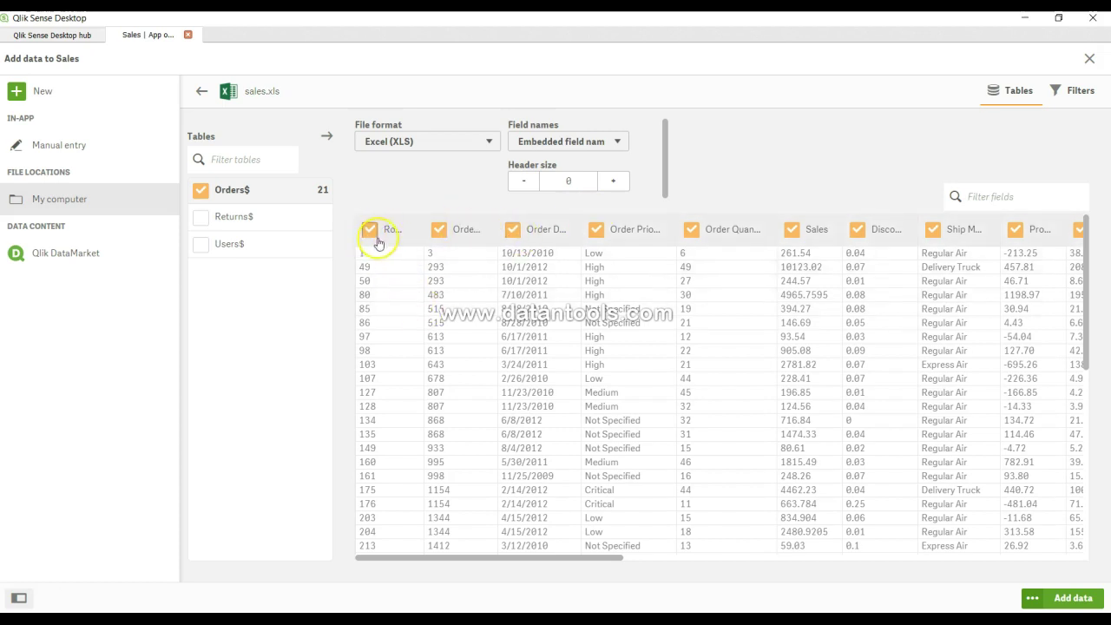
Exclude the first column so Orders$ has 20 fields, then add the data to Sales
left_click(370, 230)
left_click(370, 239)
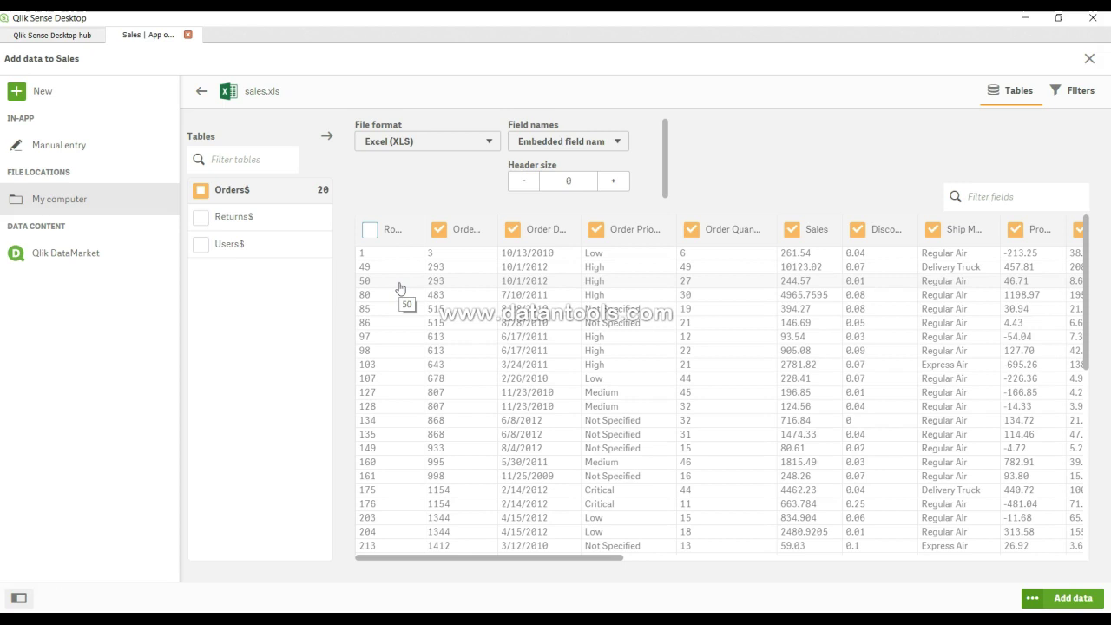
left_click_drag(583, 557, 517, 575)
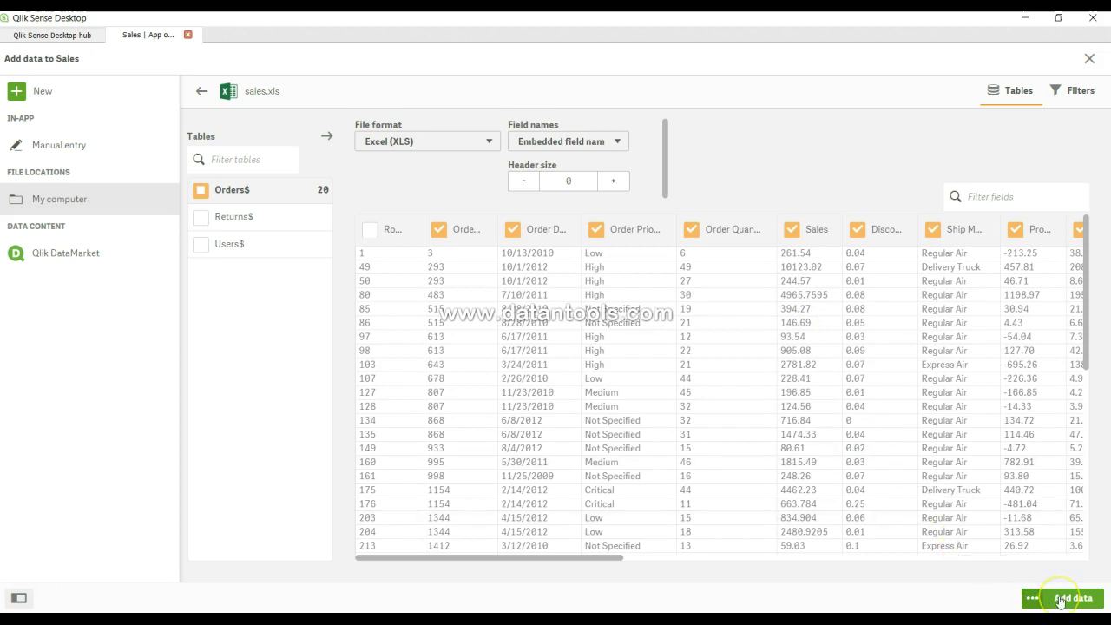
left_click(1060, 599)
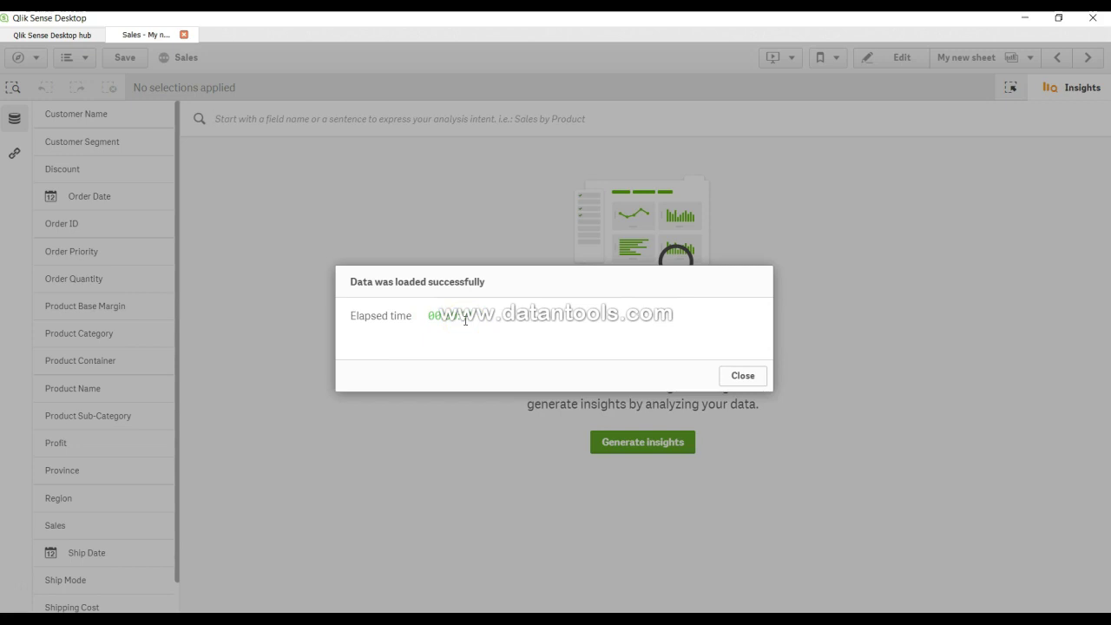
Dismiss the 'Data was loaded successfully' message to reach Insights with the Orders$ field list
left_click(744, 378)
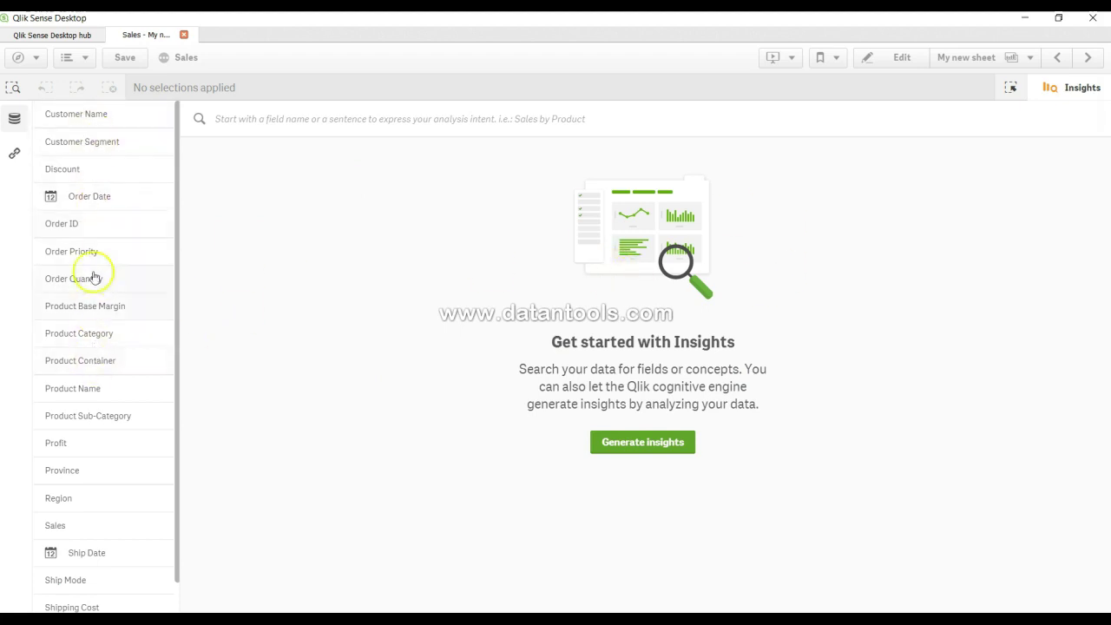
left_click_drag(96, 417, 551, 369)
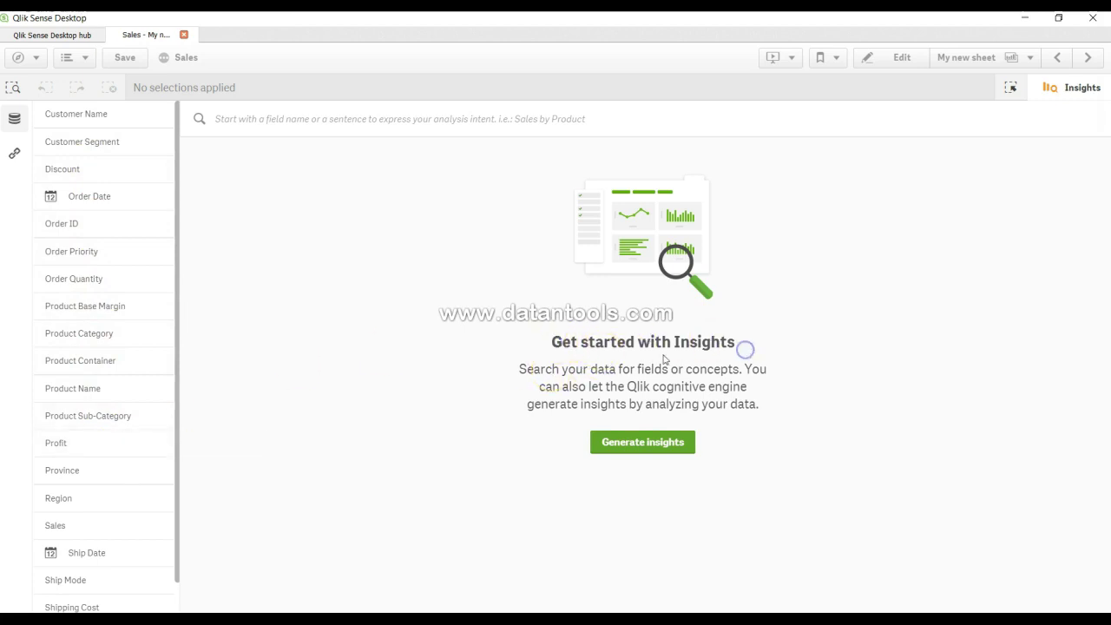
left_click(532, 369)
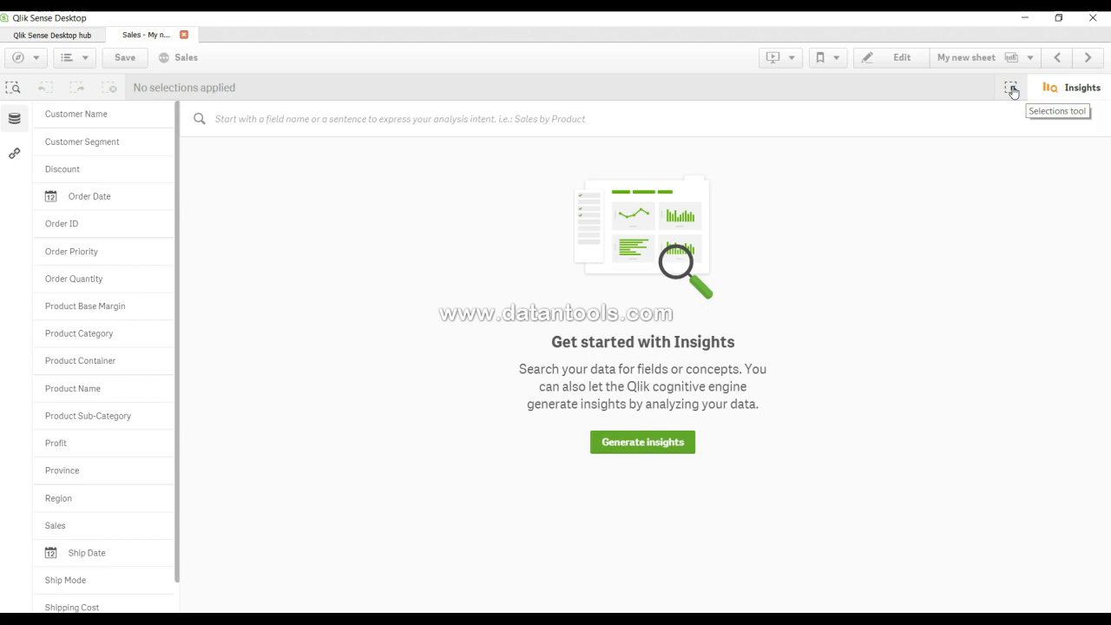
Switch to the selections view listing dimension values such as Customer Segment and Discount
left_click(1012, 90)
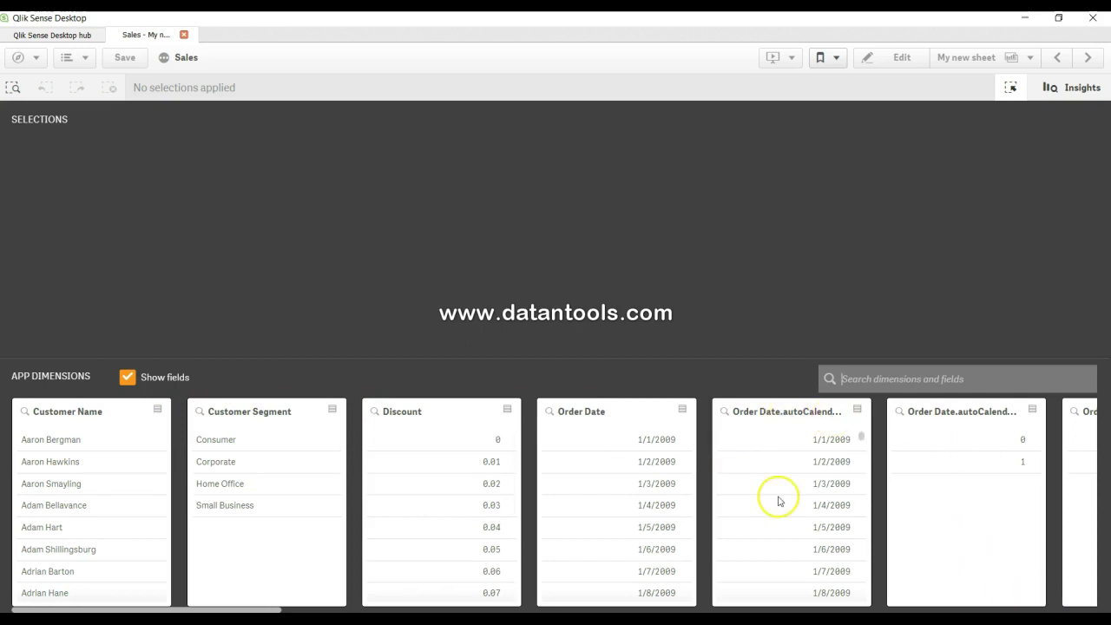
mouse_move(276, 608)
left_mouse_down()
mouse_move(1064, 605)
mouse_move(822, 563)
mouse_move(588, 605)
mouse_move(278, 606)
left_mouse_up()
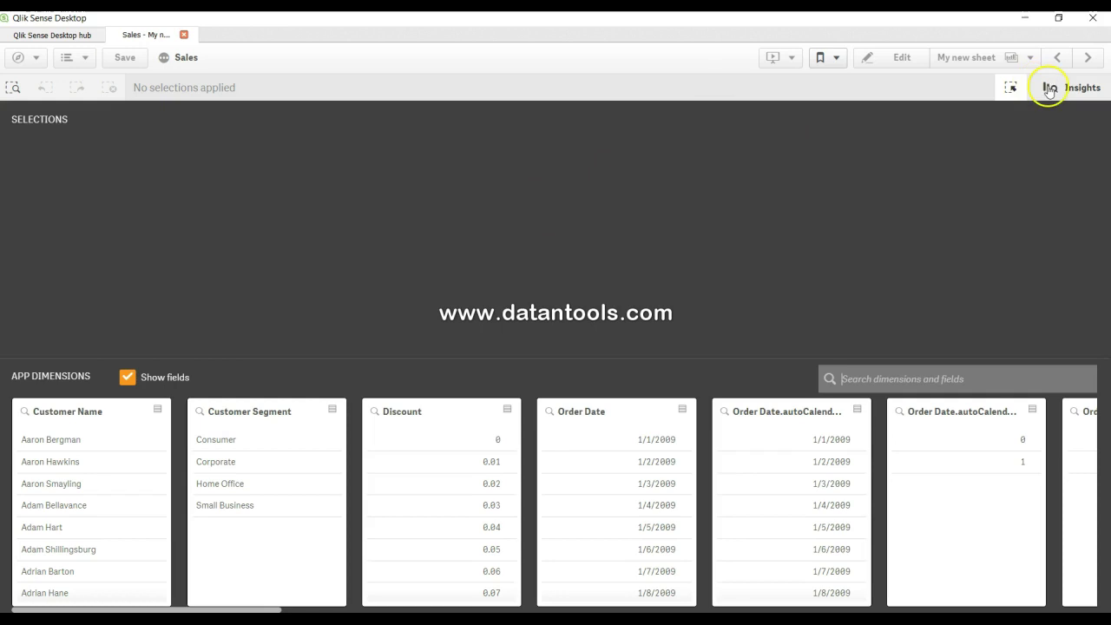
Generate insights for the Sales data and scroll through the ten resulting charts
left_click(1049, 88)
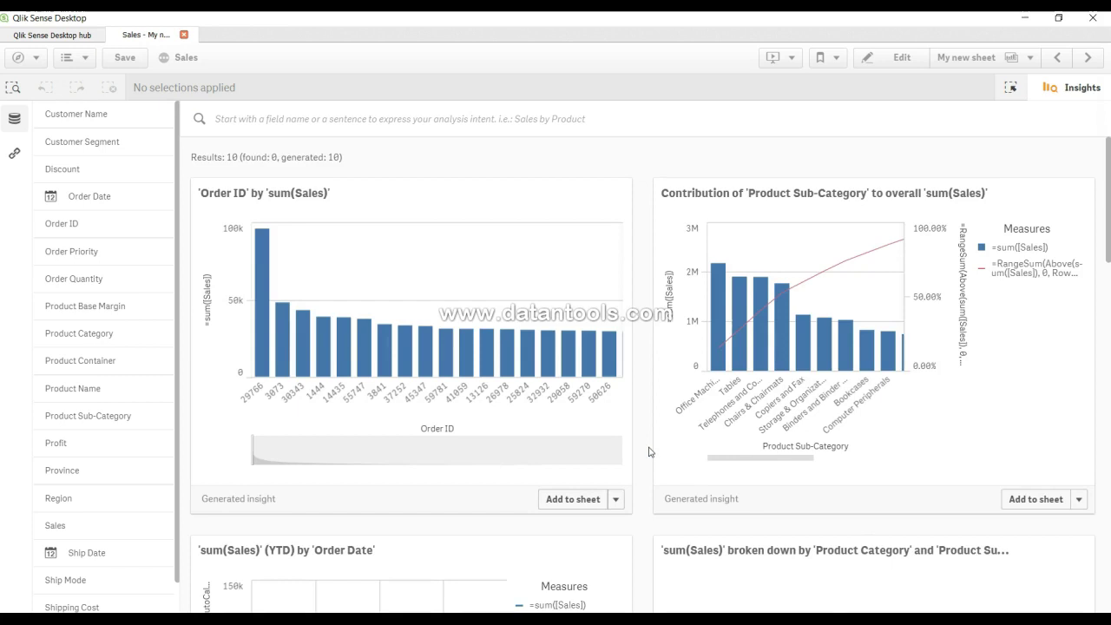
scroll(650, 451, "down", 6)
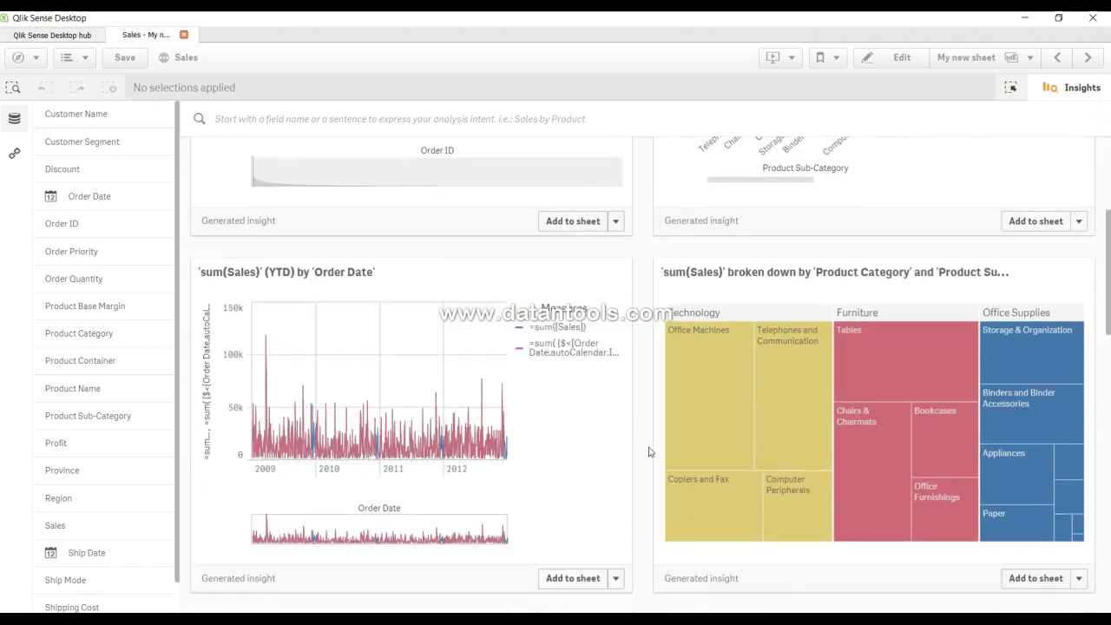
scroll(650, 452, "down", 9)
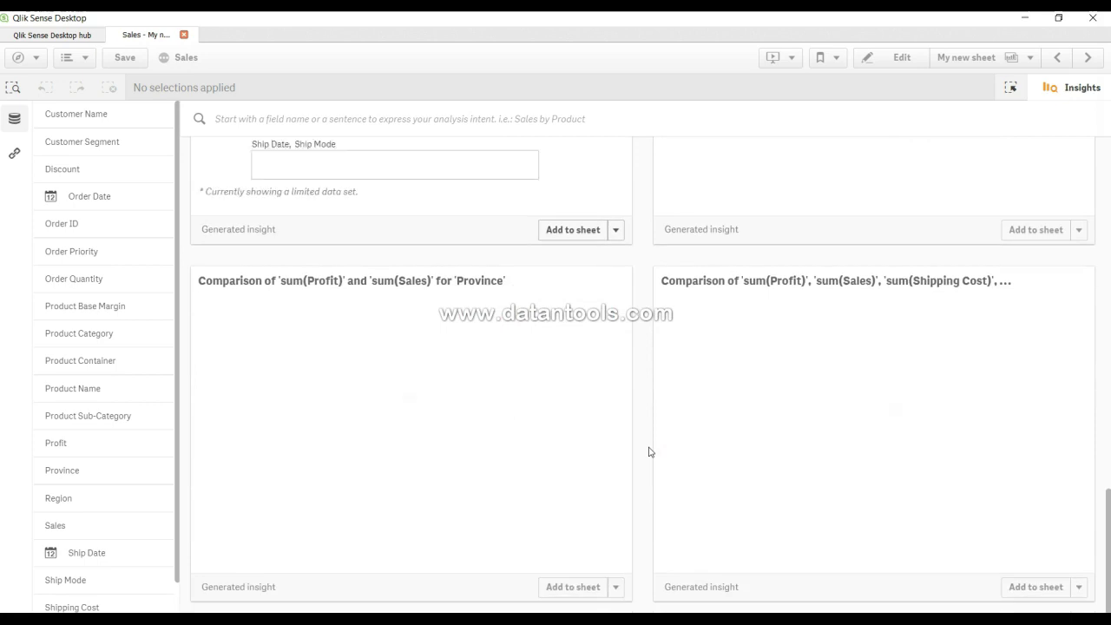
scroll(650, 451, "up", 15)
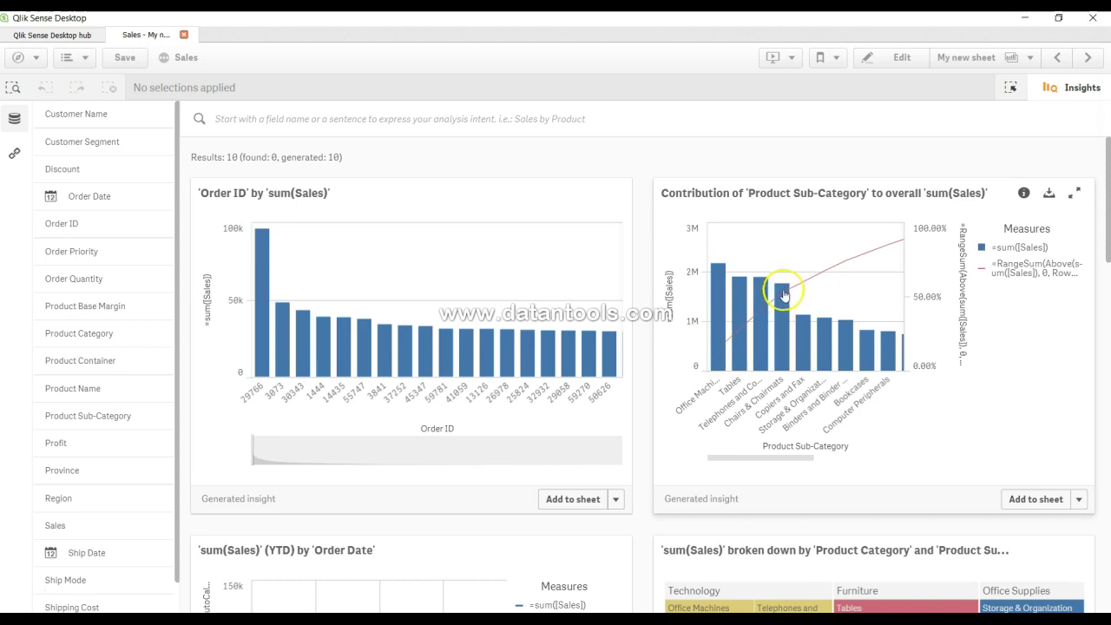
scroll(781, 383, "down", 3)
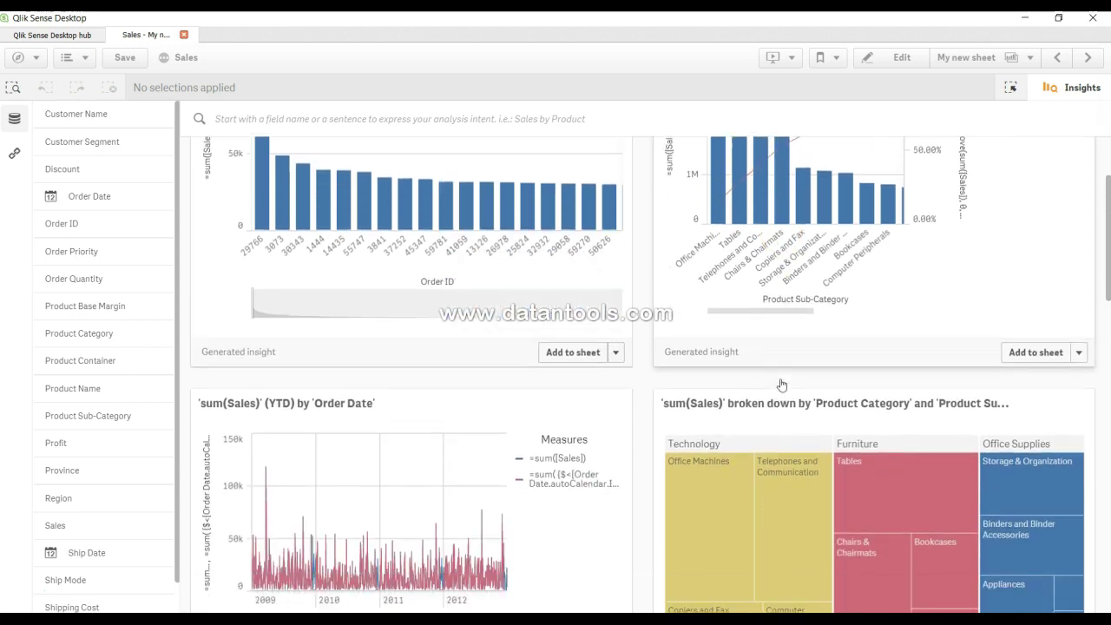
scroll(781, 383, "down", 1)
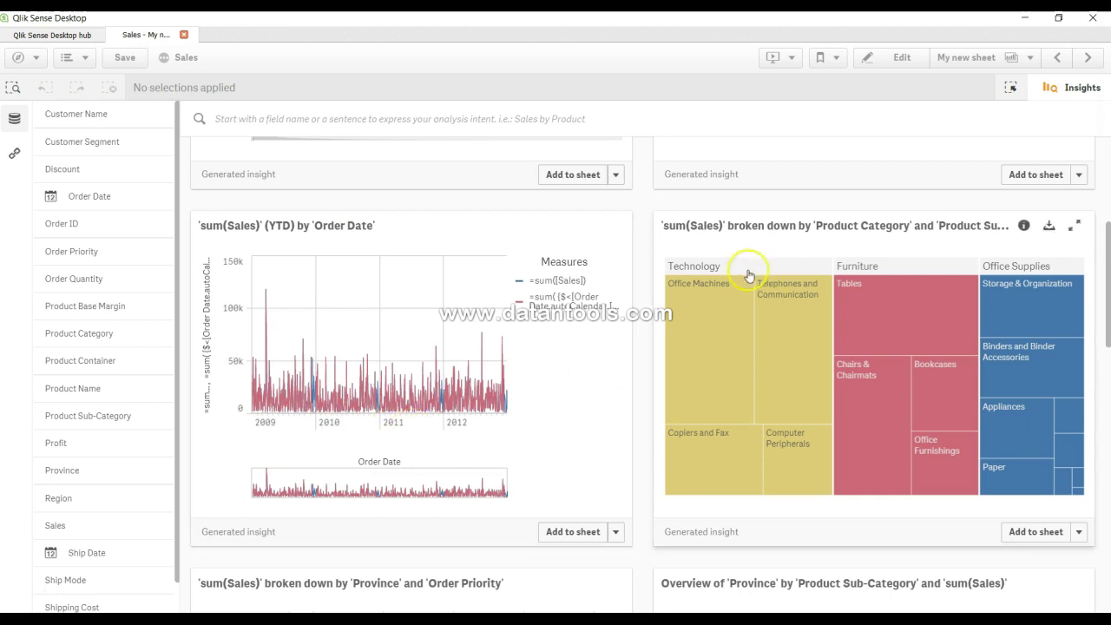
scroll(820, 243, "down", 4)
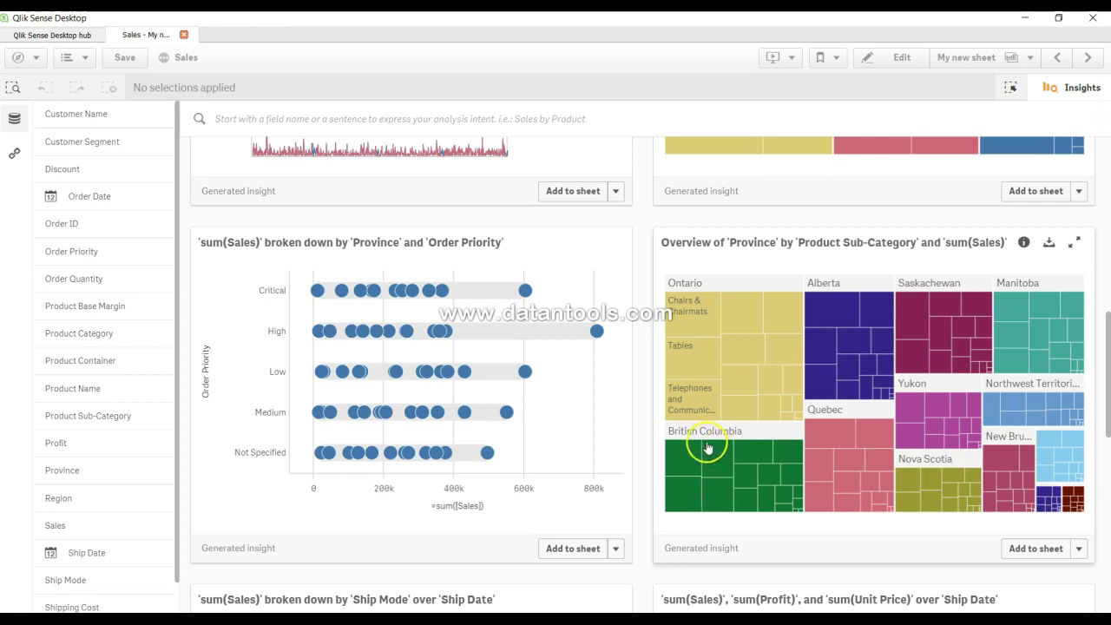
scroll(743, 528, "down", 1)
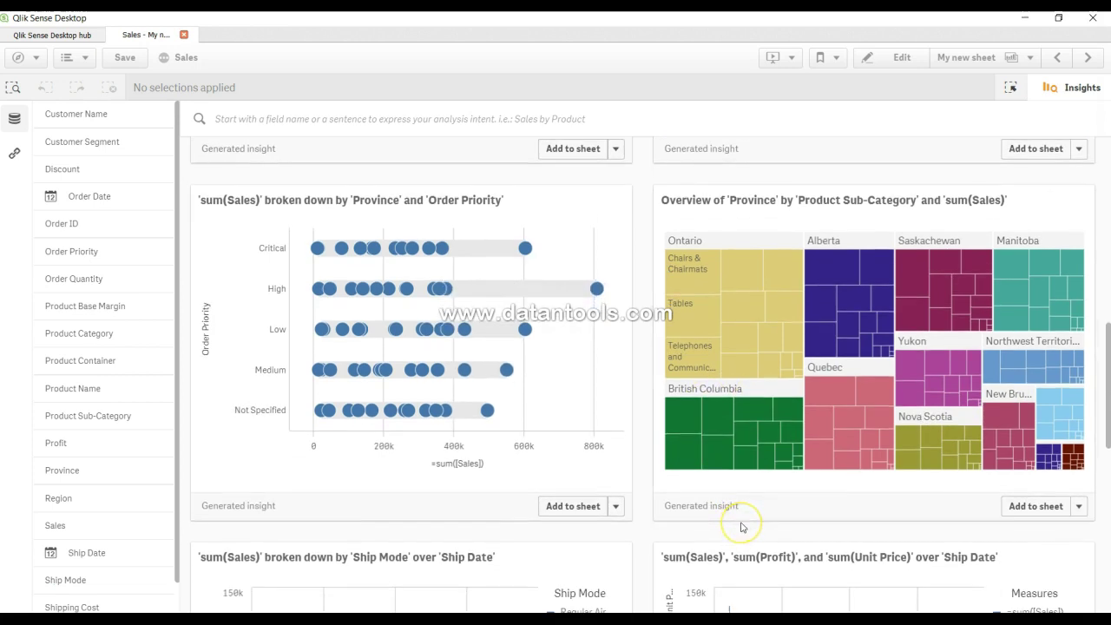
scroll(742, 528, "down", 5)
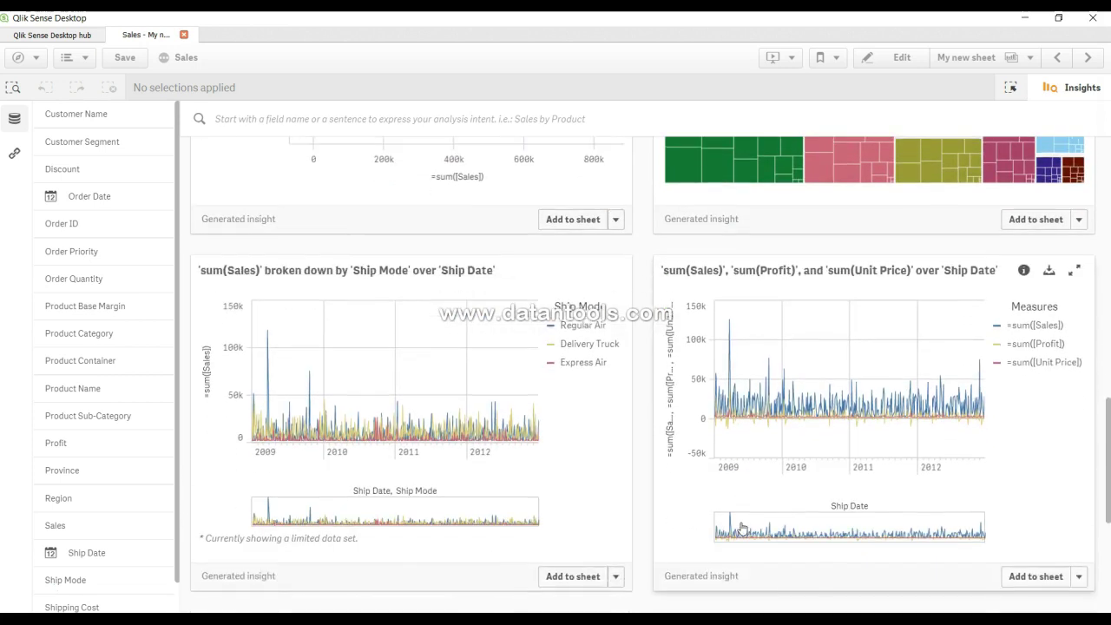
scroll(742, 528, "down", 1)
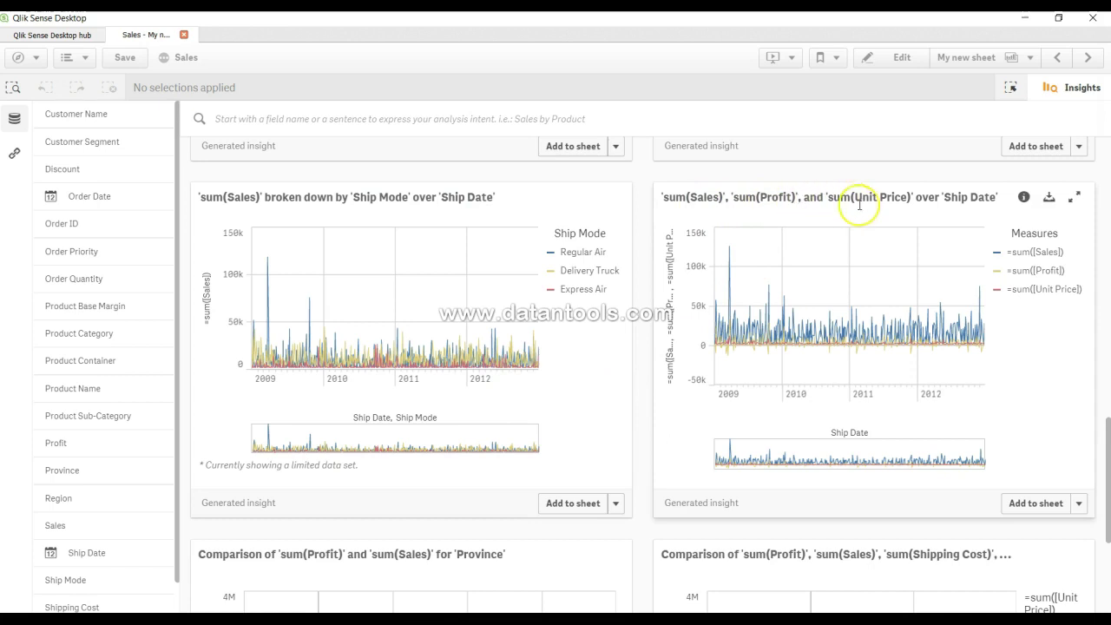
scroll(846, 513, "down", 3)
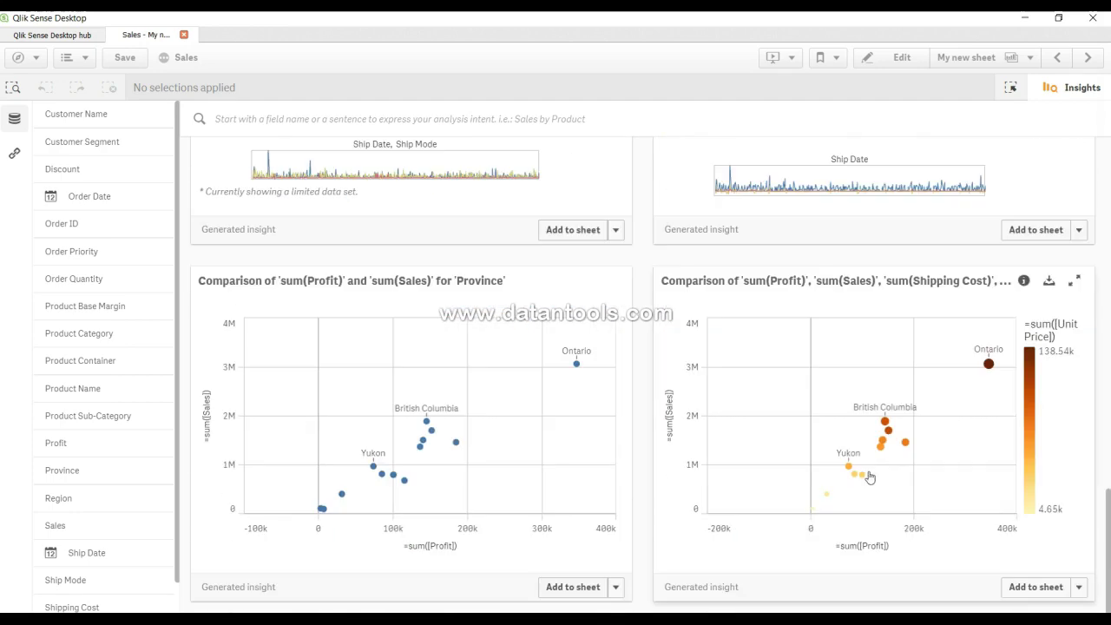
scroll(869, 477, "up", 15)
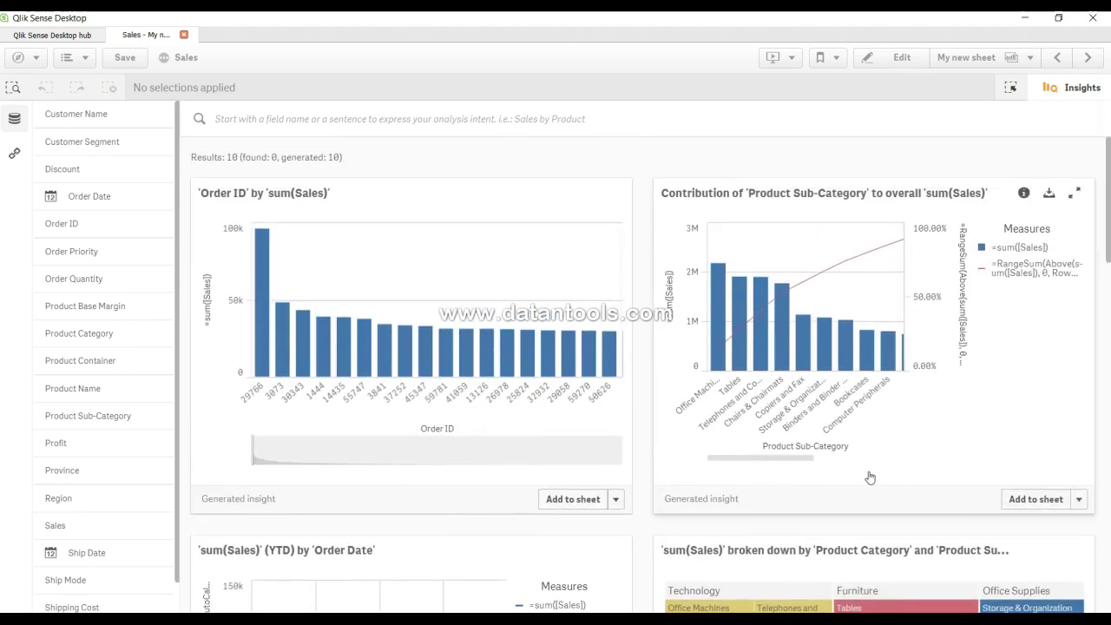
scroll(870, 477, "down", 15)
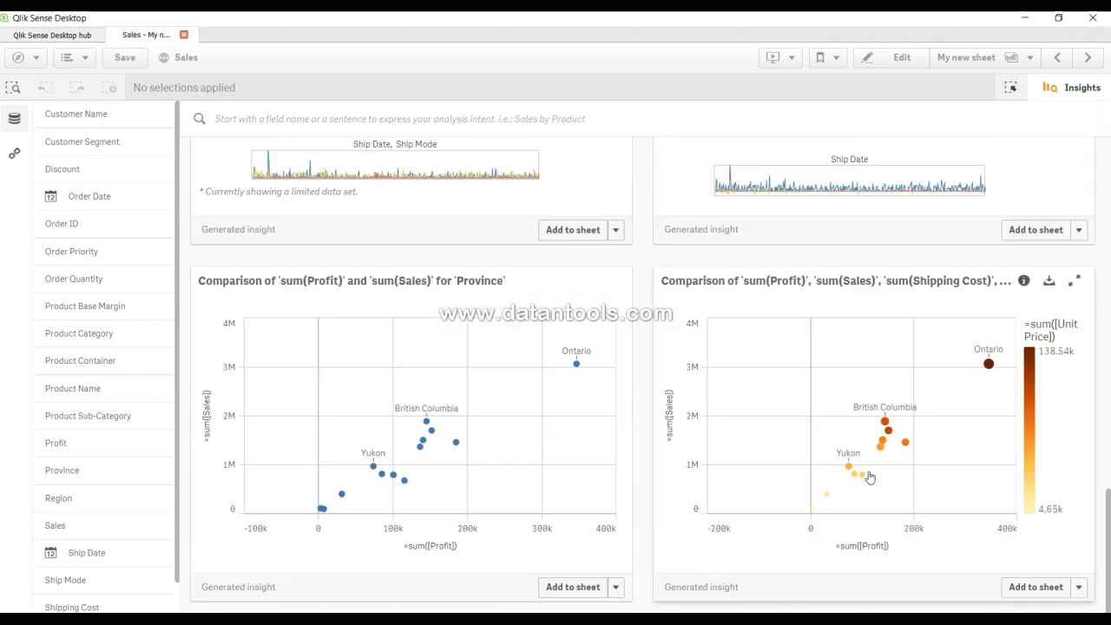
Check an insight chart's Add to sheet choices without adding, then return to the selections overview
left_click(617, 231)
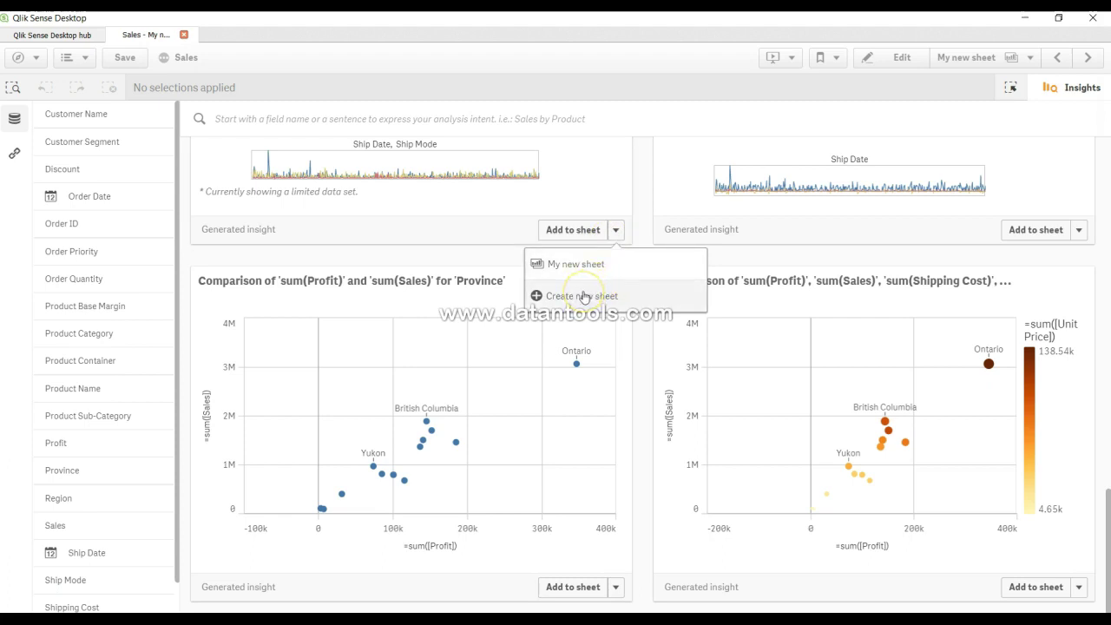
left_click(637, 226)
scroll(640, 225, "up", 4)
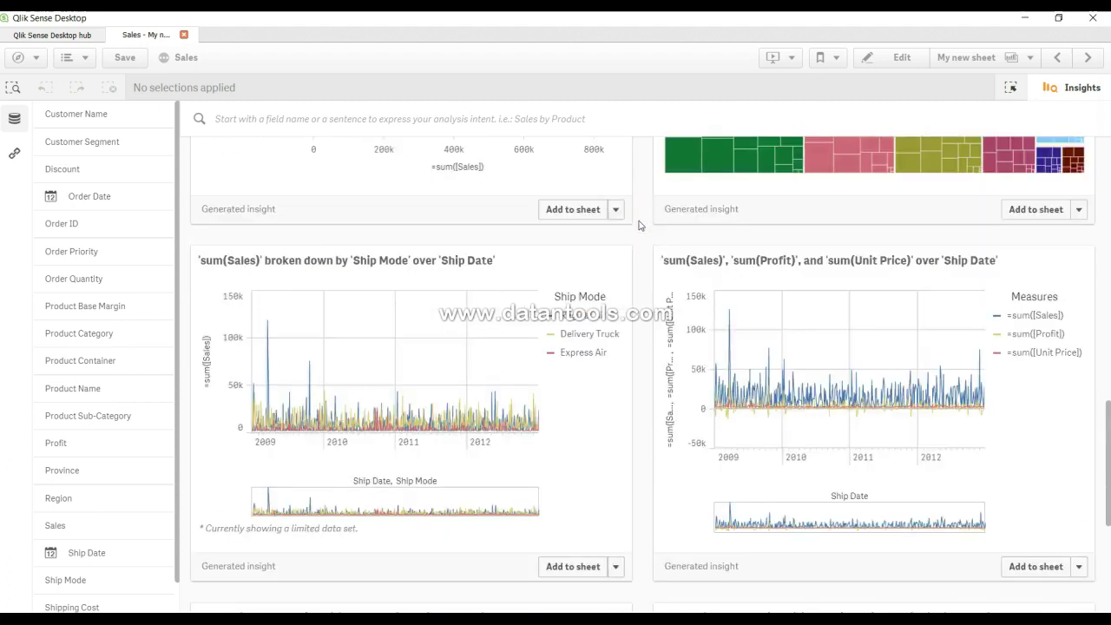
scroll(639, 225, "up", 7)
left_click(635, 271)
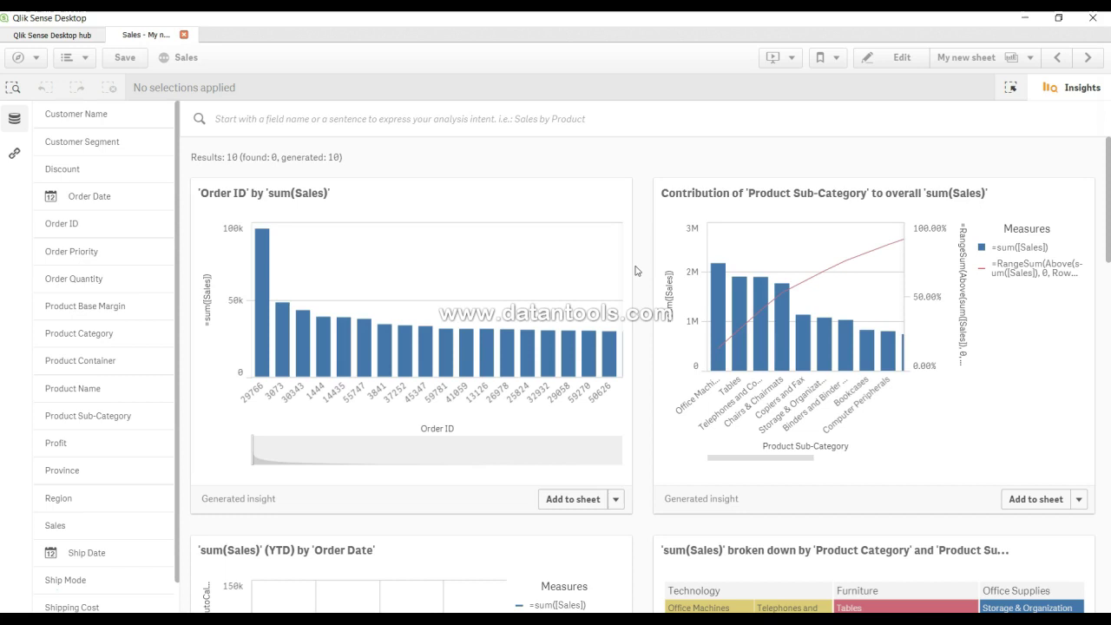
left_click(1011, 88)
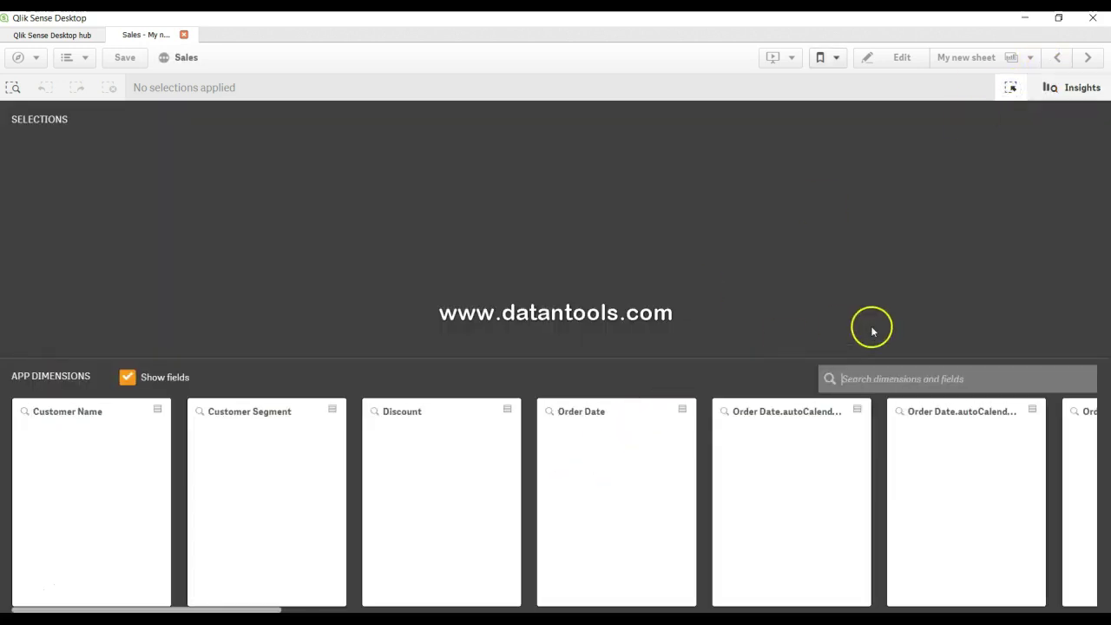
Return to Insights and close the Sales app to get back to the hub
left_click(1074, 92)
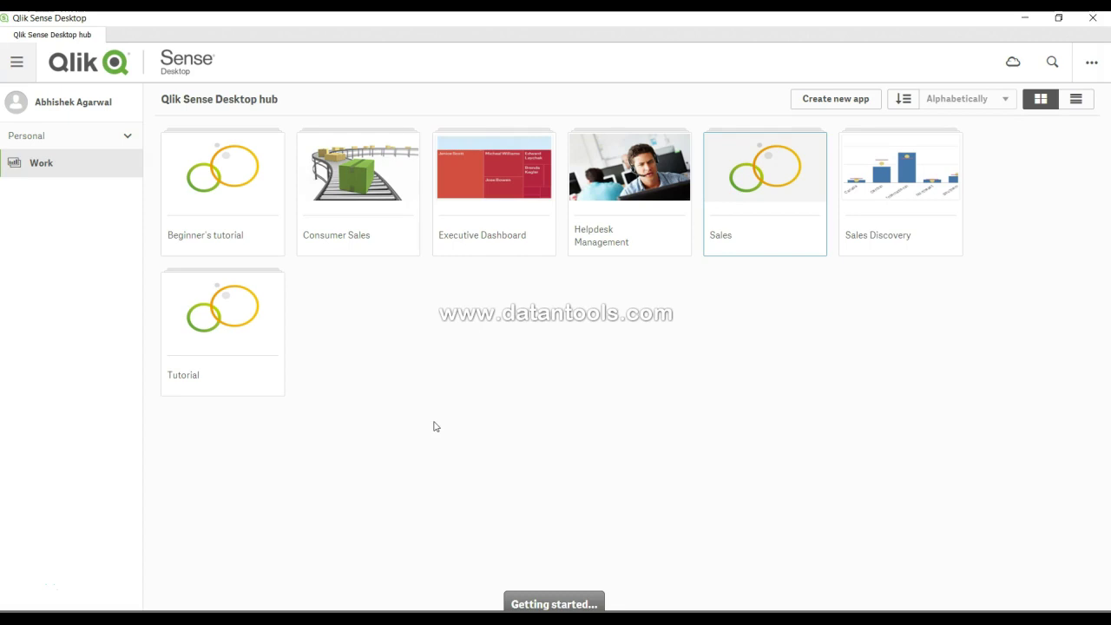
Open the Sales app tile to view its overview with My new sheet
left_click(755, 173)
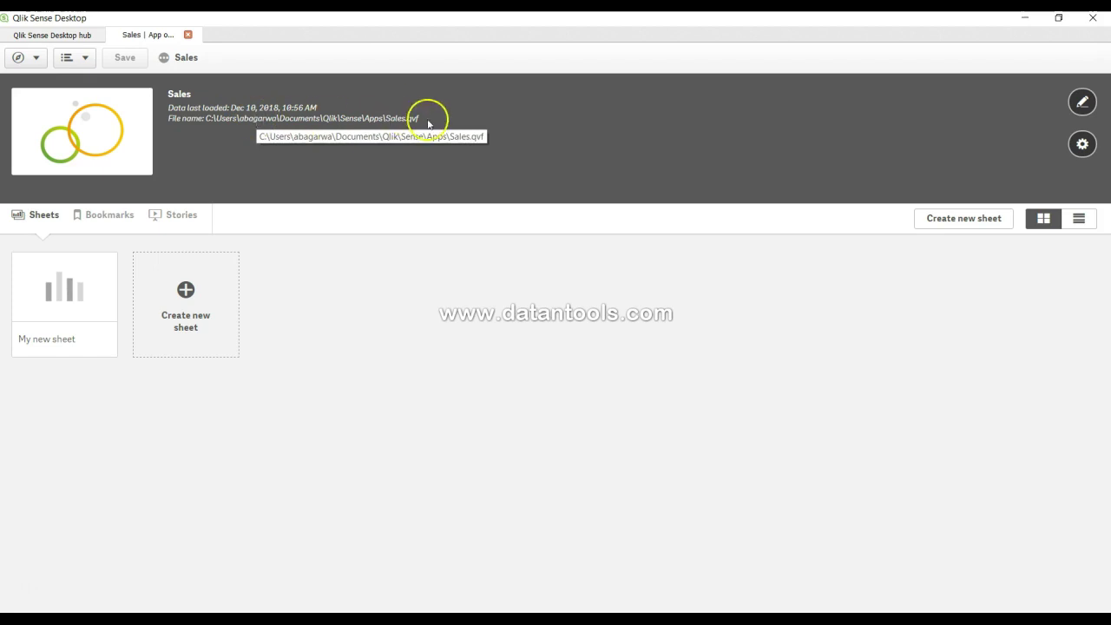
left_click(1081, 104)
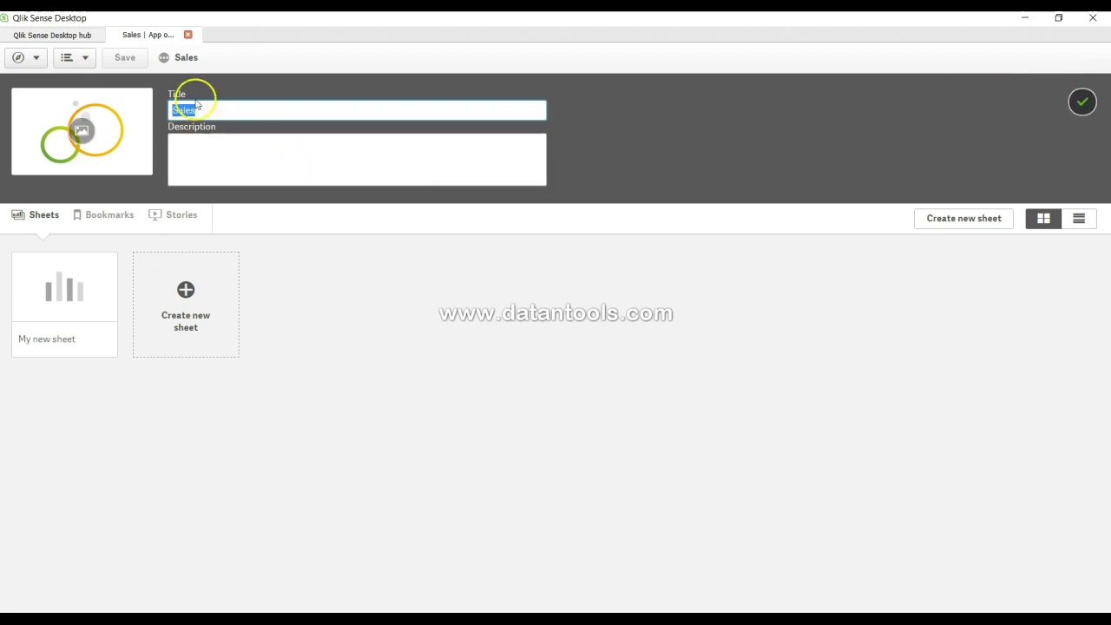
left_click(217, 150)
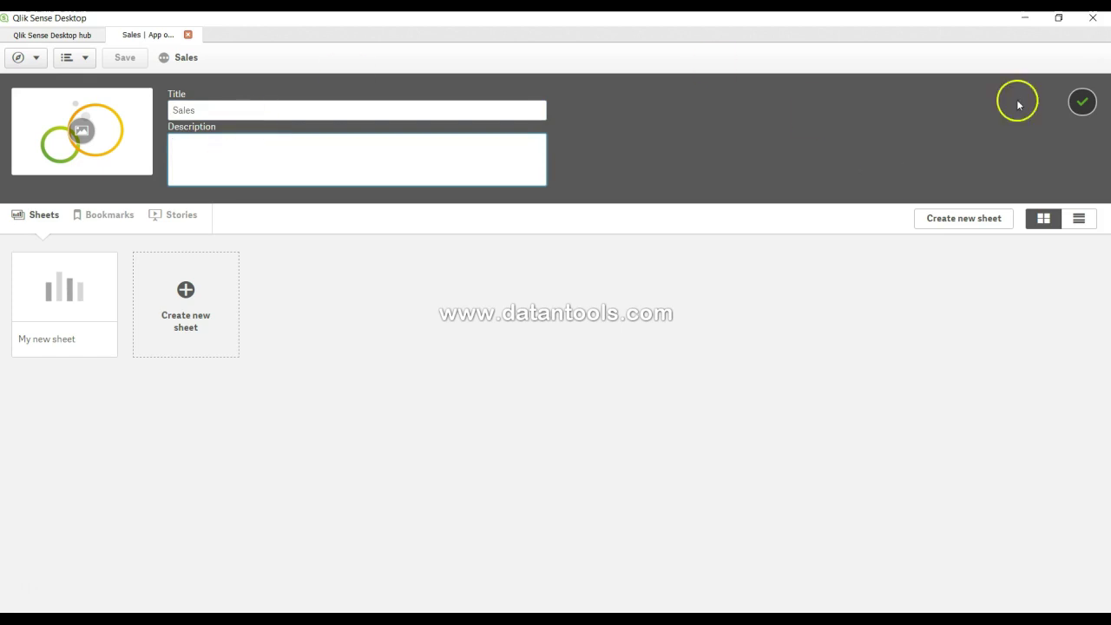
left_click(1085, 106)
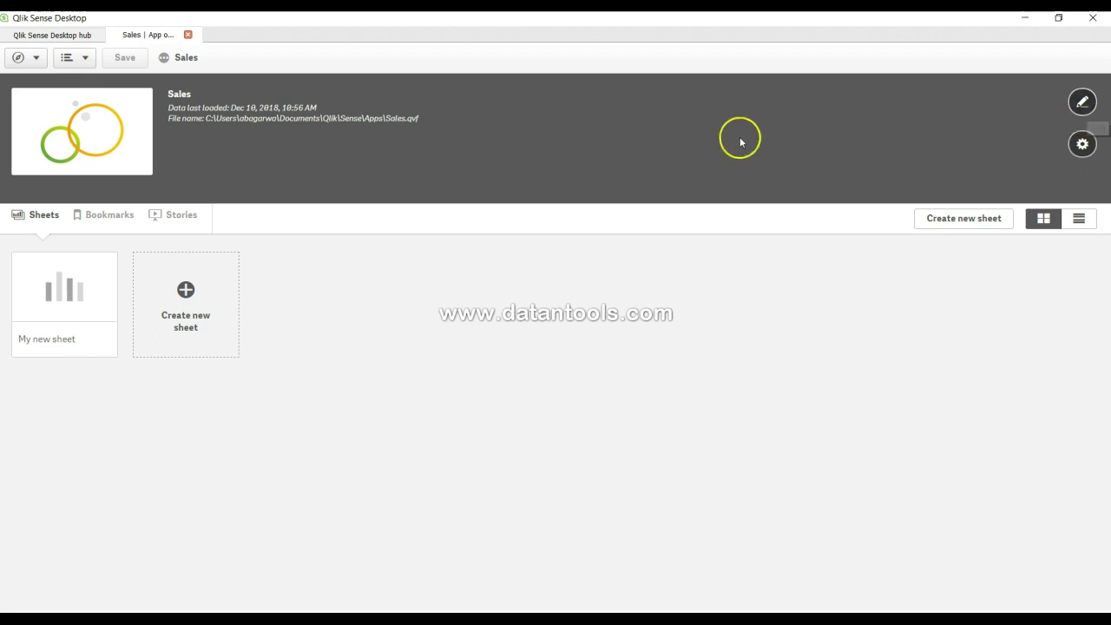
In the app options keep the Sense Classic theme and start choosing a sheet title image
left_click(1083, 146)
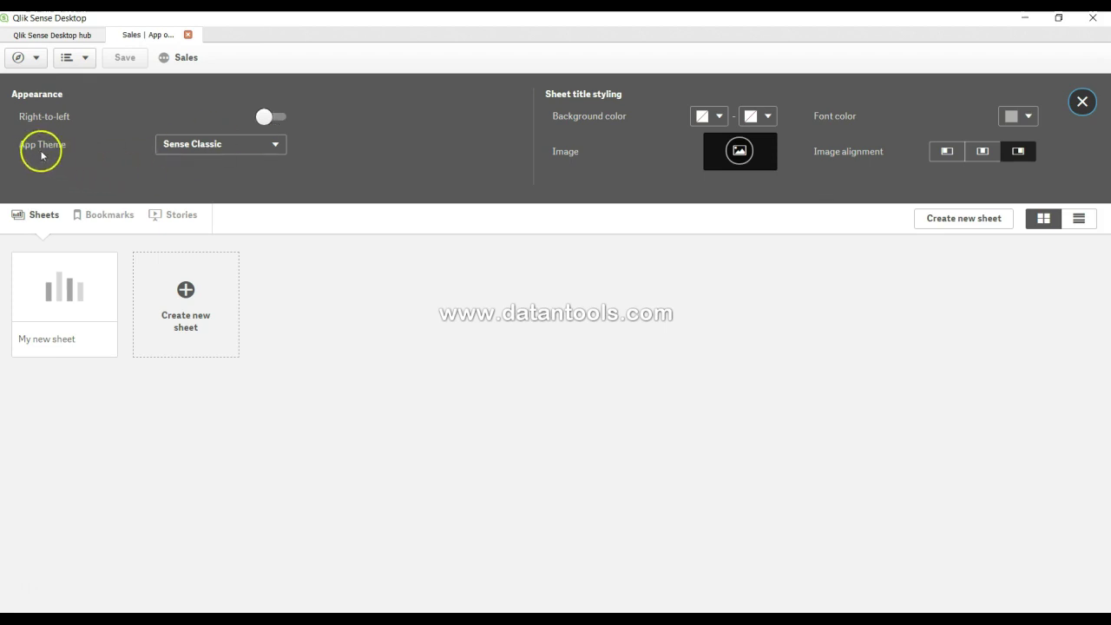
left_click(184, 149)
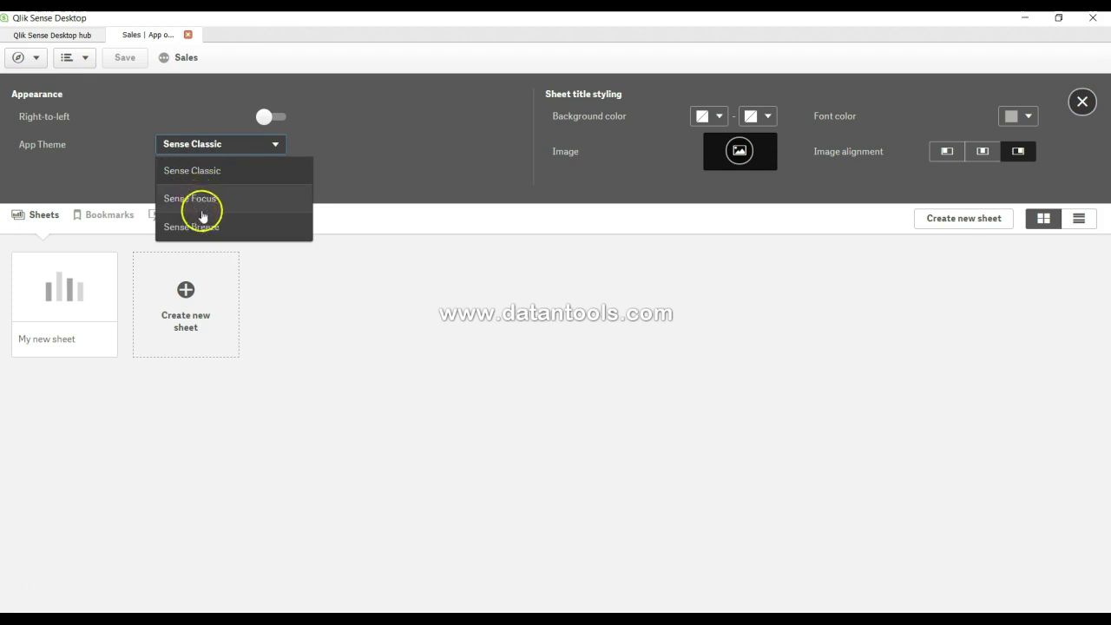
left_click(433, 177)
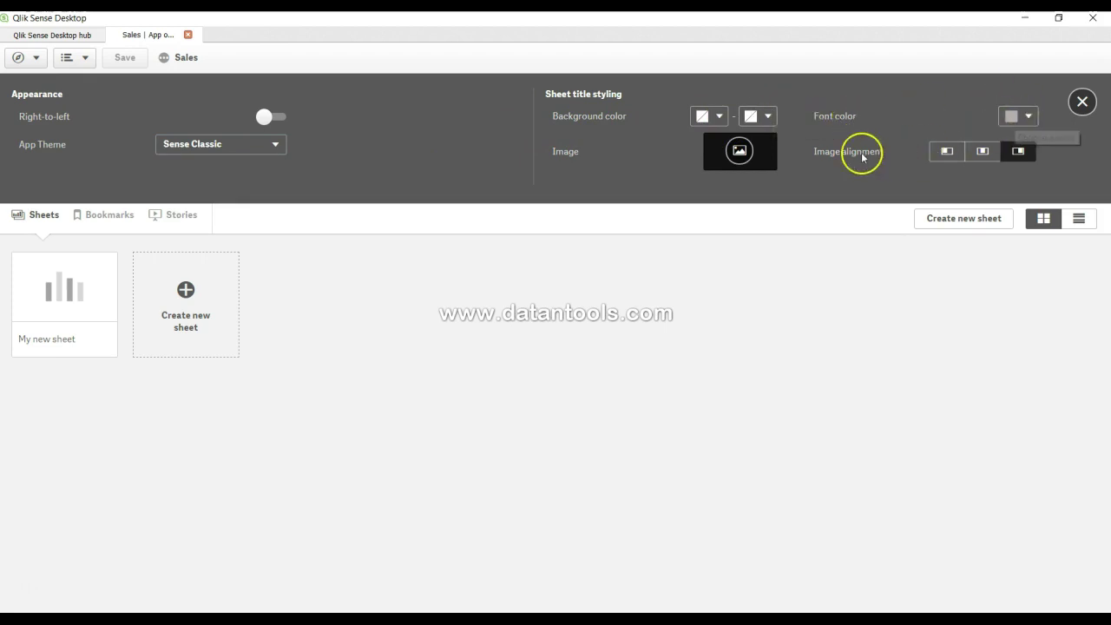
left_click(737, 165)
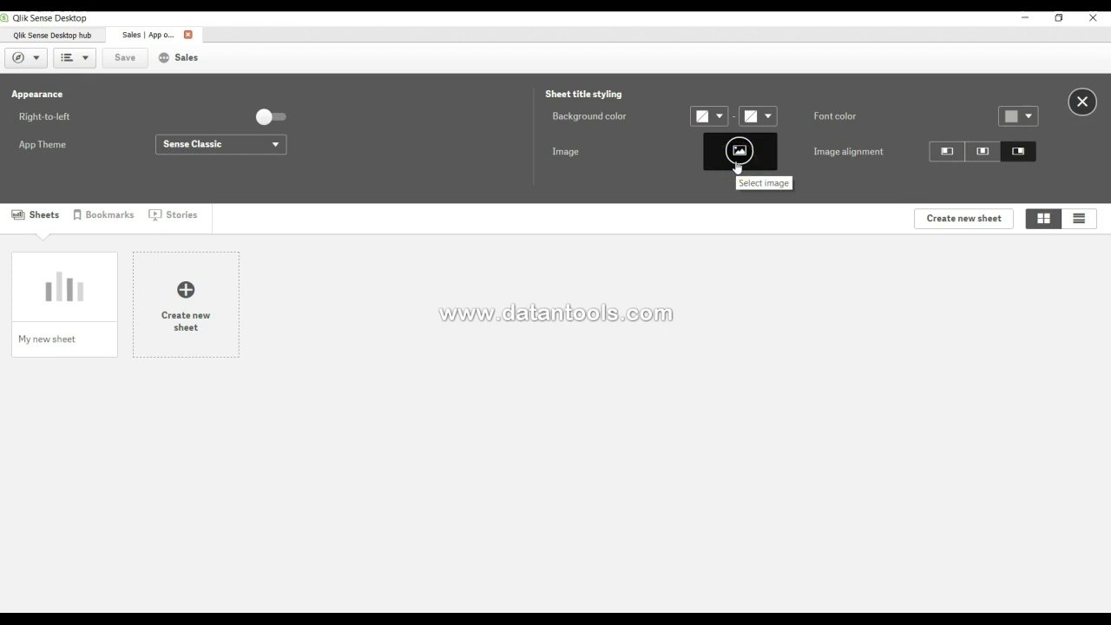
left_click(69, 36)
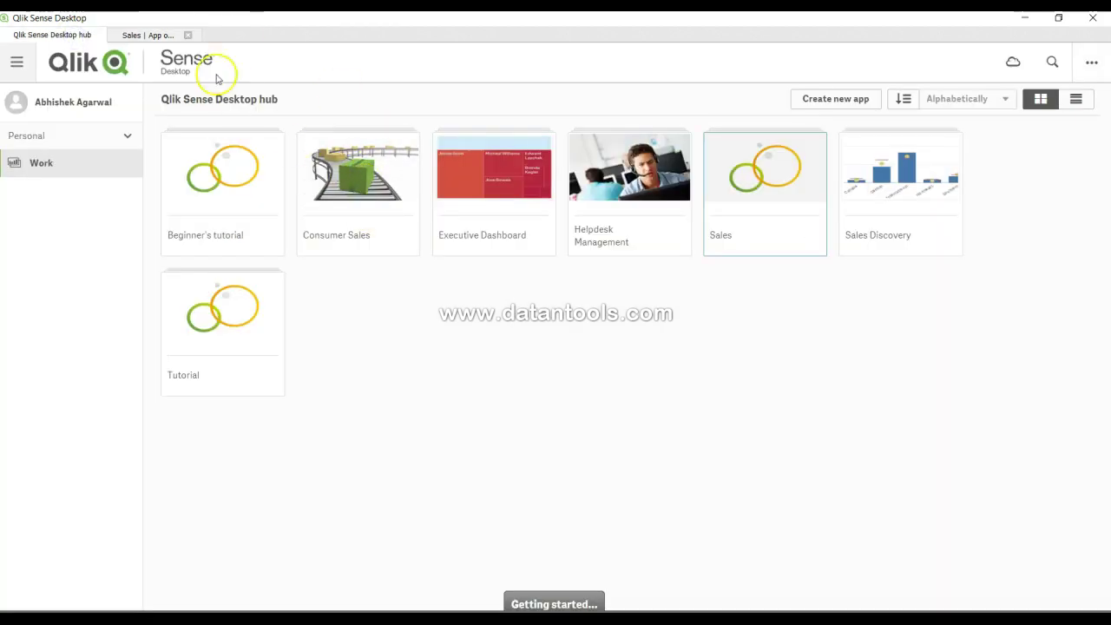
left_click(154, 38)
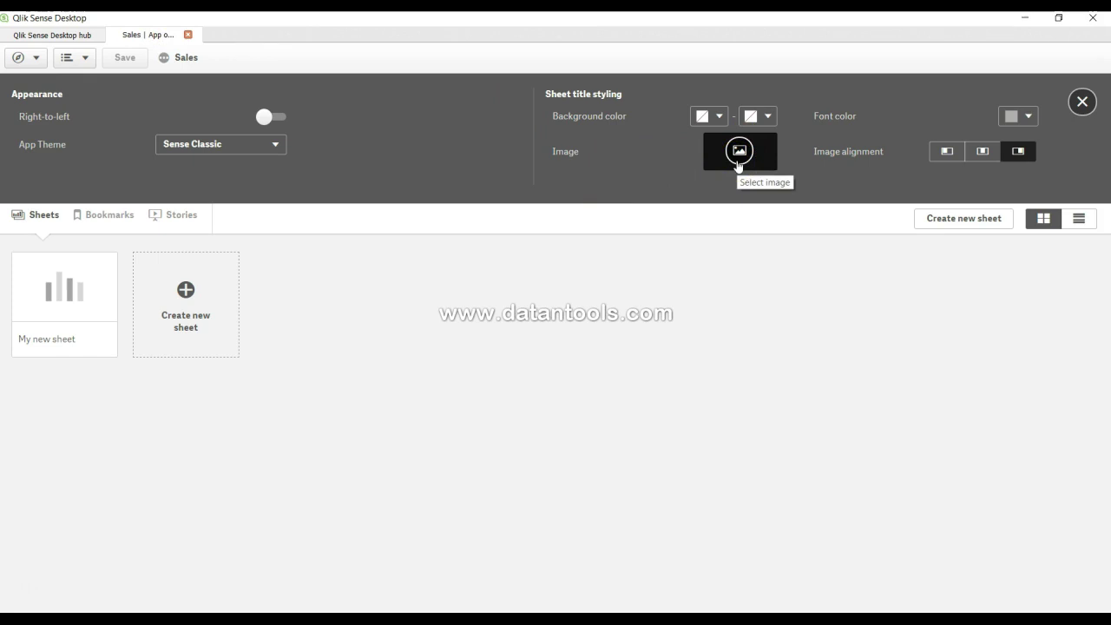
left_click(737, 166)
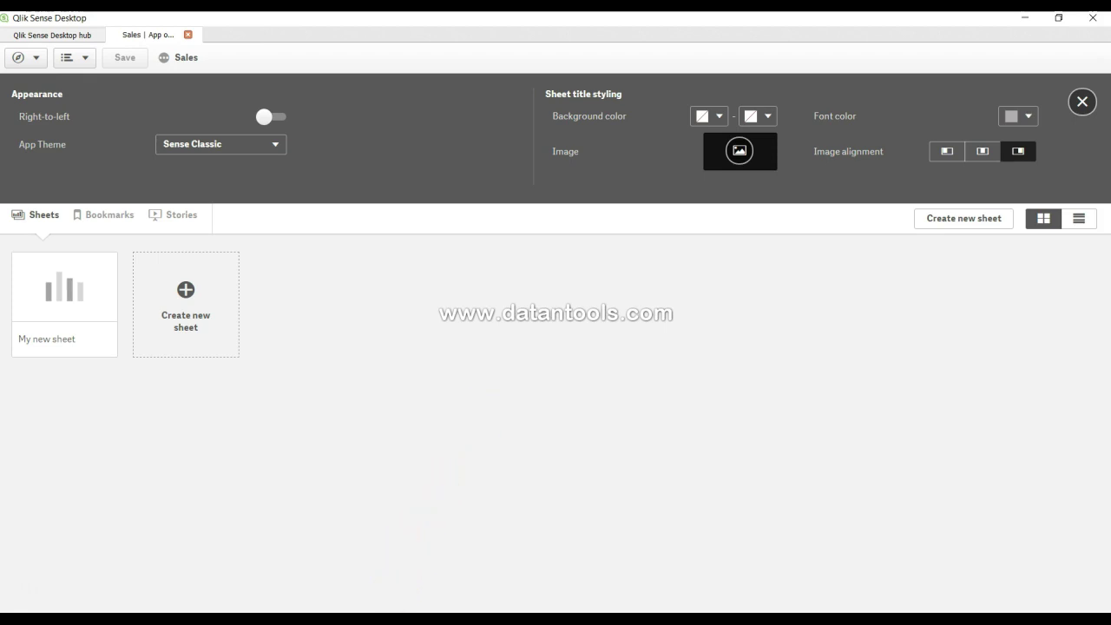
Load pixabay.com in a new Chrome tab
left_click(508, 569)
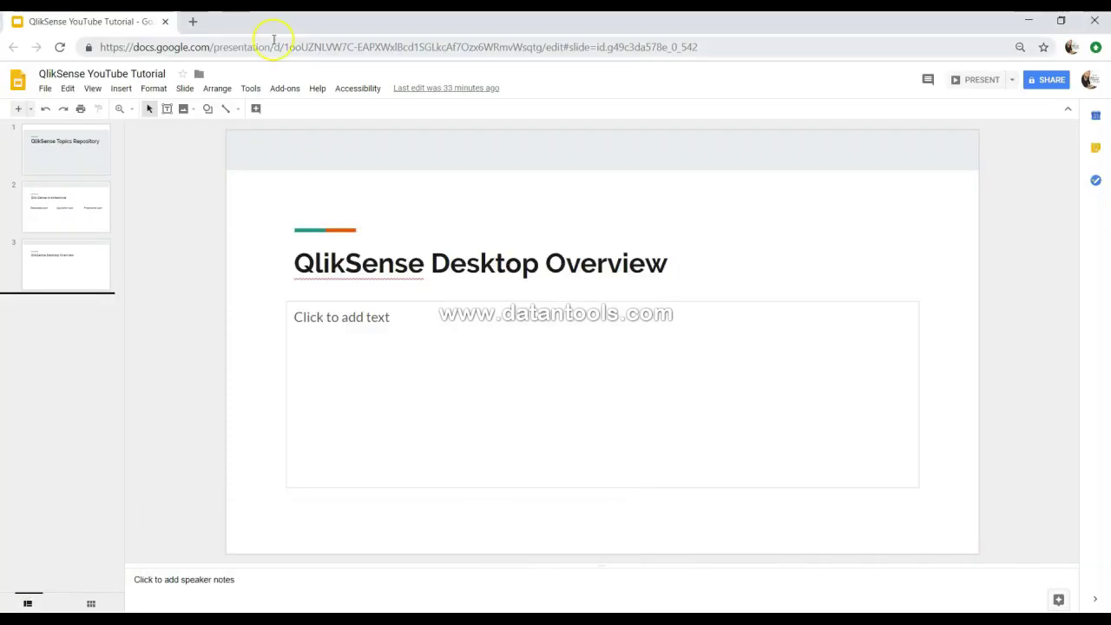
left_click(192, 21)
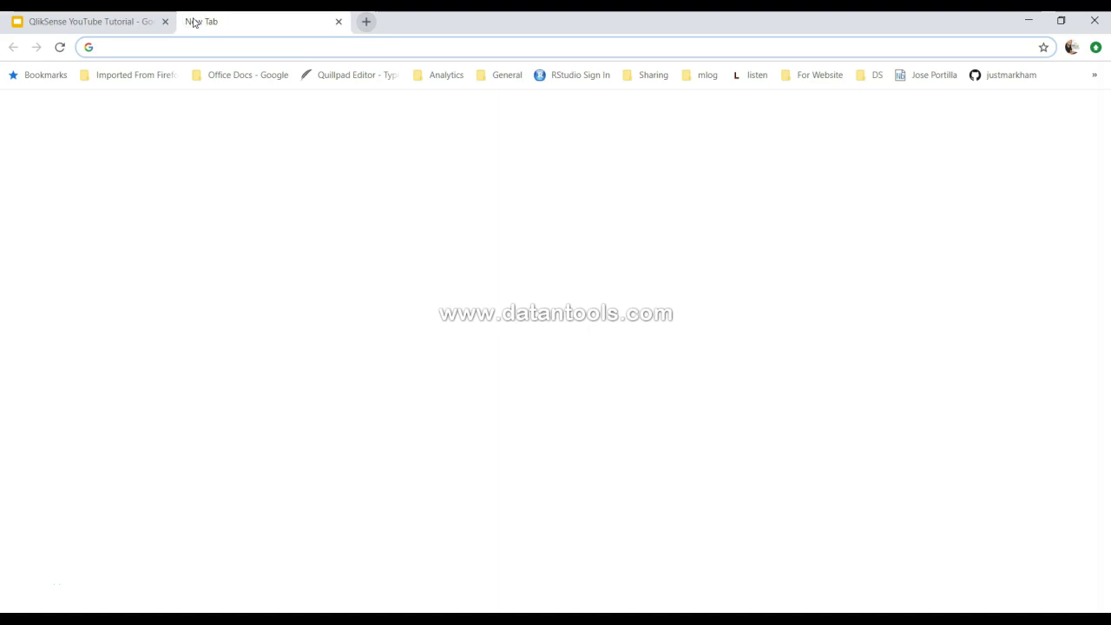
type("pixabay.com")
key("Return")
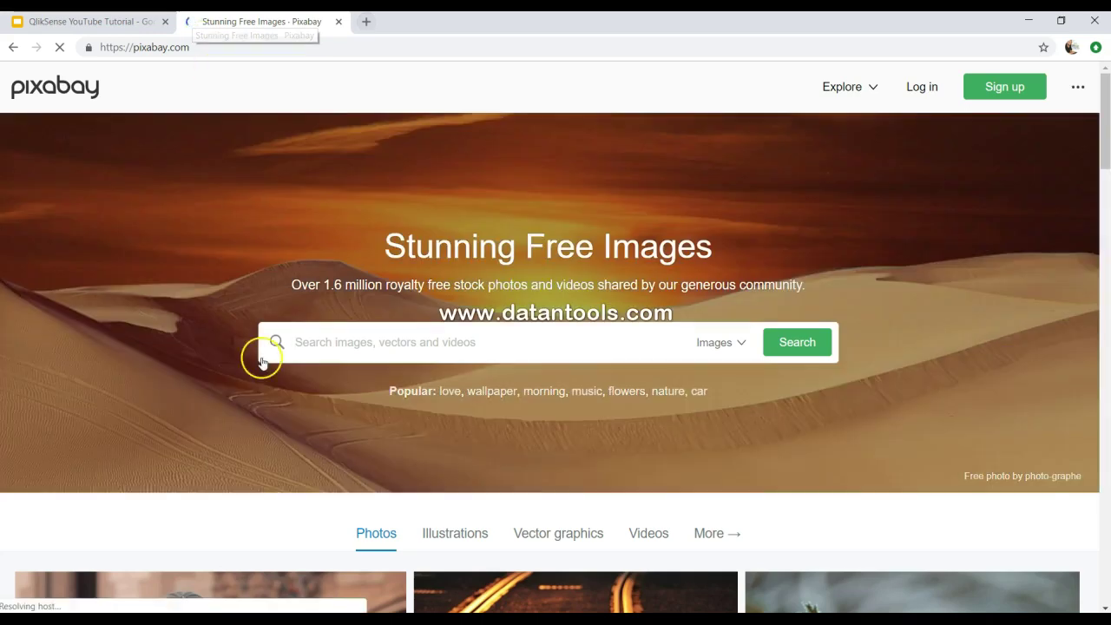
scroll(325, 422, "down", 4)
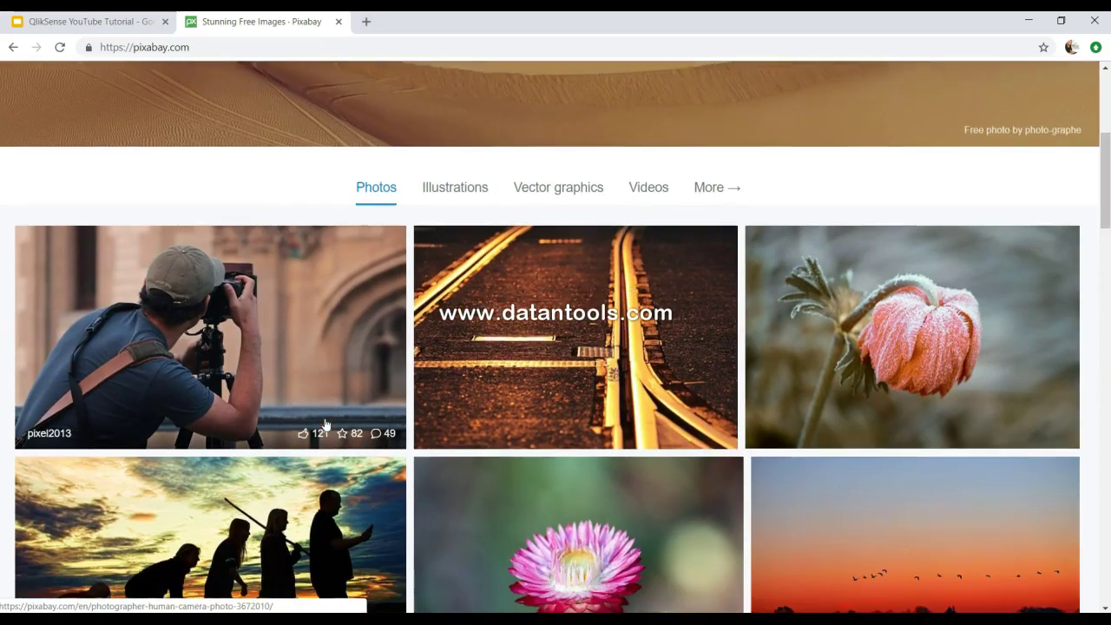
scroll(325, 425, "down", 2)
scroll(325, 424, "up", 6)
Search Pixabay for 'analysis' and browse the 1,043 free image results
left_click(382, 341)
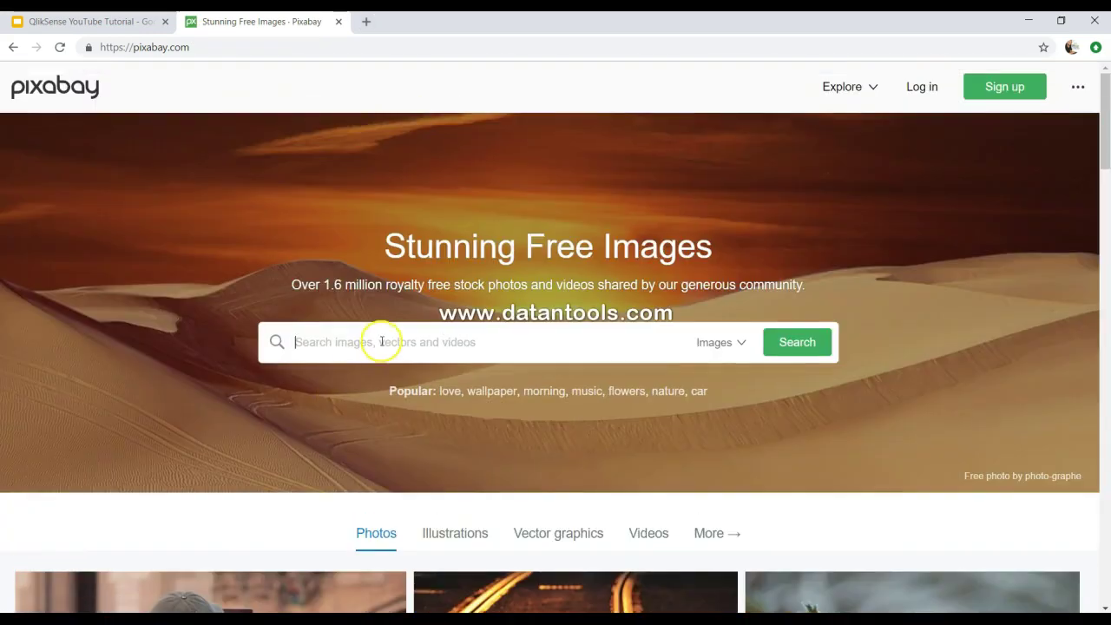
type("analysi")
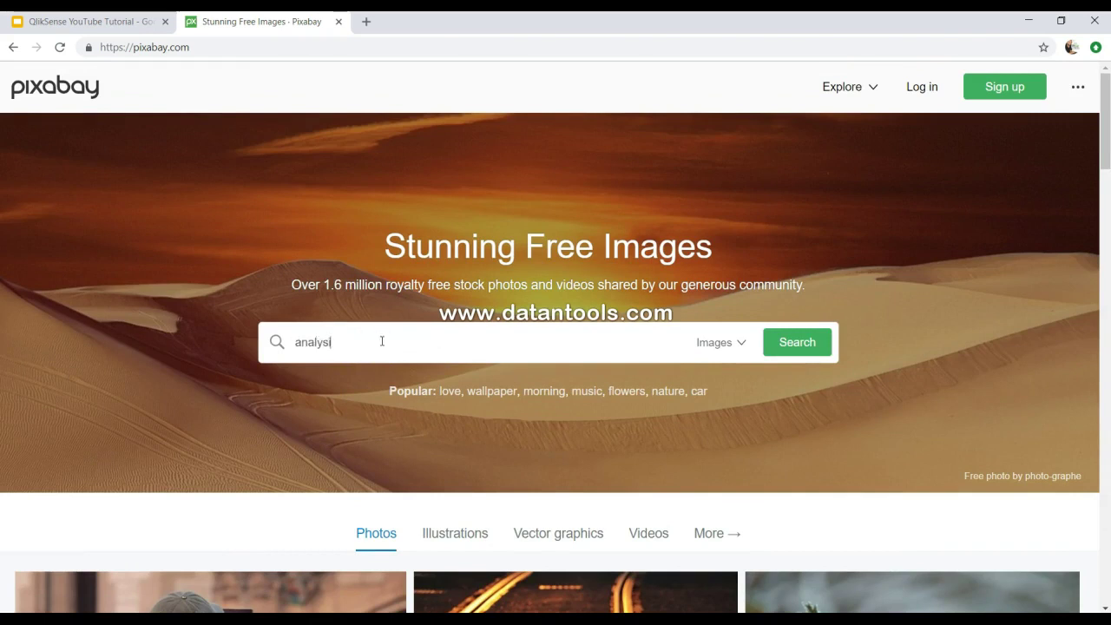
type("s")
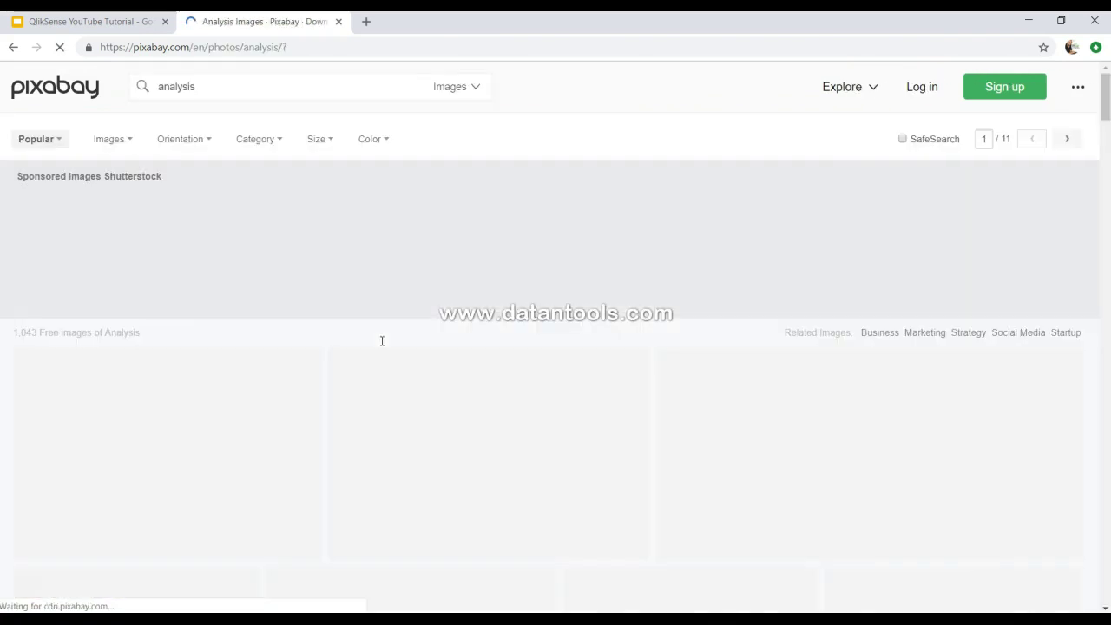
scroll(381, 340, "down", 3)
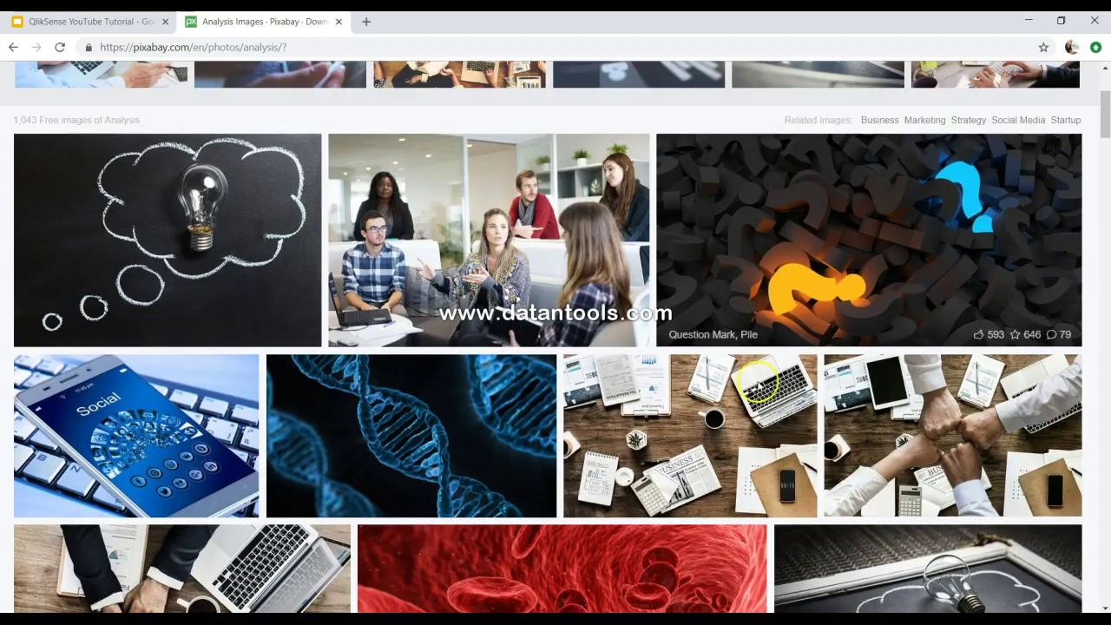
scroll(643, 449, "down", 2)
scroll(643, 449, "down", 2)
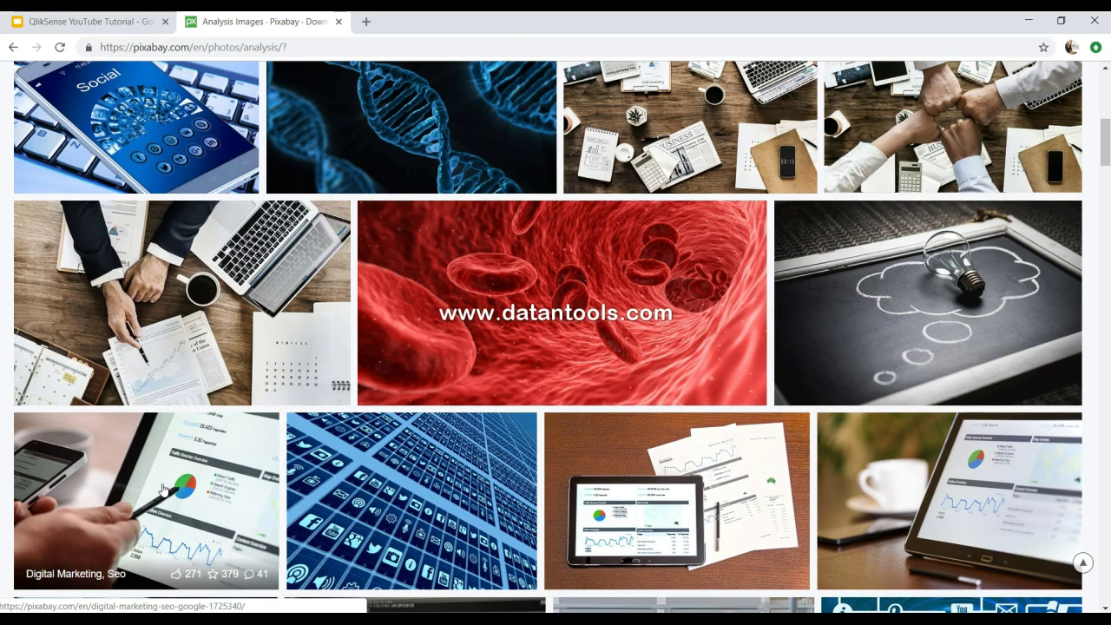
scroll(162, 489, "up", 3)
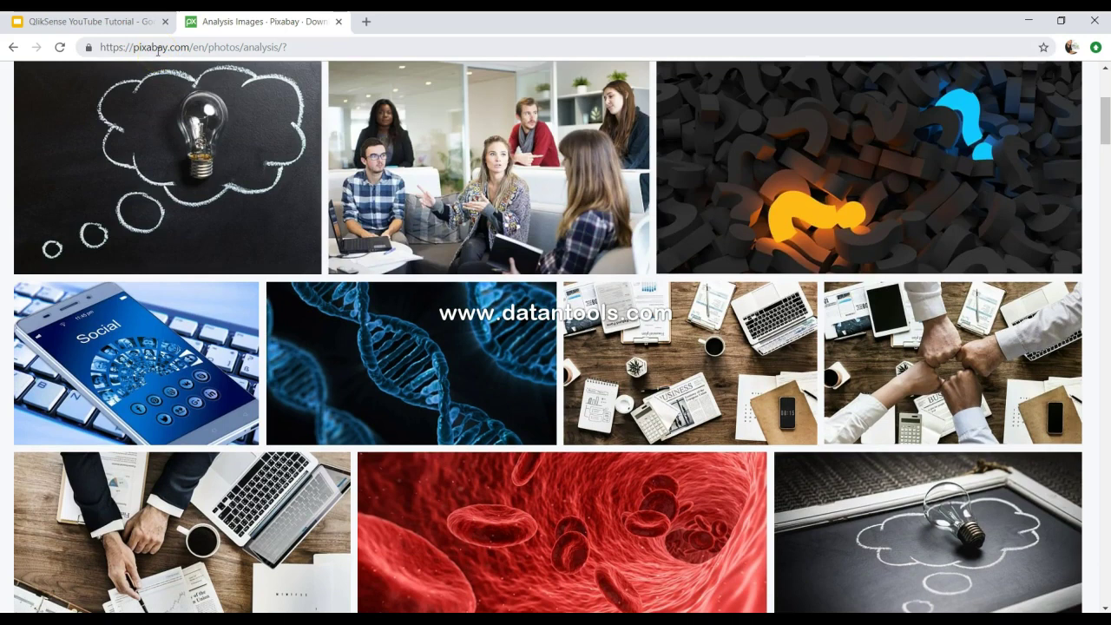
scroll(478, 392, "up", 3)
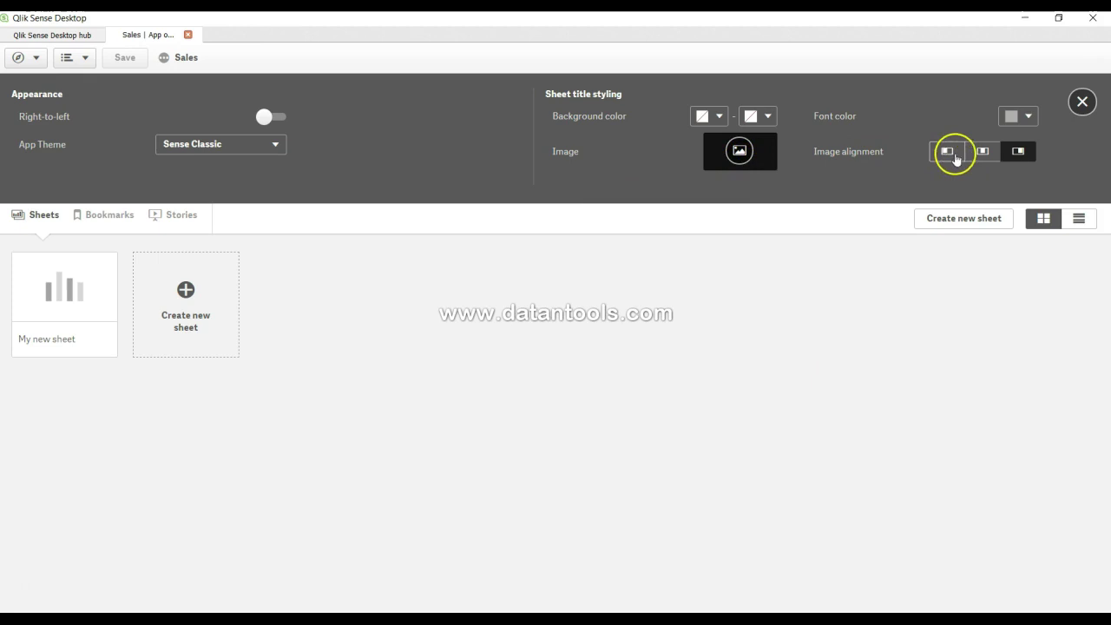
Close the appearance options and review the Bookmarks and Stories tabs before returning to Sheets
left_click(1083, 104)
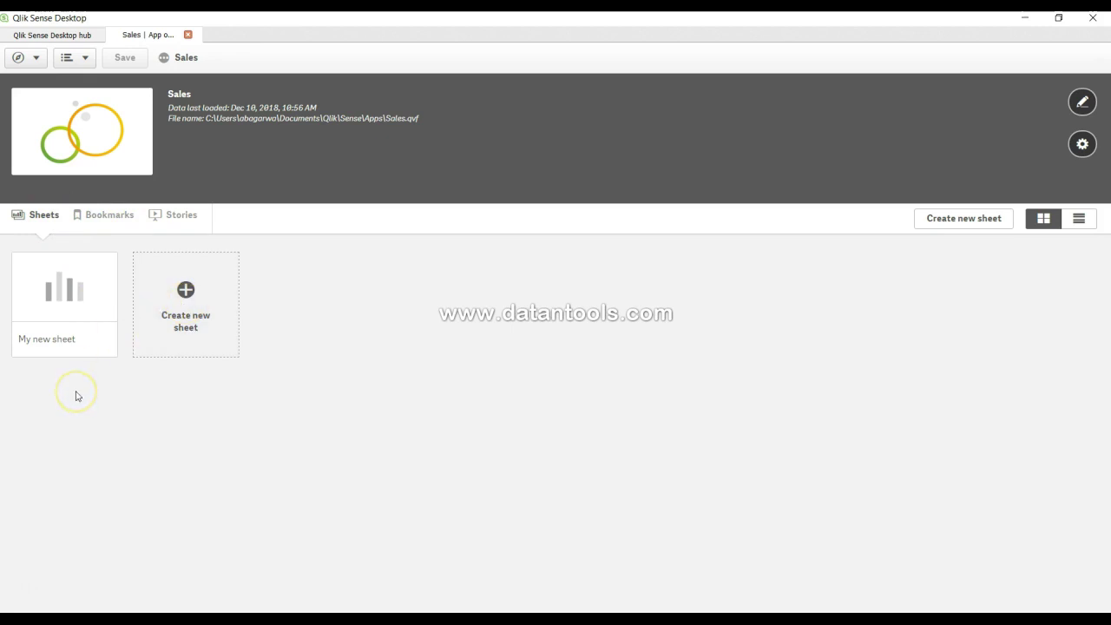
left_click(113, 217)
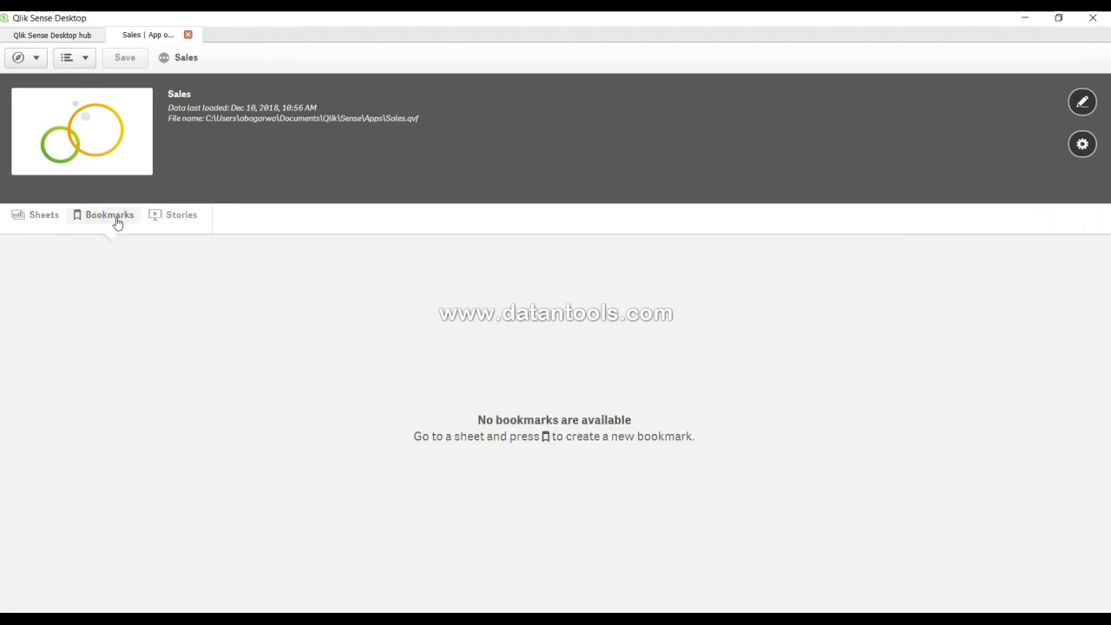
left_click(183, 217)
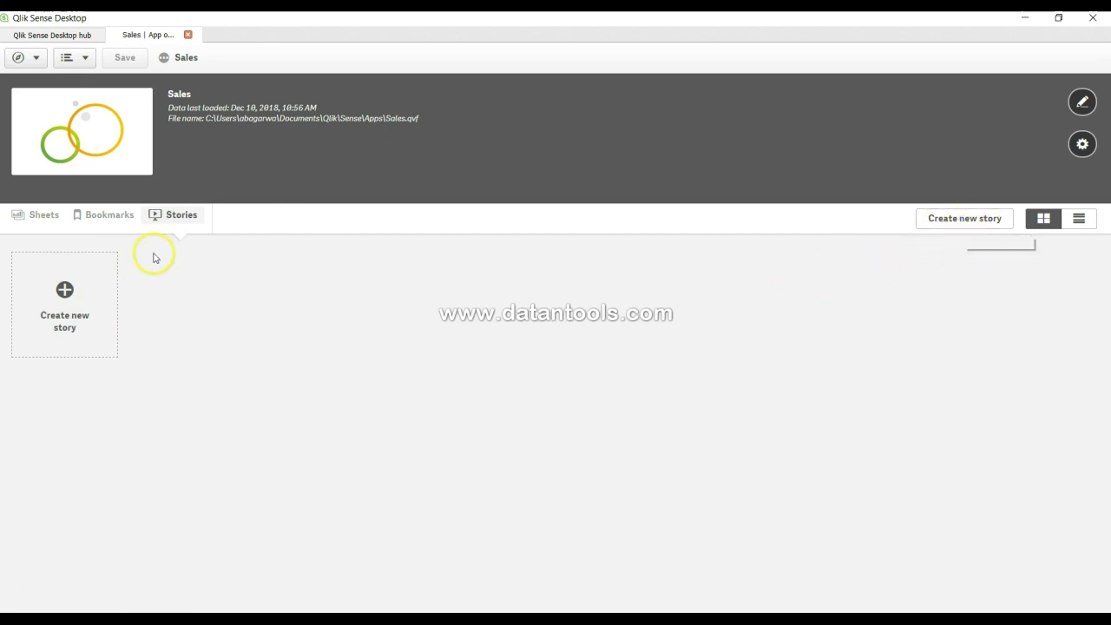
left_click(110, 215)
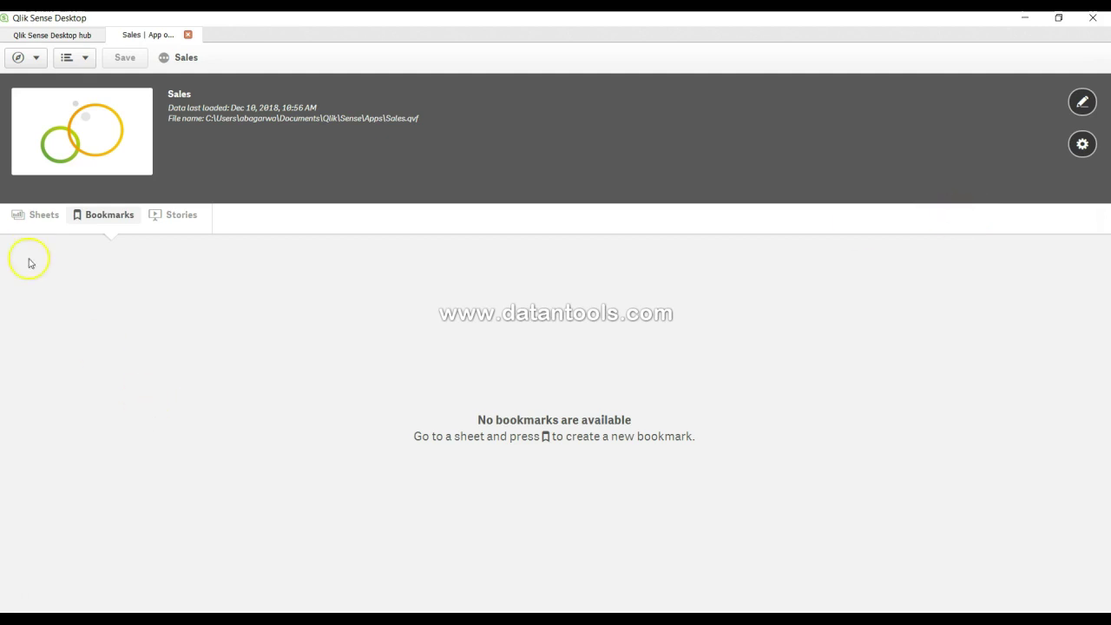
left_click(44, 221)
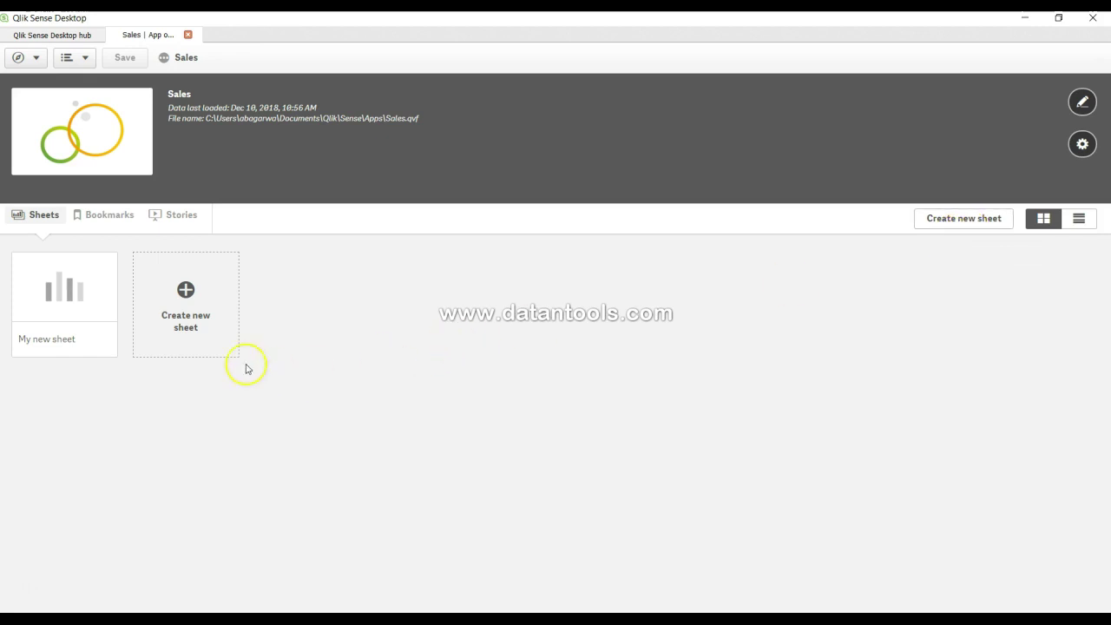
Create a new sheet titled 'Sales Discovery' with the description 'Let's explore sales'
left_click(199, 322)
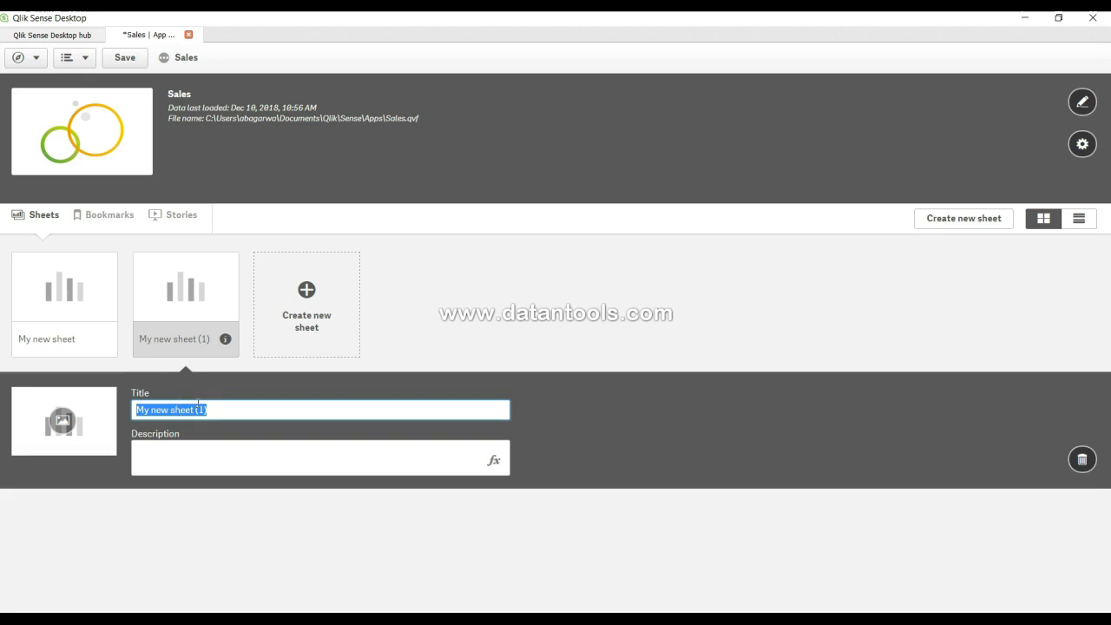
type("Sales Discovery")
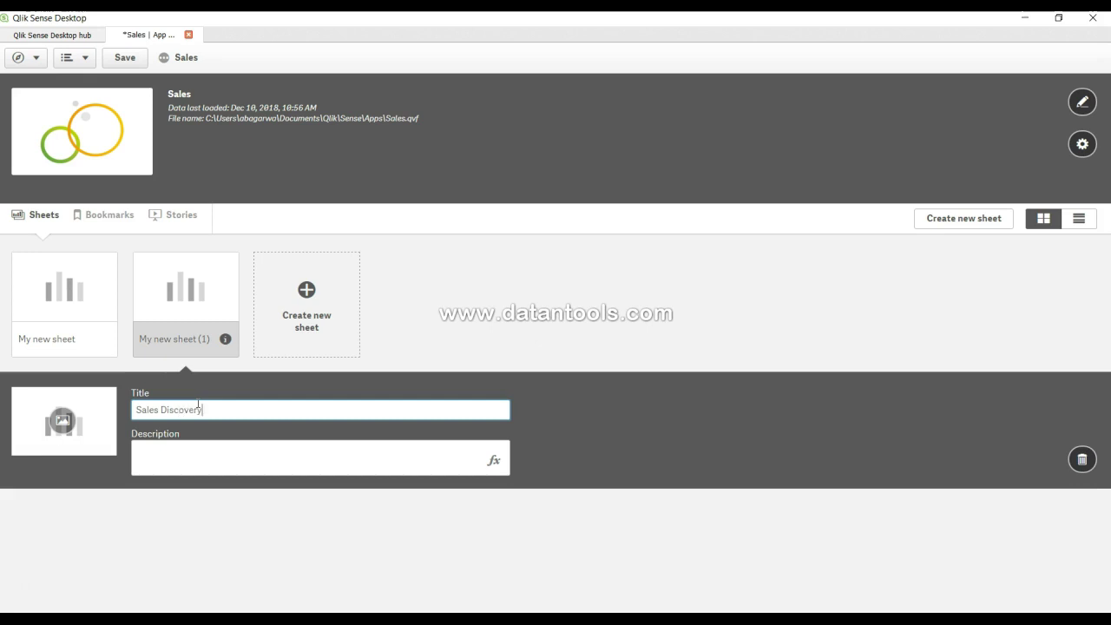
left_click(208, 463)
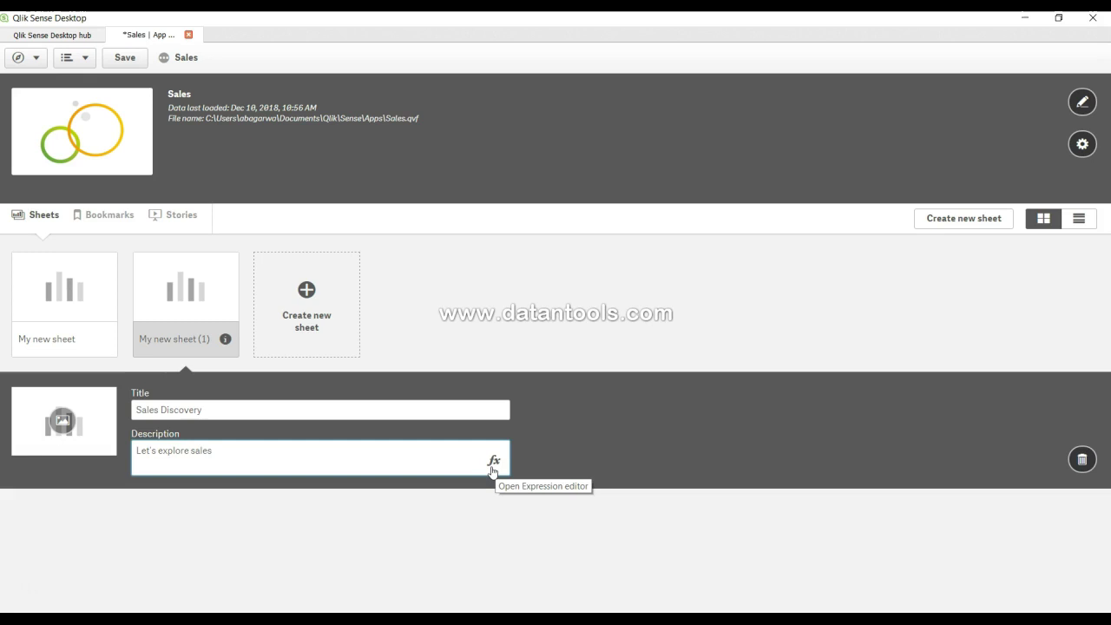
View the Sales Discovery description in the expression editor, cancel it, and close the details panel
left_click(493, 464)
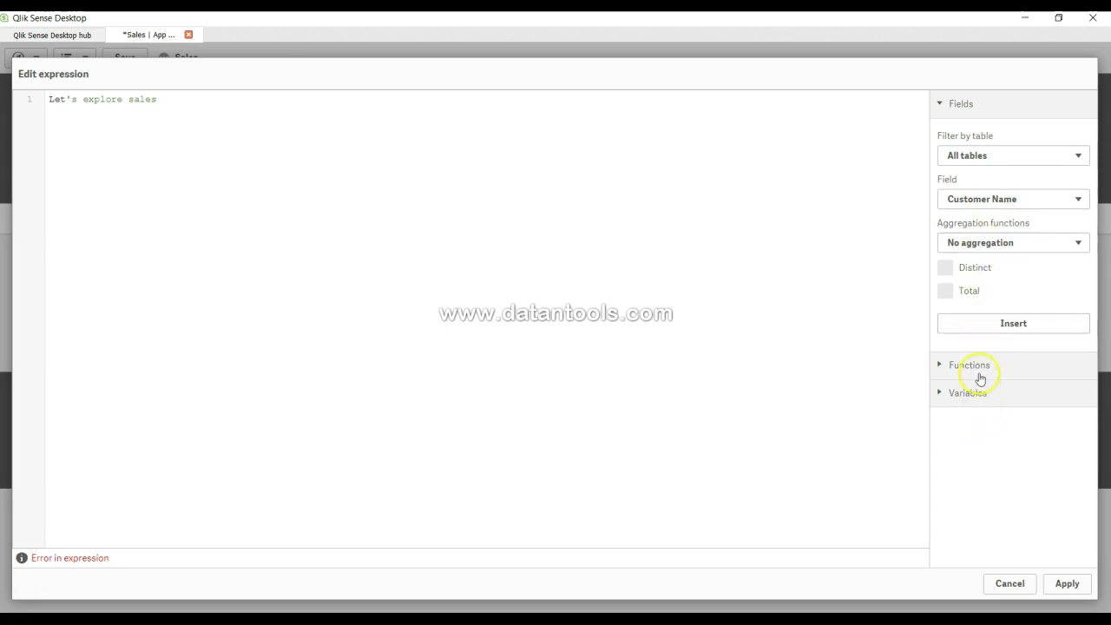
left_click(1007, 585)
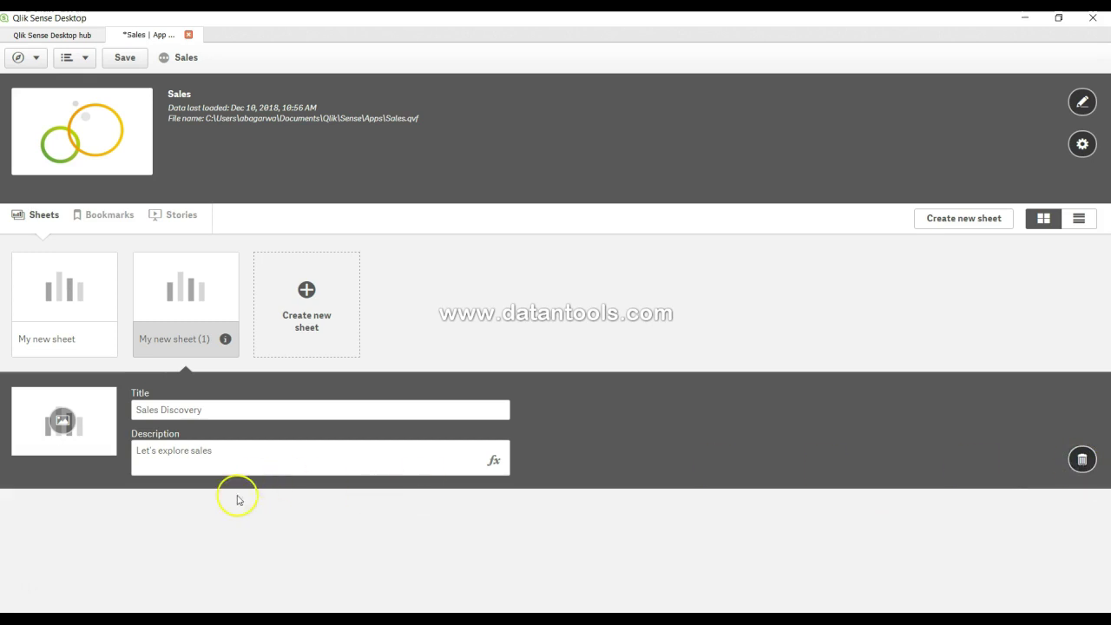
left_click(332, 545)
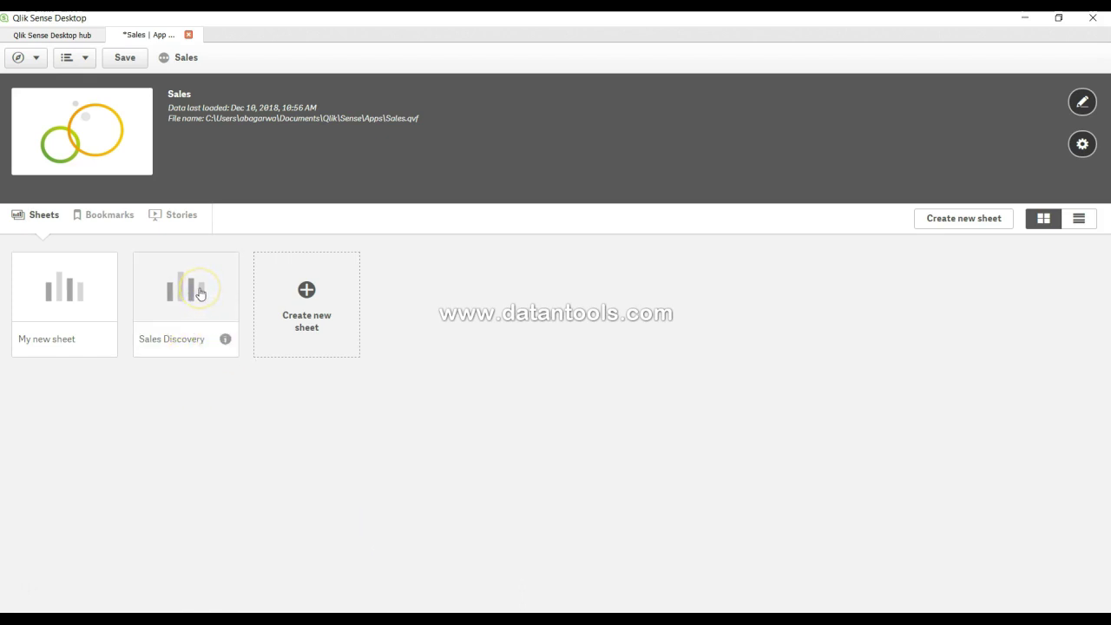
Open the empty Sales Discovery sheet from its card after confirming its details
left_click(208, 348)
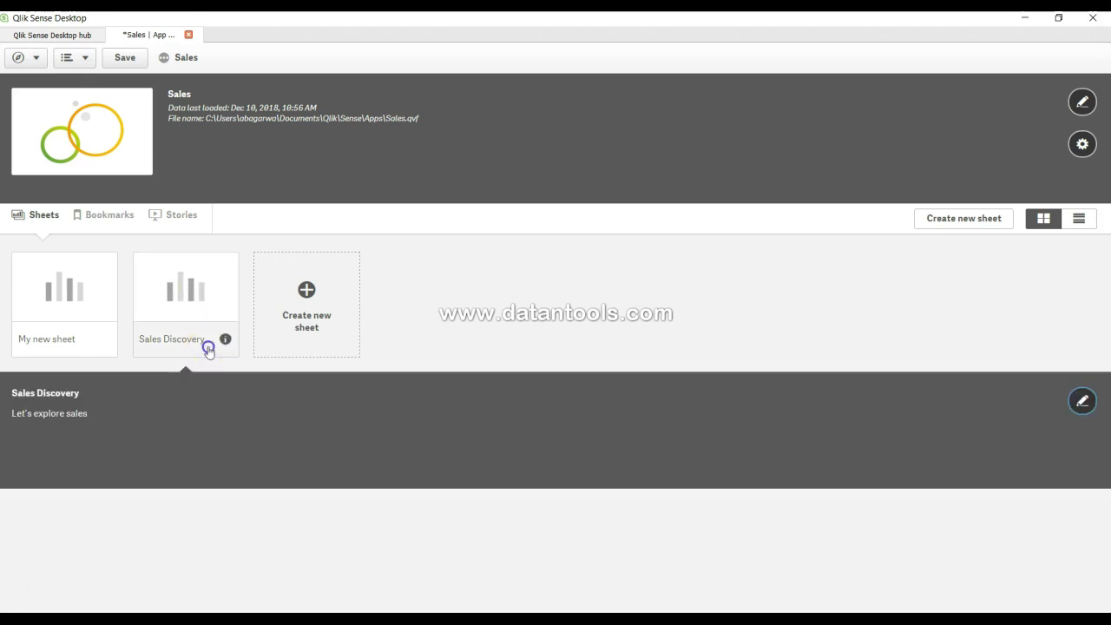
left_click(1081, 402)
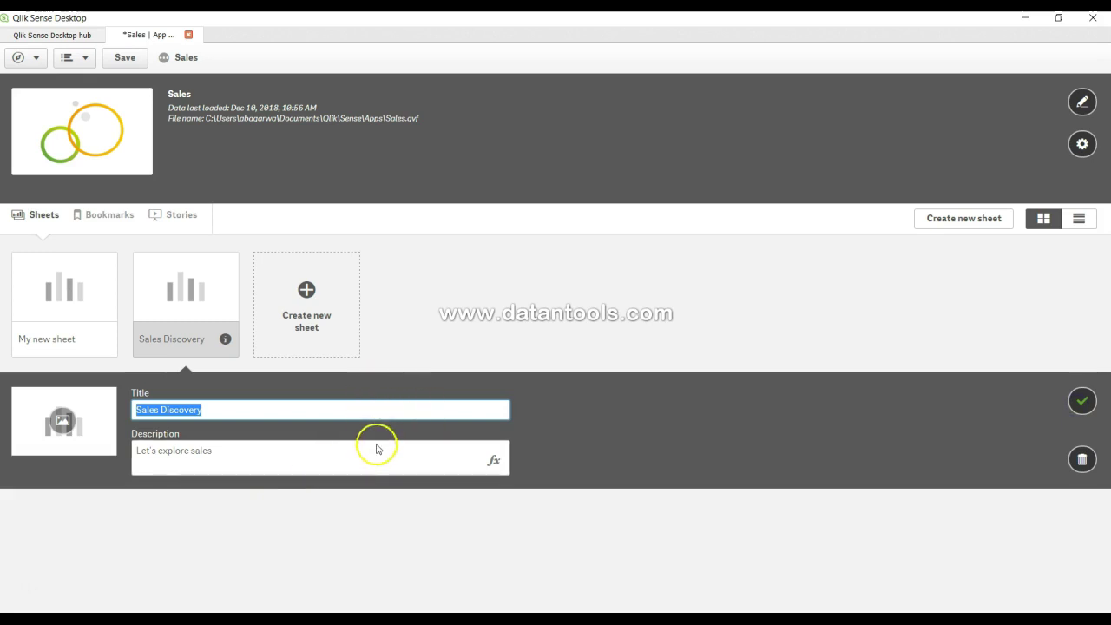
left_click(1082, 401)
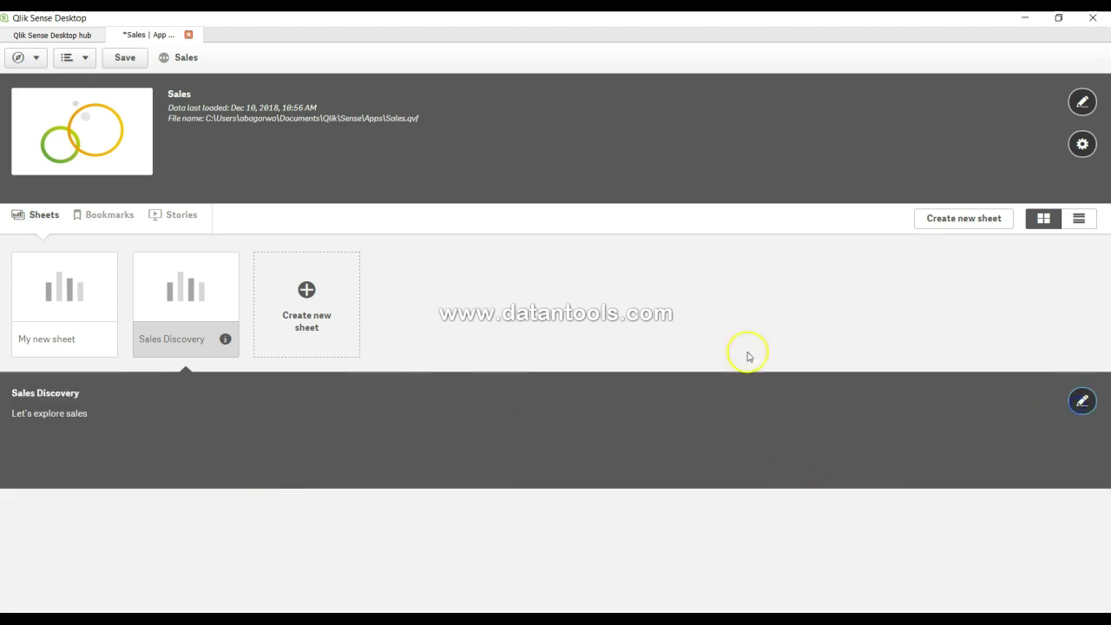
left_click(192, 288)
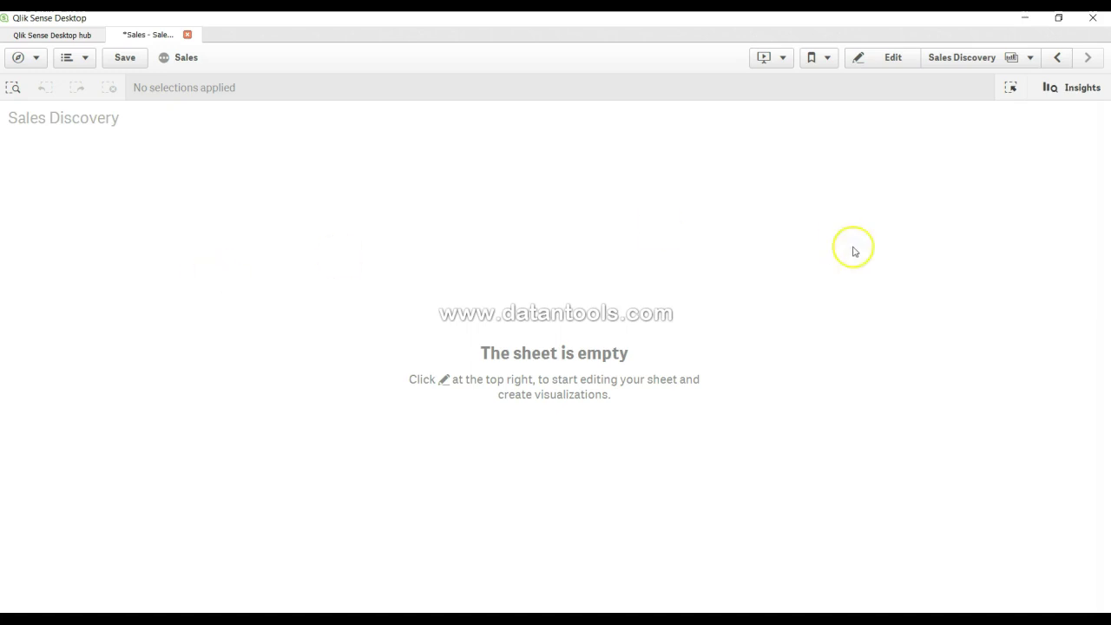
Enter edit mode and filter the field list to the Orders$ table
left_click(887, 68)
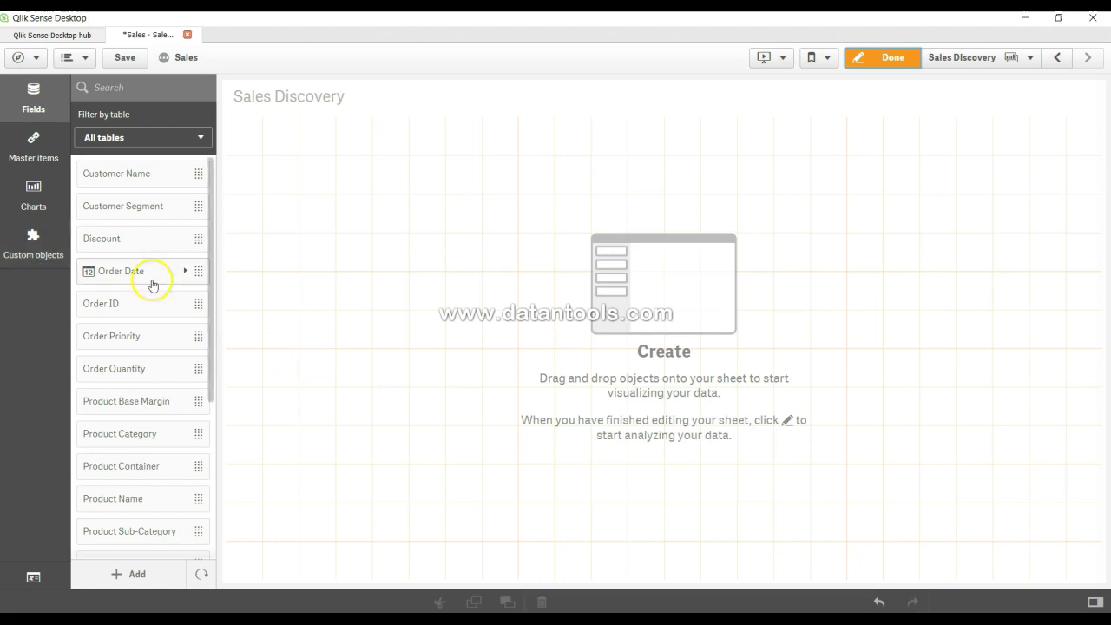
left_click(137, 141)
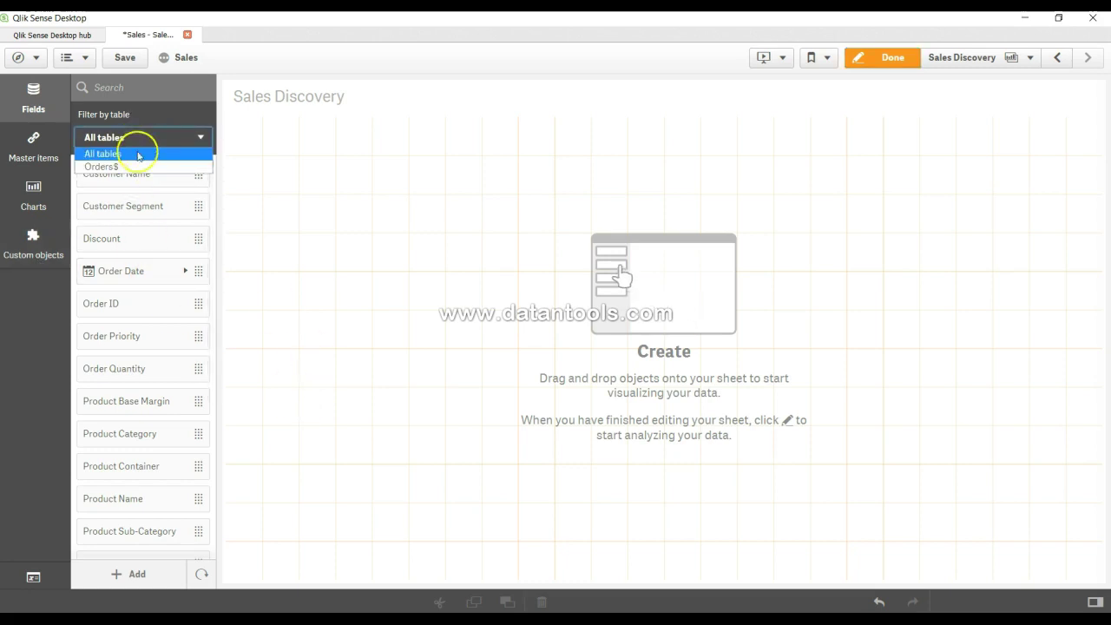
left_click(137, 167)
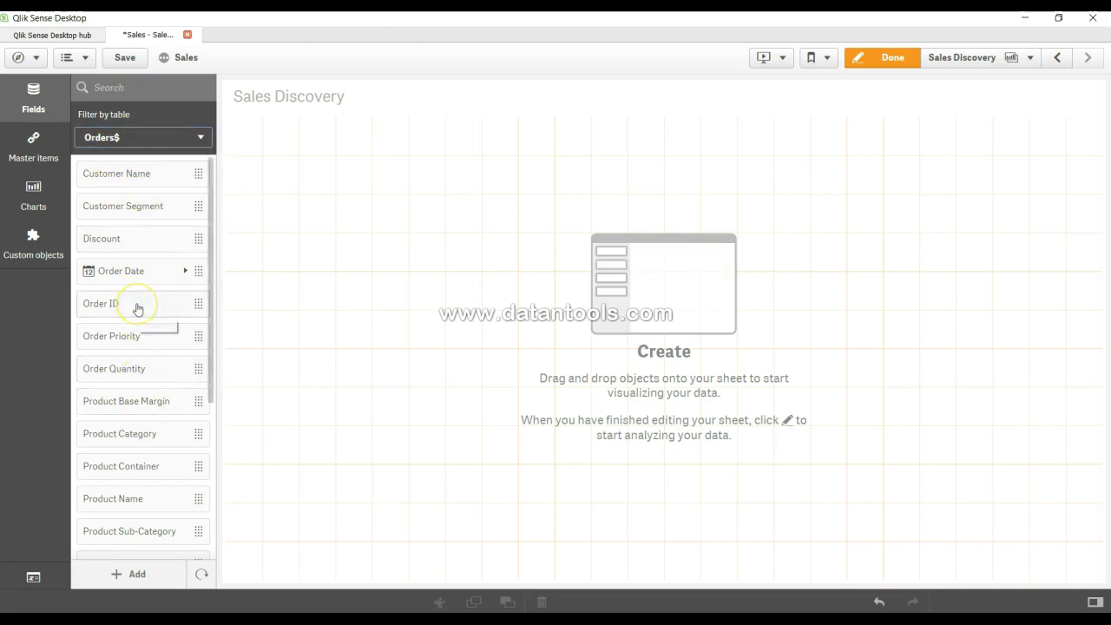
scroll(136, 305, "down", 3)
scroll(137, 308, "up", 3)
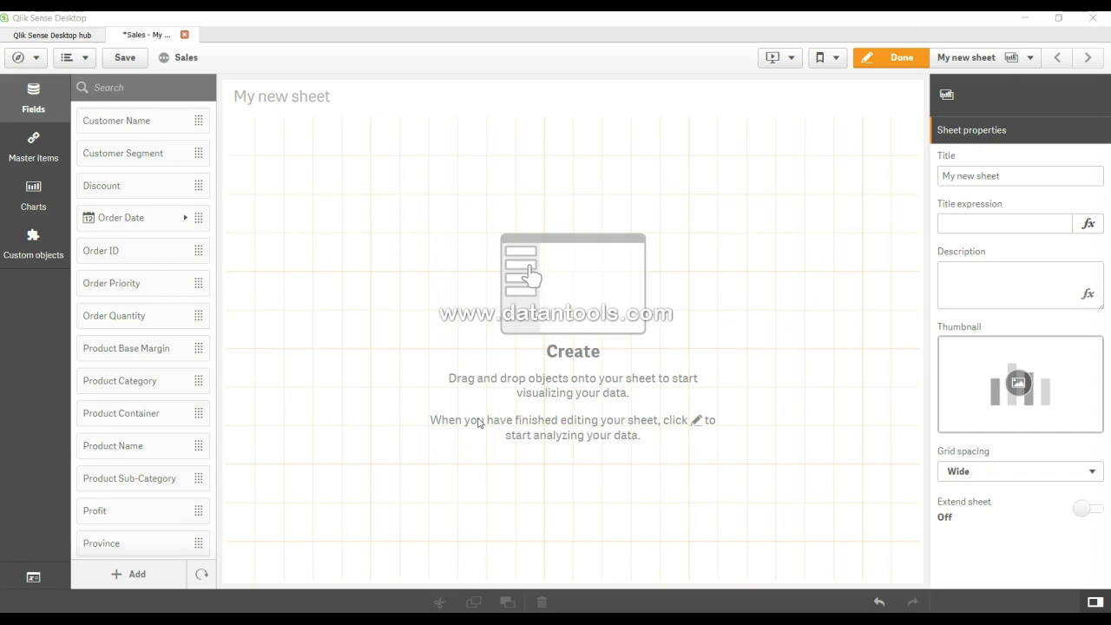
Place a filter pane on the sheet's left half with Customer Segment as its dimension
left_click(799, 113)
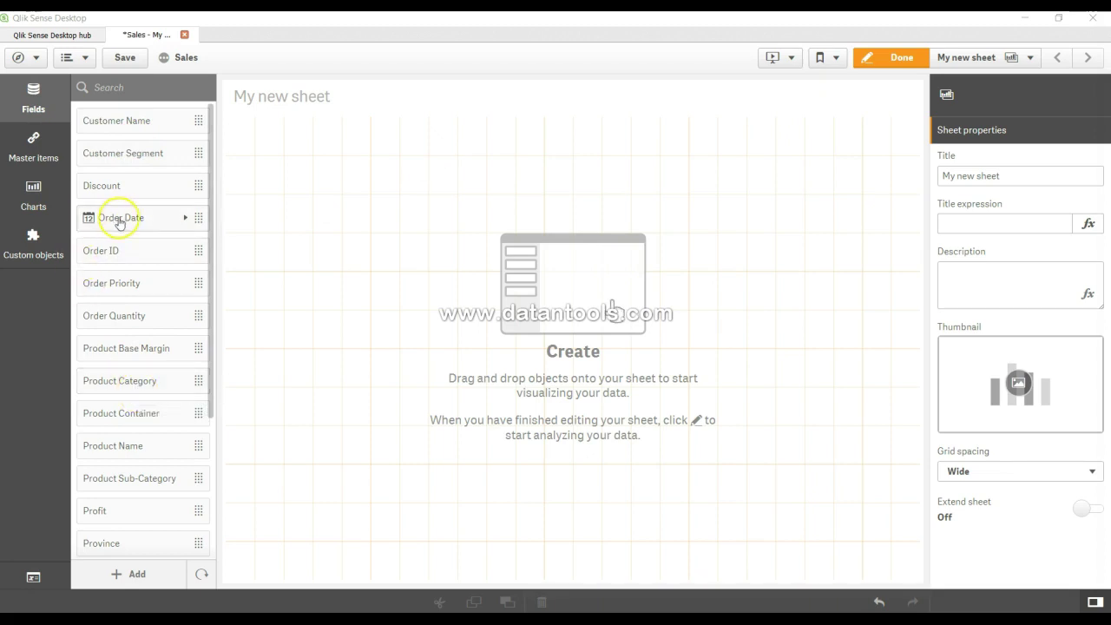
left_click(39, 200)
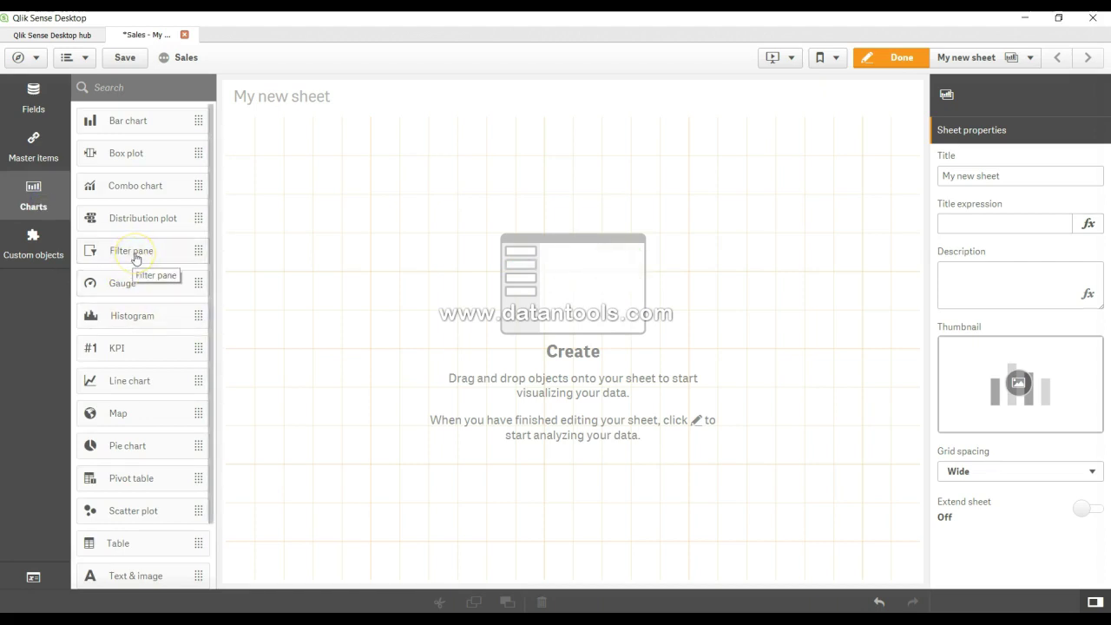
left_click_drag(135, 258, 283, 228)
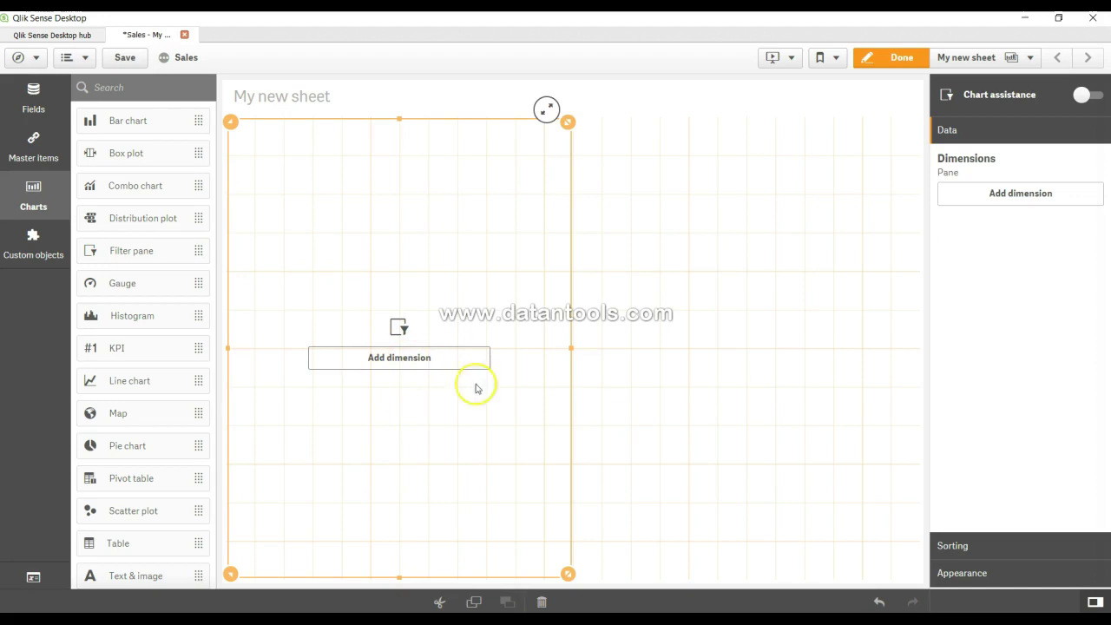
left_click(437, 361)
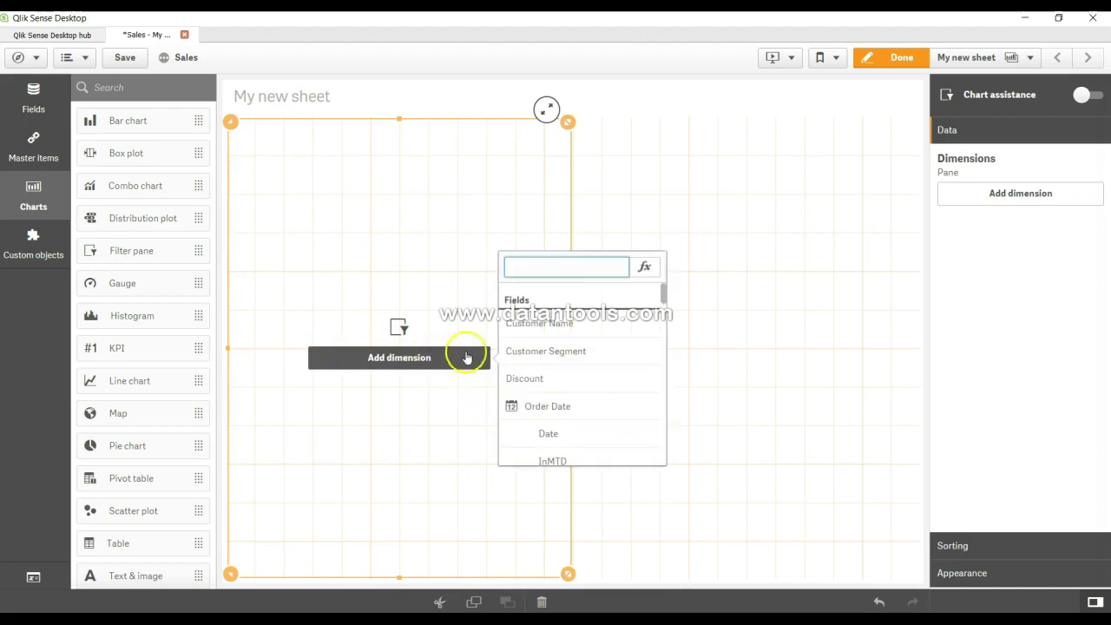
left_click(531, 352)
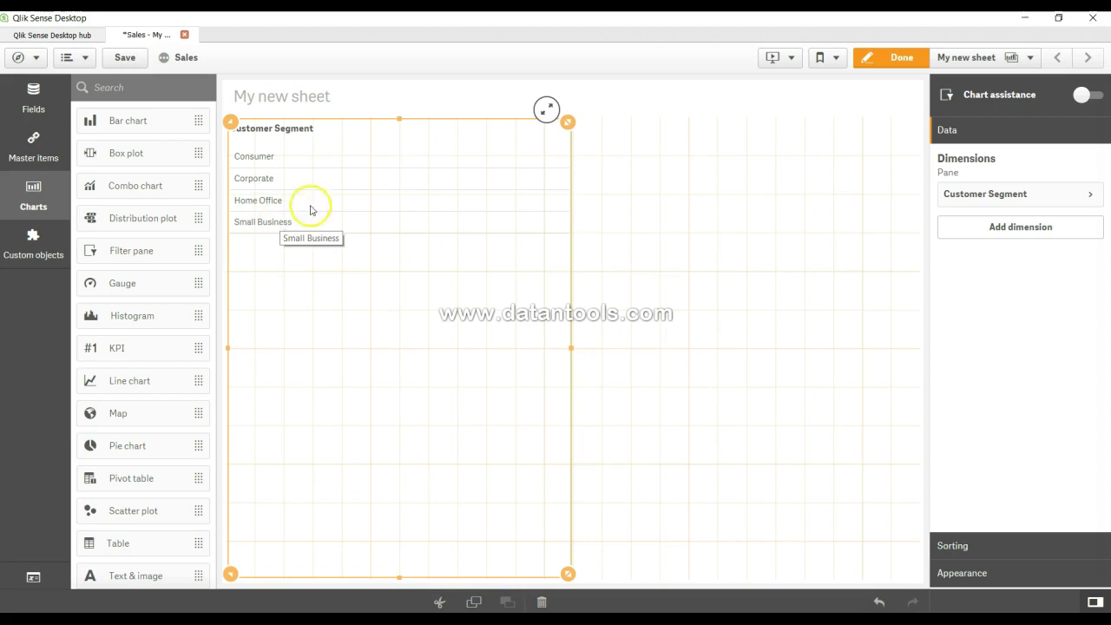
Add Order Priority as a second dimension of the filter pane
left_click(995, 229)
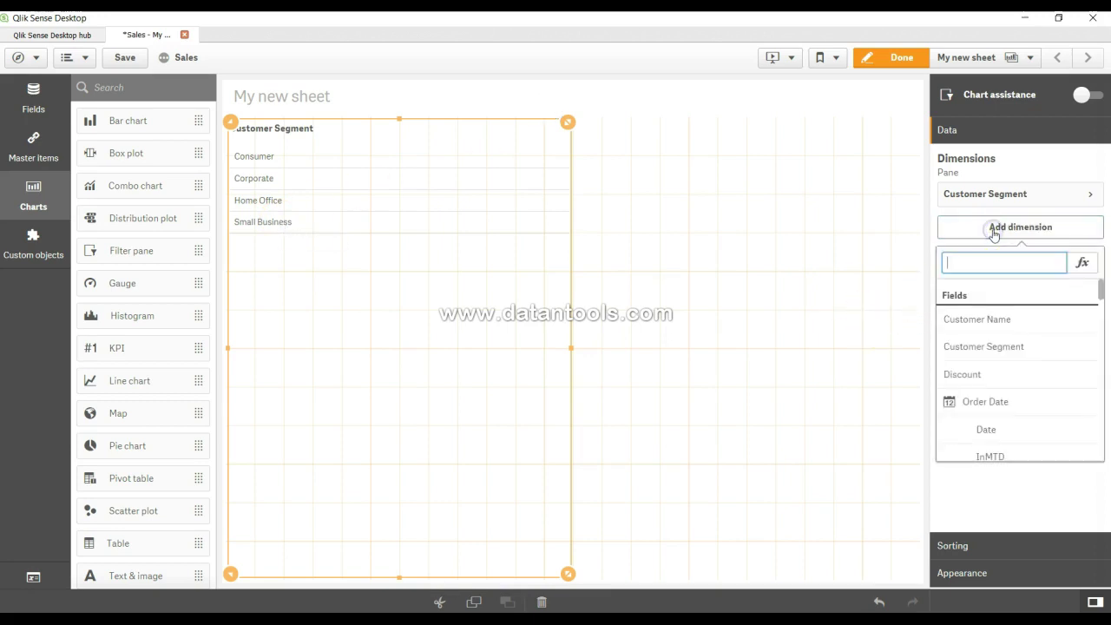
scroll(1009, 384, "down", 6)
scroll(1013, 384, "down", 5)
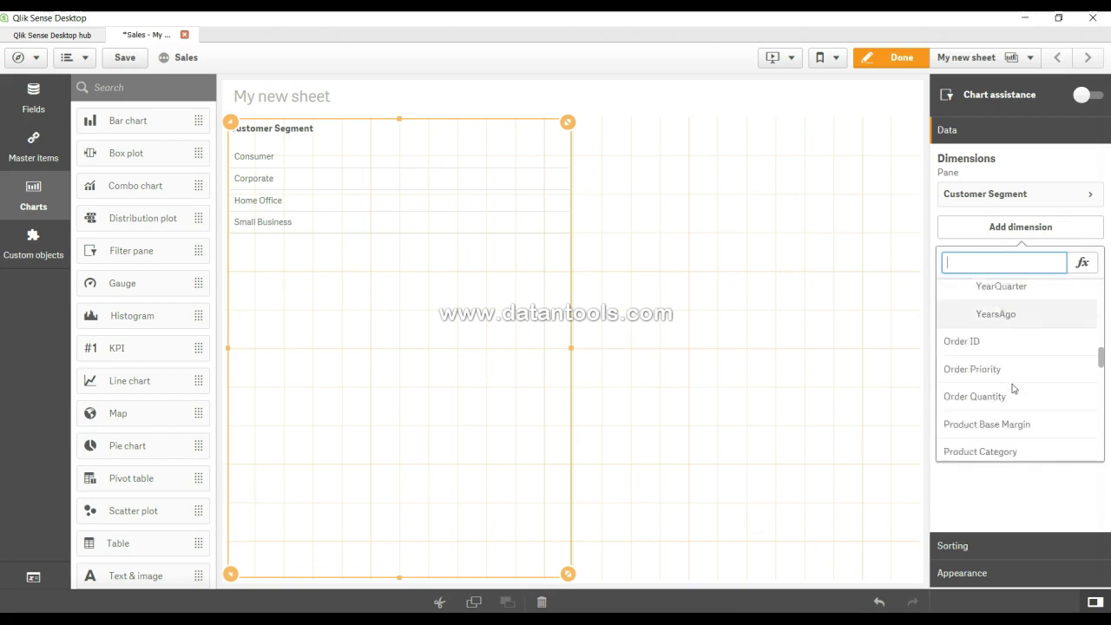
scroll(1014, 388, "up", 1)
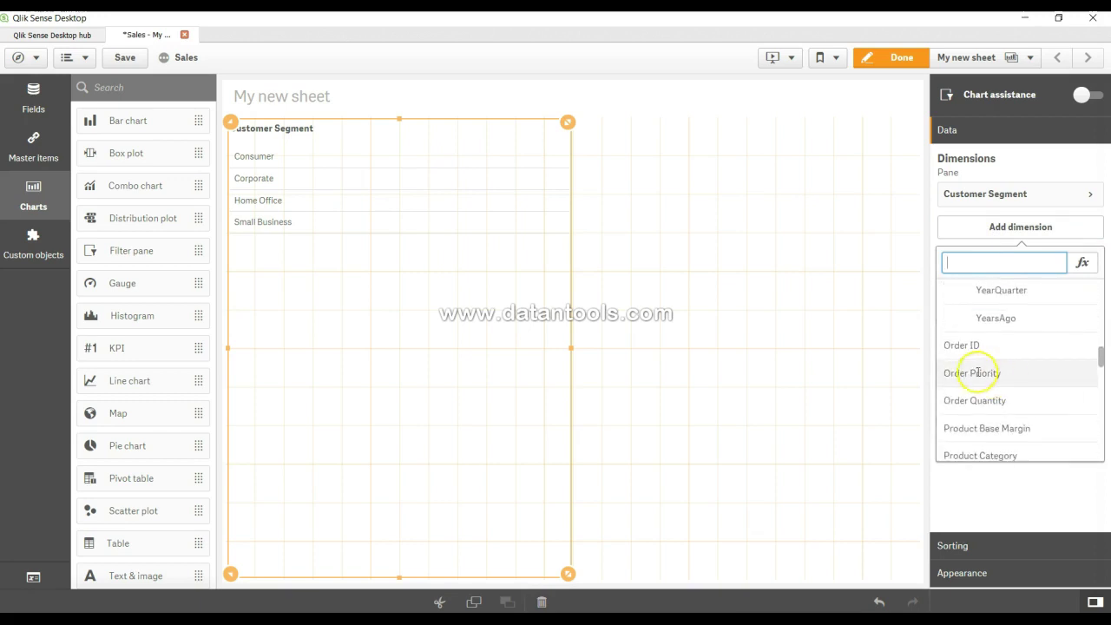
left_click(978, 375)
Search for and add Ship Mode and Product Category as further dimensions
left_click(999, 263)
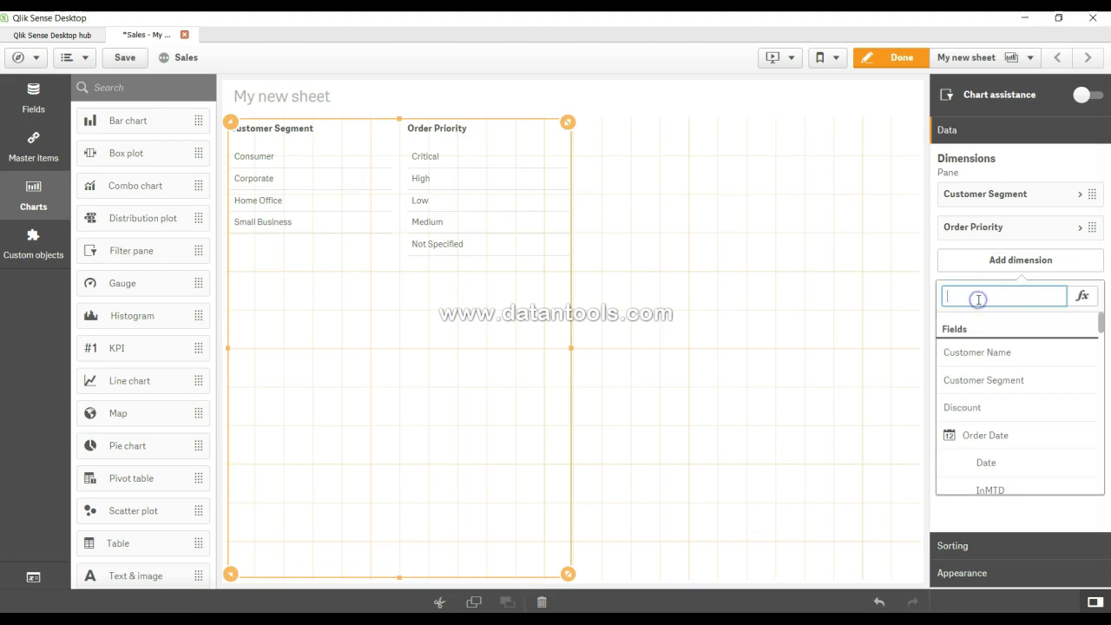
type("Order")
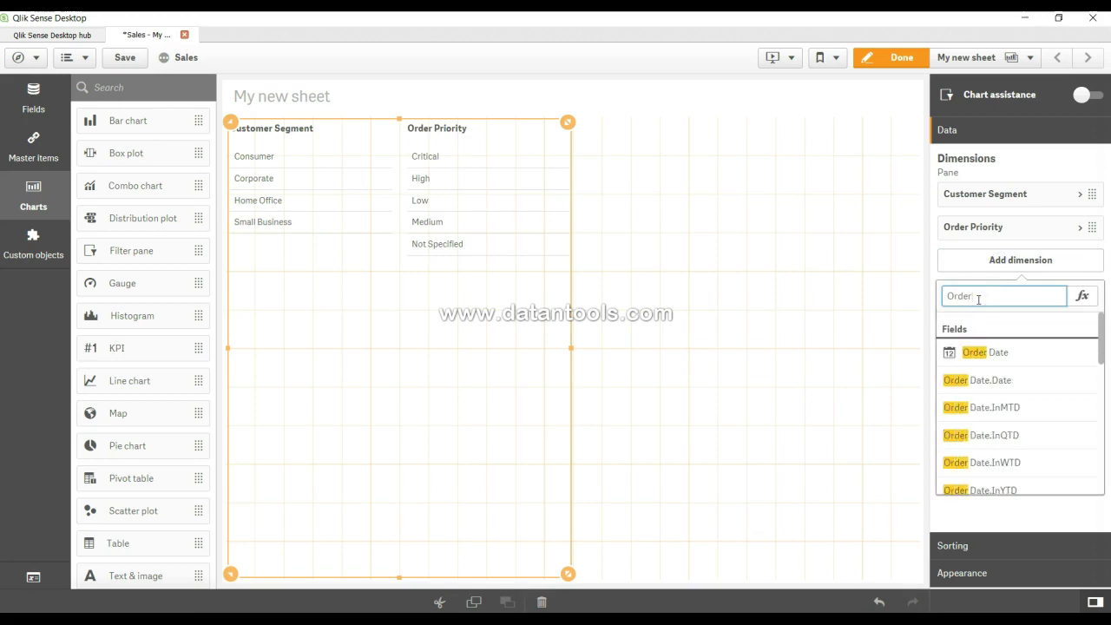
type(" m")
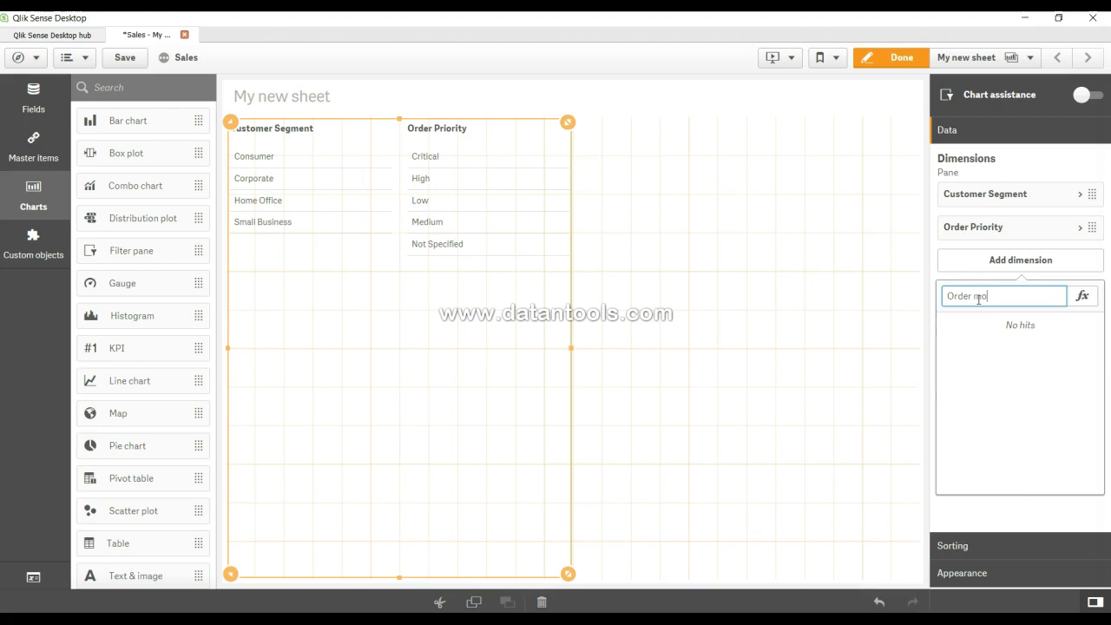
type("o")
key("BackSpace")
key("BackSpace")
type("Ship mo")
left_click(967, 352)
left_click(994, 292)
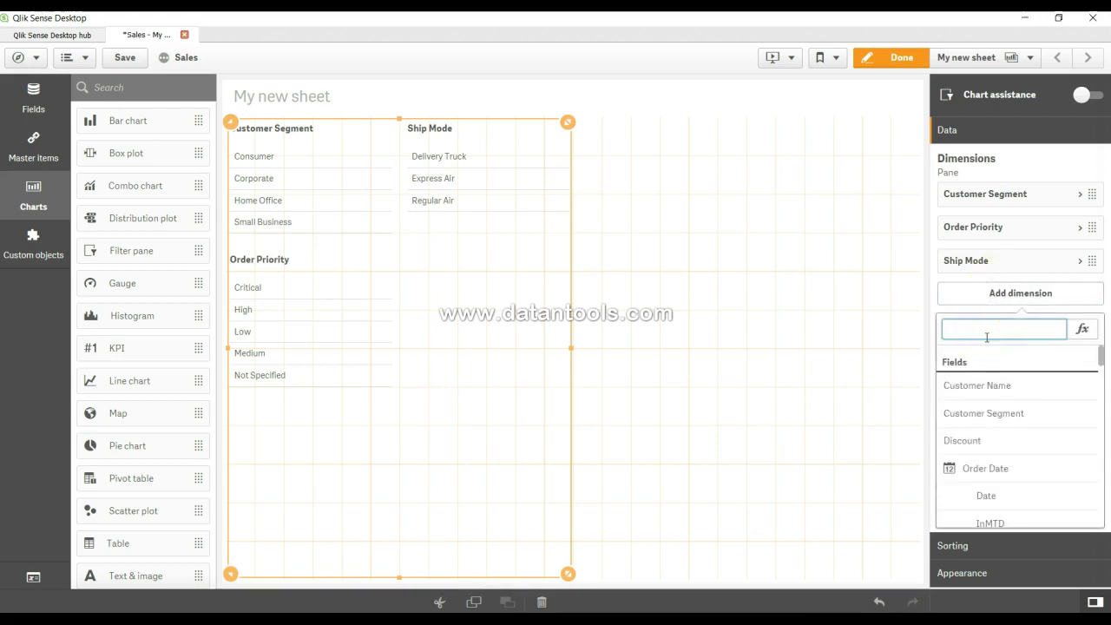
type("produc")
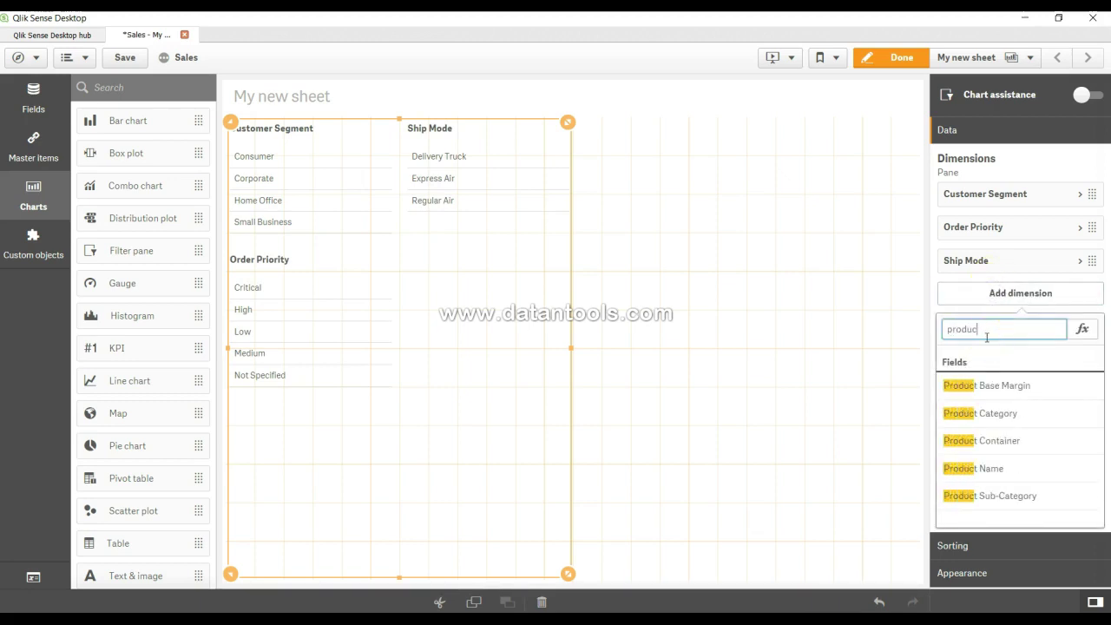
left_click(994, 414)
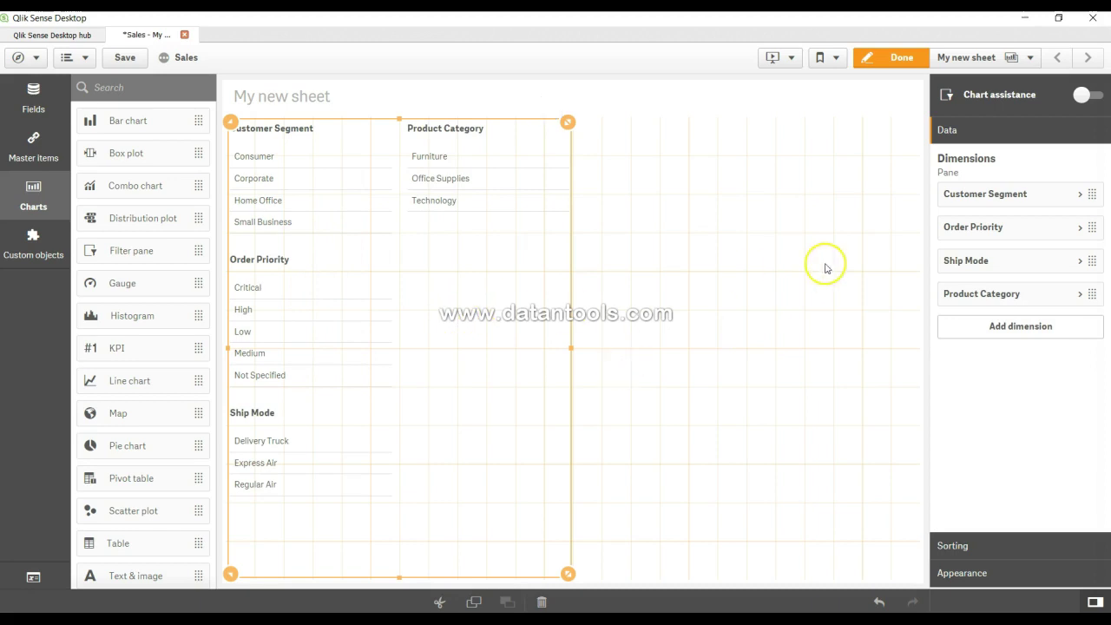
left_click(882, 67)
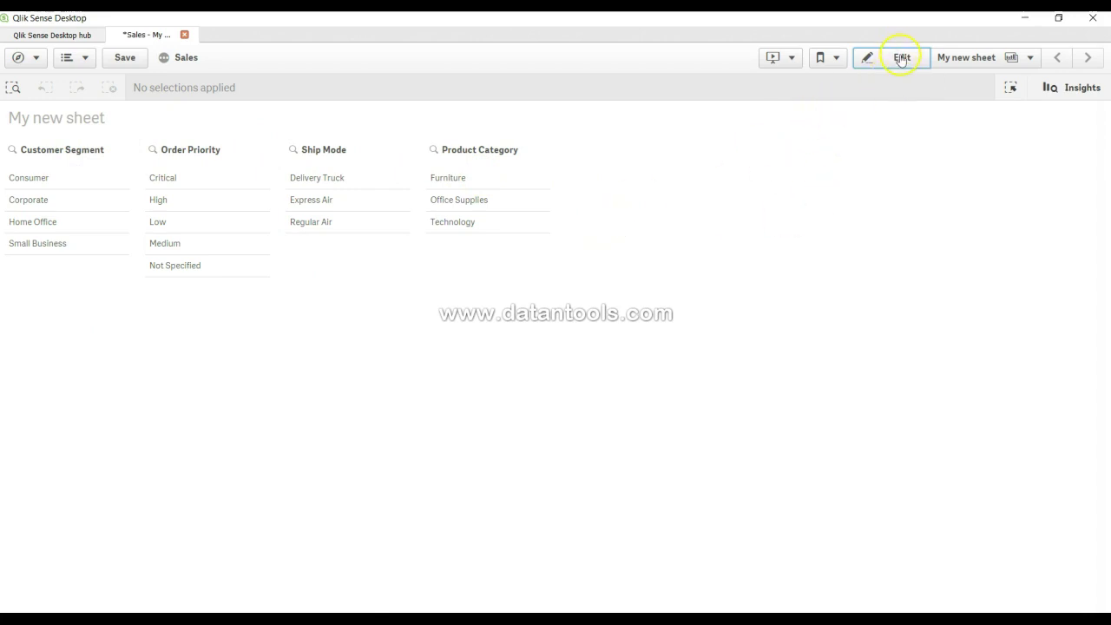
left_click(902, 58)
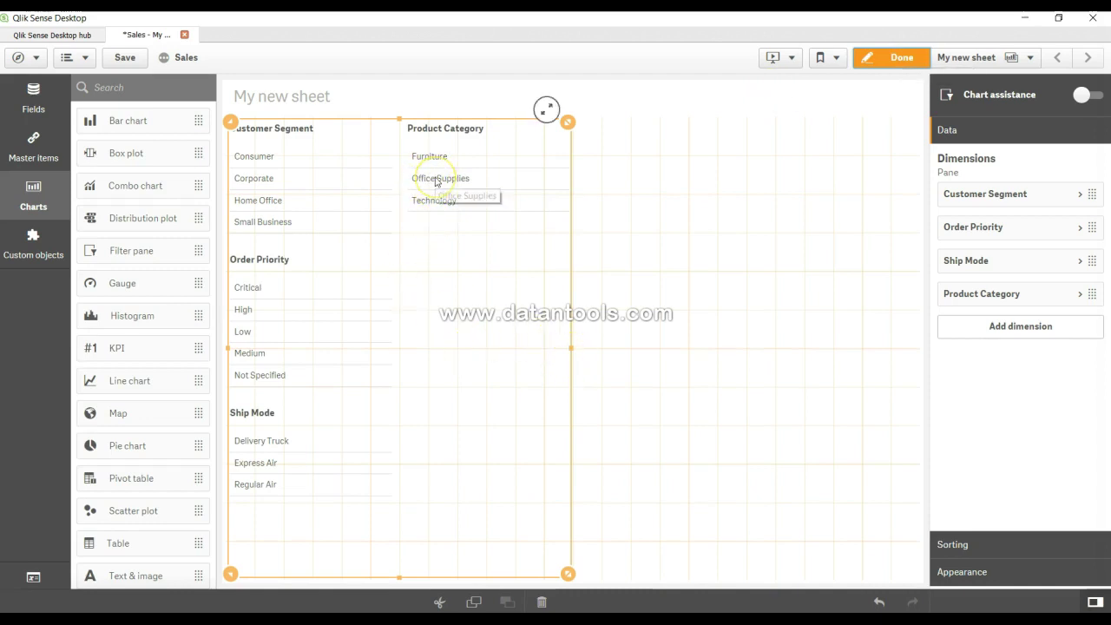
Select the filter pane and undo an accidental move
left_click(309, 139)
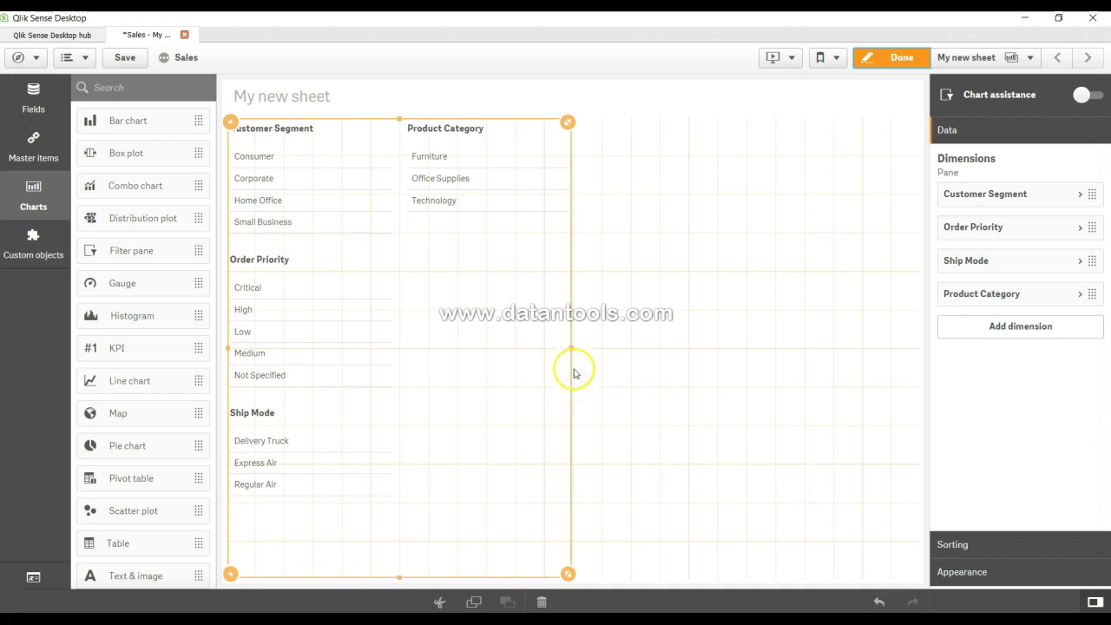
left_click_drag(571, 346, 617, 354)
key("ctrl+z")
left_click(573, 351)
Widen the pane so all four lists sit side by side and shorten it to one header row
left_click_drag(573, 351, 835, 361)
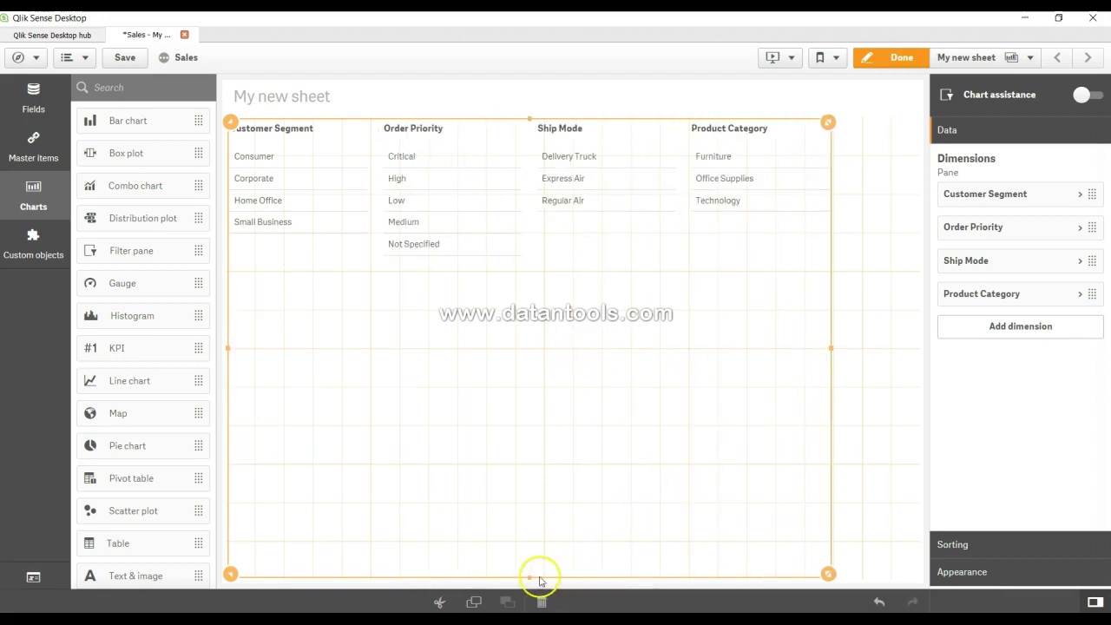
left_click_drag(530, 579, 534, 210)
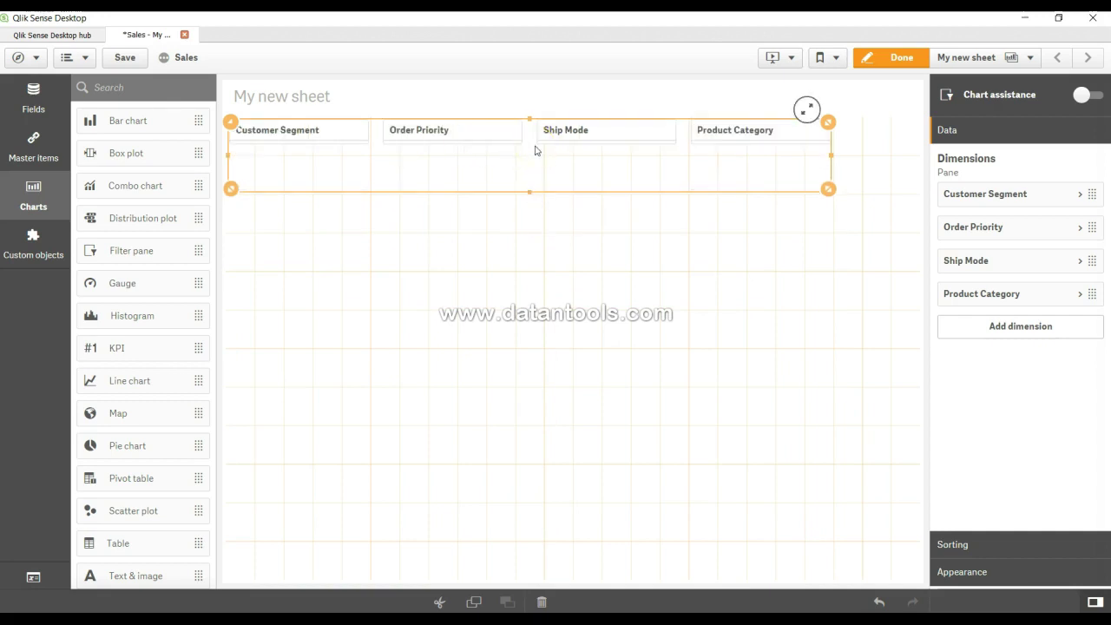
left_click_drag(338, 128, 447, 149)
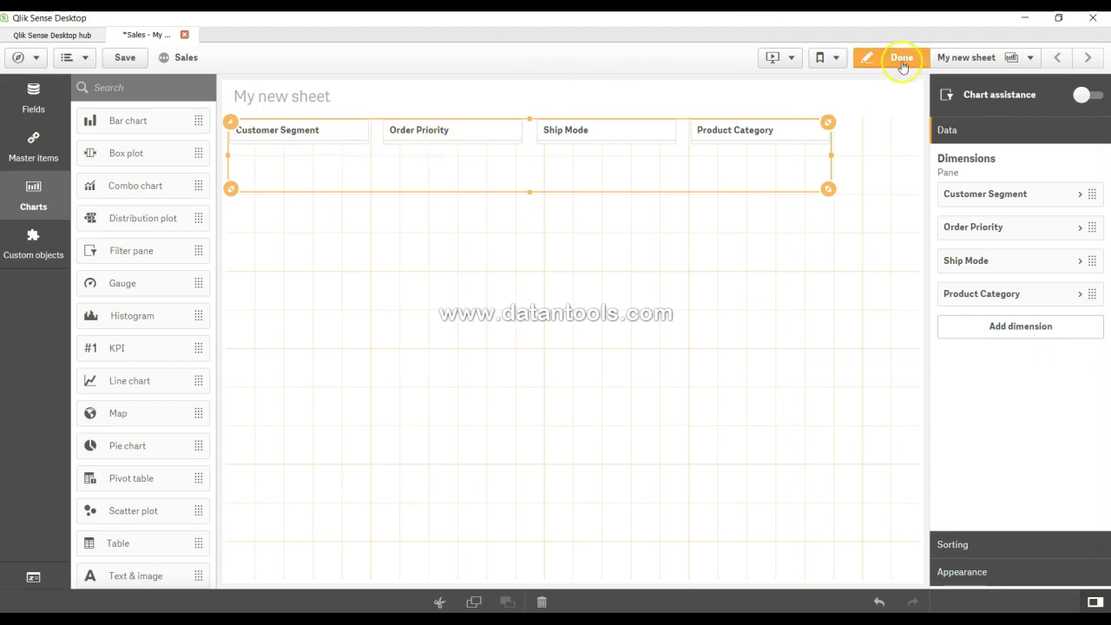
Preview the compact pane, shrink its height further, and leave edit mode
left_click(901, 61)
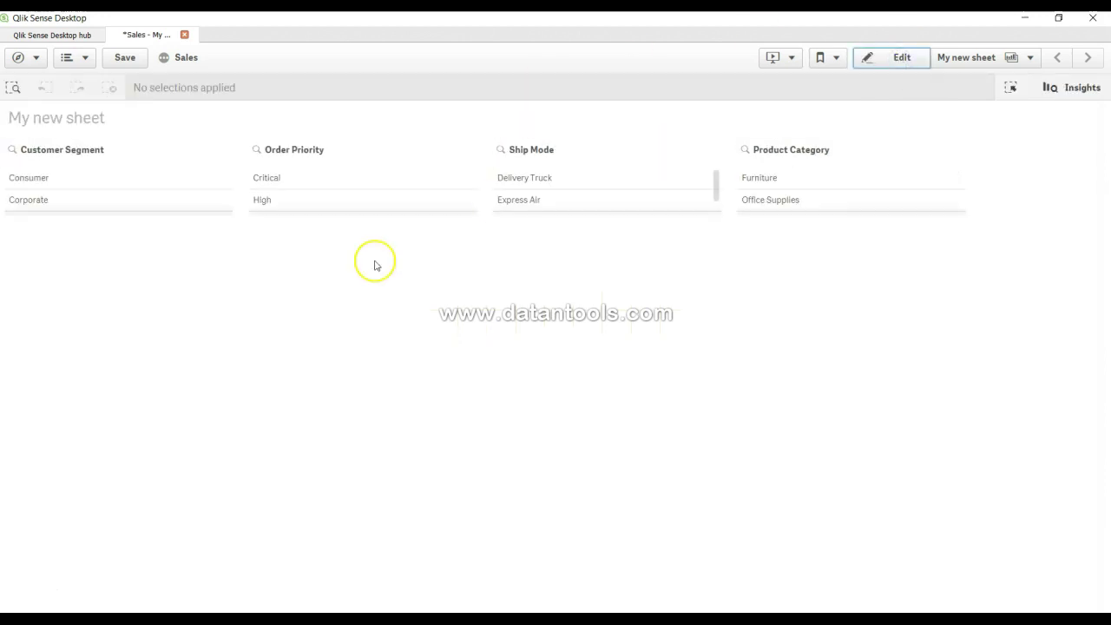
left_click(889, 63)
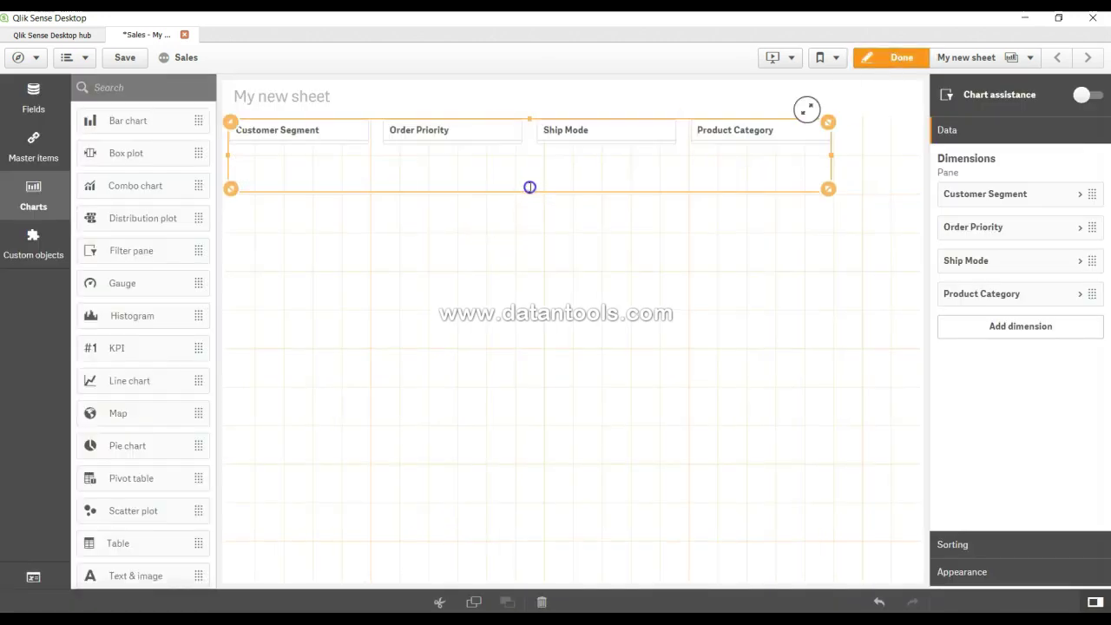
left_click_drag(528, 187, 532, 171)
left_click(886, 61)
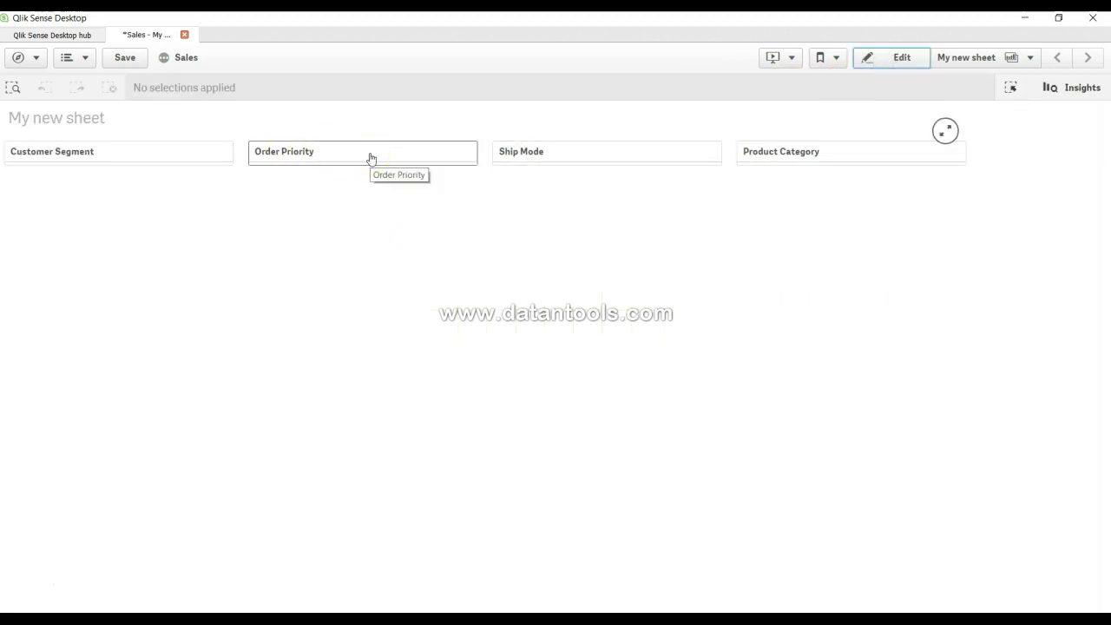
Select and confirm Corporate in Customer Segment, then return to editing
left_click(164, 154)
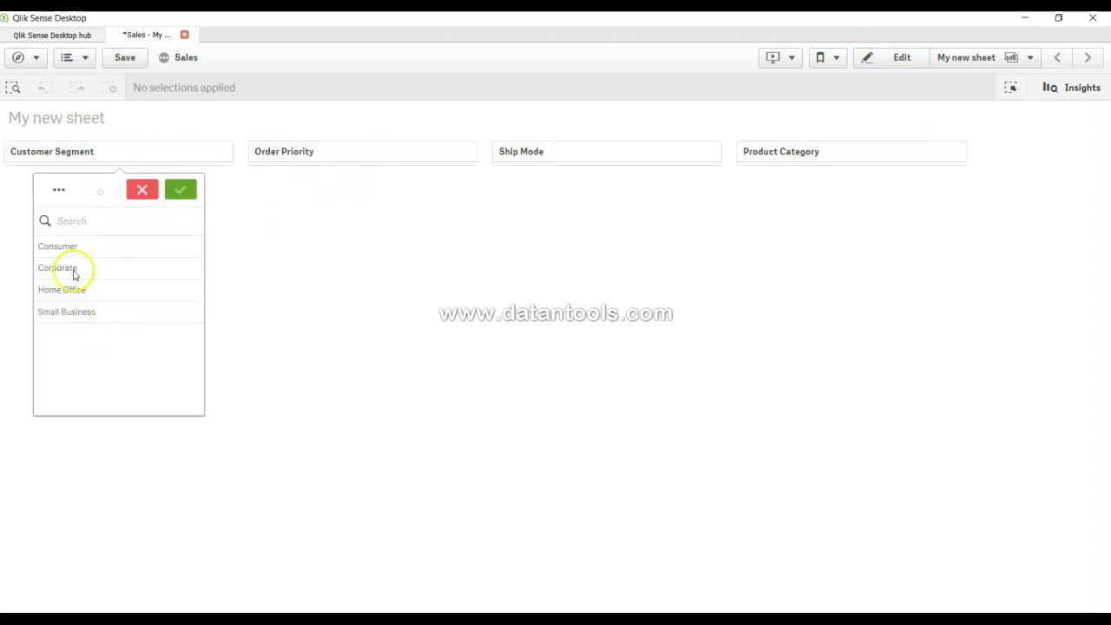
left_click(73, 270)
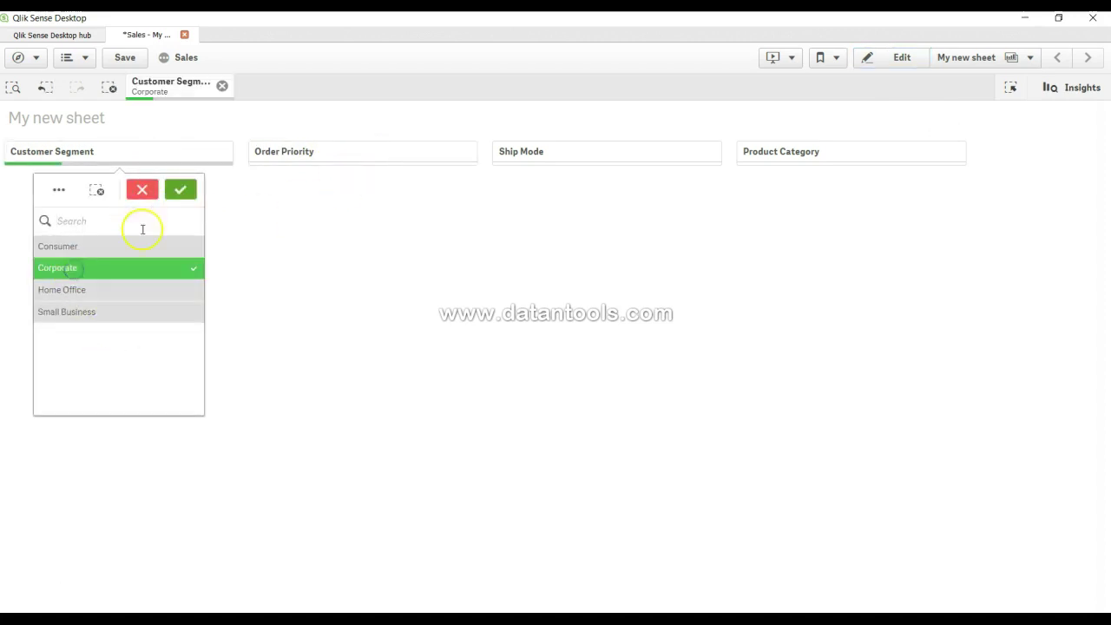
left_click(188, 190)
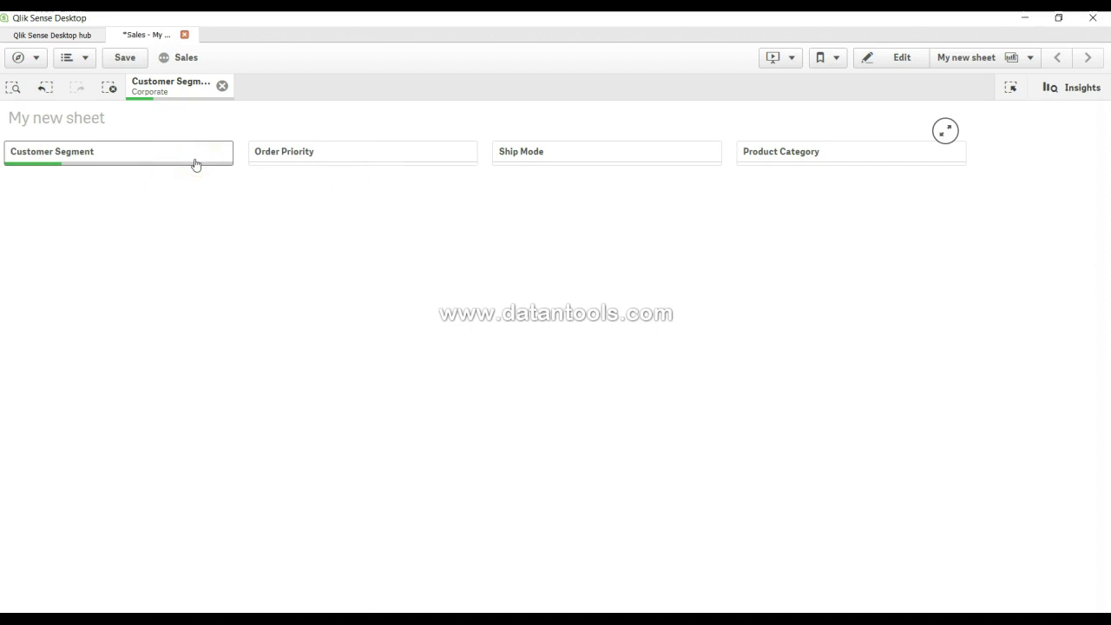
left_click(365, 167)
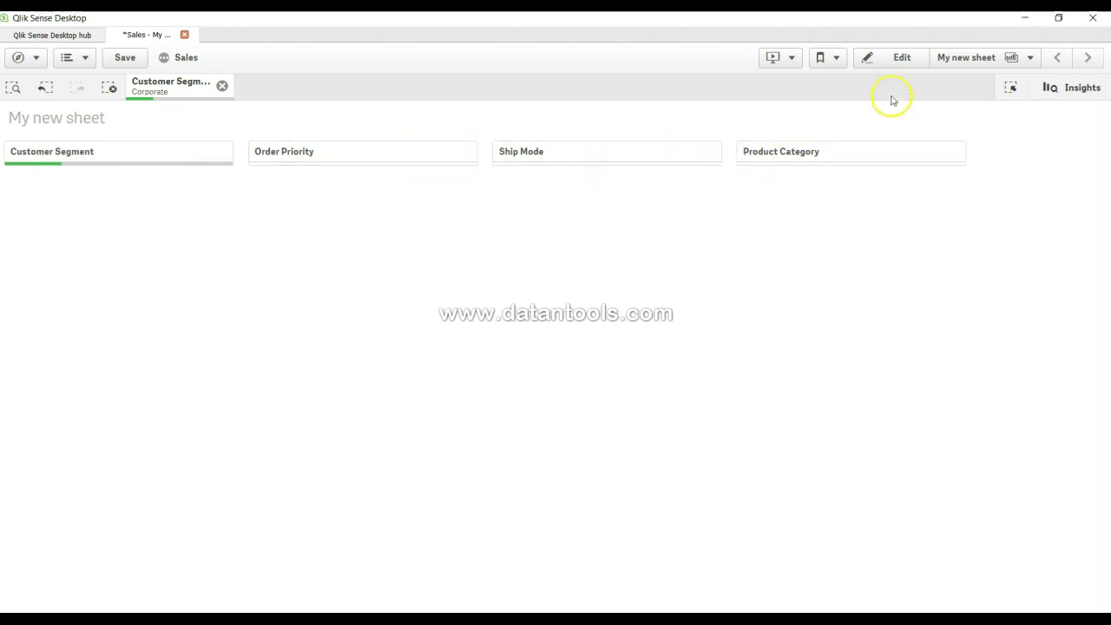
left_click(901, 59)
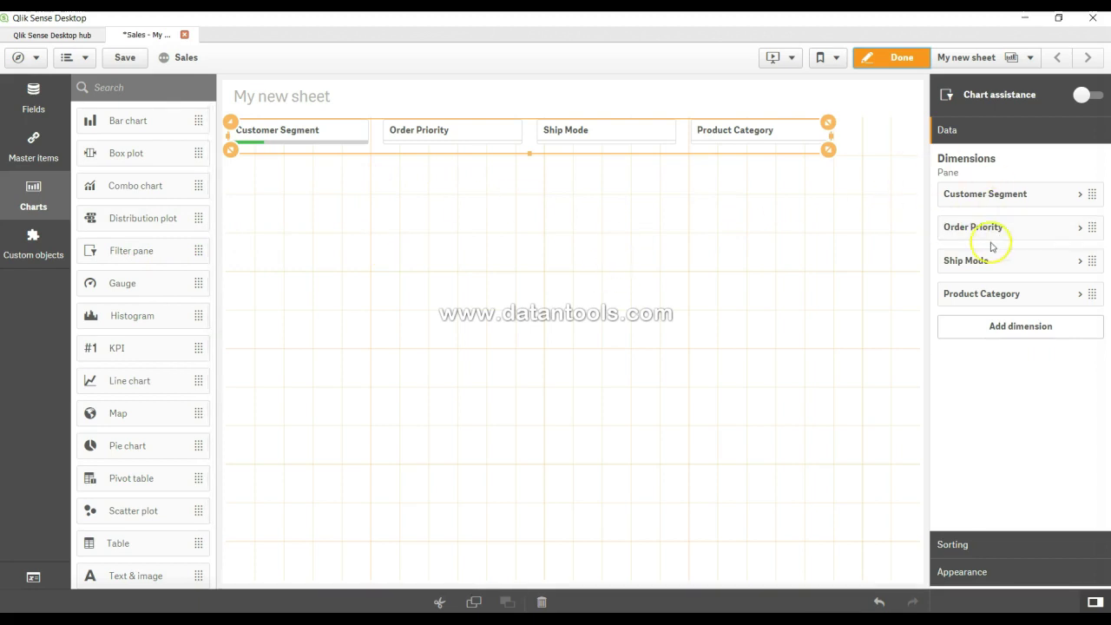
Delete Product Category, Ship Mode and Order Priority, then narrow the Customer Segment pane
left_click(1082, 295)
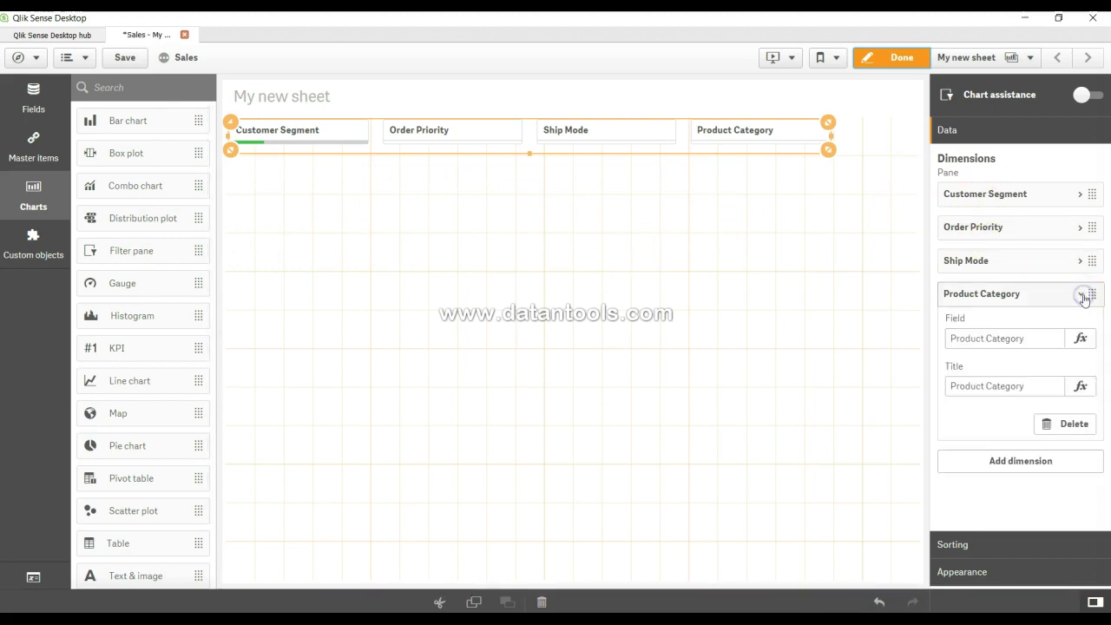
left_click(1073, 423)
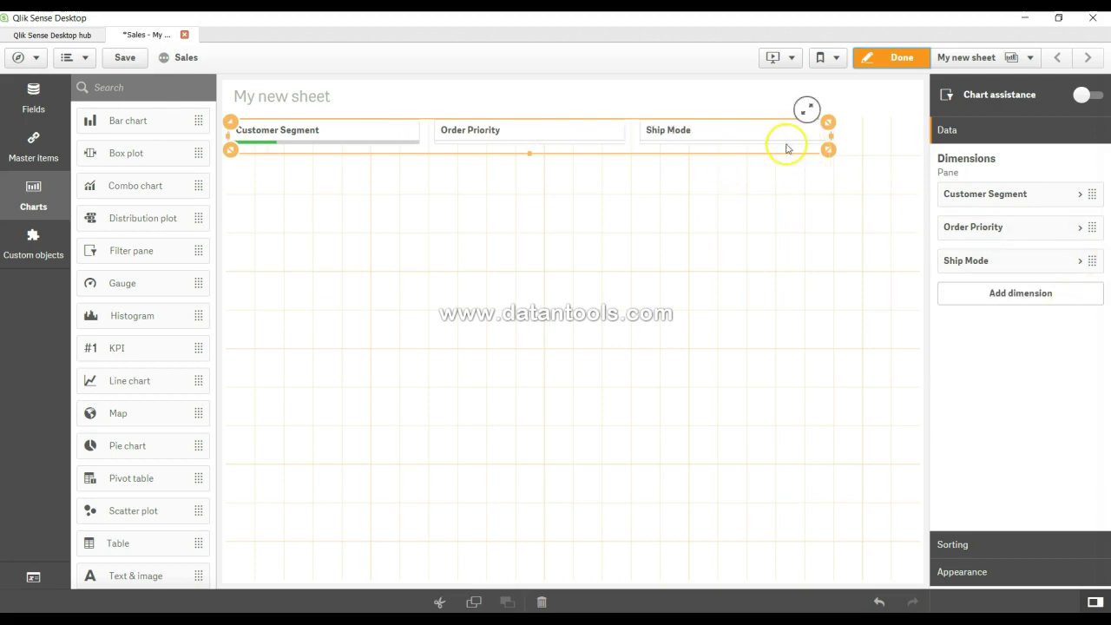
left_click(1079, 262)
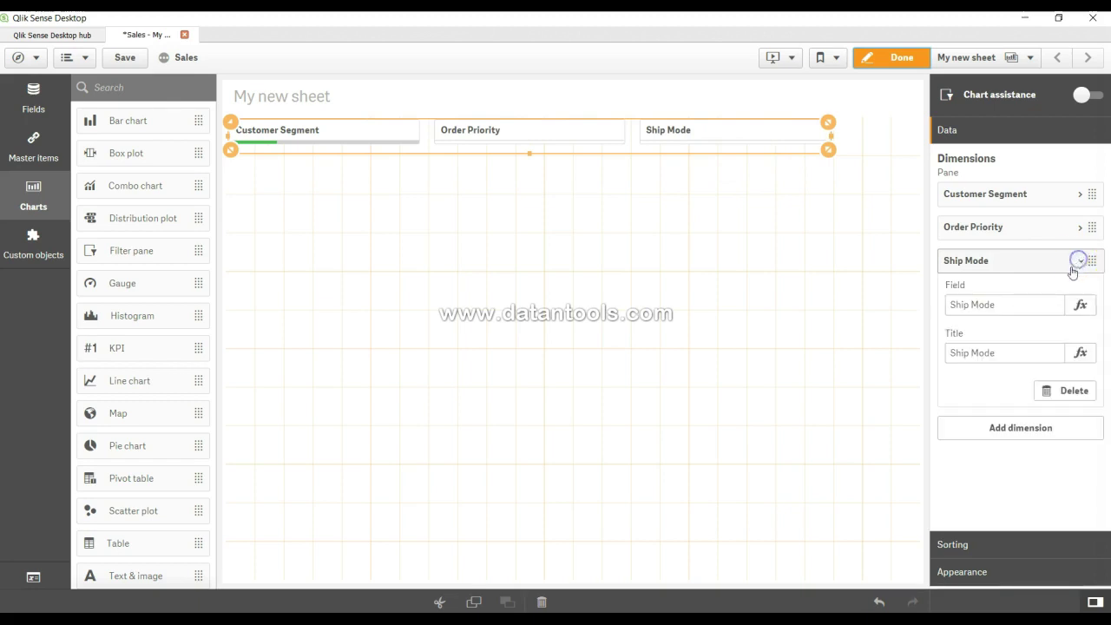
left_click(1071, 392)
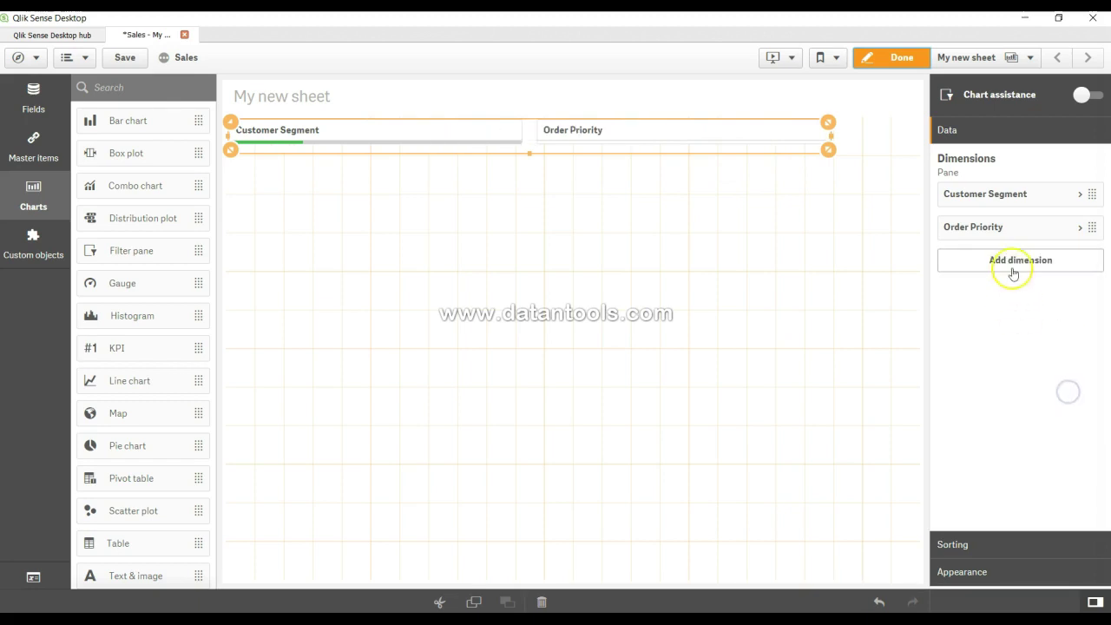
left_click(1080, 228)
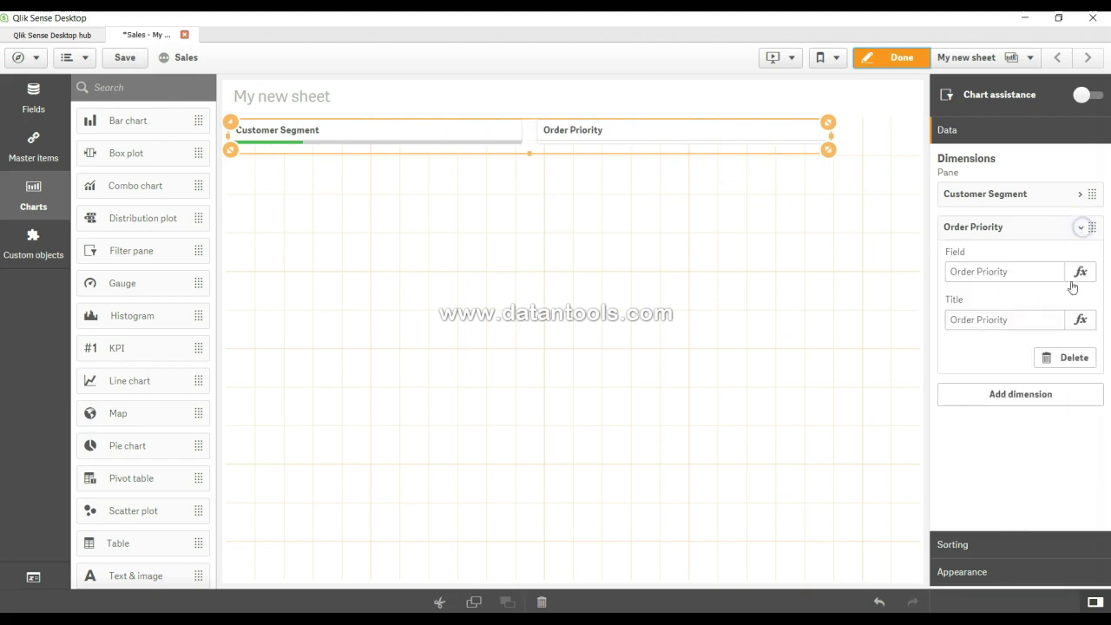
left_click(1073, 359)
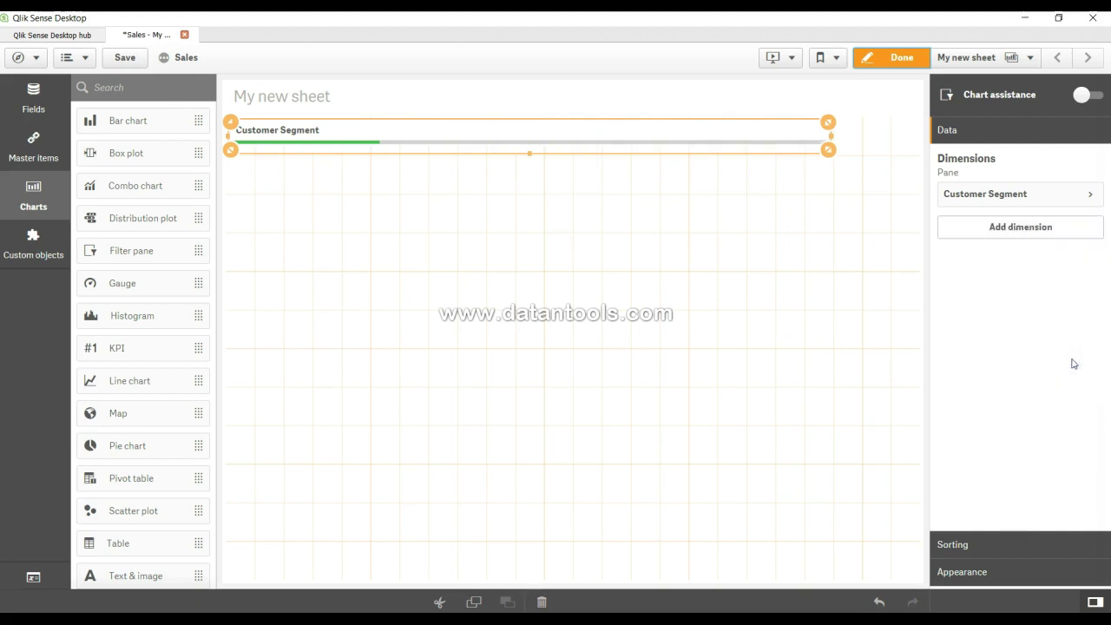
left_click_drag(831, 140, 337, 129)
Place a second filter pane below Customer Segment with a 'Ship mo' dimension
left_click_drag(161, 251, 298, 181)
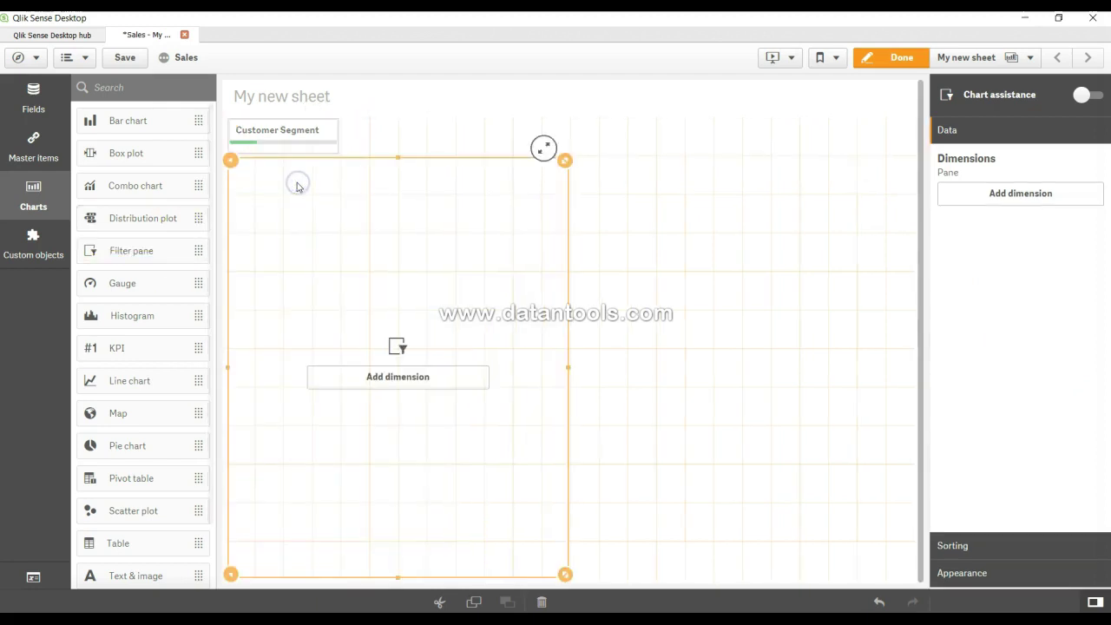
left_click(414, 380)
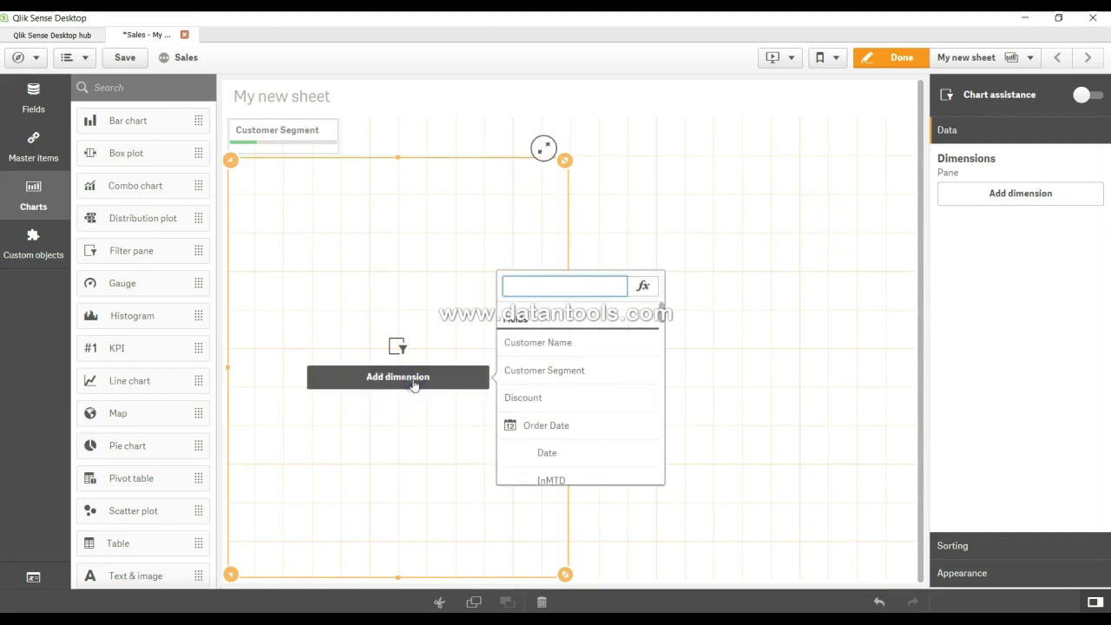
type("Ship mo")
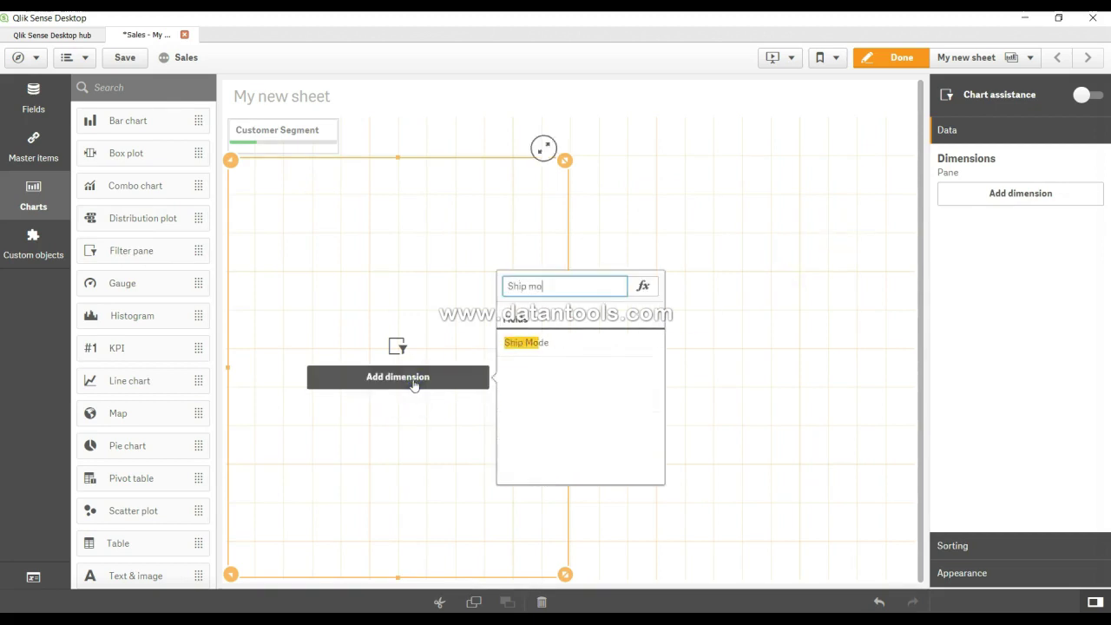
key("Return")
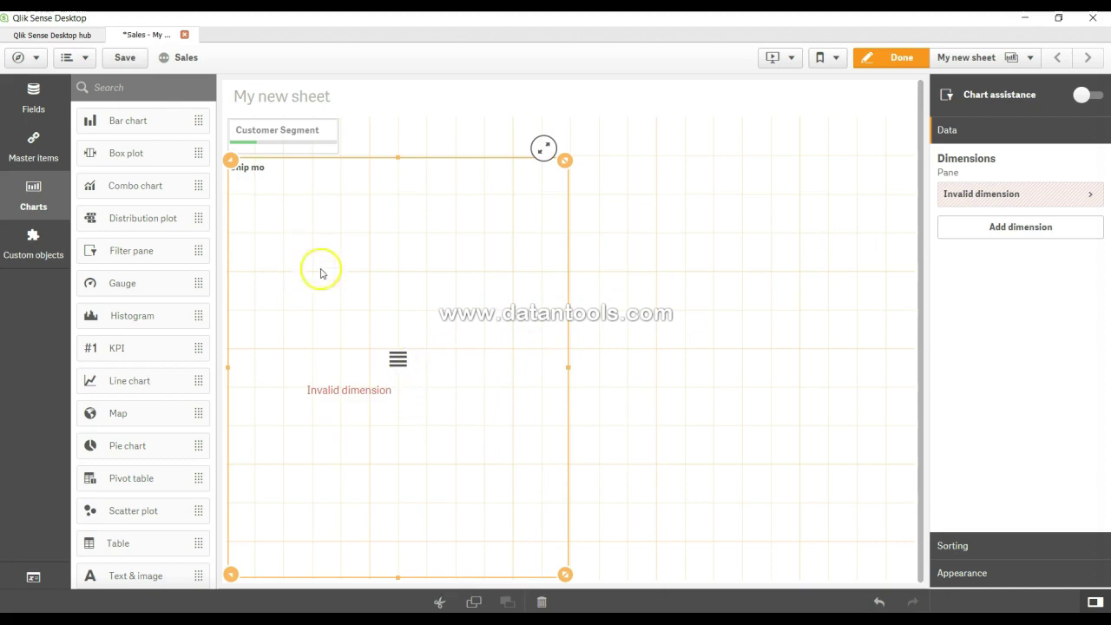
Correct the dimension's field expression to =[Ship Mode] and apply it
left_click(1090, 193)
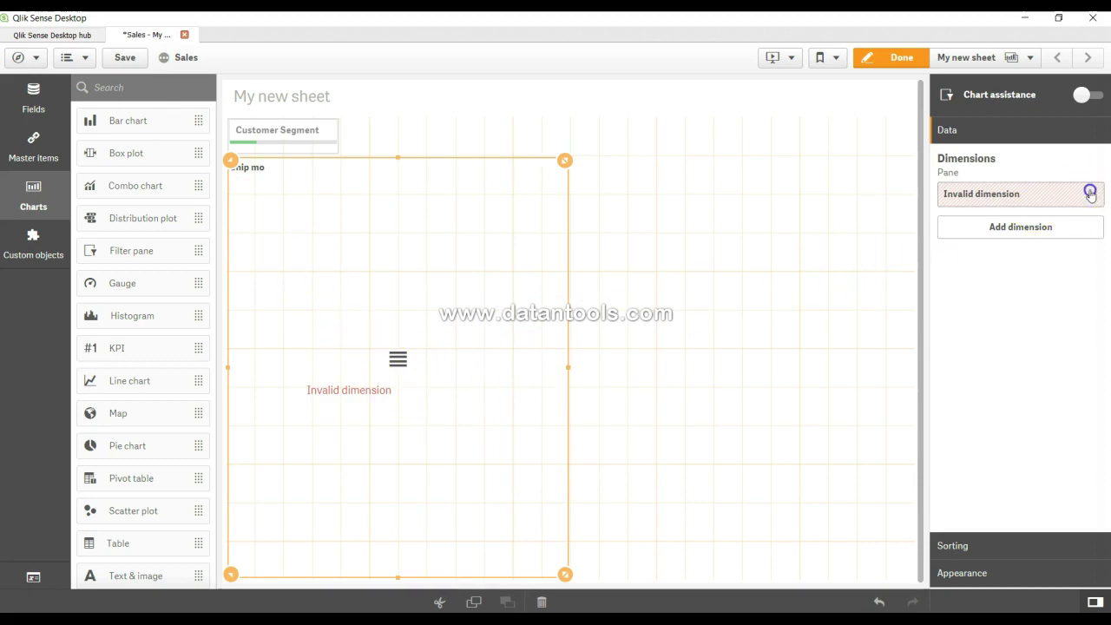
left_click(979, 238)
type("Ship Mode")
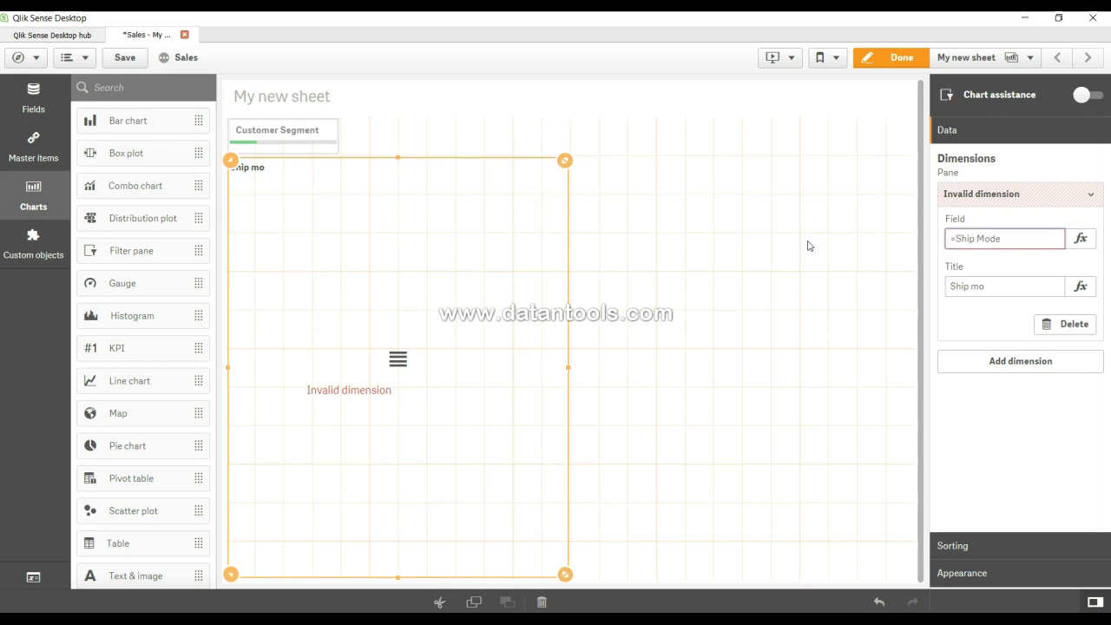
left_click(957, 315)
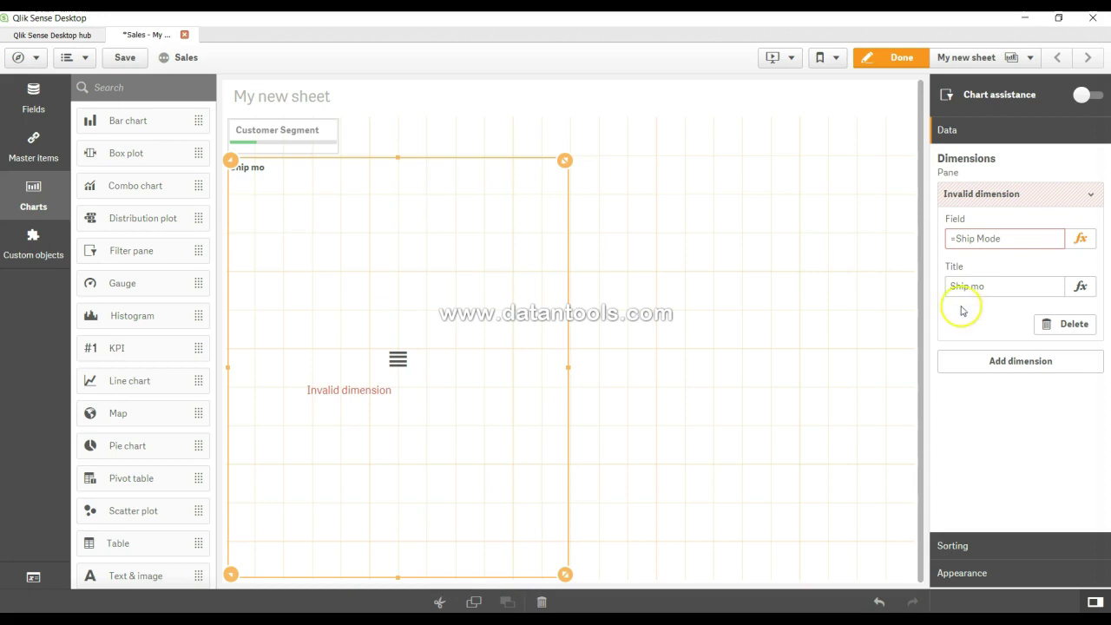
left_click(1080, 237)
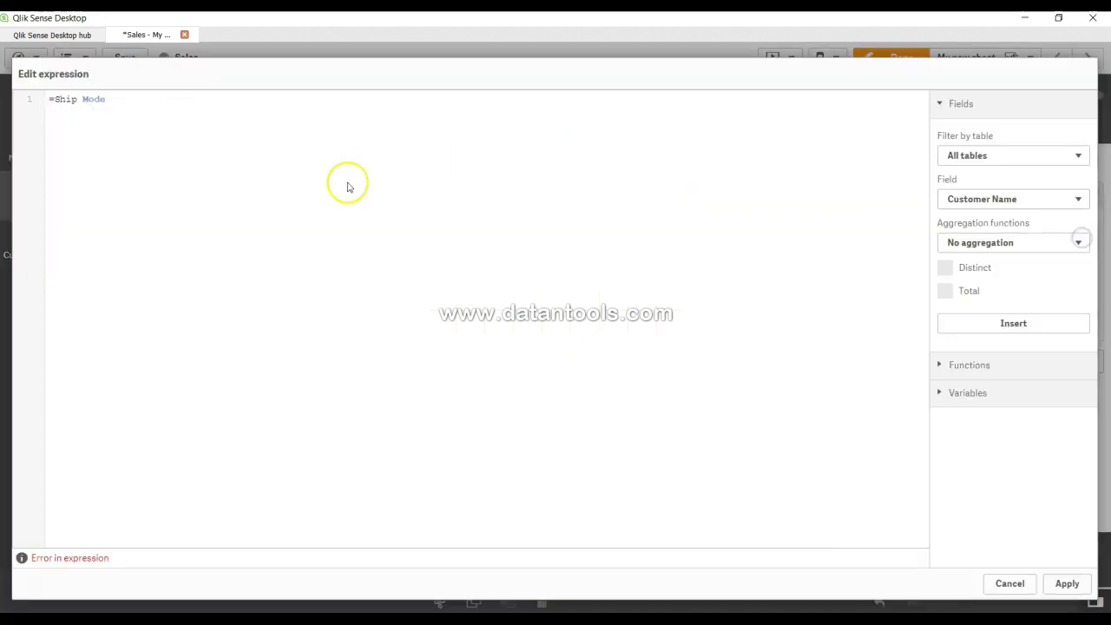
left_click(54, 99)
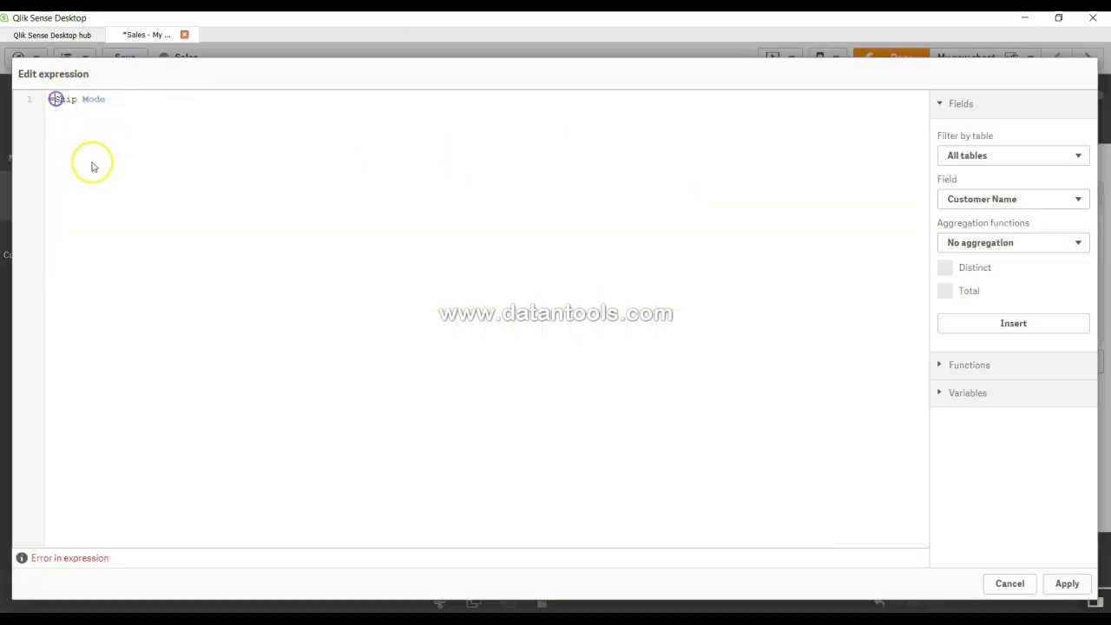
type("[")
key("End")
type("]")
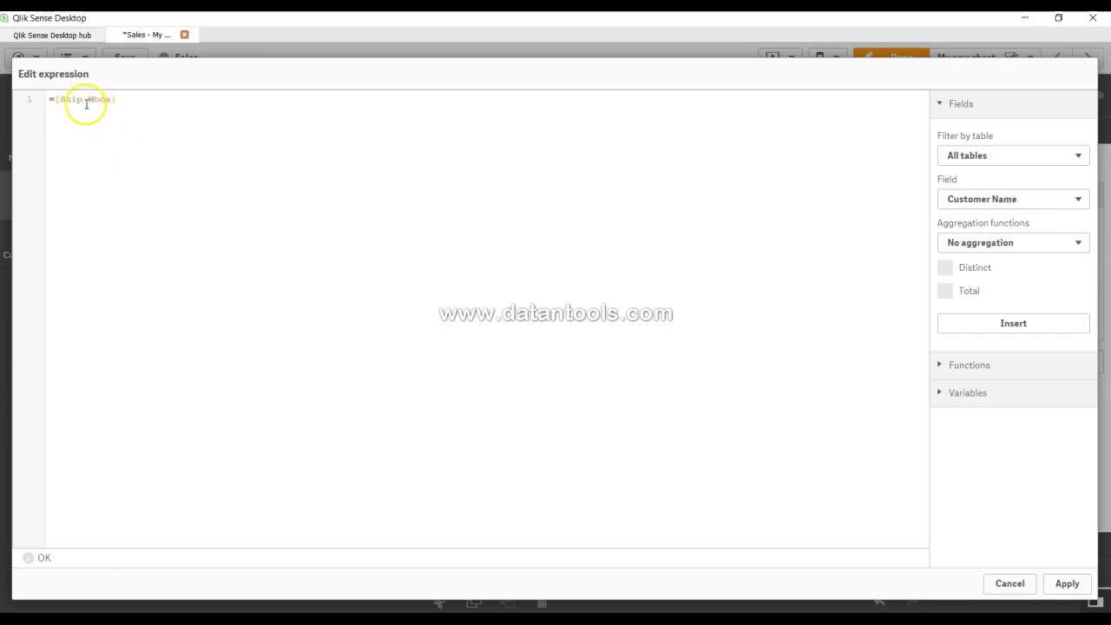
left_click(1067, 583)
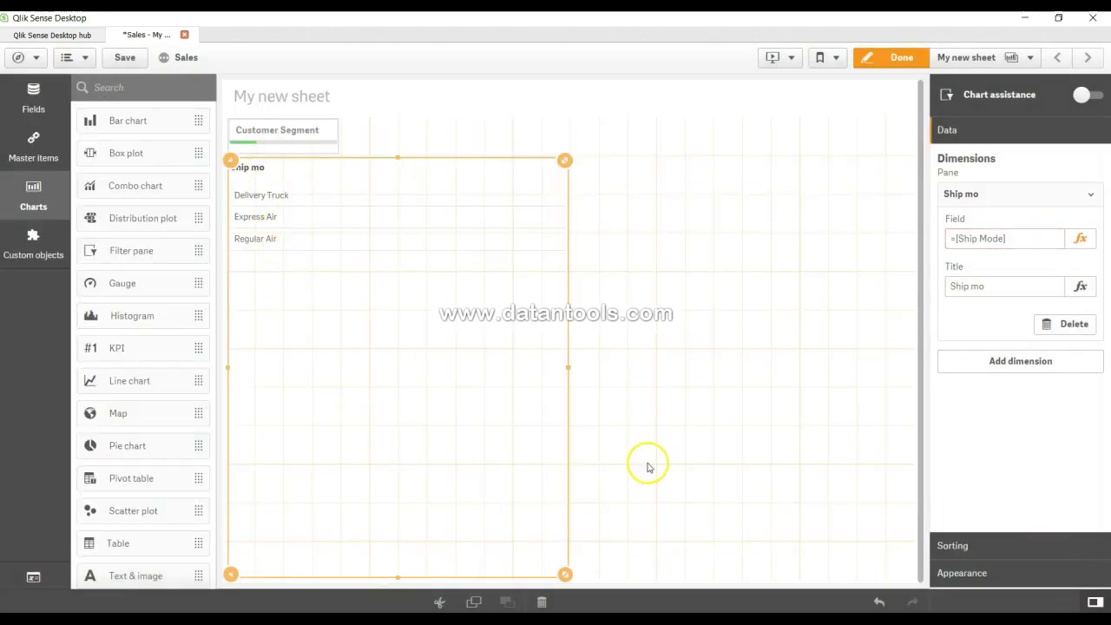
Narrow the Ship mo pane to Customer Segment's width and shorten it to its three values
left_click_drag(568, 369, 350, 348)
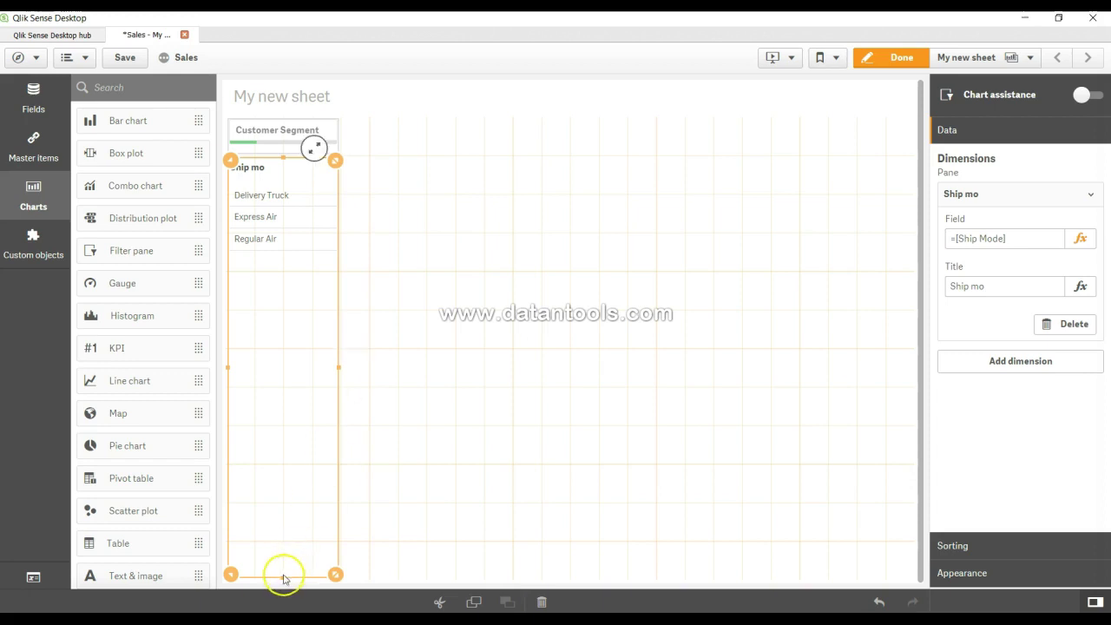
left_click_drag(282, 579, 281, 259)
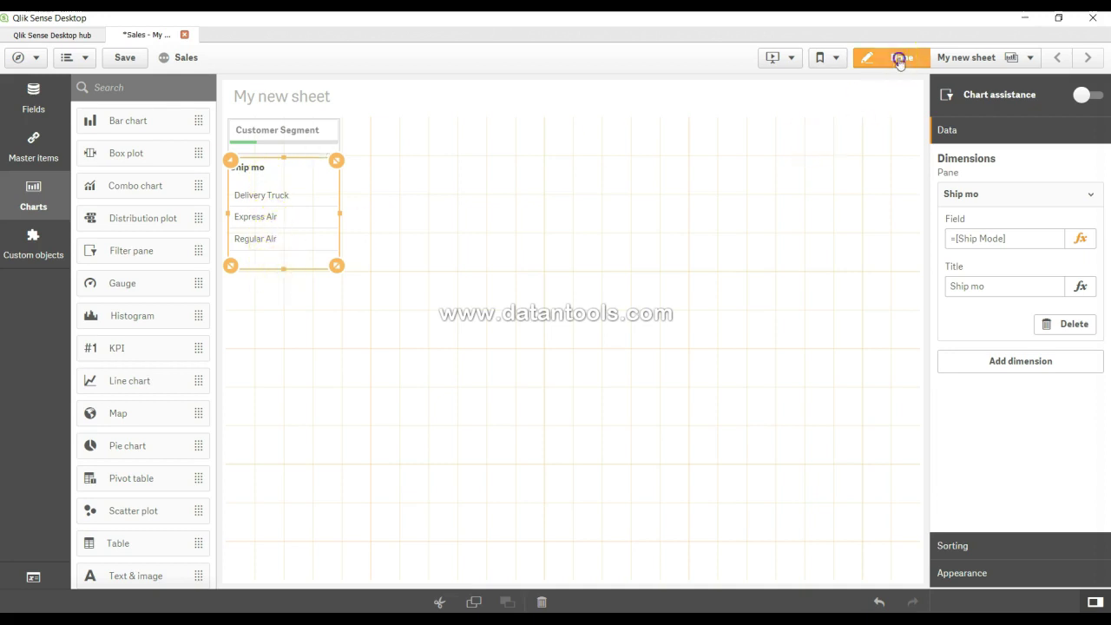
left_click(899, 58)
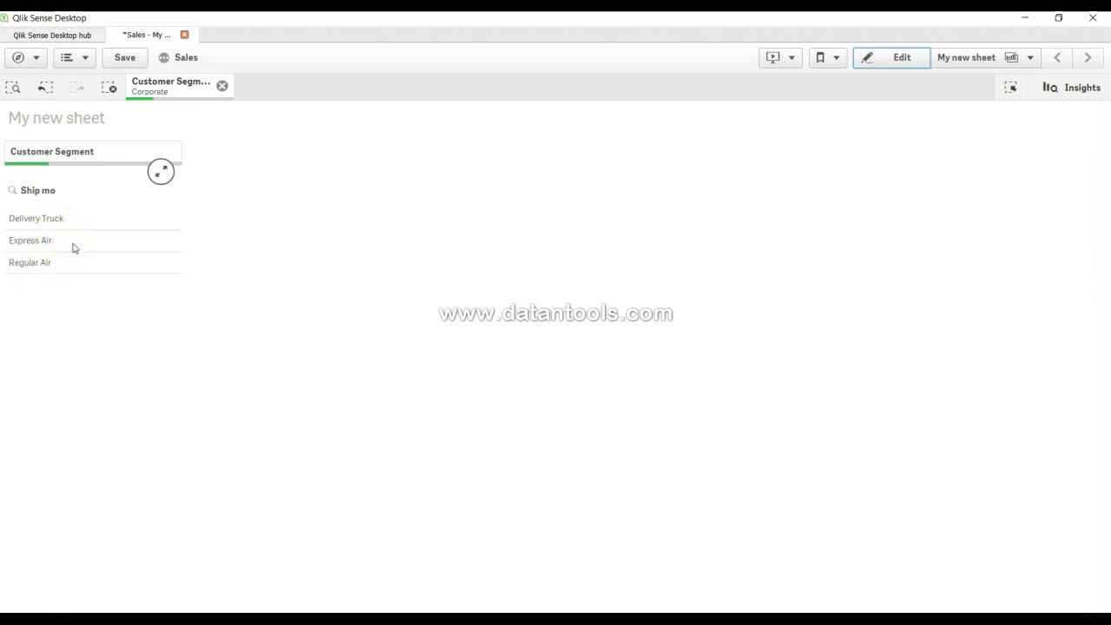
left_click(94, 240)
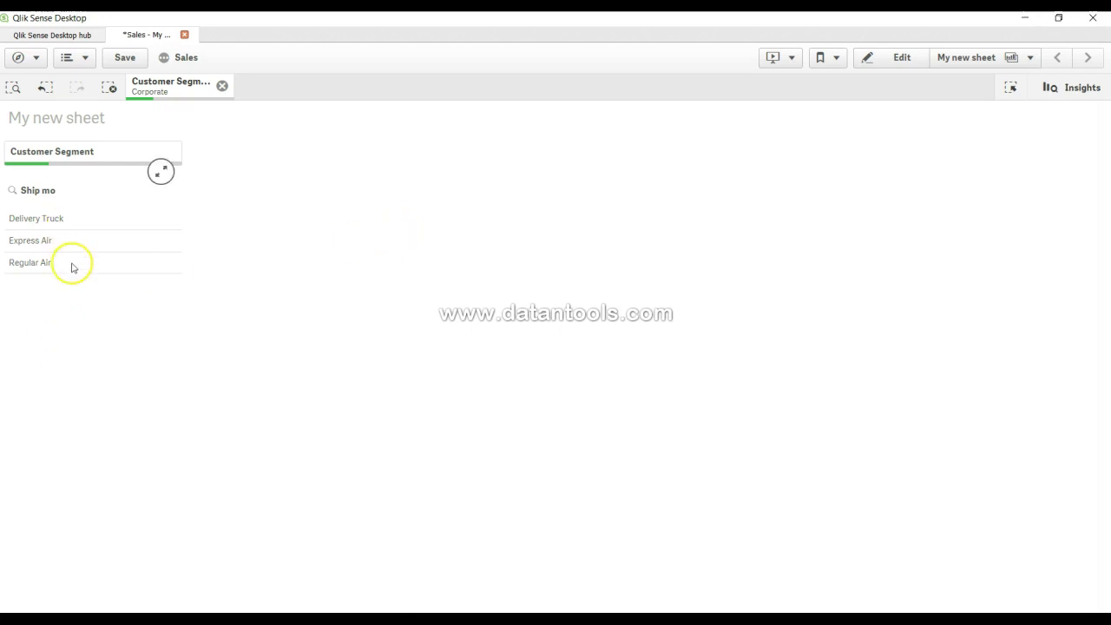
left_click(896, 62)
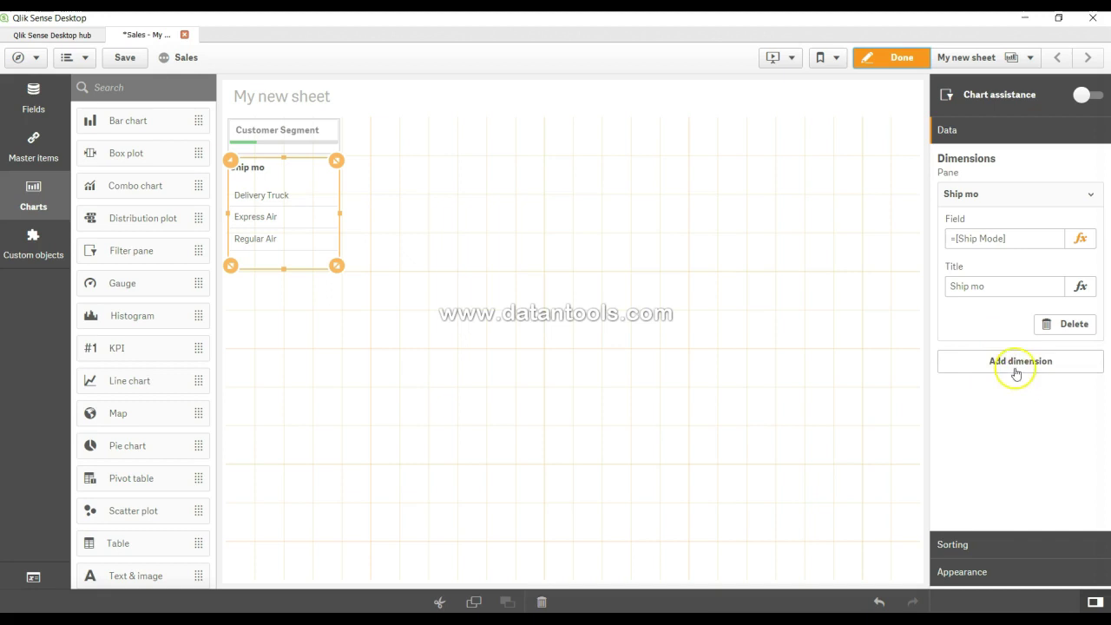
Review the Ship mo pane's sorting and general appearance, toggling Show titles on and back off
left_click(991, 545)
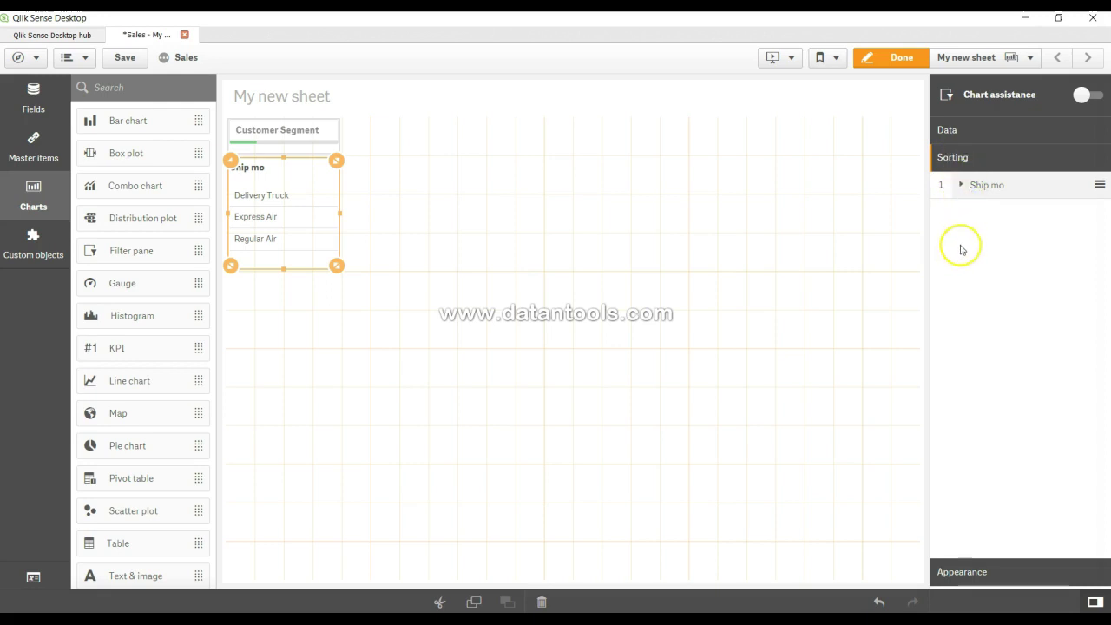
left_click(959, 572)
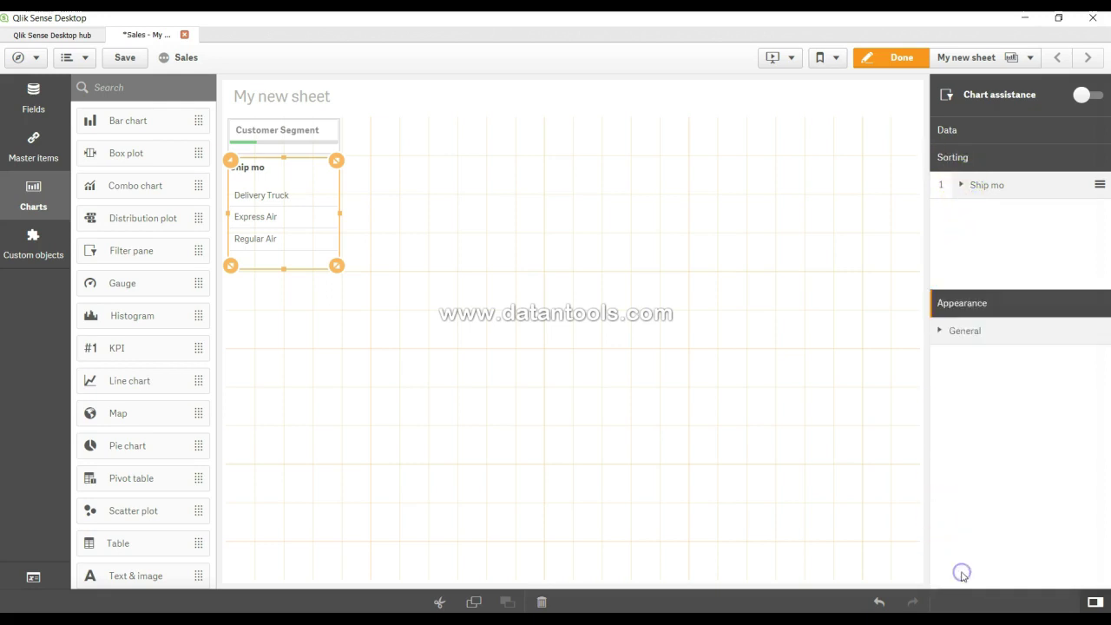
left_click(937, 213)
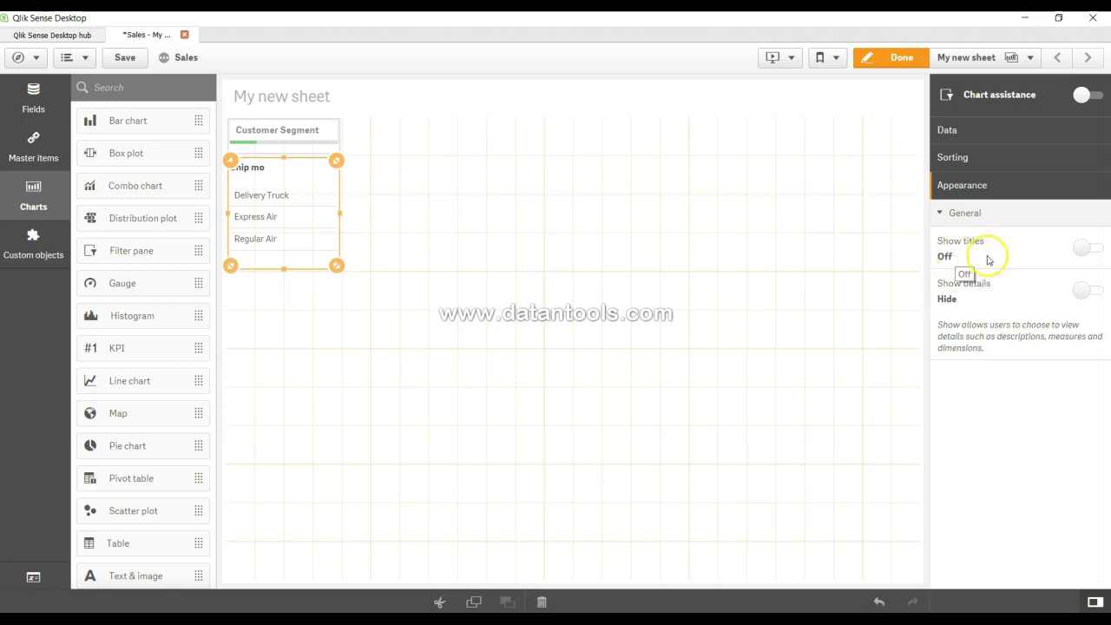
left_click(1092, 249)
left_click(983, 298)
left_click(978, 348)
left_click(973, 396)
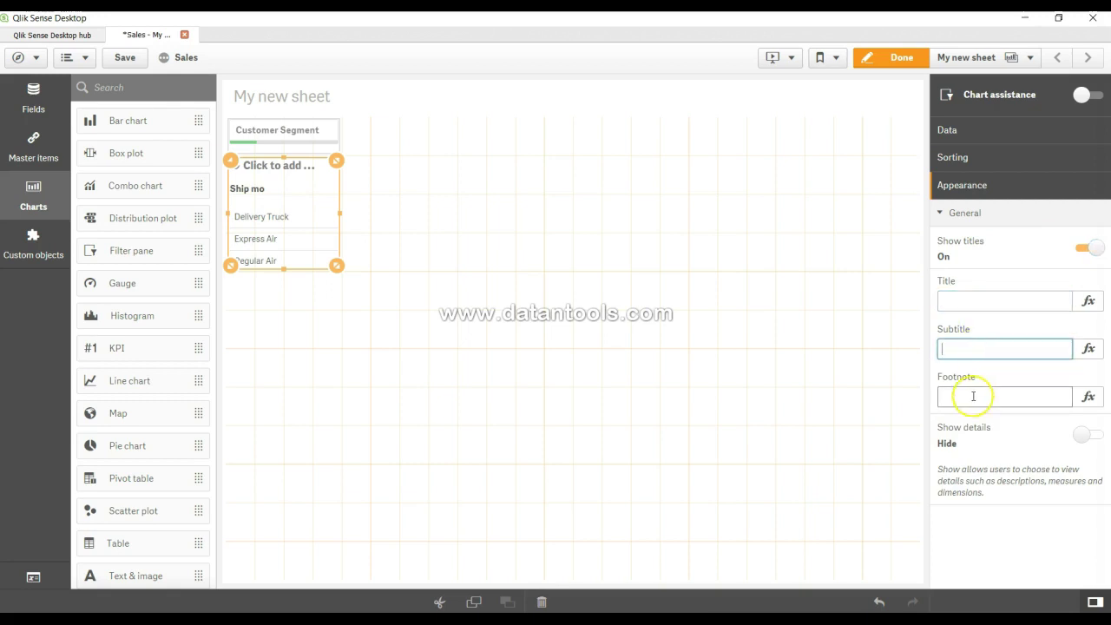
left_click(1085, 251)
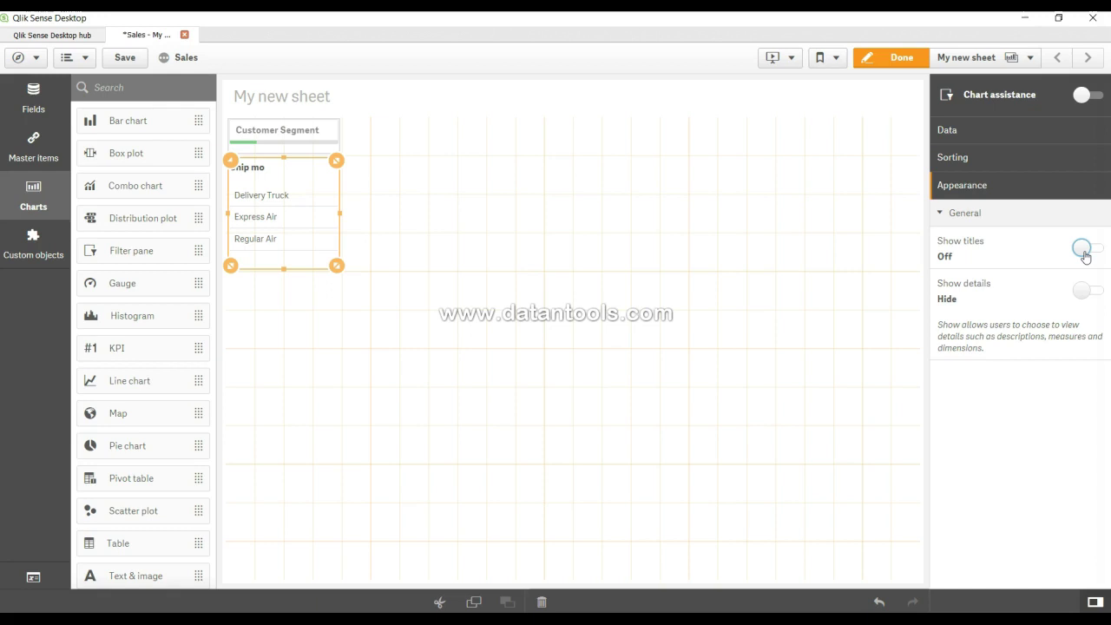
left_click(968, 213)
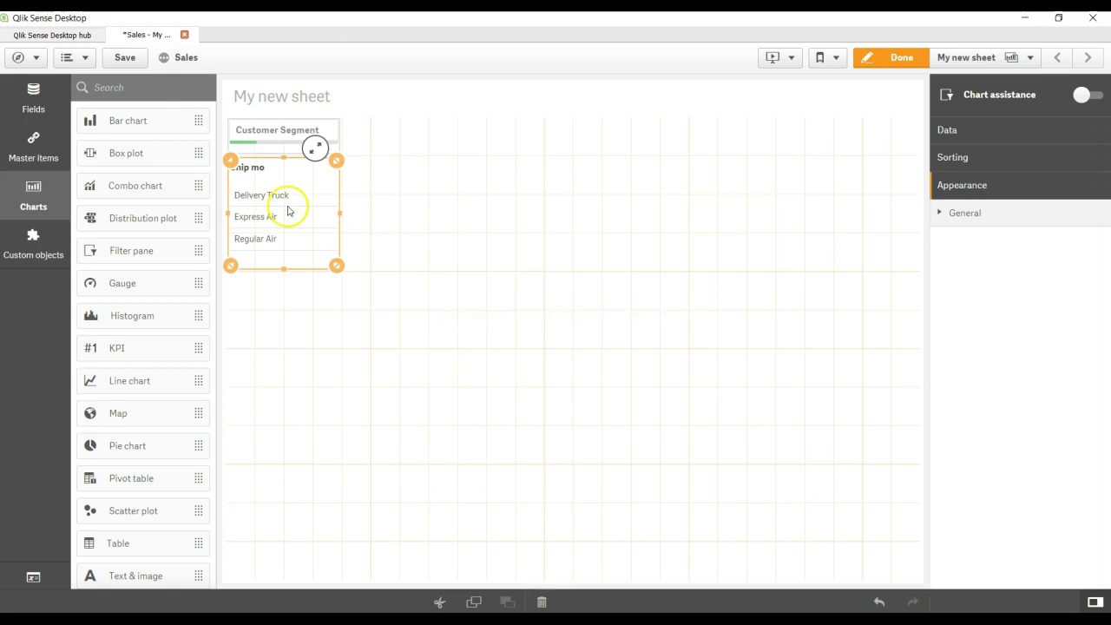
Move the Ship mo pane directly beneath Customer Segment
left_click_drag(289, 211, 295, 291)
left_click(317, 369)
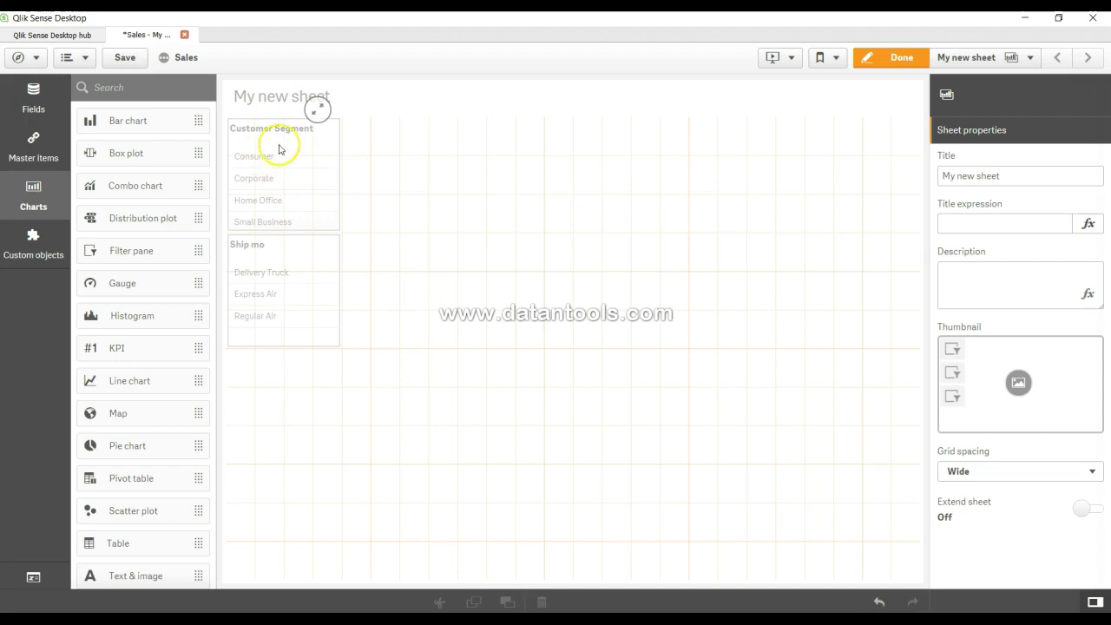
left_click(269, 266)
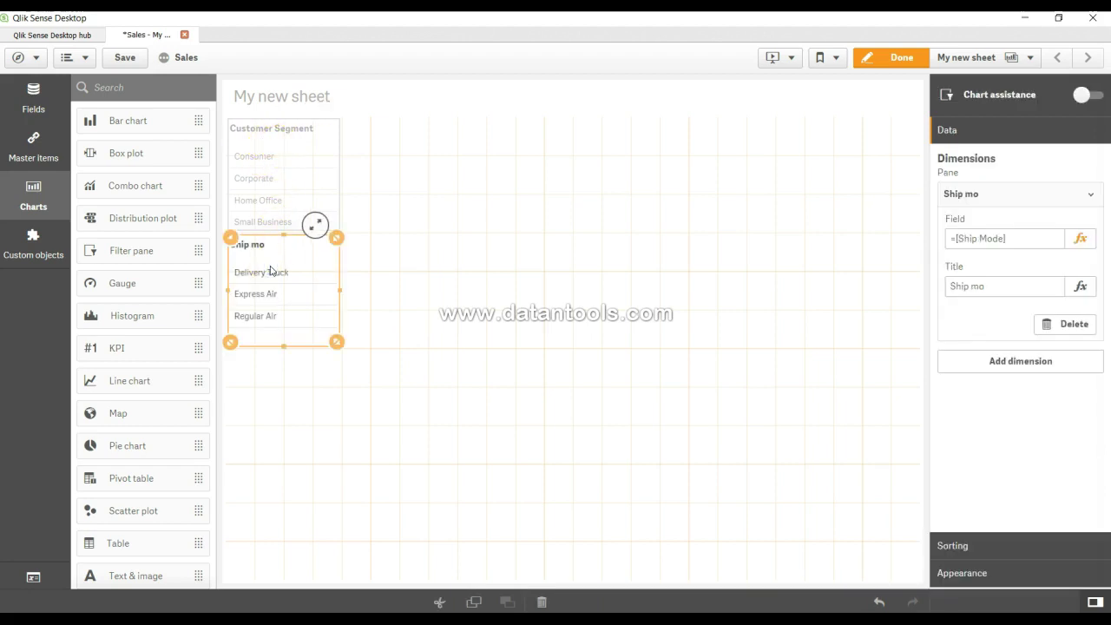
Add a Product Sub-Category filter pane below Ship mo and place an empty filter pane beside it
left_click_drag(164, 258, 280, 471)
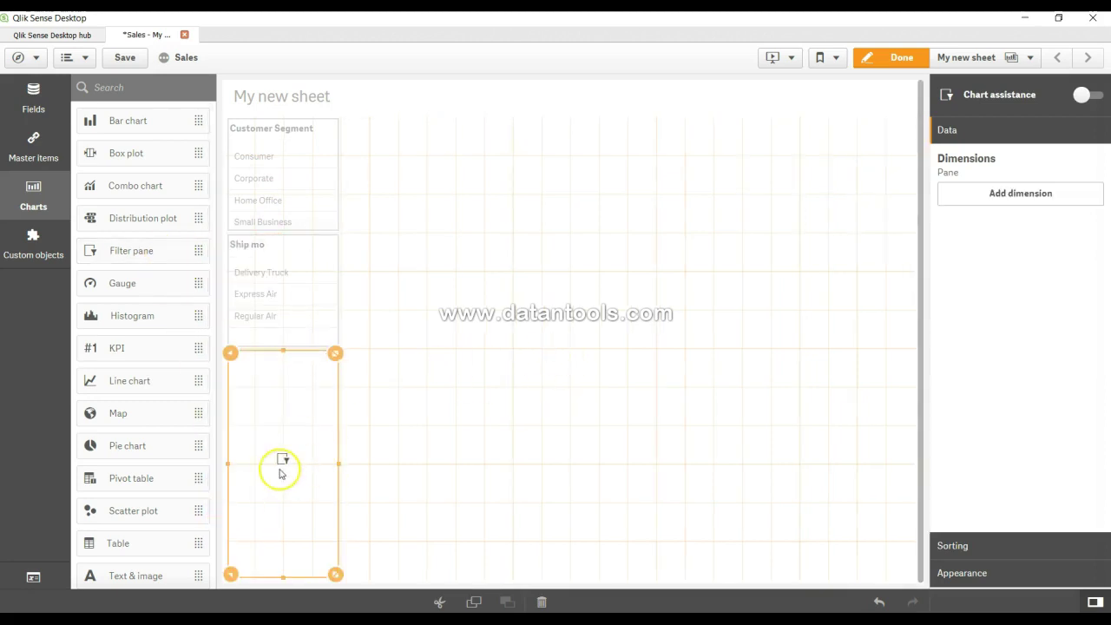
left_click(1015, 193)
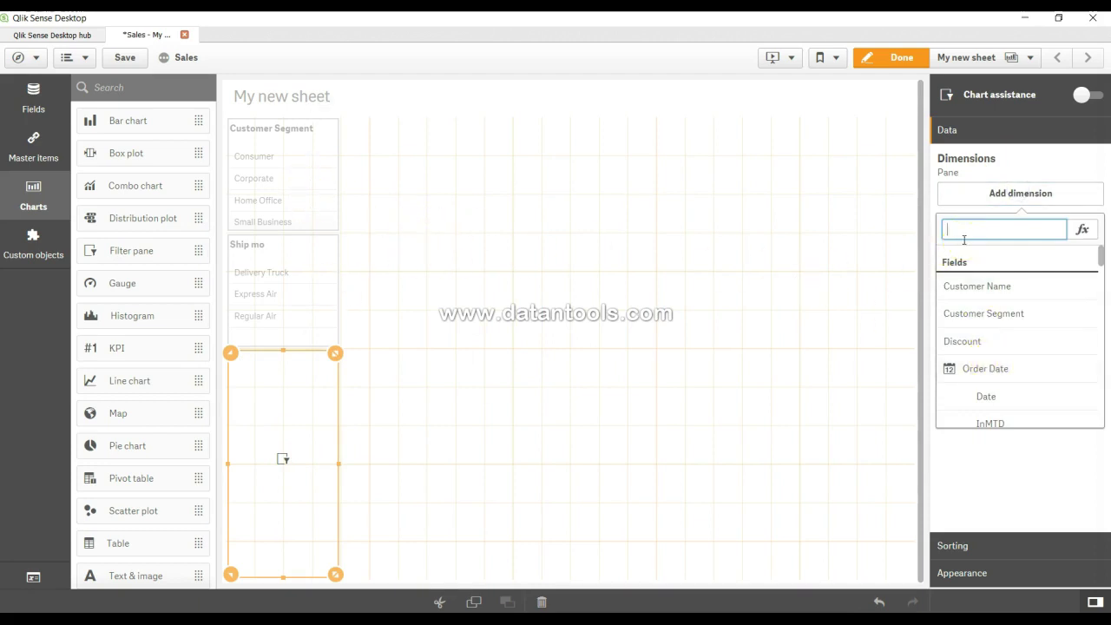
type("produ")
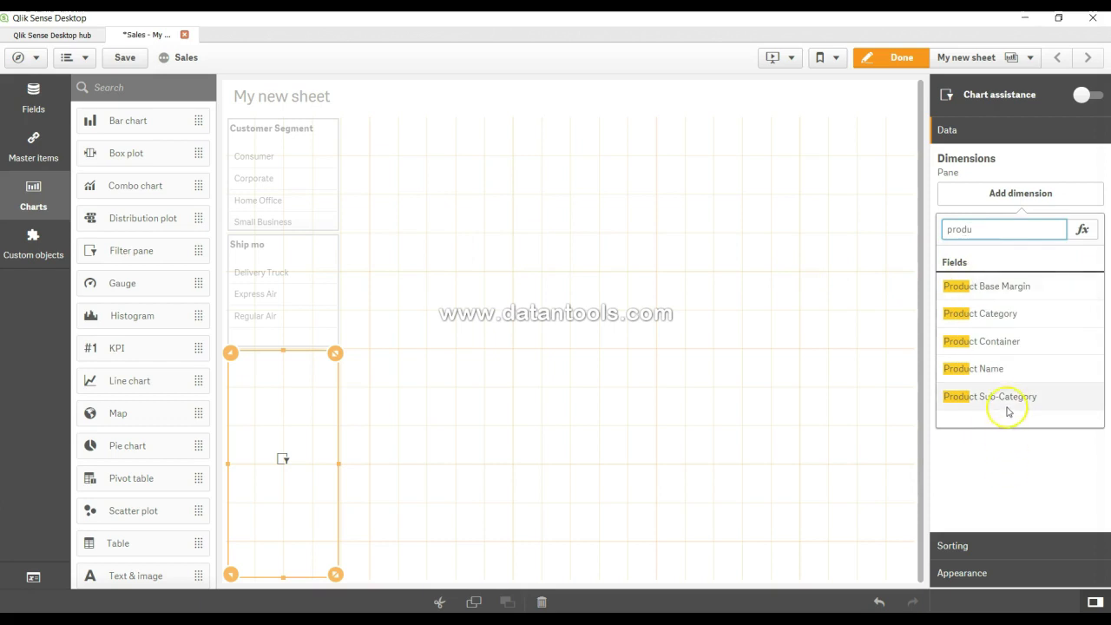
left_click(1008, 398)
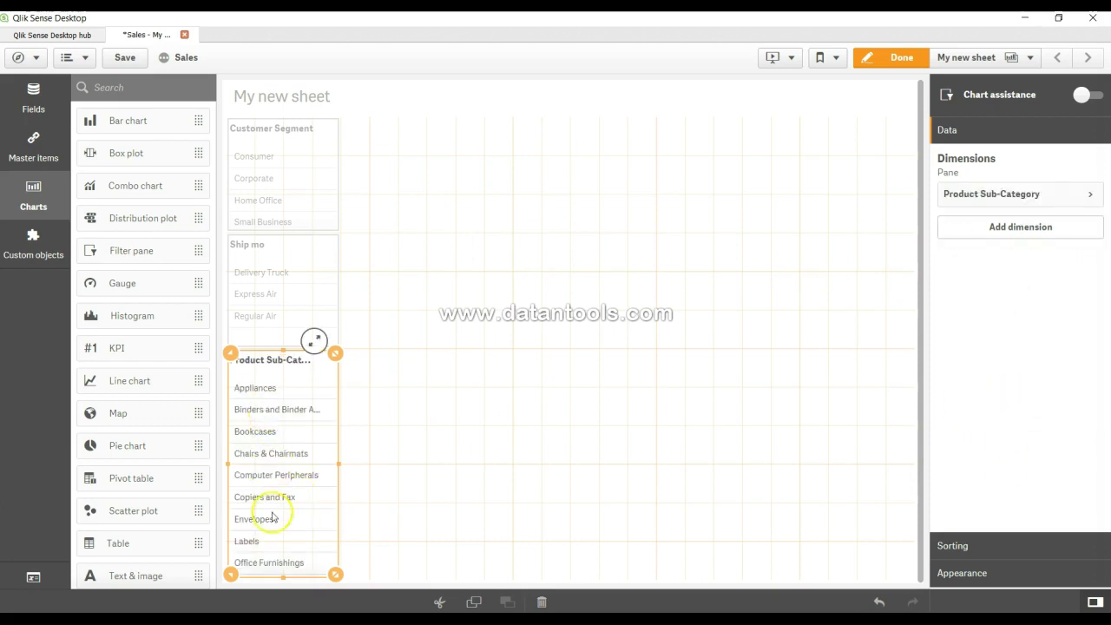
left_click(594, 309)
left_click_drag(130, 245, 429, 220)
Assign Product Name to the empty filter pane and exit edit mode
left_click(1019, 196)
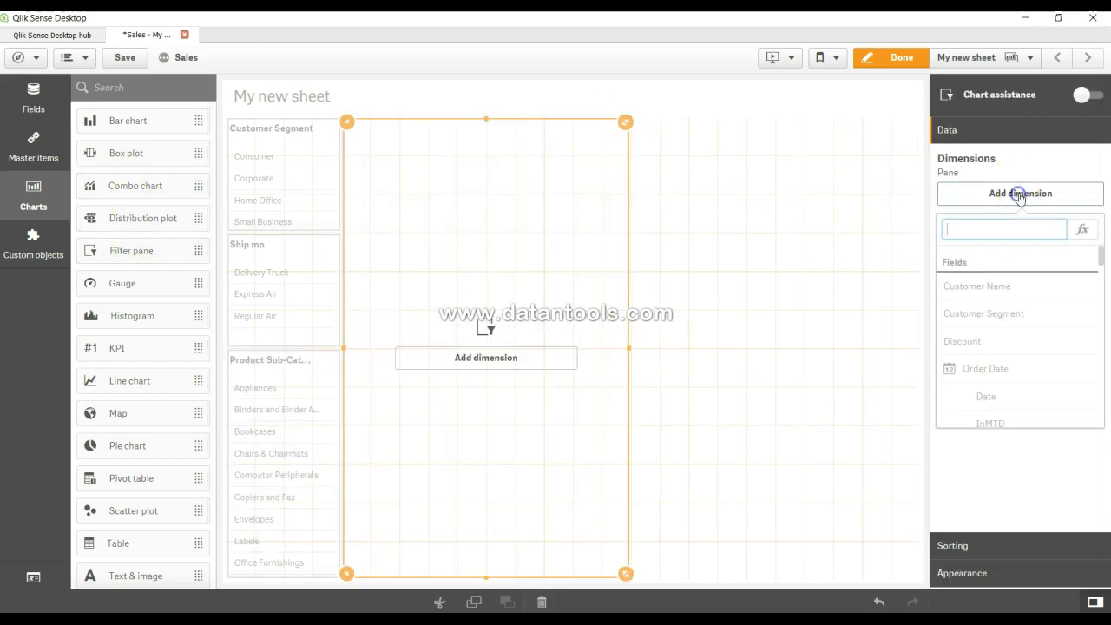
type("produc")
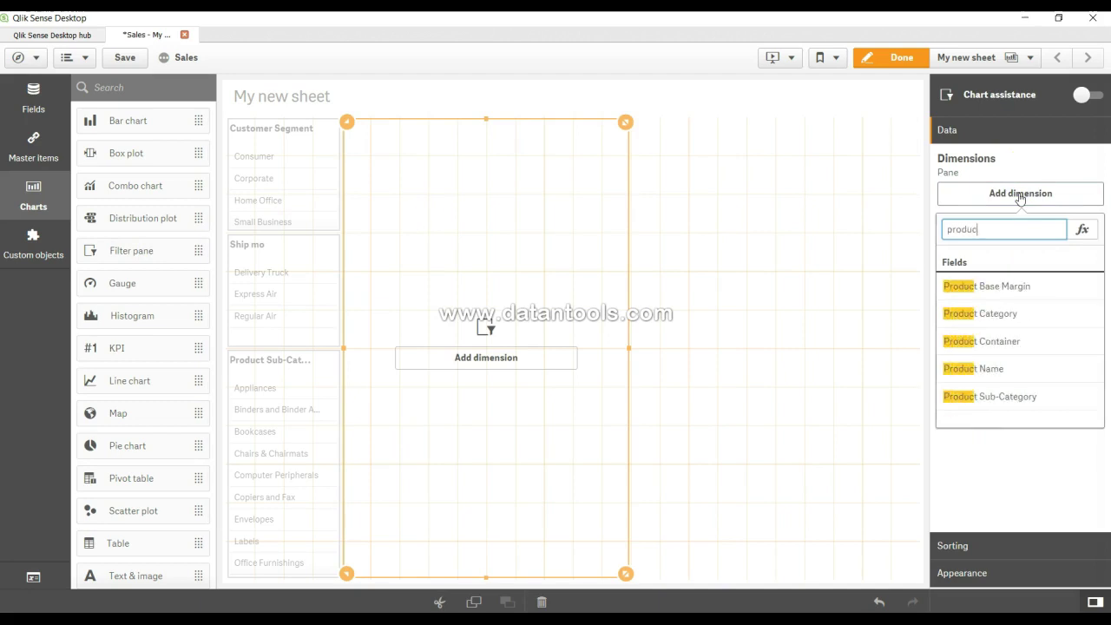
left_click(998, 368)
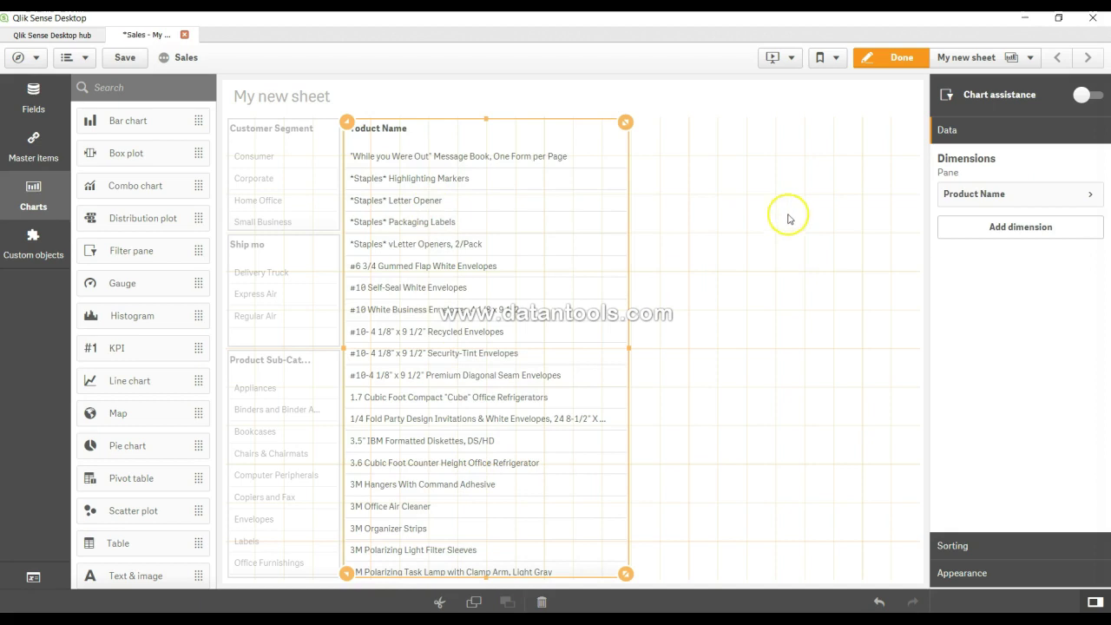
left_click(884, 52)
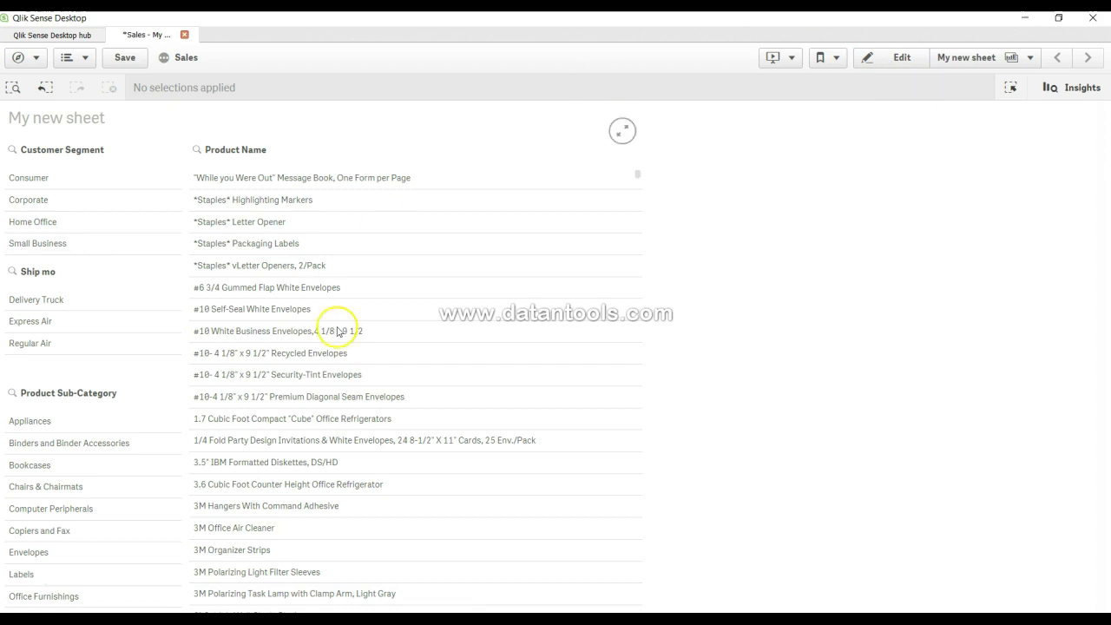
Select Consumer in Customer Segment, add Corporate, then remove Corporate to keep only Consumer
left_click(39, 182)
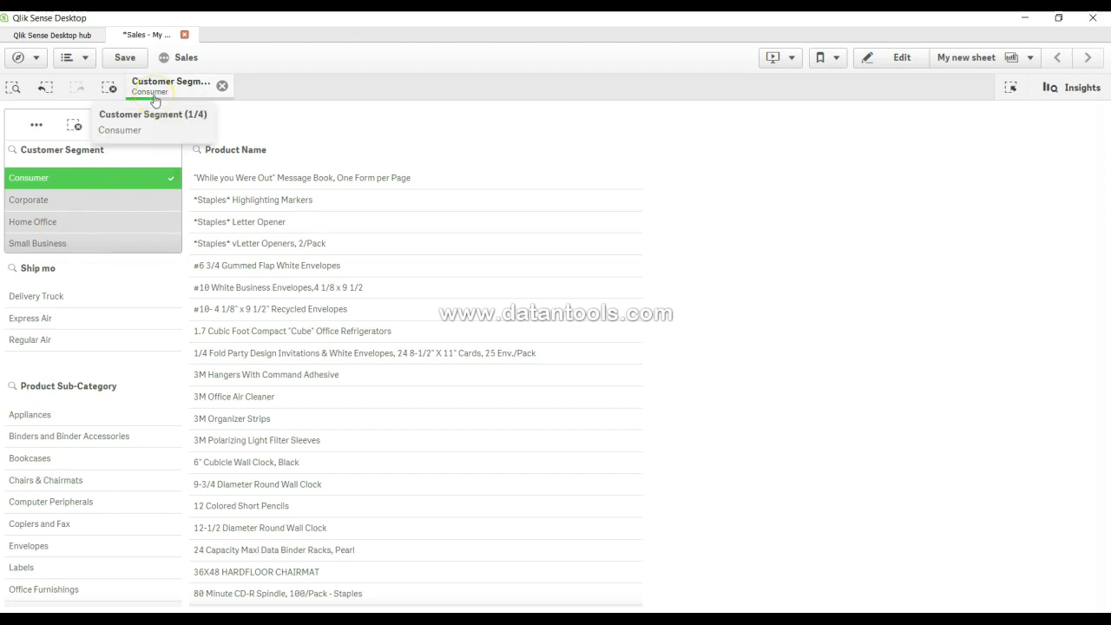
left_click(155, 100)
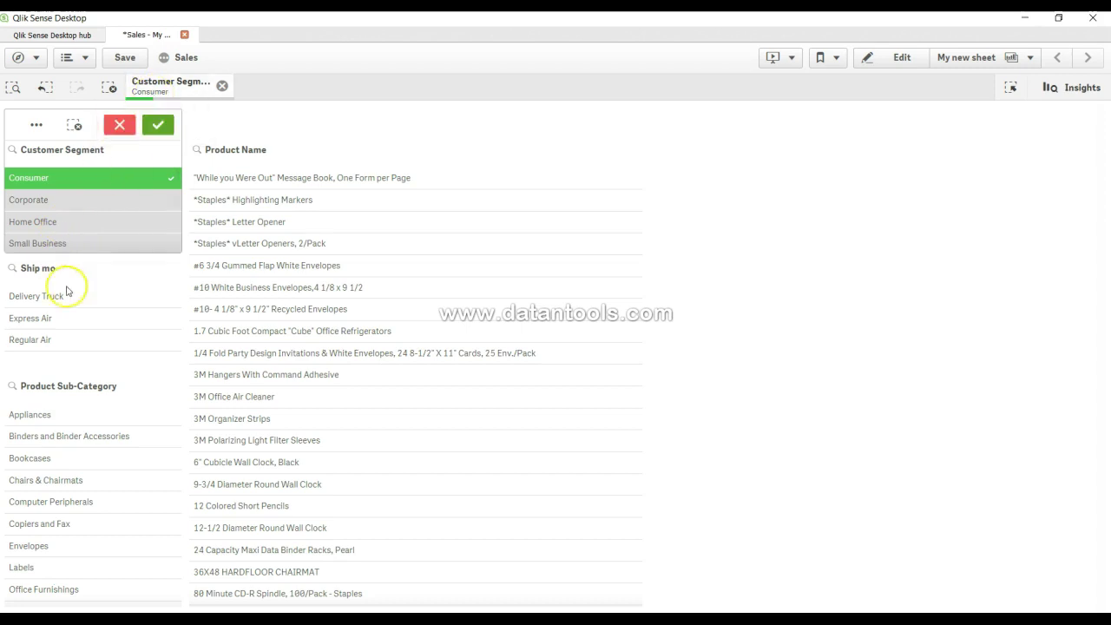
left_click(112, 203)
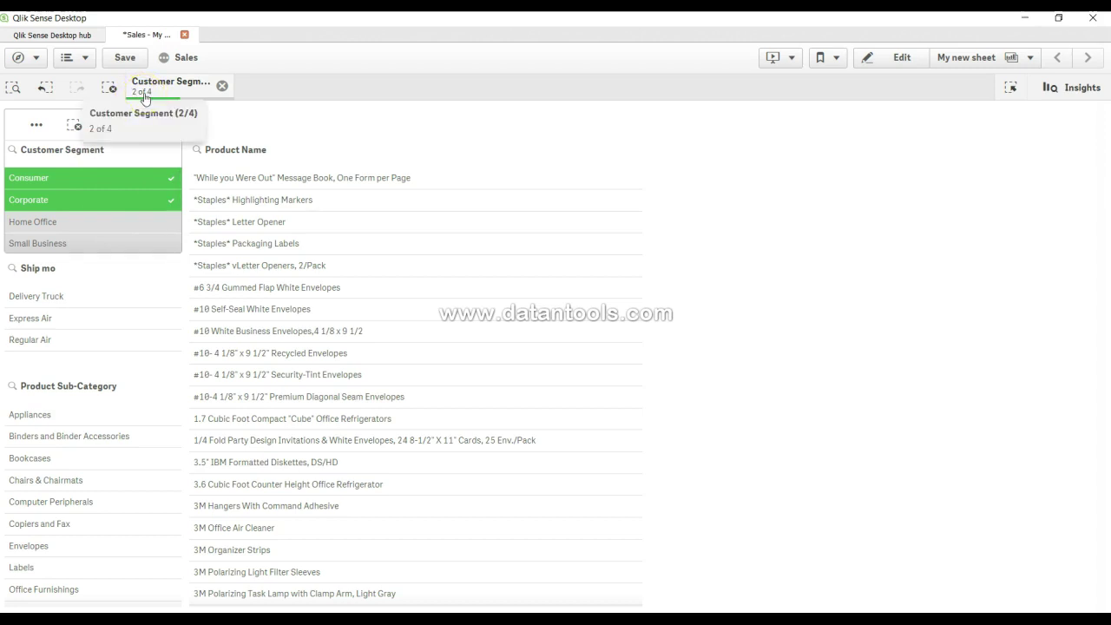
left_click_drag(144, 175, 148, 205)
left_click(147, 205)
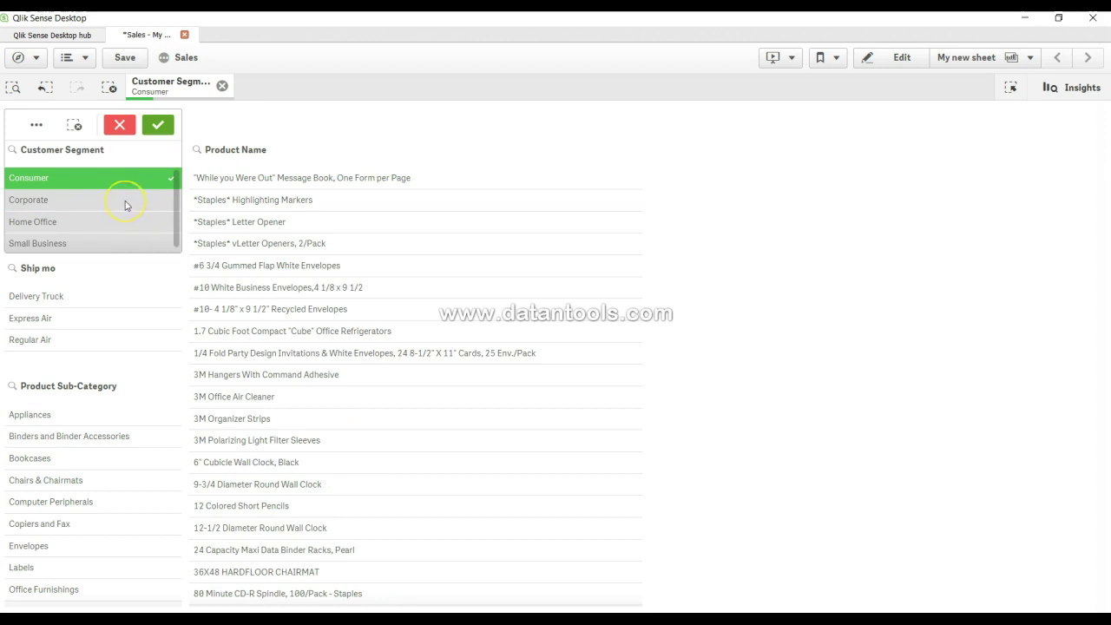
Browse the Product Name list, selecting and clearing Hewlett-Packard 4.7GB DVD+R Discs
left_click_drag(116, 180, 137, 182)
scroll(312, 363, "down", 3)
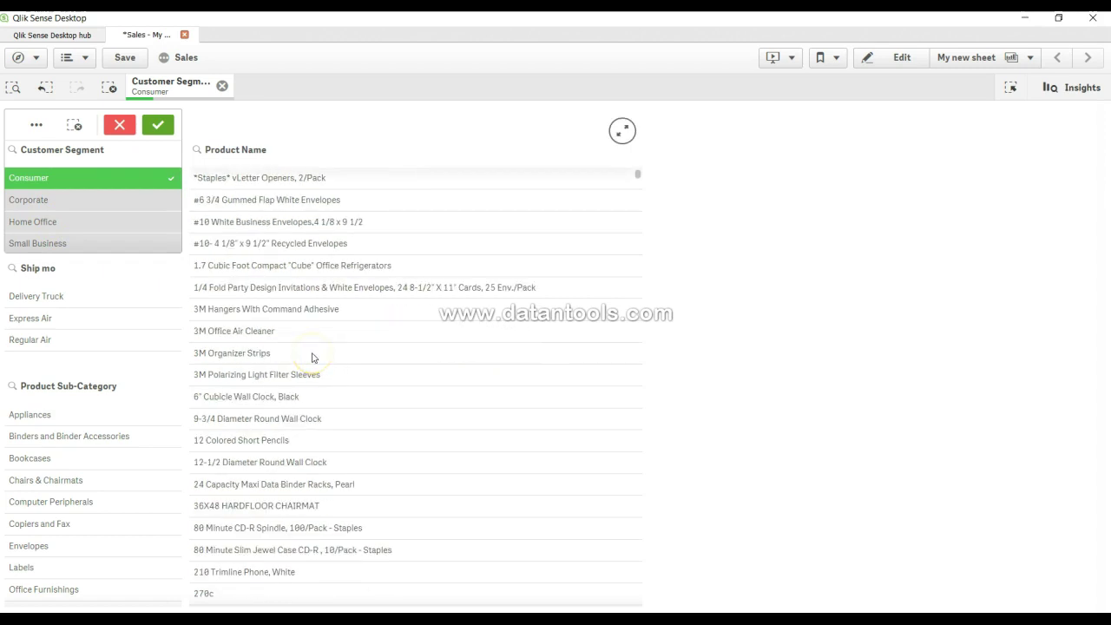
scroll(312, 357, "down", 10)
scroll(459, 377, "down", 15)
left_click(457, 355)
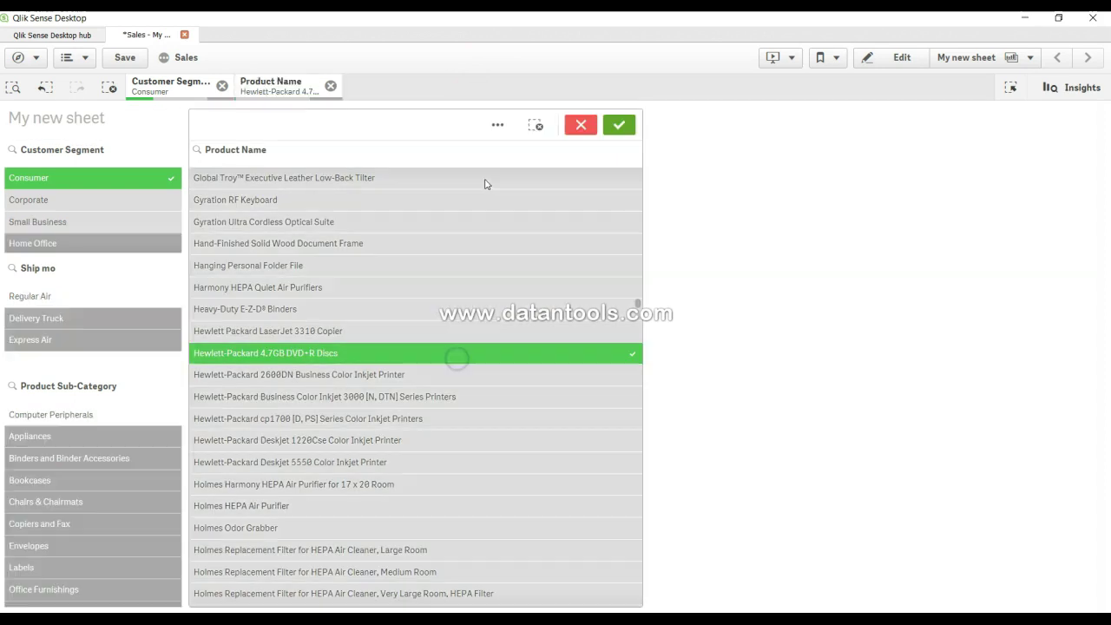
left_click(478, 356)
scroll(423, 427, "down", 15)
scroll(423, 427, "down", 20)
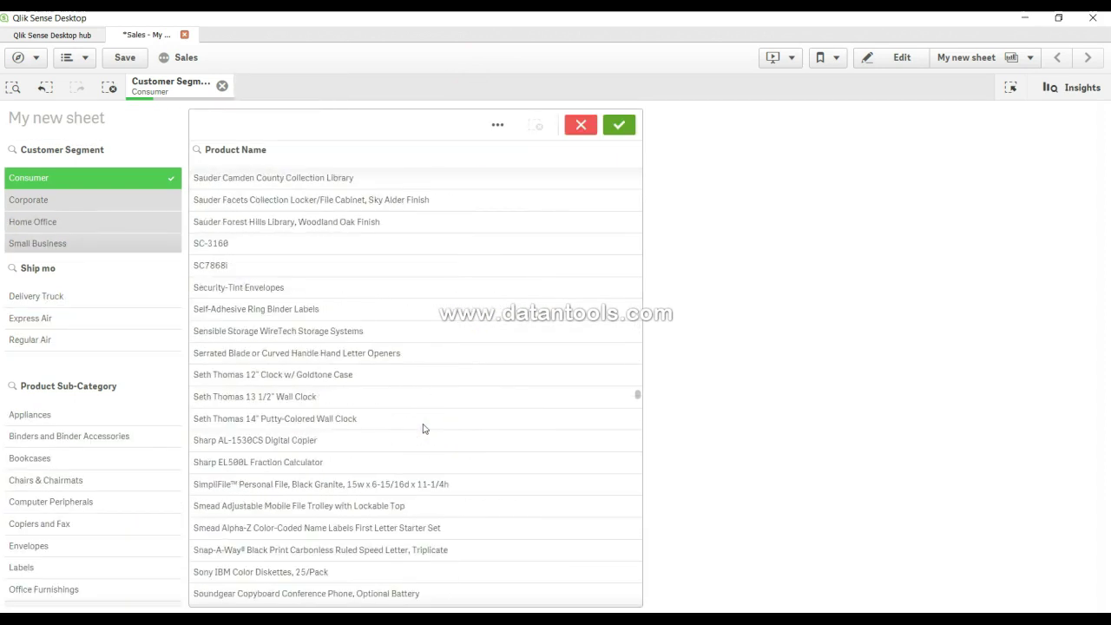
scroll(424, 428, "down", 15)
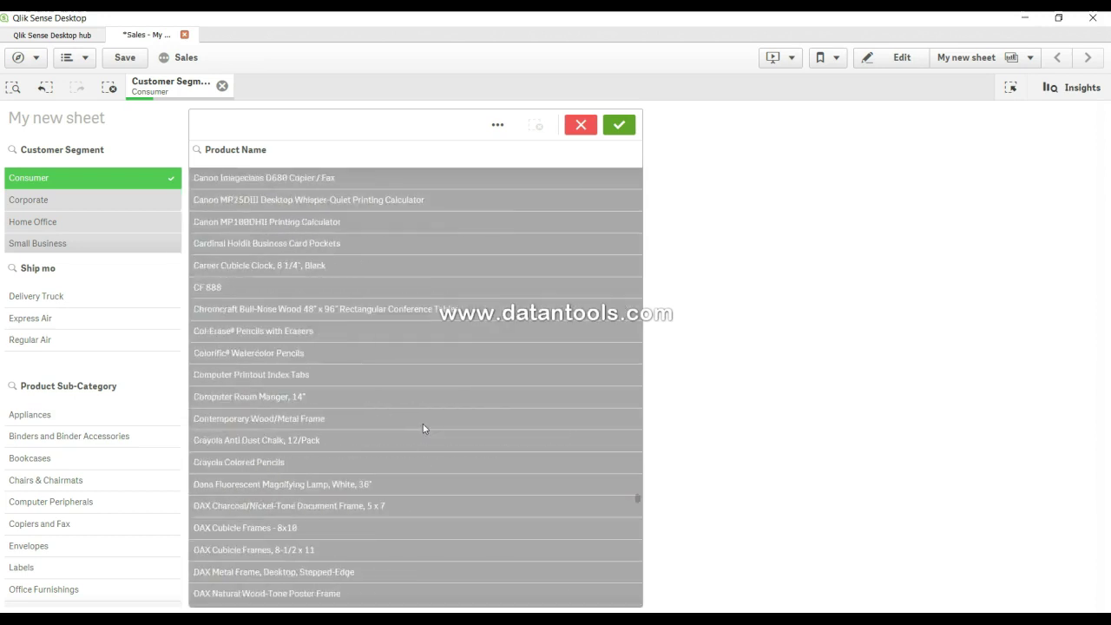
scroll(424, 428, "up", 15)
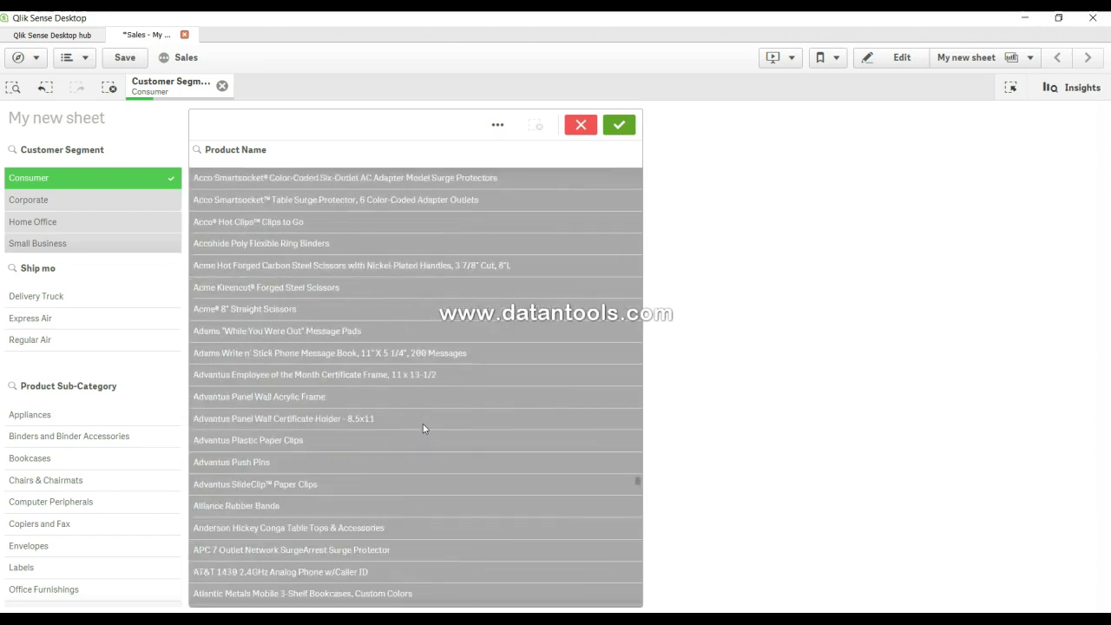
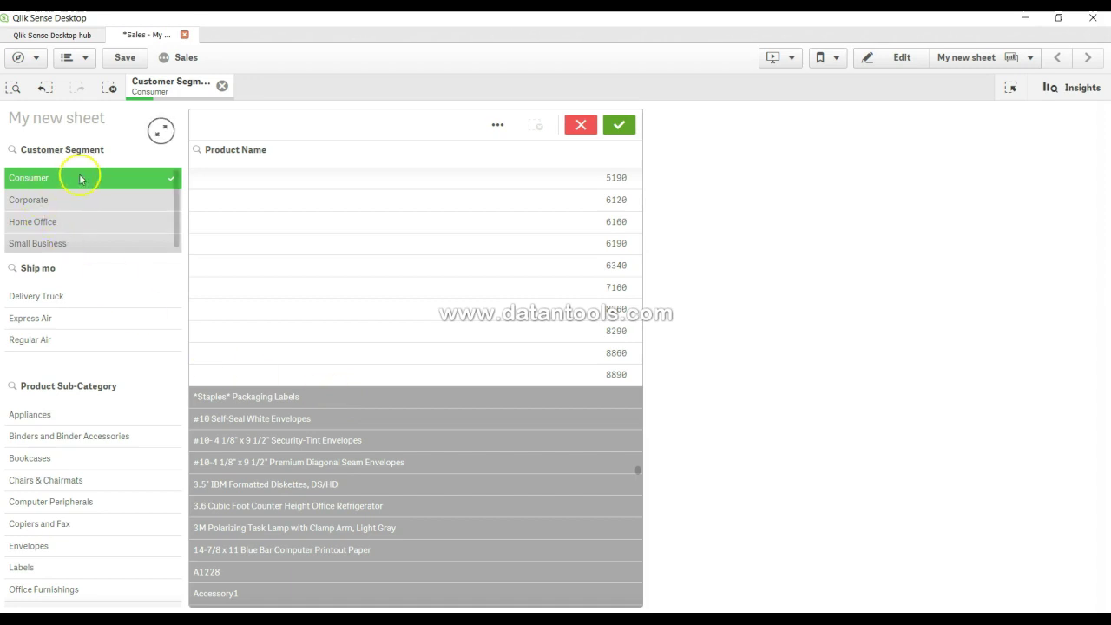
Select *Staples* Packaging Labels, undo it with Step back, then browse the consumer-linked Product Name list
left_click(380, 397)
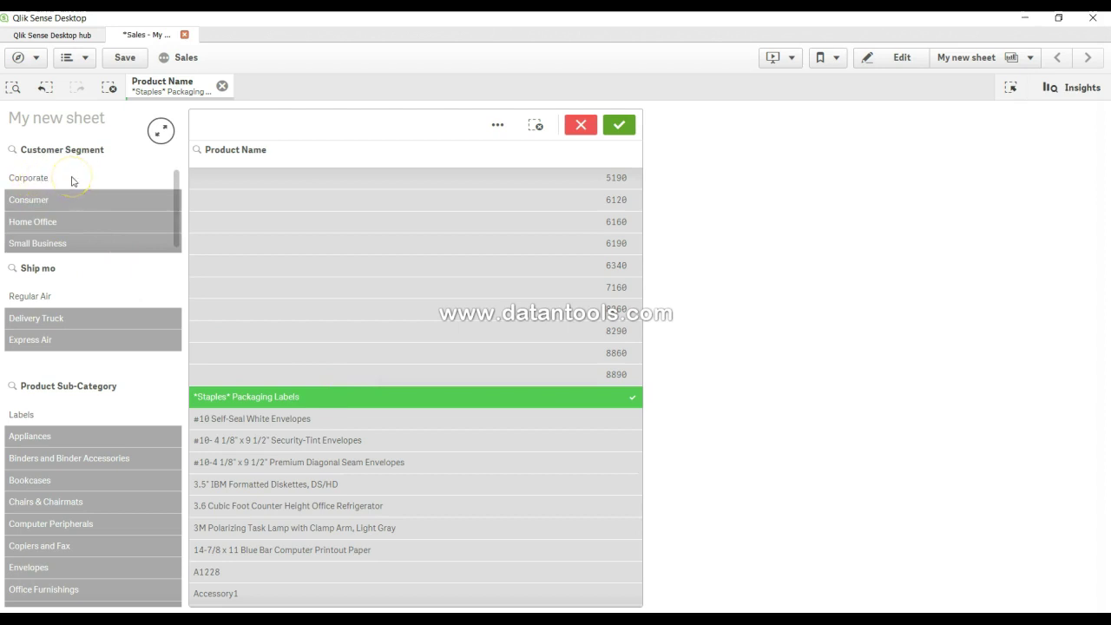
left_click(46, 90)
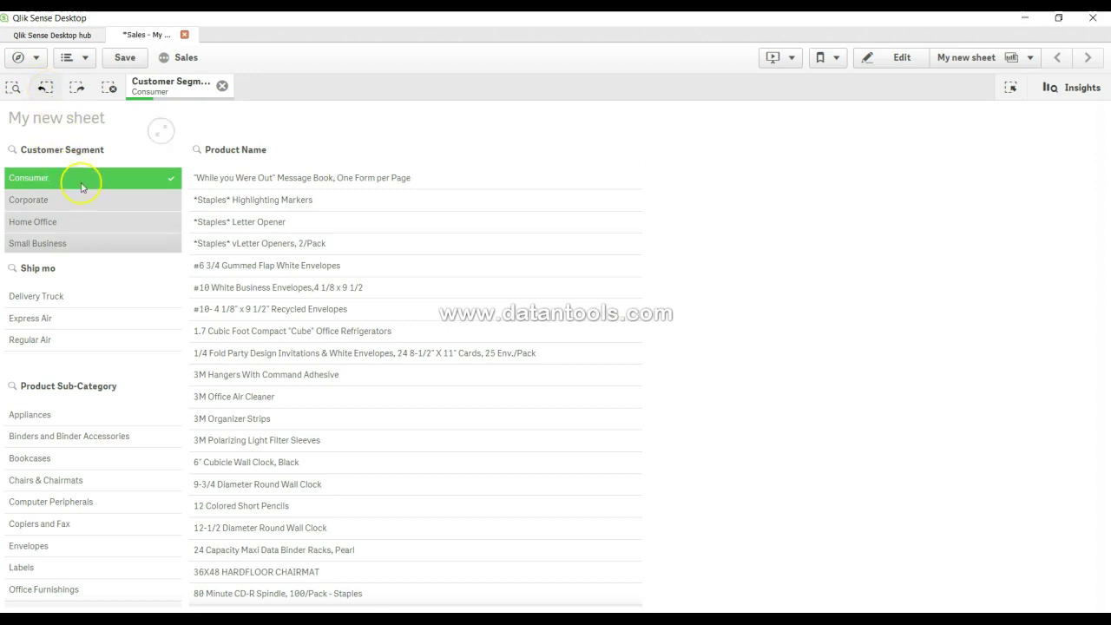
scroll(291, 358, "down", 10)
scroll(291, 358, "down", 5)
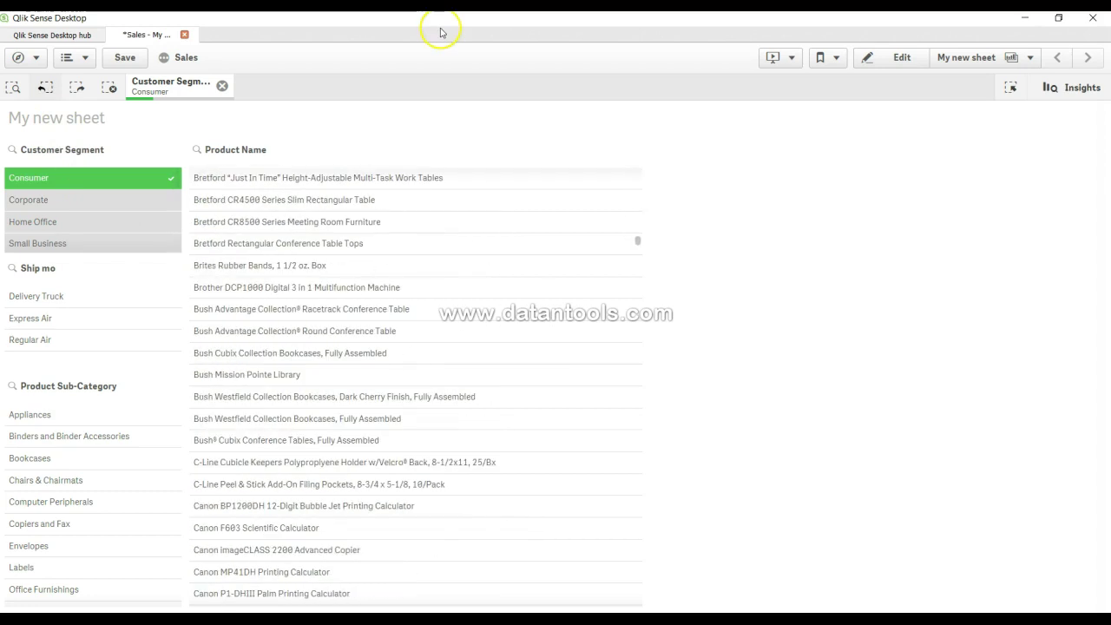
scroll(426, 427, "down", 15)
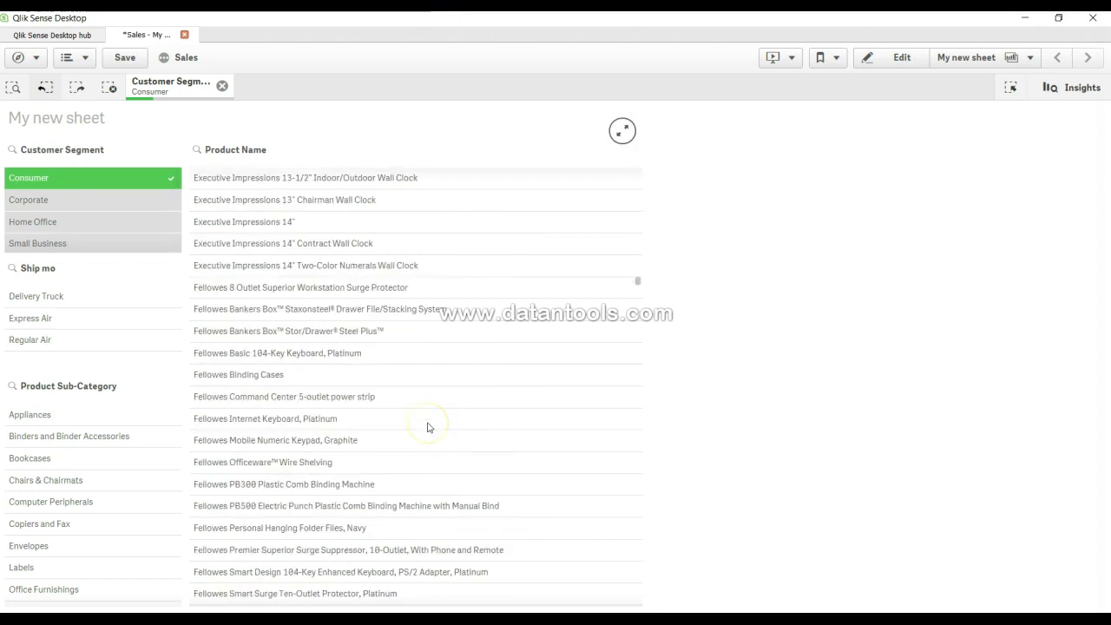
scroll(427, 403, "down", 20)
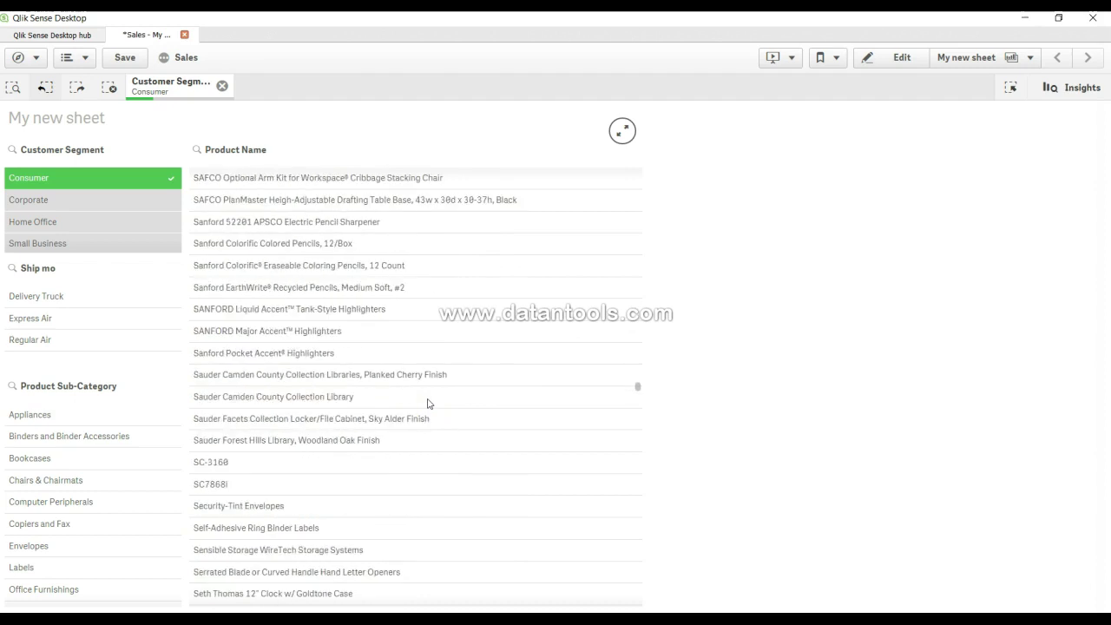
scroll(428, 404, "down", 20)
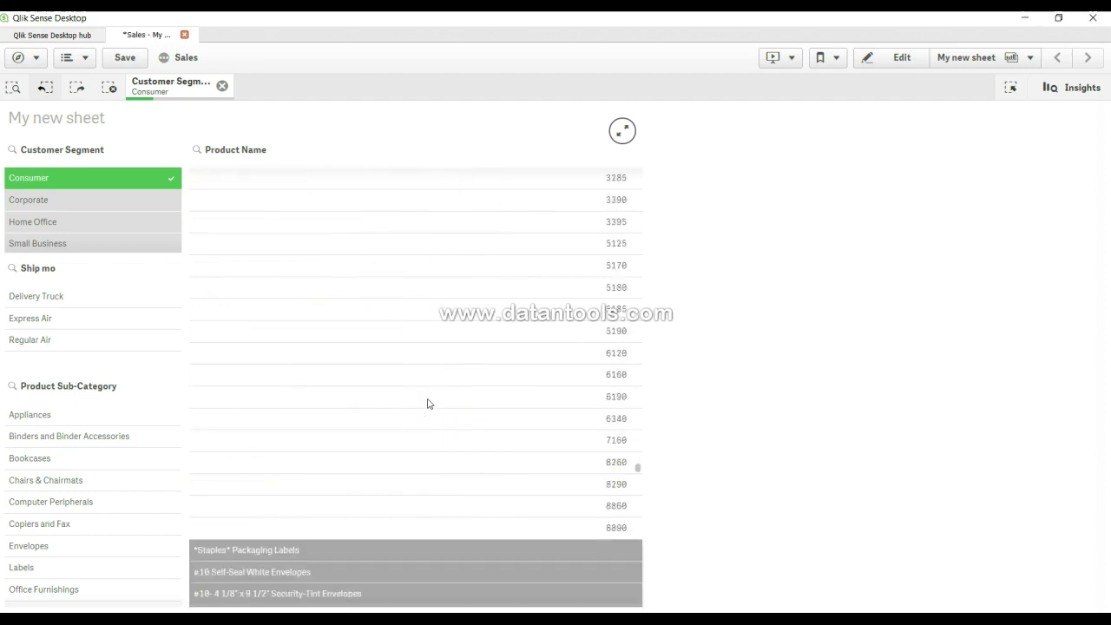
scroll(427, 403, "up", 5)
scroll(427, 402, "down", 3)
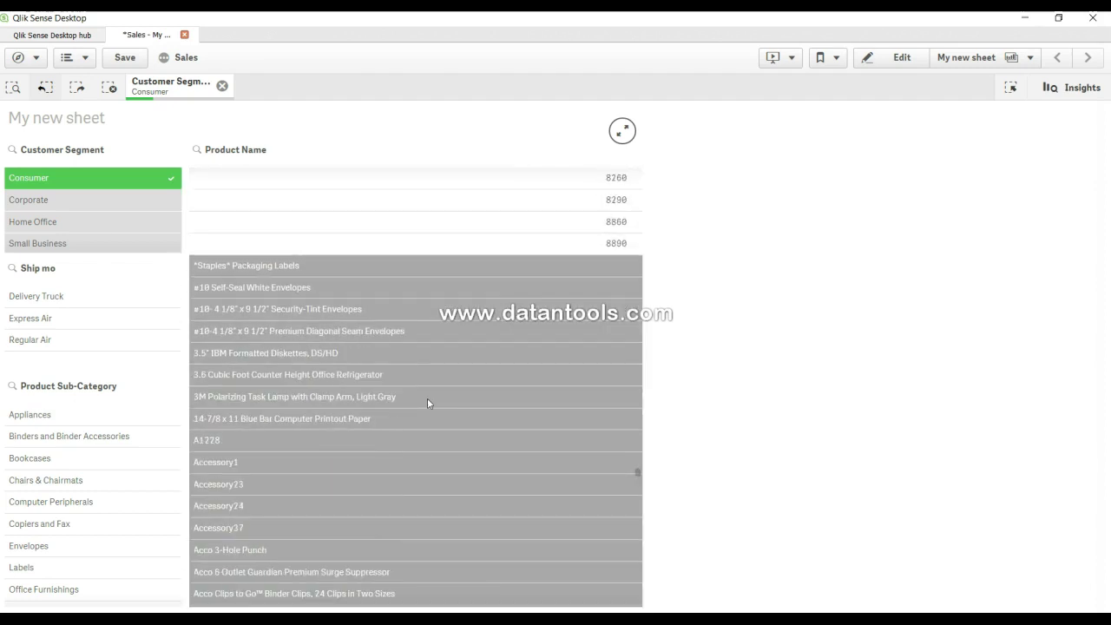
scroll(427, 403, "down", 2)
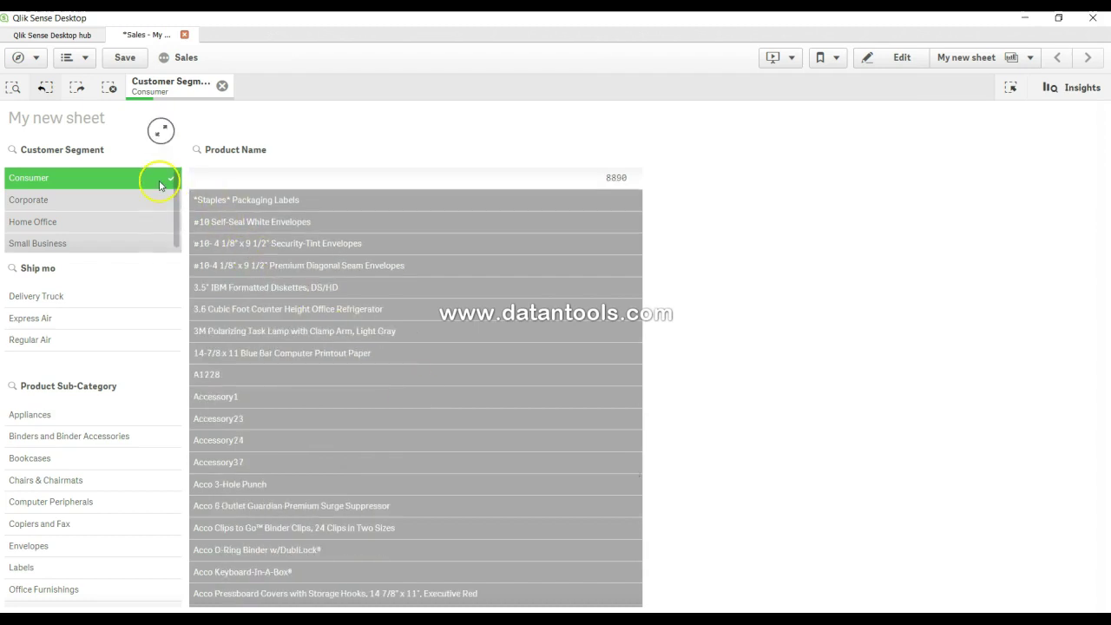
scroll(295, 299, "up", 4)
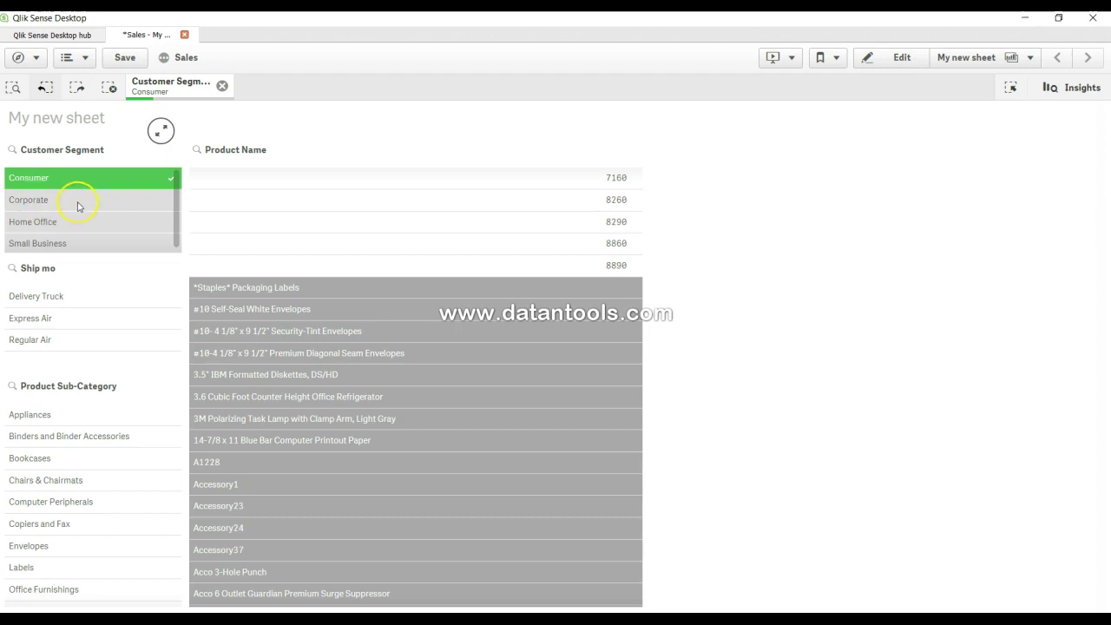
Add Corporate, filter to Chairs & Chairmats, and select eight chair products plus three more chairs
left_click(144, 207)
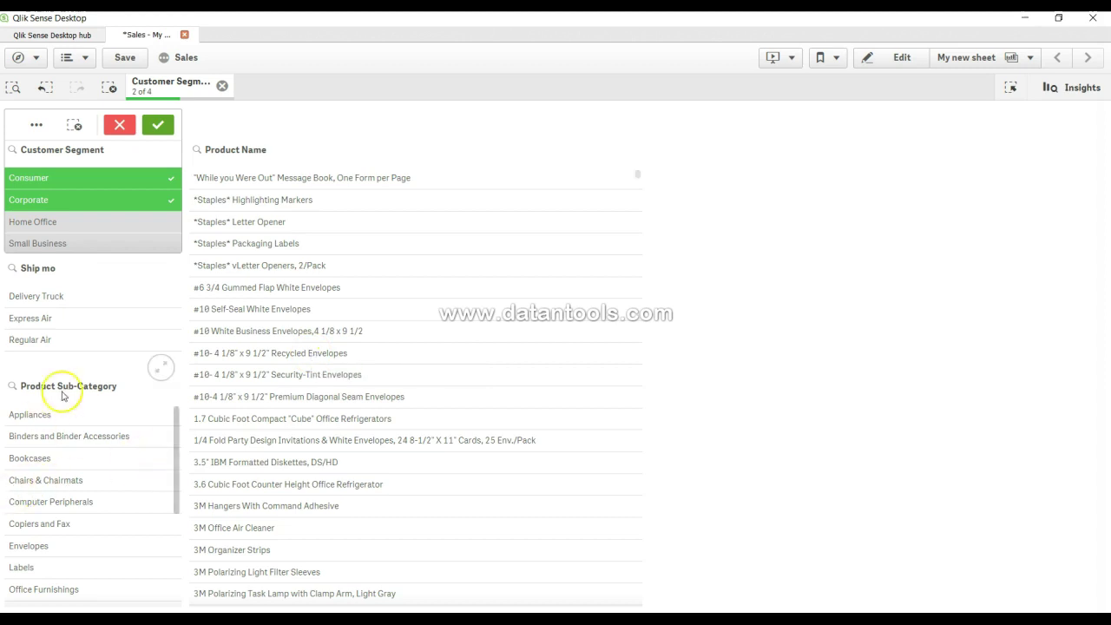
left_click(77, 488)
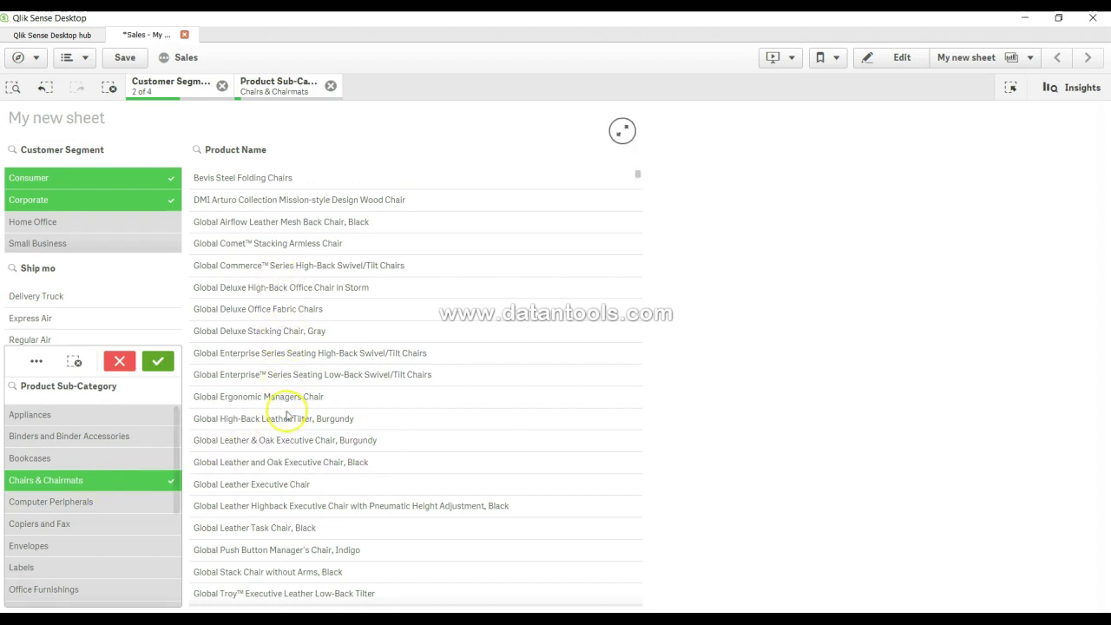
left_click_drag(297, 265, 315, 451)
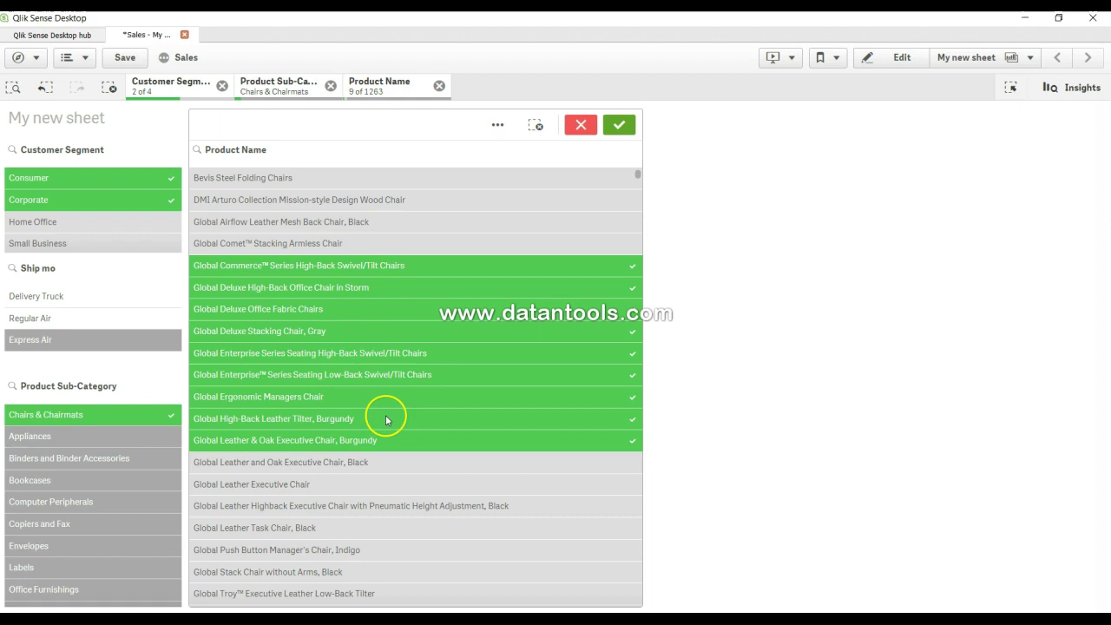
left_click(470, 244)
left_click(483, 223)
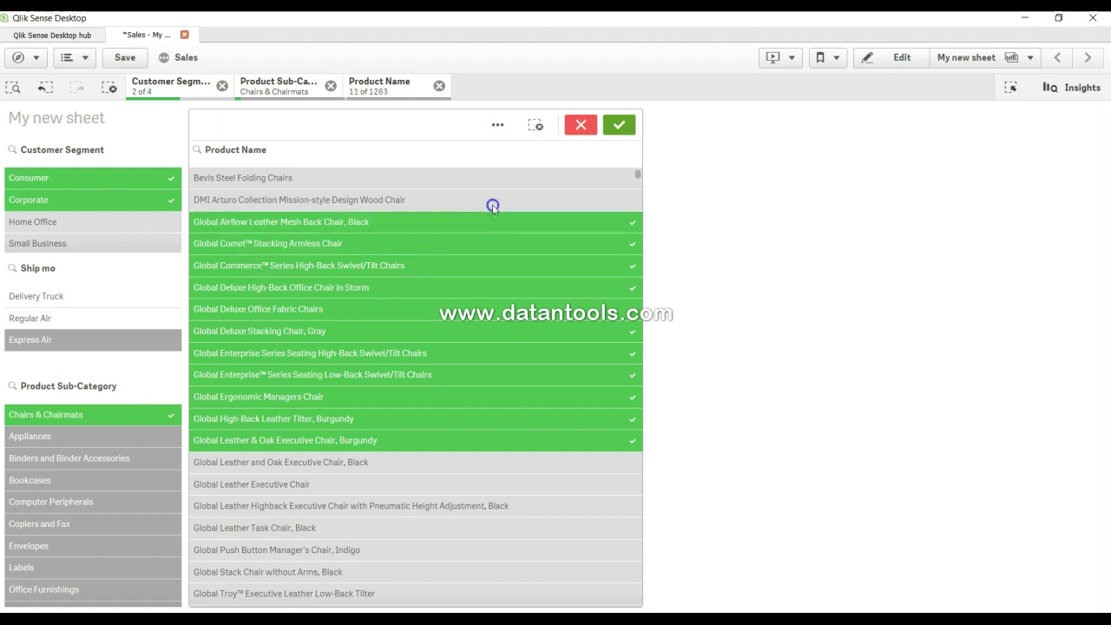
left_click(493, 206)
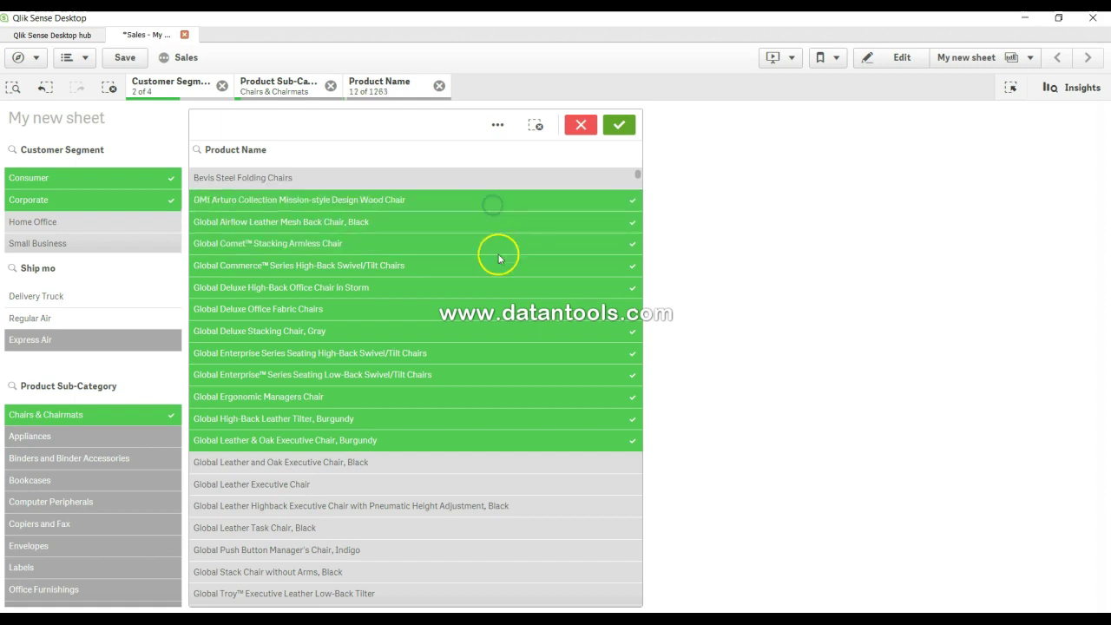
Try Select possible on Product Name, clear the chair selection, and step back off Chairs & Chairmats
left_click(499, 127)
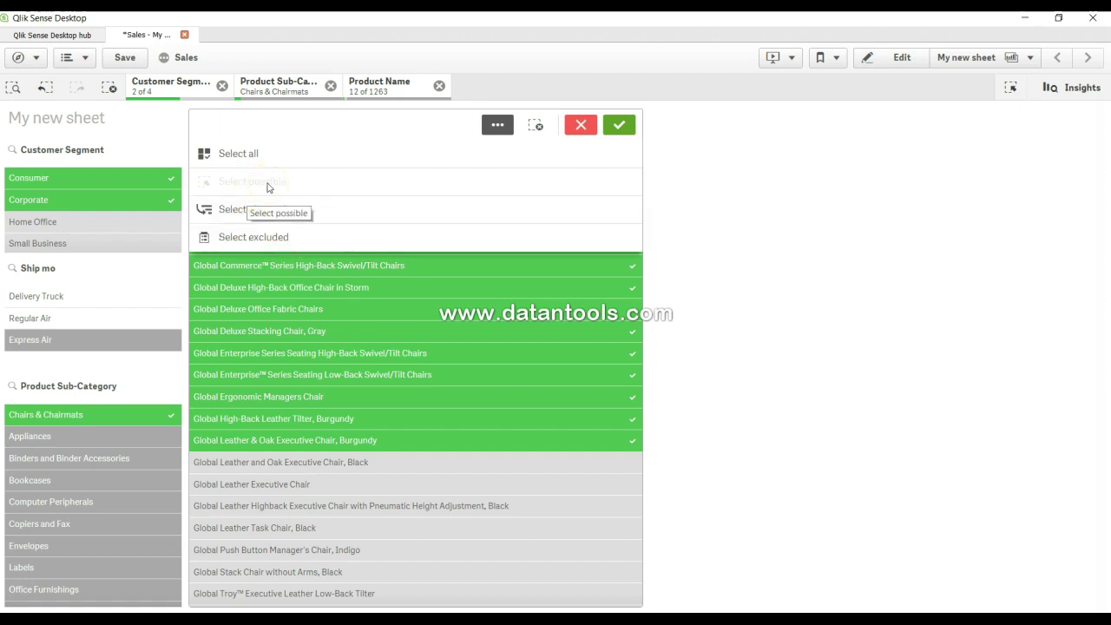
left_click(269, 185)
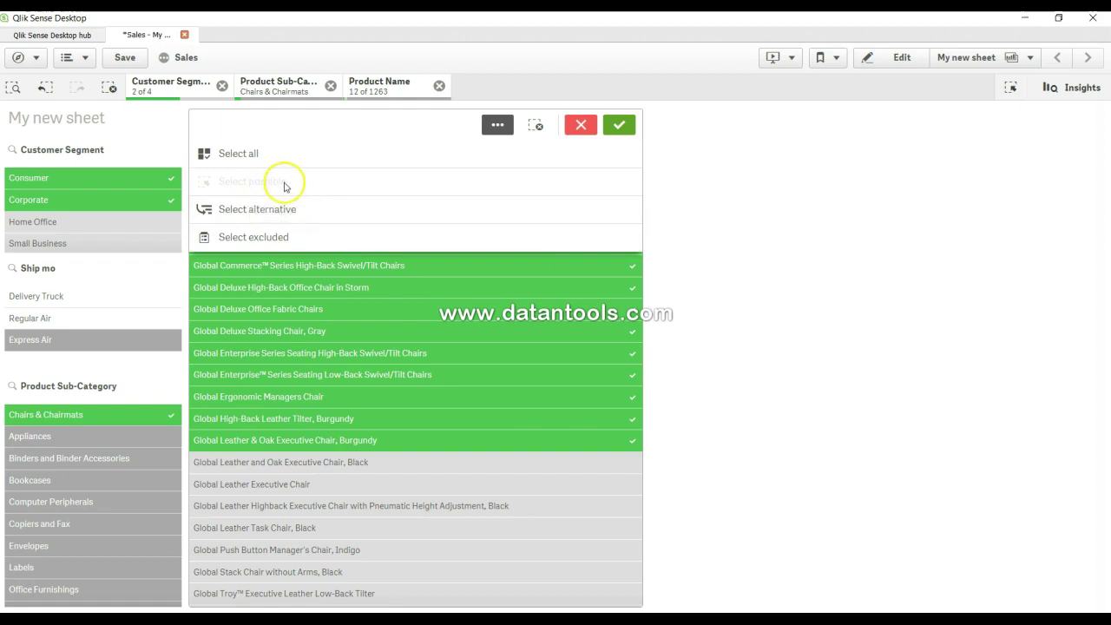
left_click(581, 125)
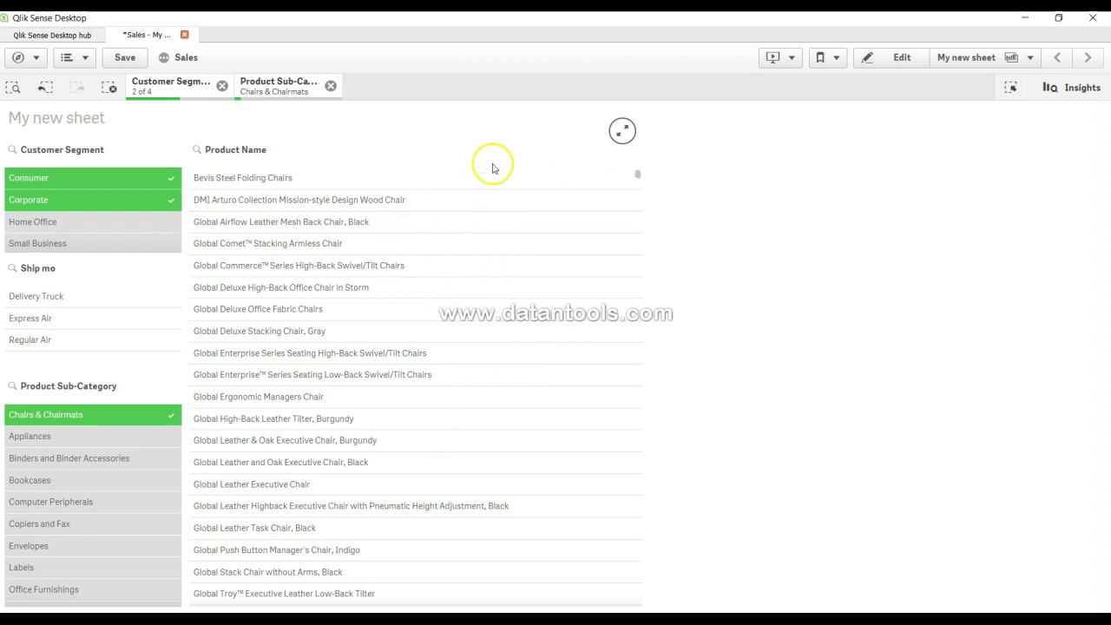
left_click(44, 89)
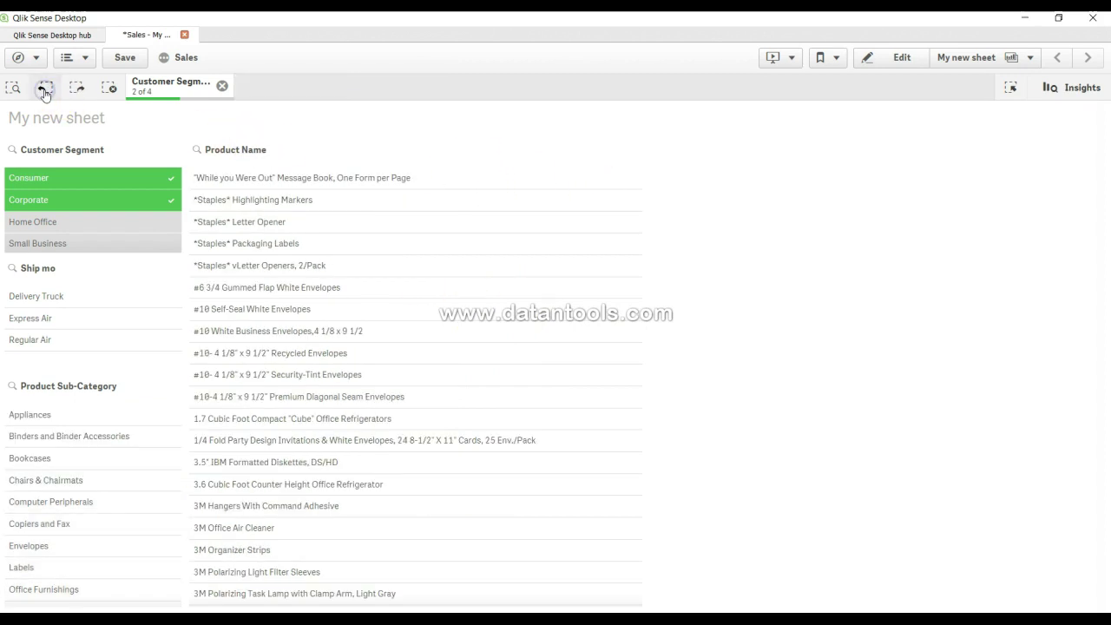
Reapply Chairs & Chairmats and select thirteen chair products, including Global Deluxe High-Back Office Chair in Storm
left_click(74, 88)
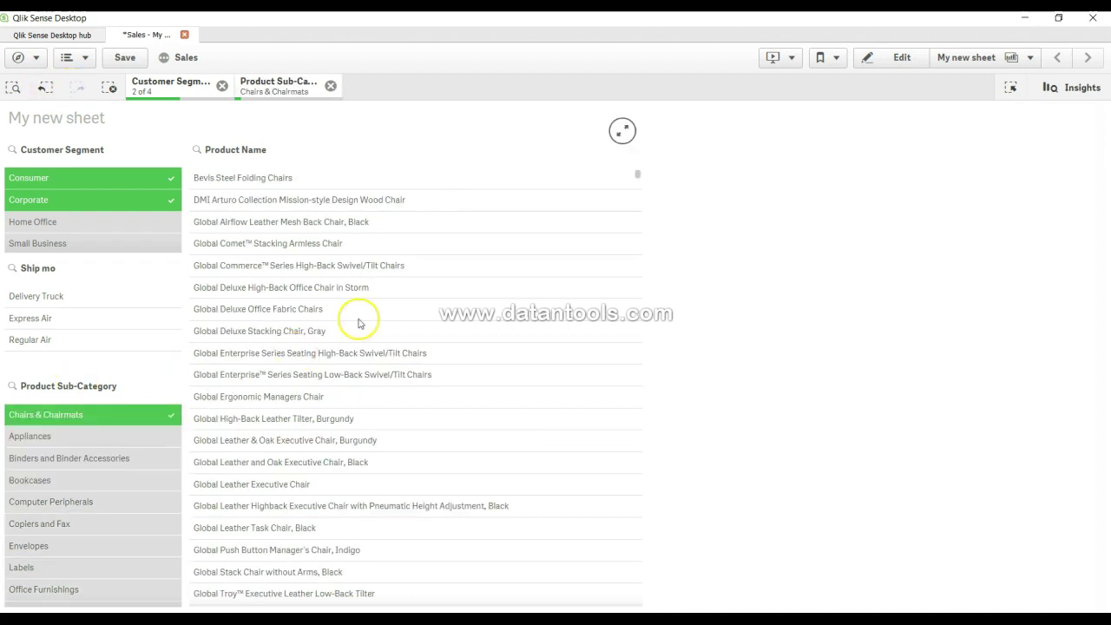
left_click_drag(385, 309, 391, 542)
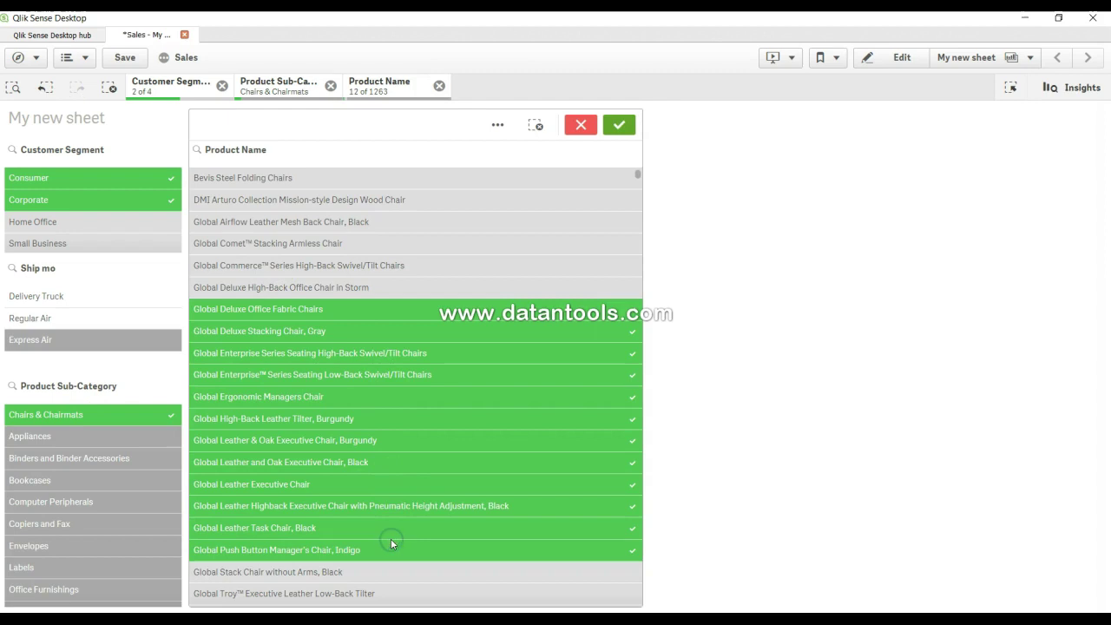
left_click(457, 281)
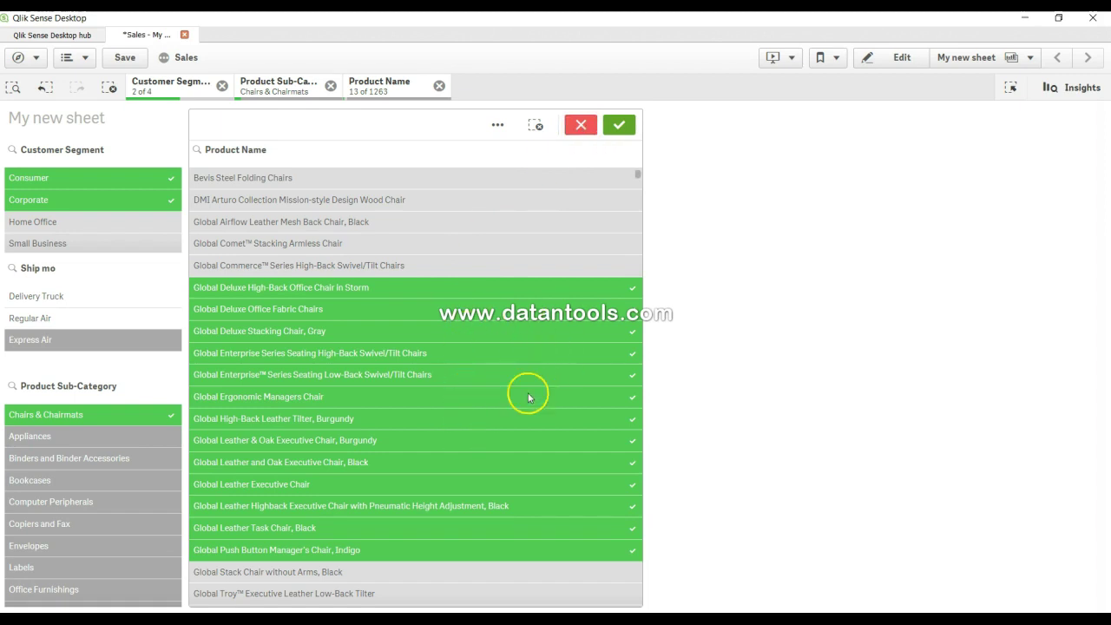
Select all Product Name values, then step back to the 13-chair selection
left_click(498, 128)
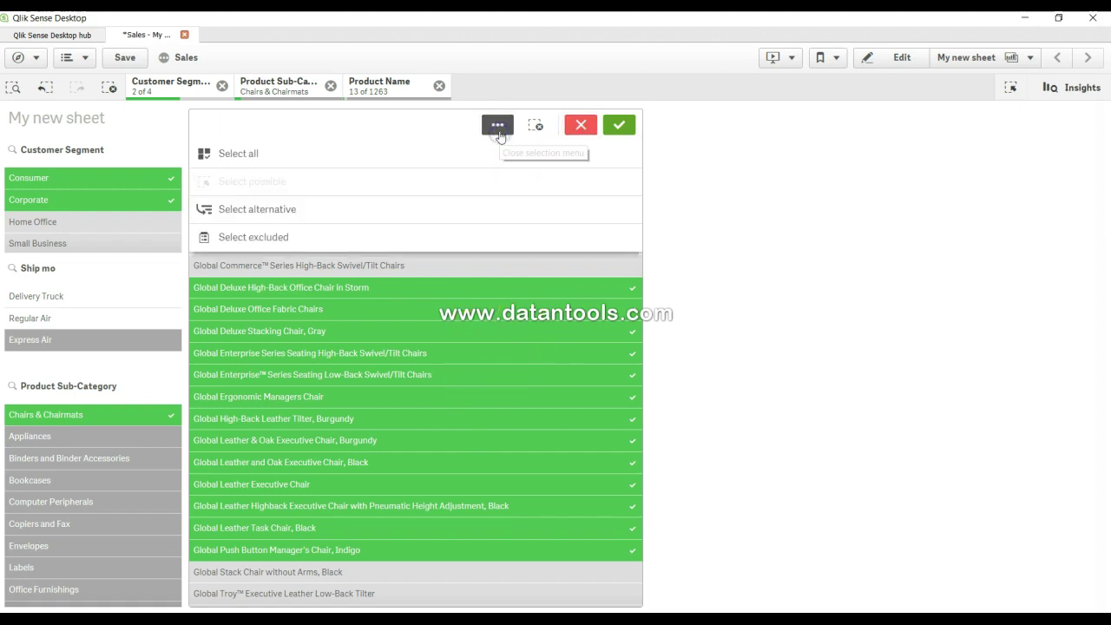
left_click(255, 156)
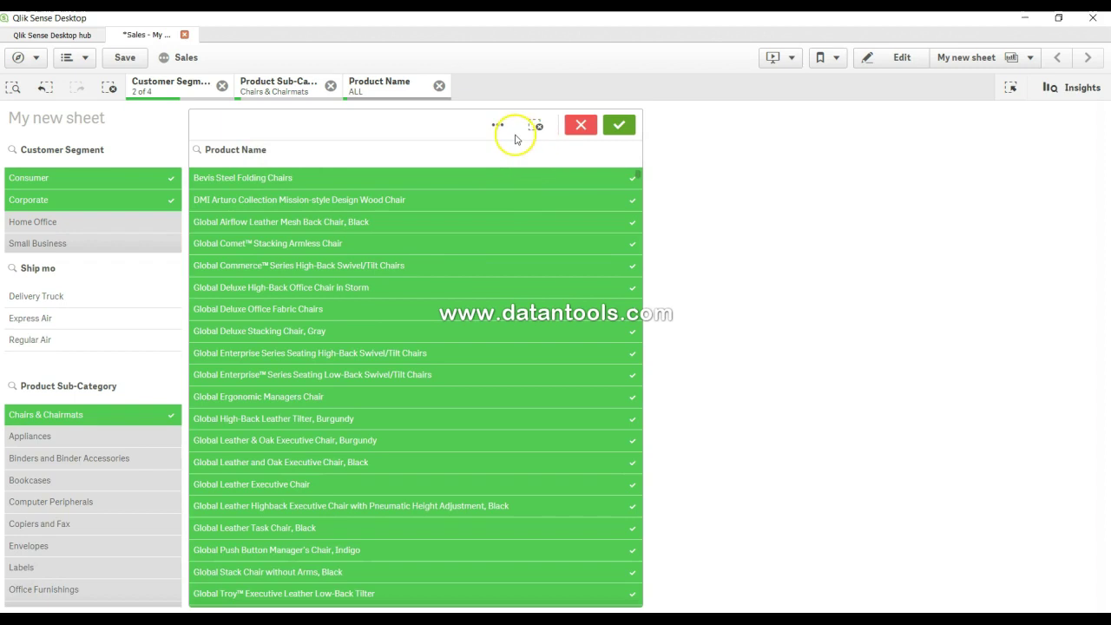
left_click(46, 87)
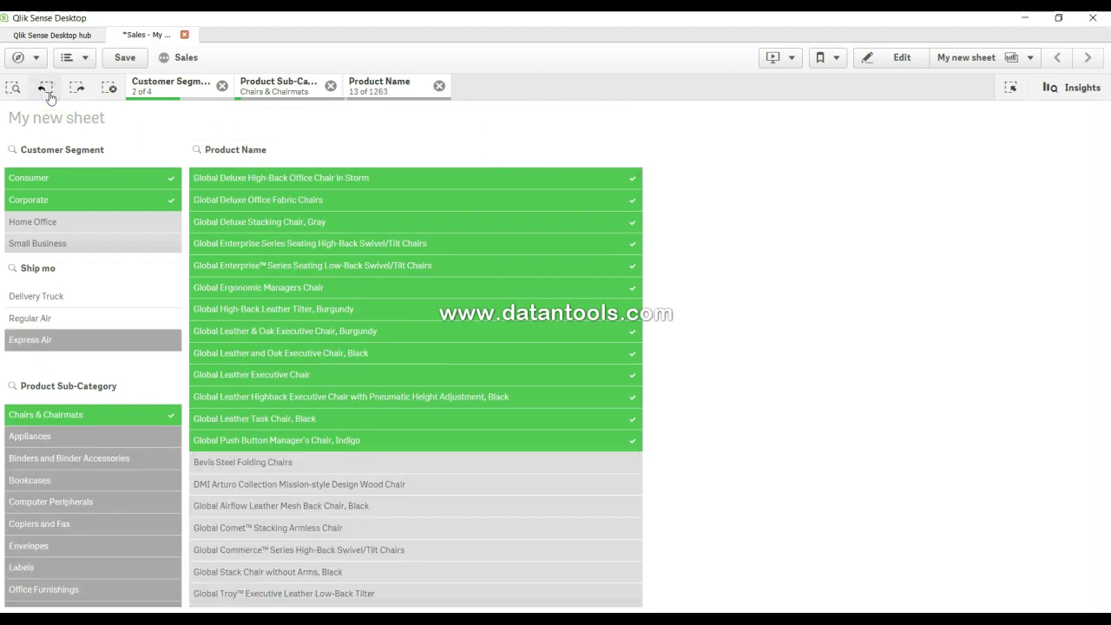
left_click(565, 150)
left_click(498, 125)
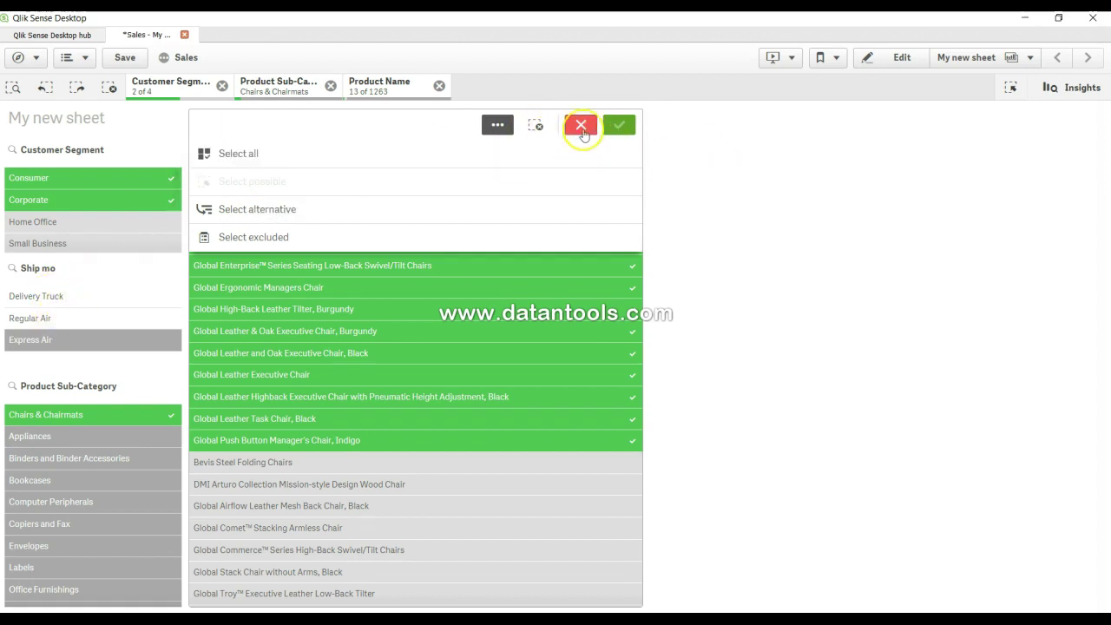
Cancel the pending Product Name selection and clear its chip entirely
left_click(584, 127)
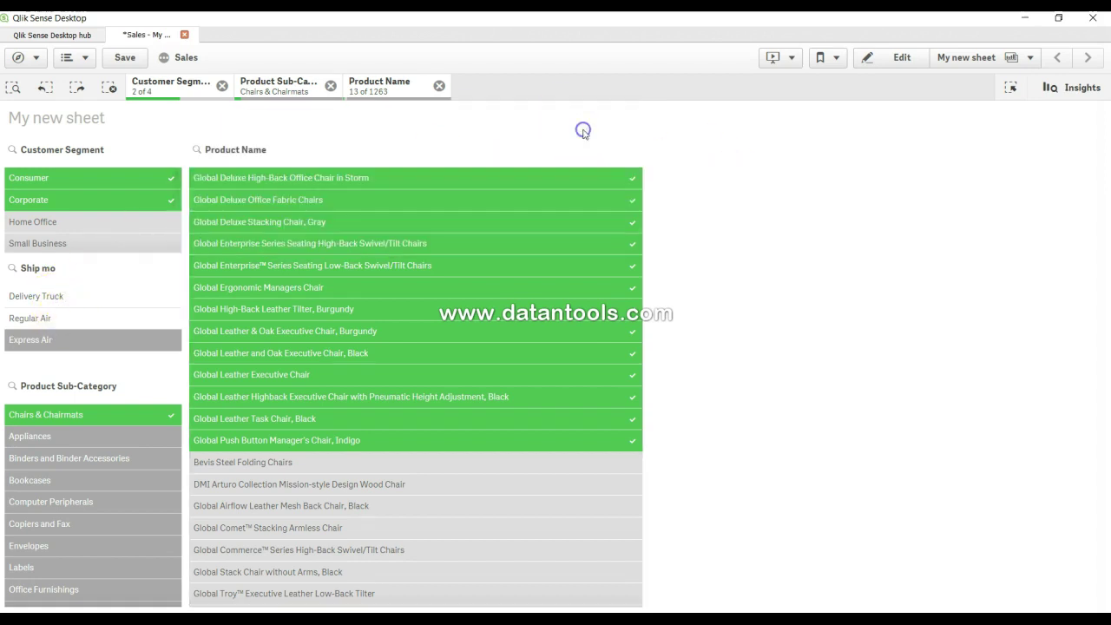
left_click(439, 87)
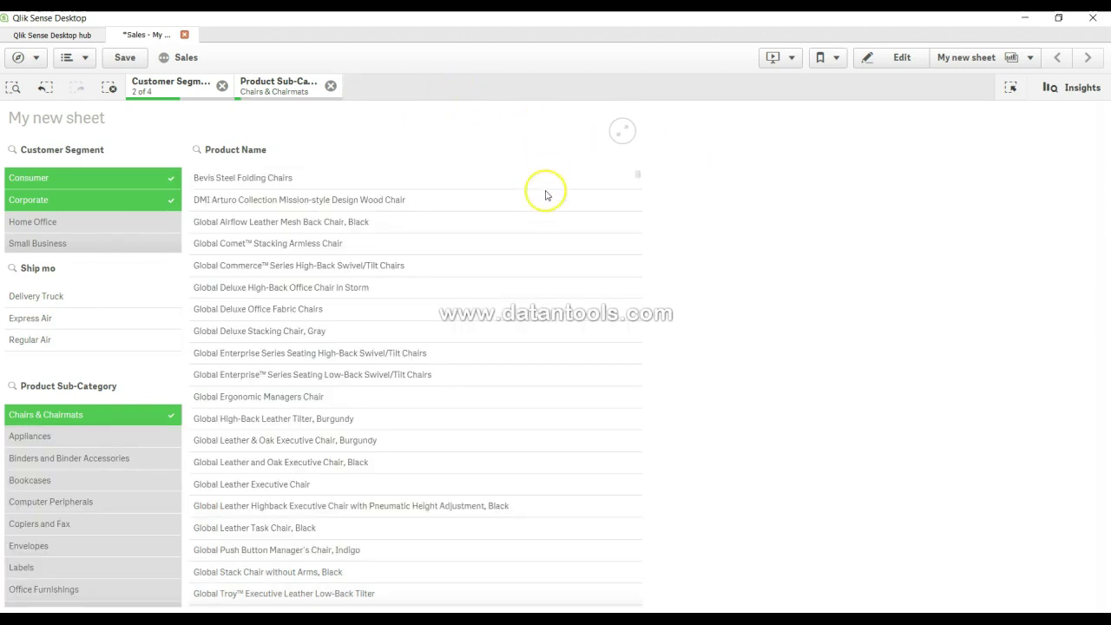
left_click(547, 149)
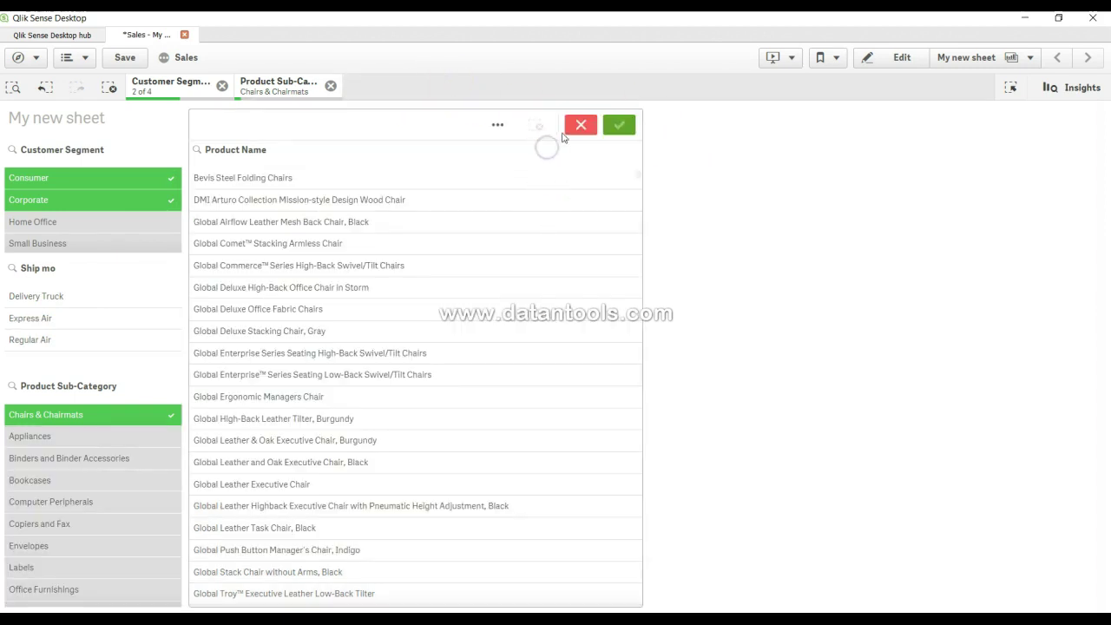
left_click(497, 127)
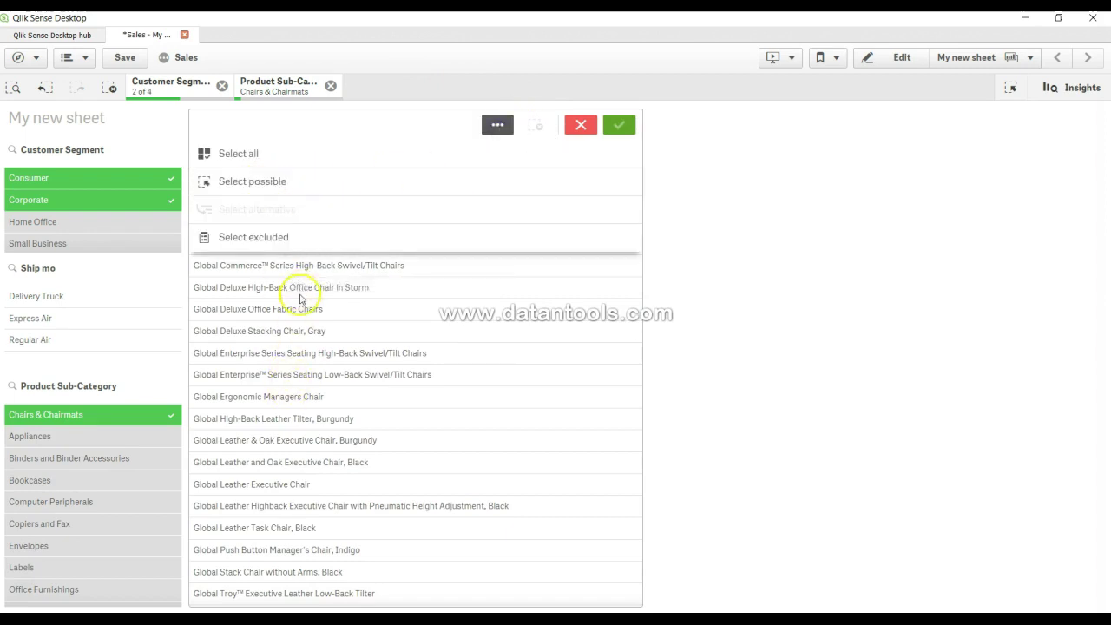
left_click(768, 358)
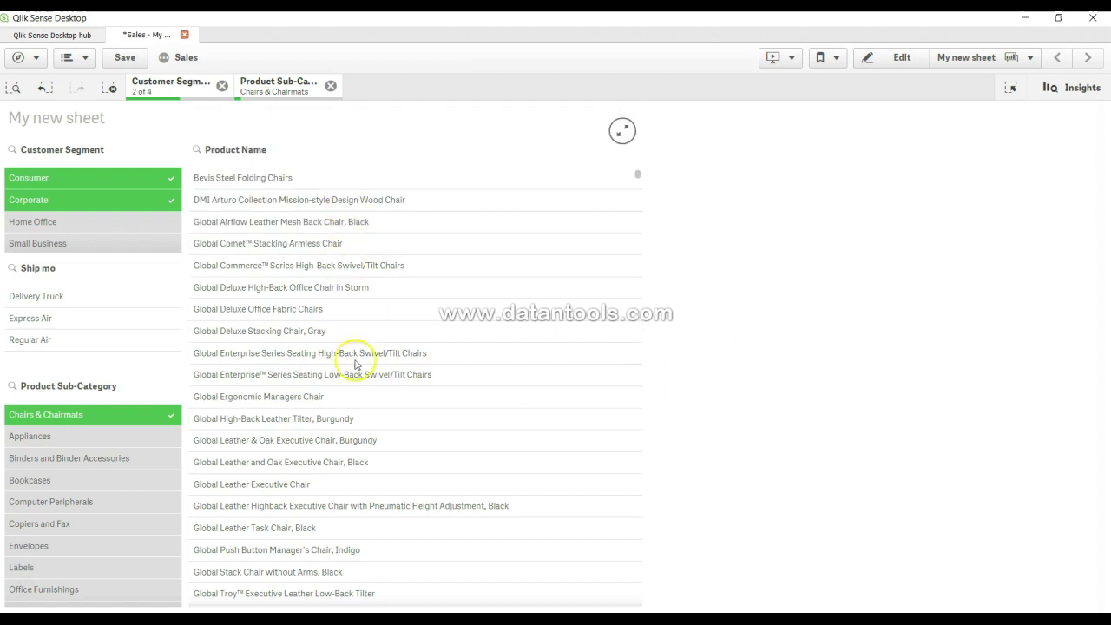
Select the 51 possible Product Name values, then cancel that selection
left_click(342, 152)
left_click(499, 127)
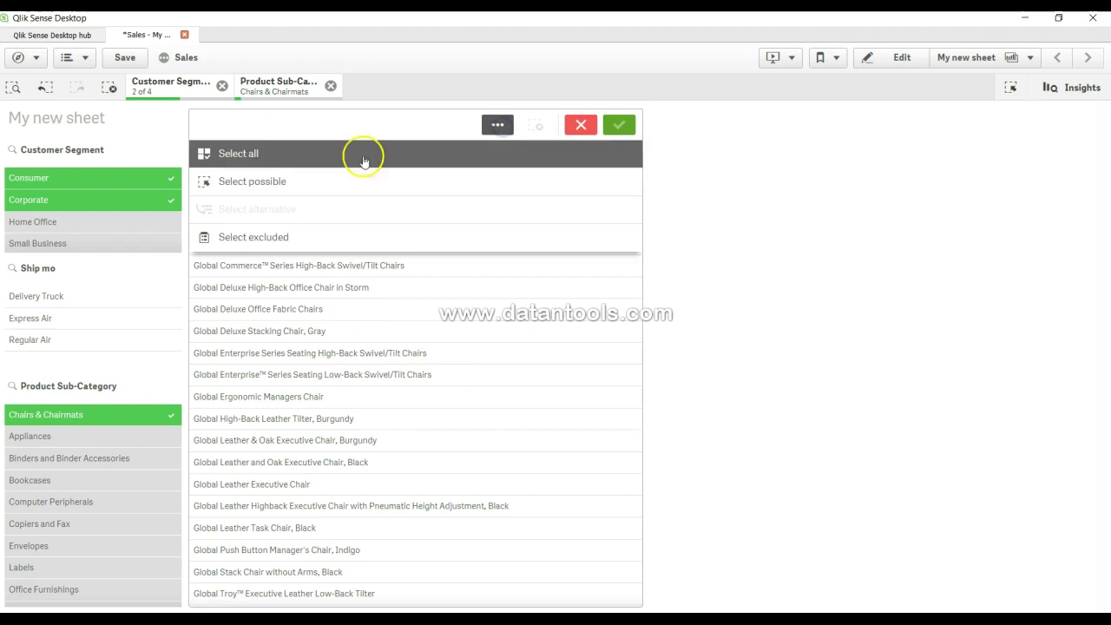
left_click(296, 182)
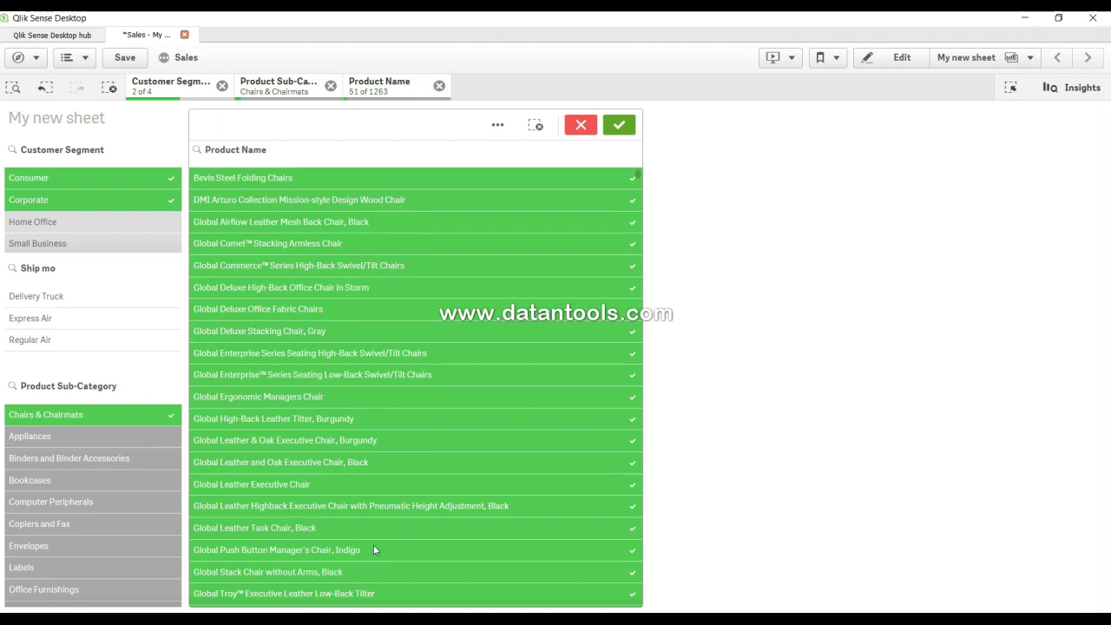
left_click(581, 125)
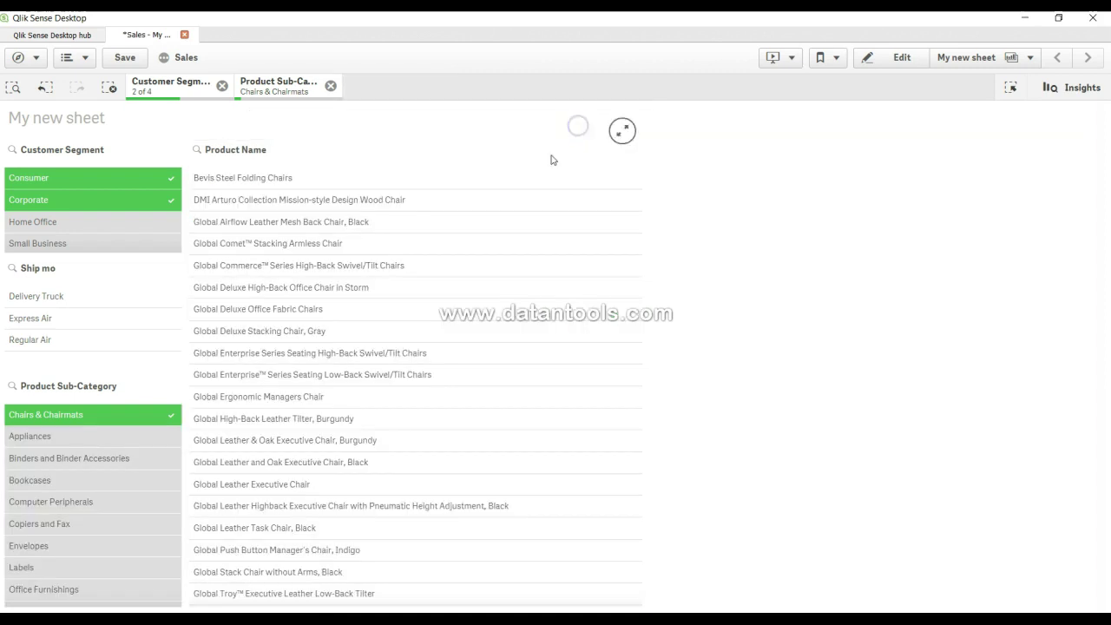
left_click(328, 148)
left_click(497, 126)
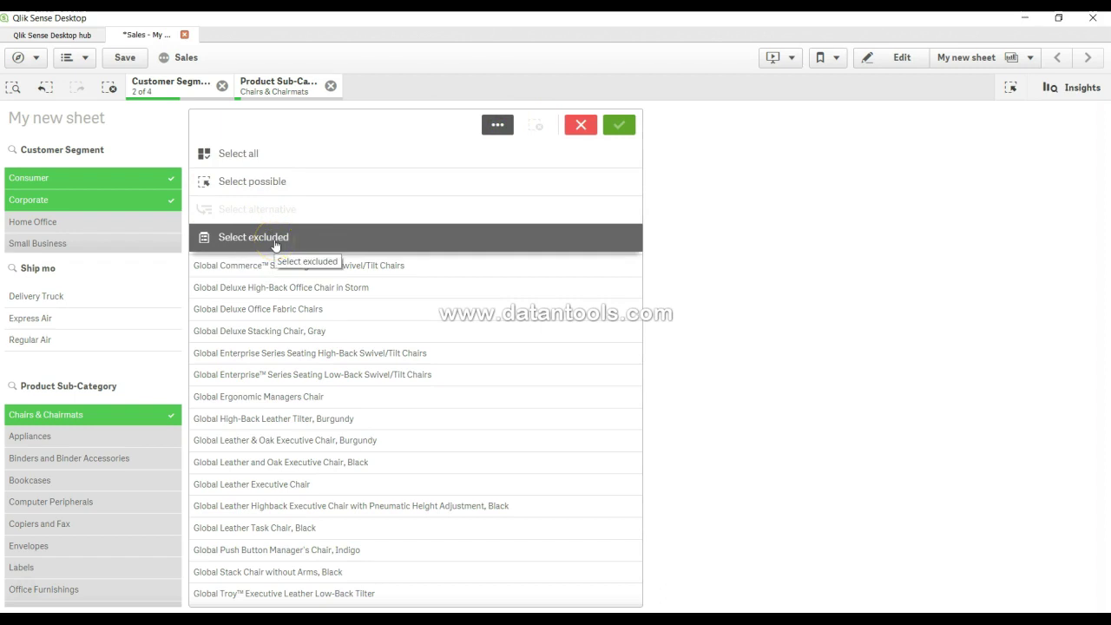
Select seven chairs from Enterprise Low-Back to Leather Highback, then their alternatives, then the excluded values
left_click_drag(296, 369, 308, 505)
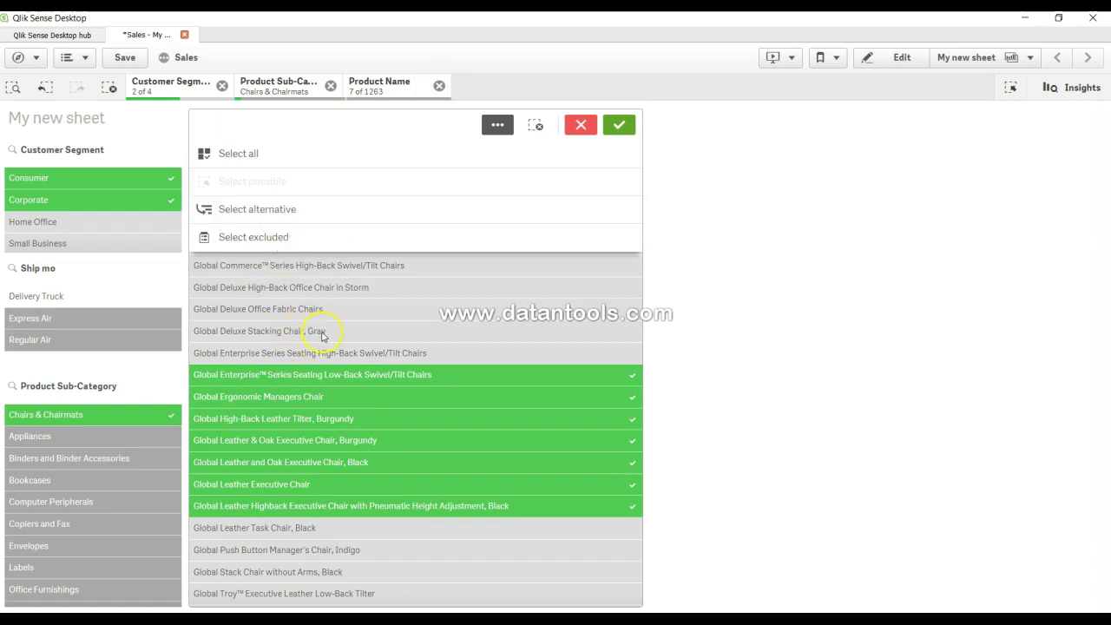
left_click(279, 206)
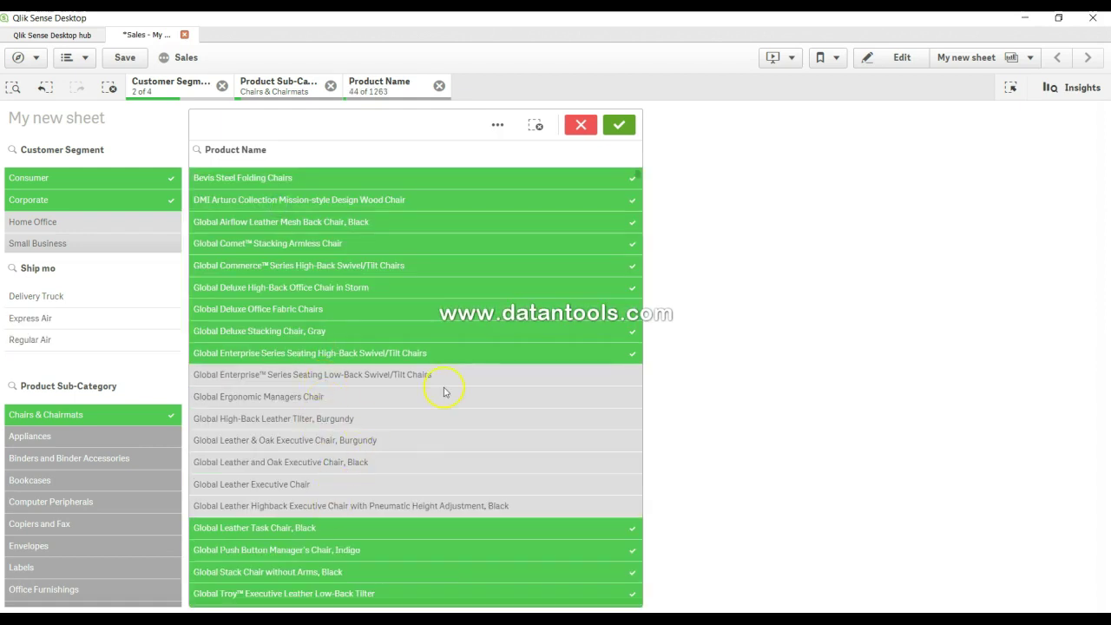
left_click(498, 125)
left_click(254, 244)
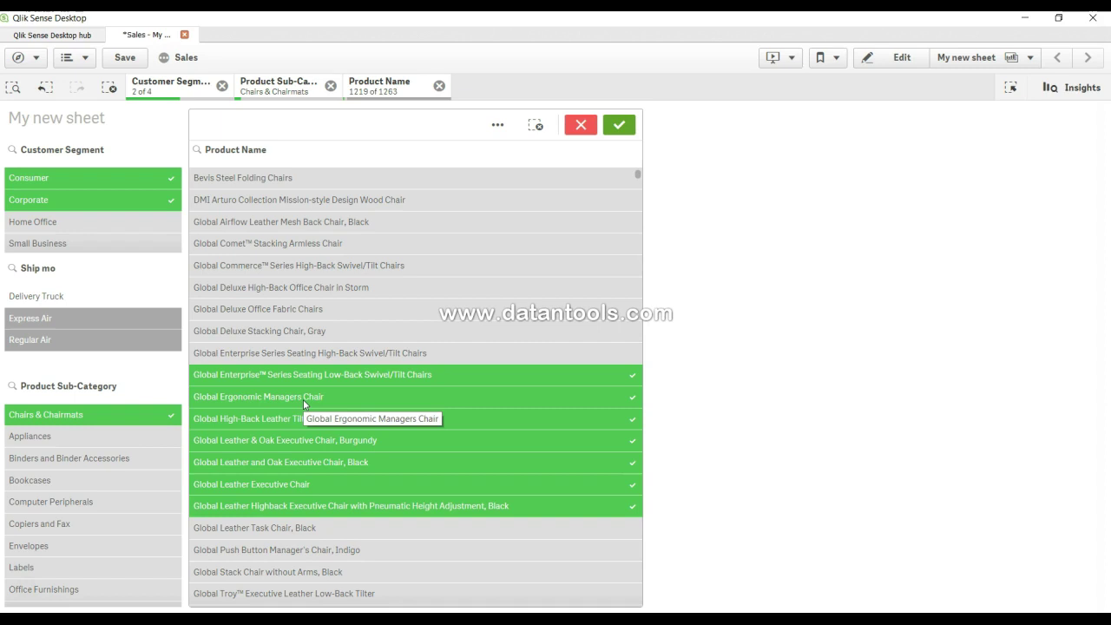
Open and close the selection options for Product Name and Customer Segment
left_click(491, 127)
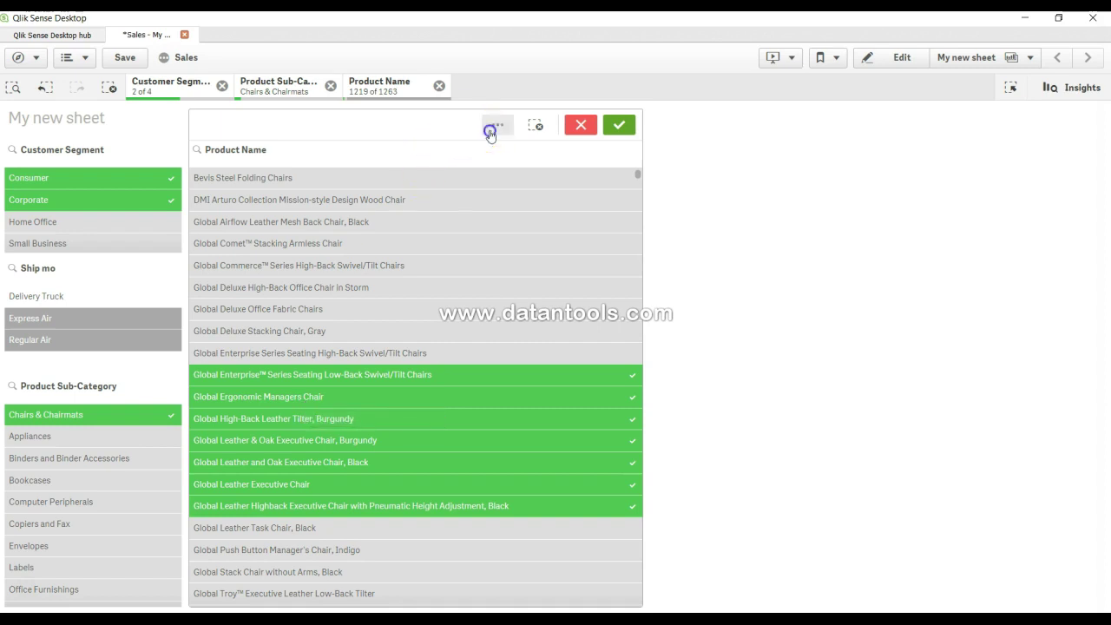
left_click(501, 125)
left_click(115, 167)
left_click(37, 126)
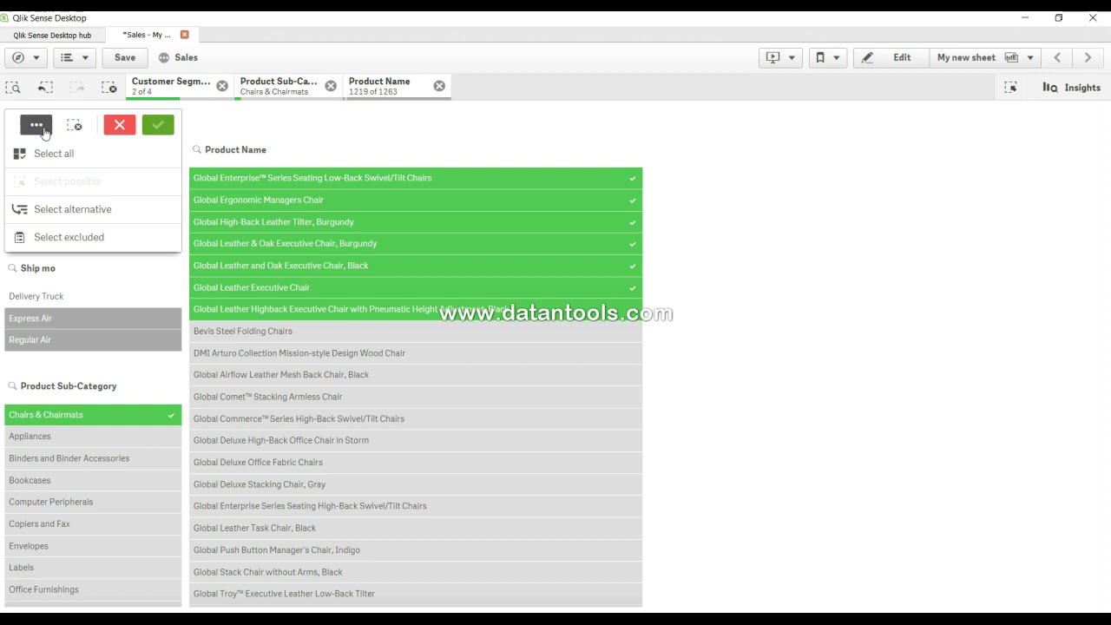
left_click(39, 127)
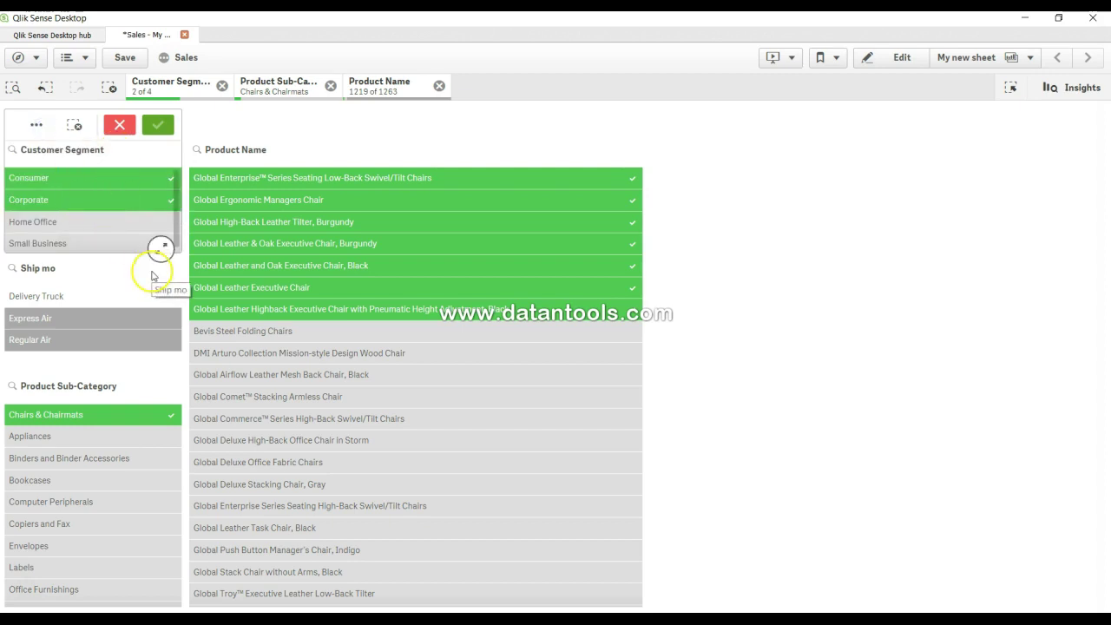